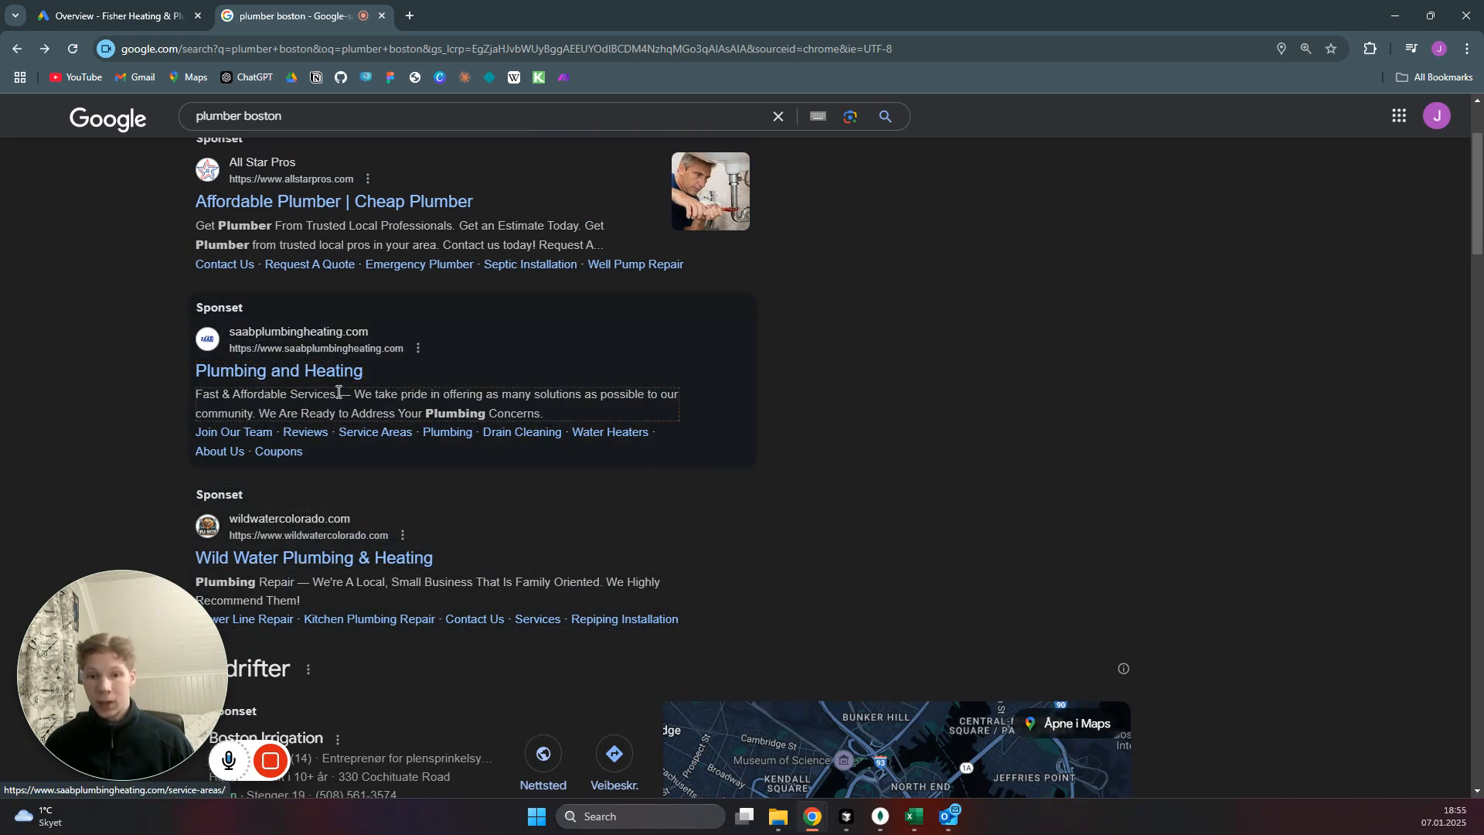
click(486, 342)
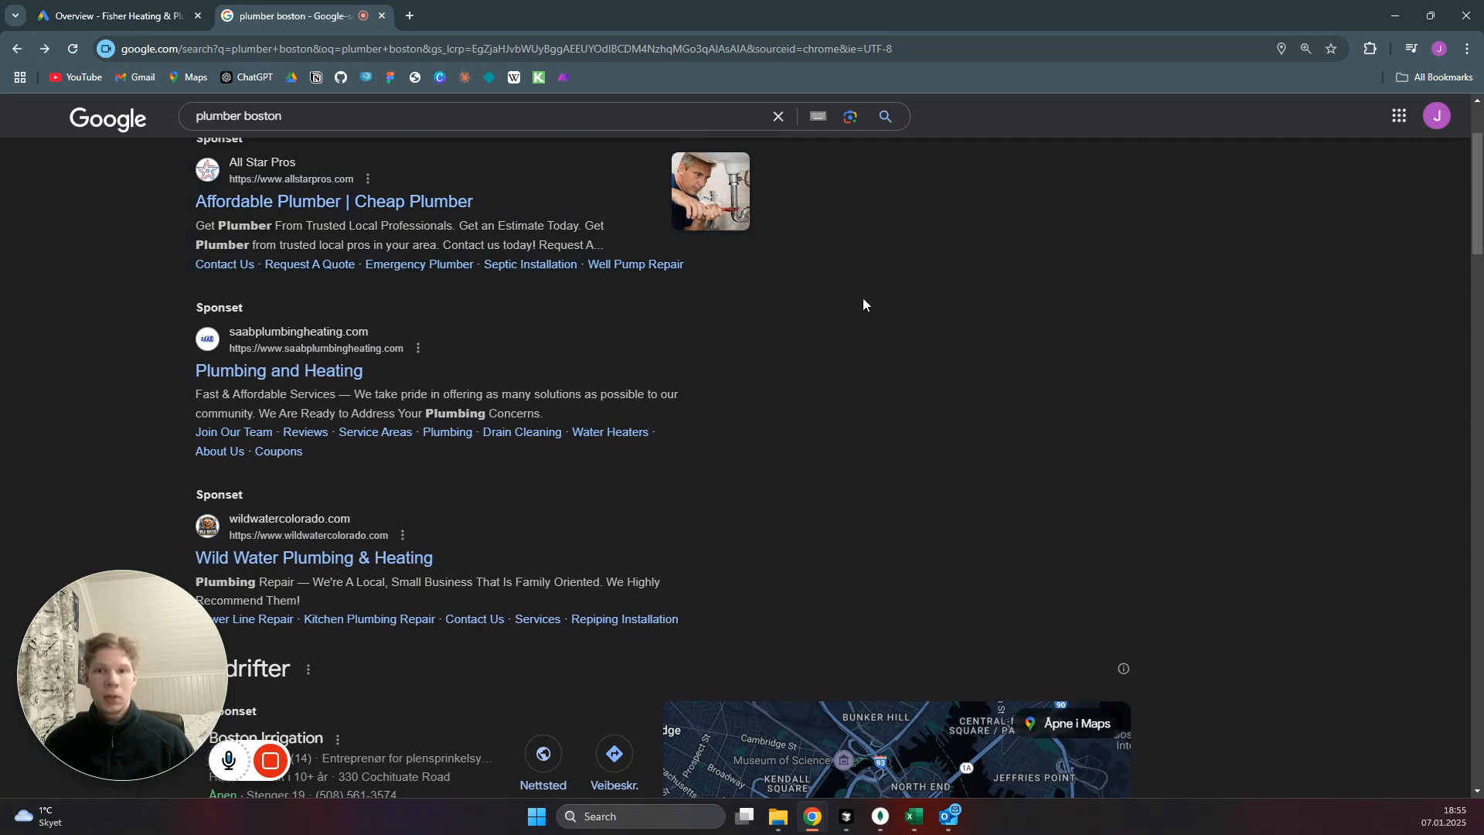
scroll(870, 330, up, 3)
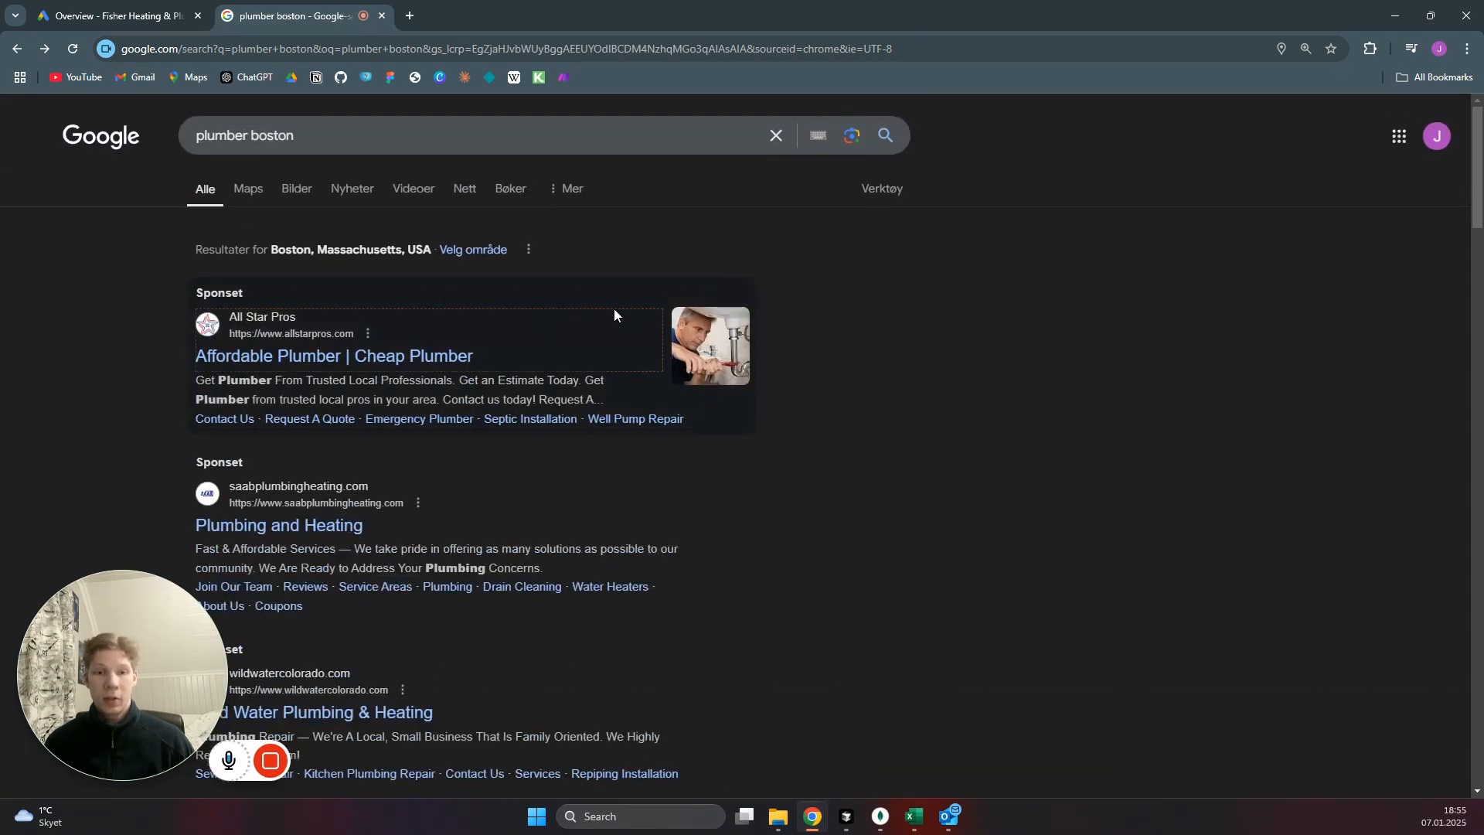
Switch to the Google Ads overview of the Fisher Heating & Plumbing account and start a new campaign.
click(106, 9)
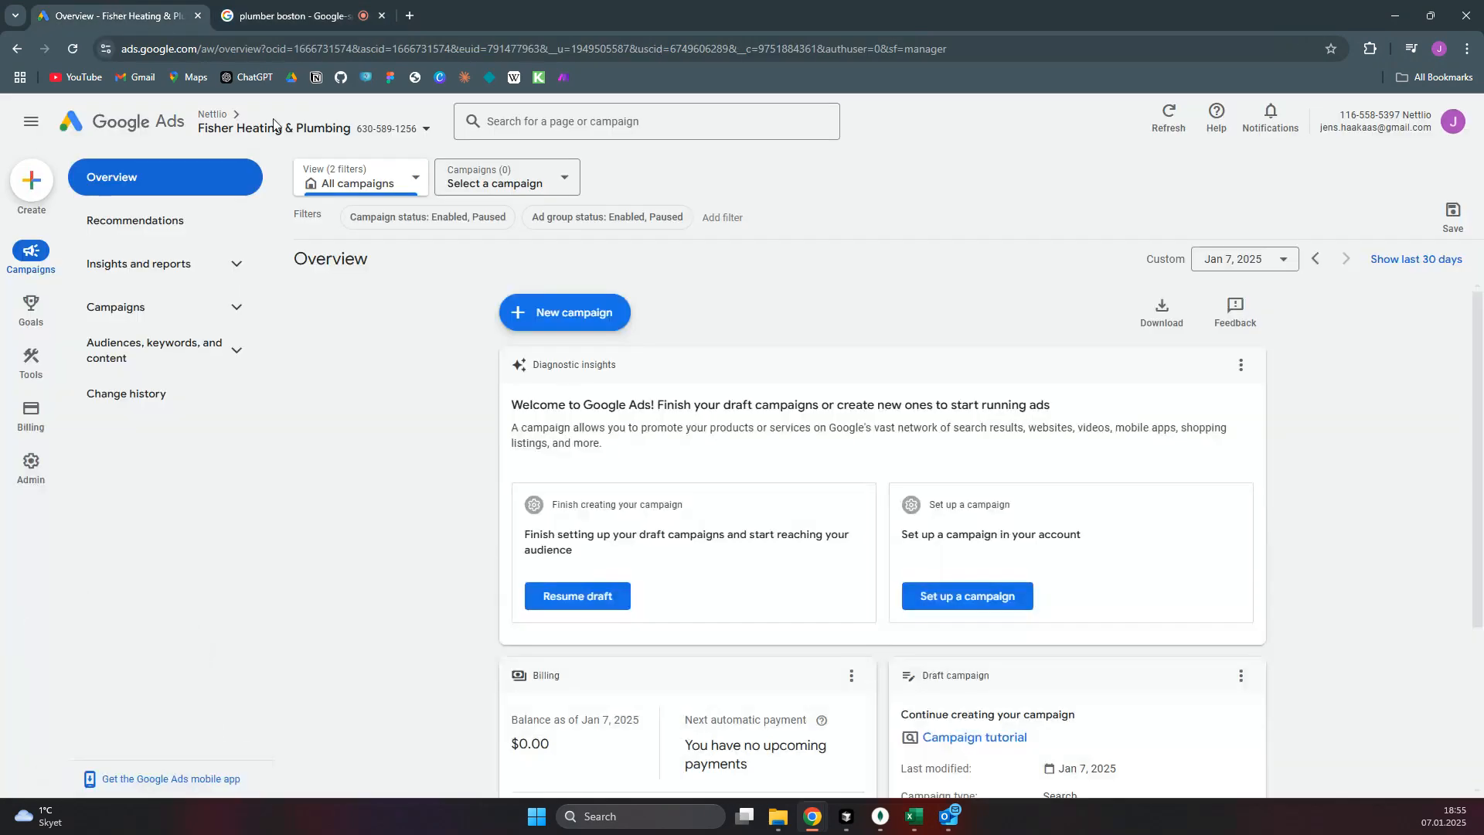
click(556, 322)
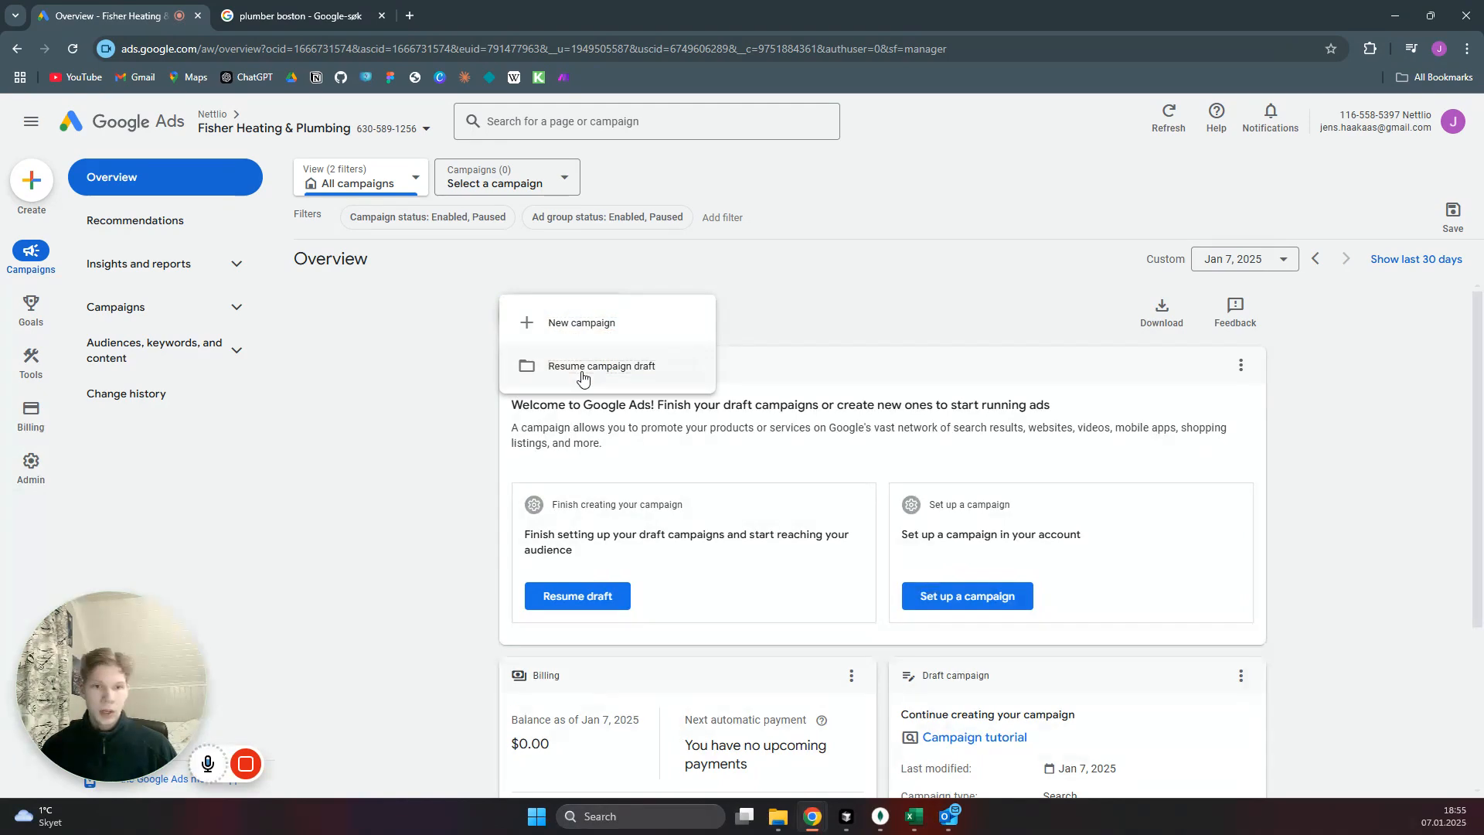
click(582, 323)
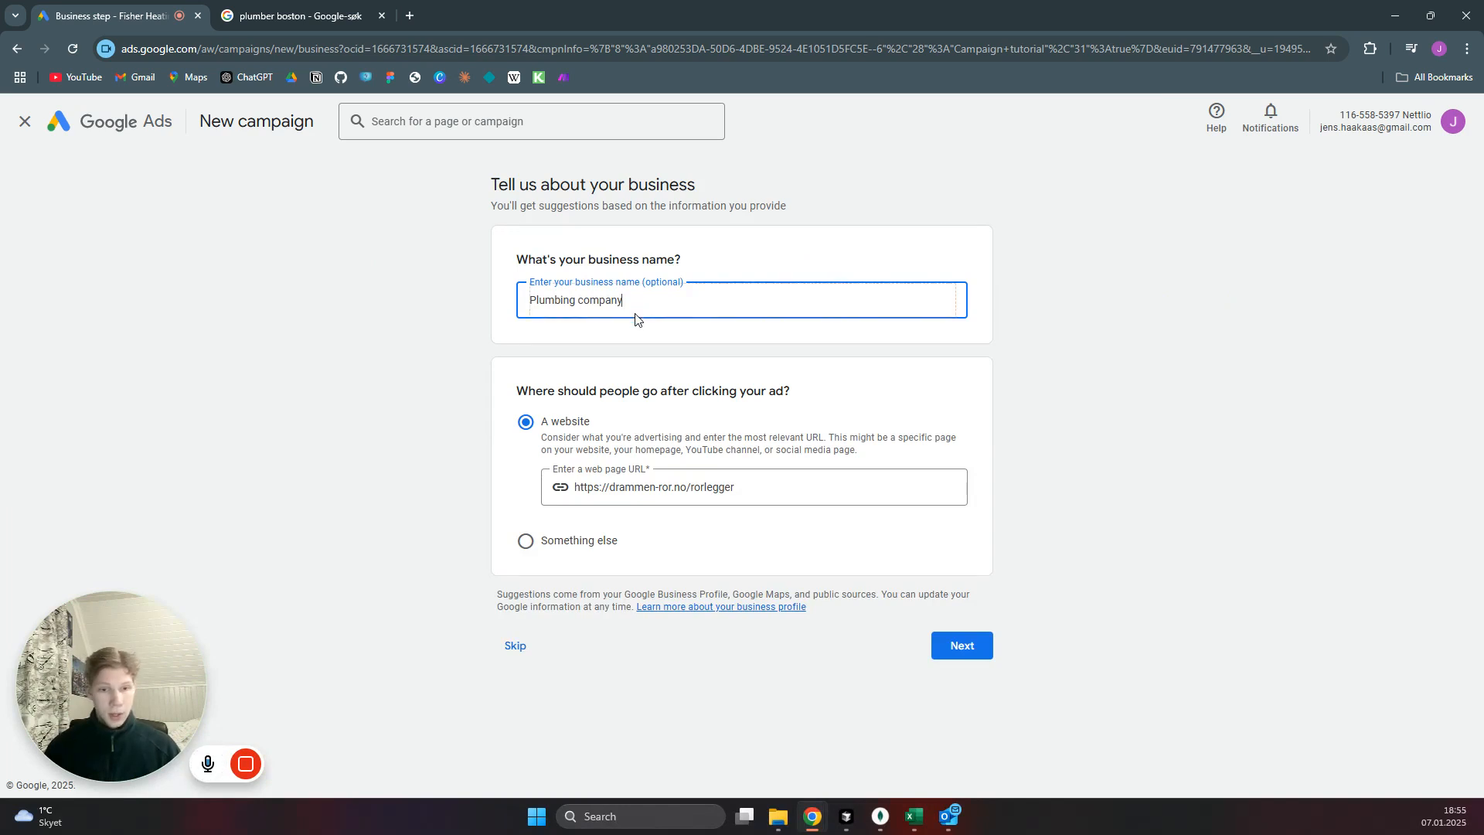
drag(743, 488, 562, 501)
text(https://www.bostonsplumber.com/)
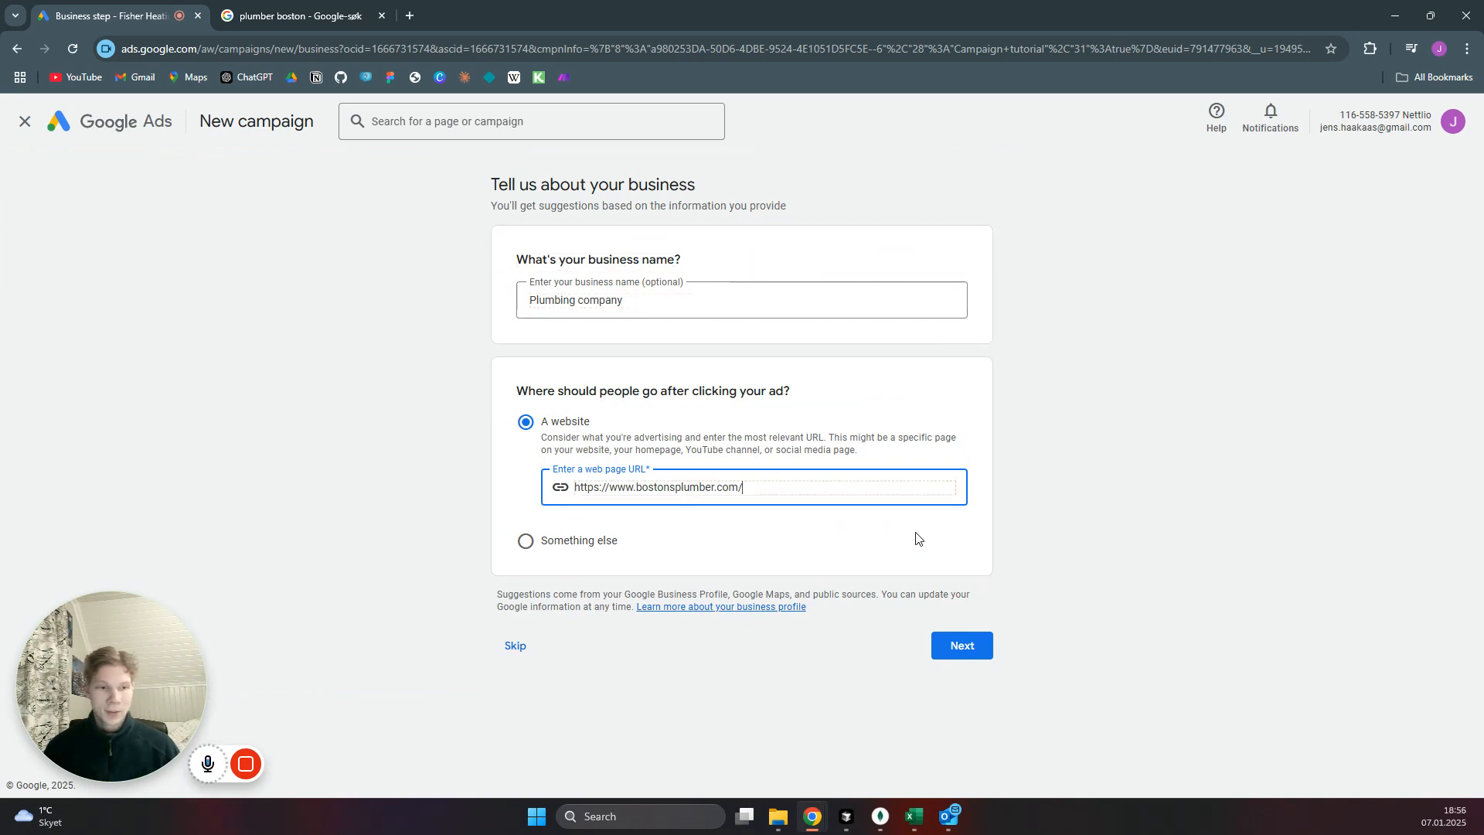
click(979, 647)
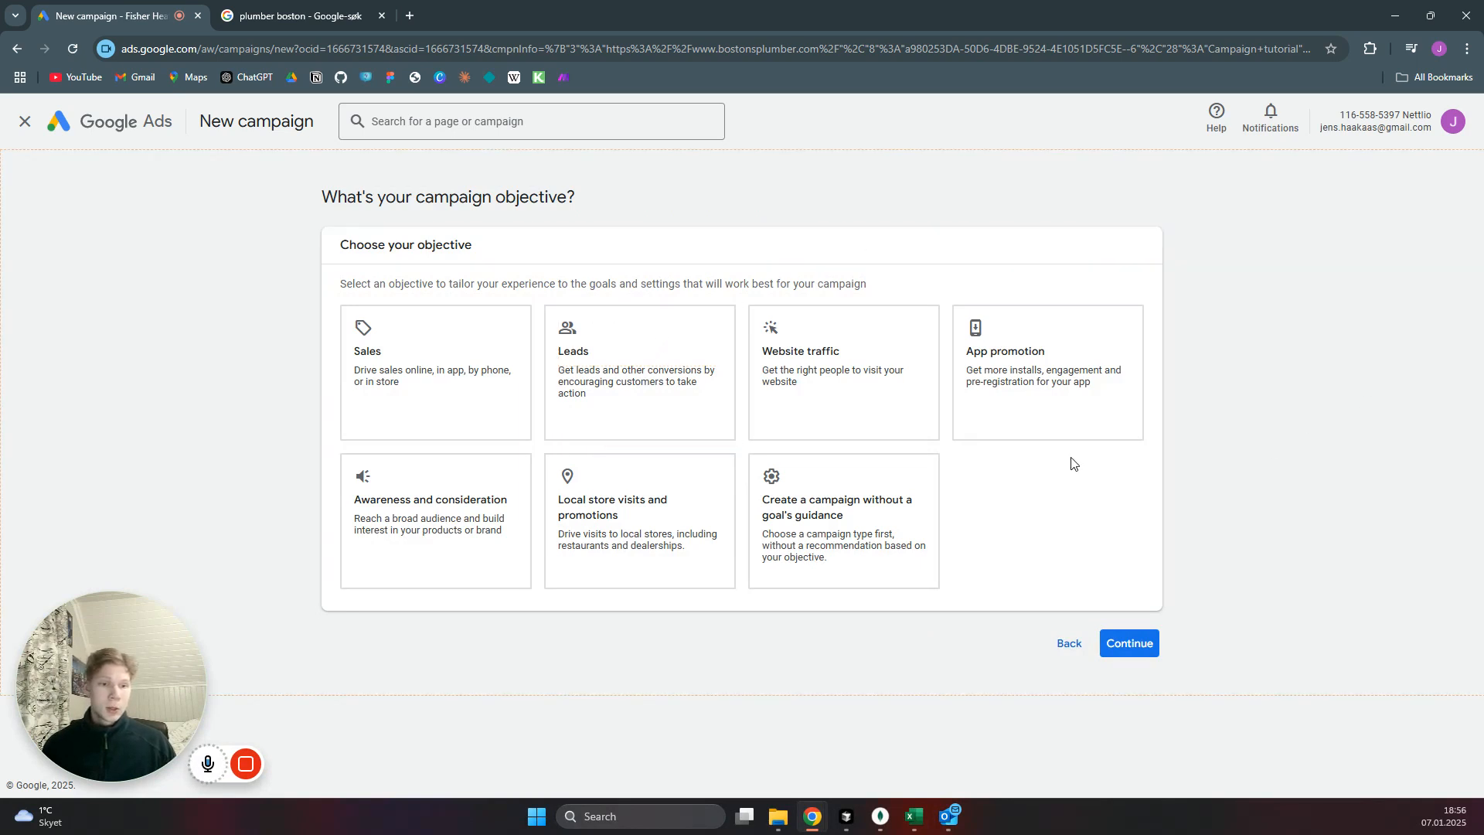
Choose to create a campaign without a goal's guidance, select the Search campaign type and continue with the existing conversion goal.
click(903, 480)
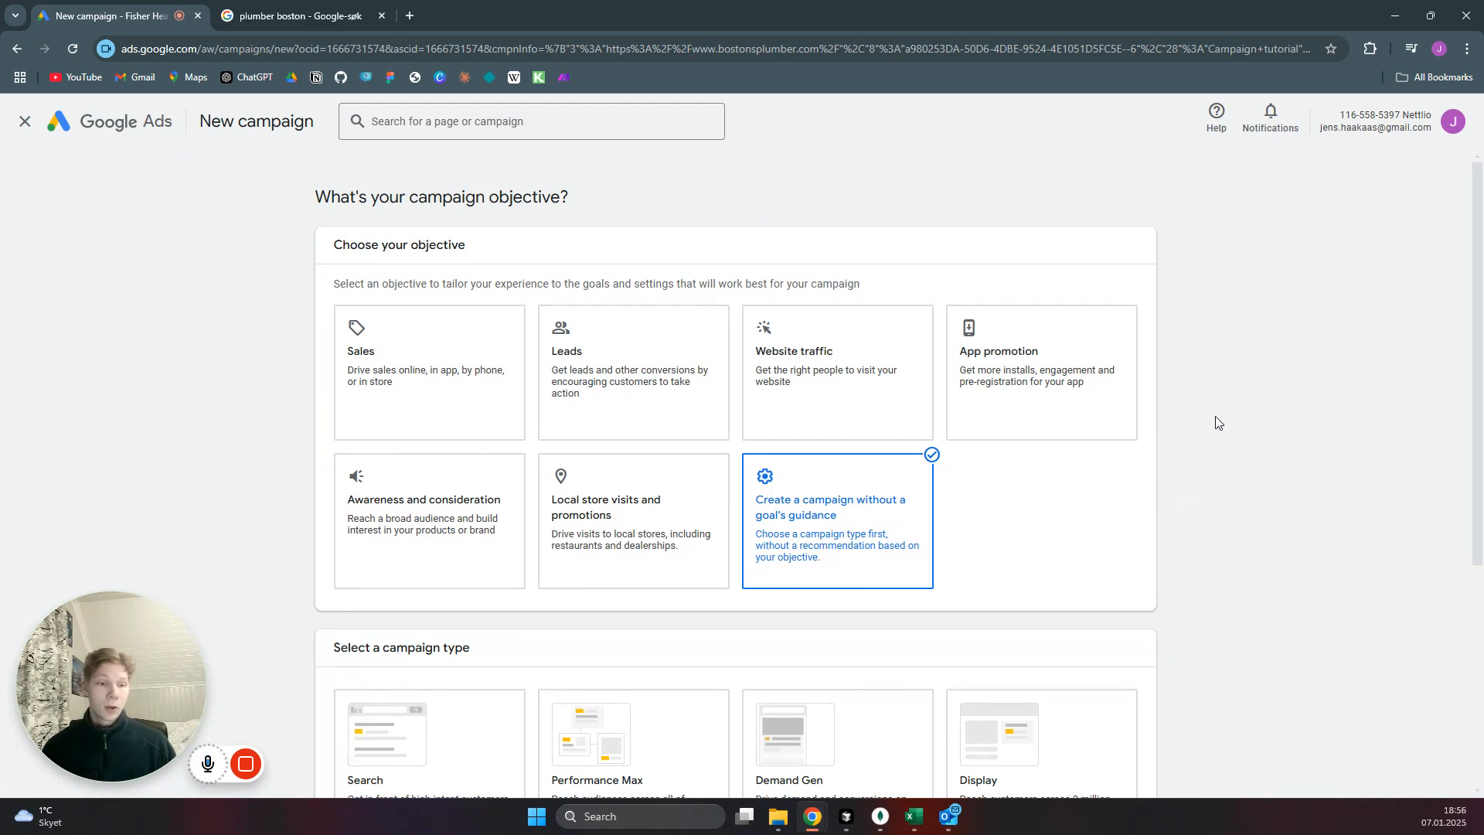
scroll(1218, 423, down, 4)
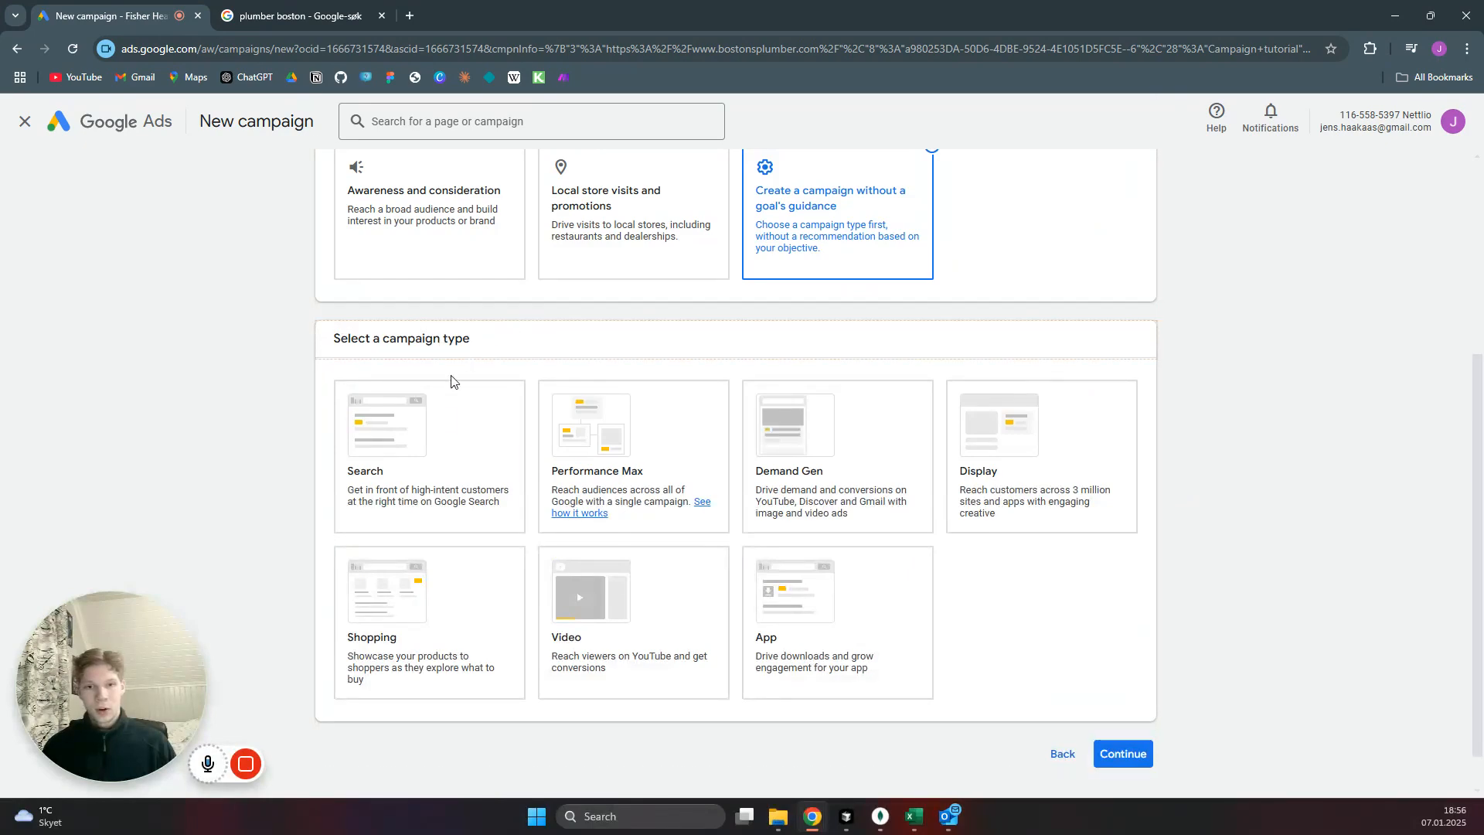
click(454, 434)
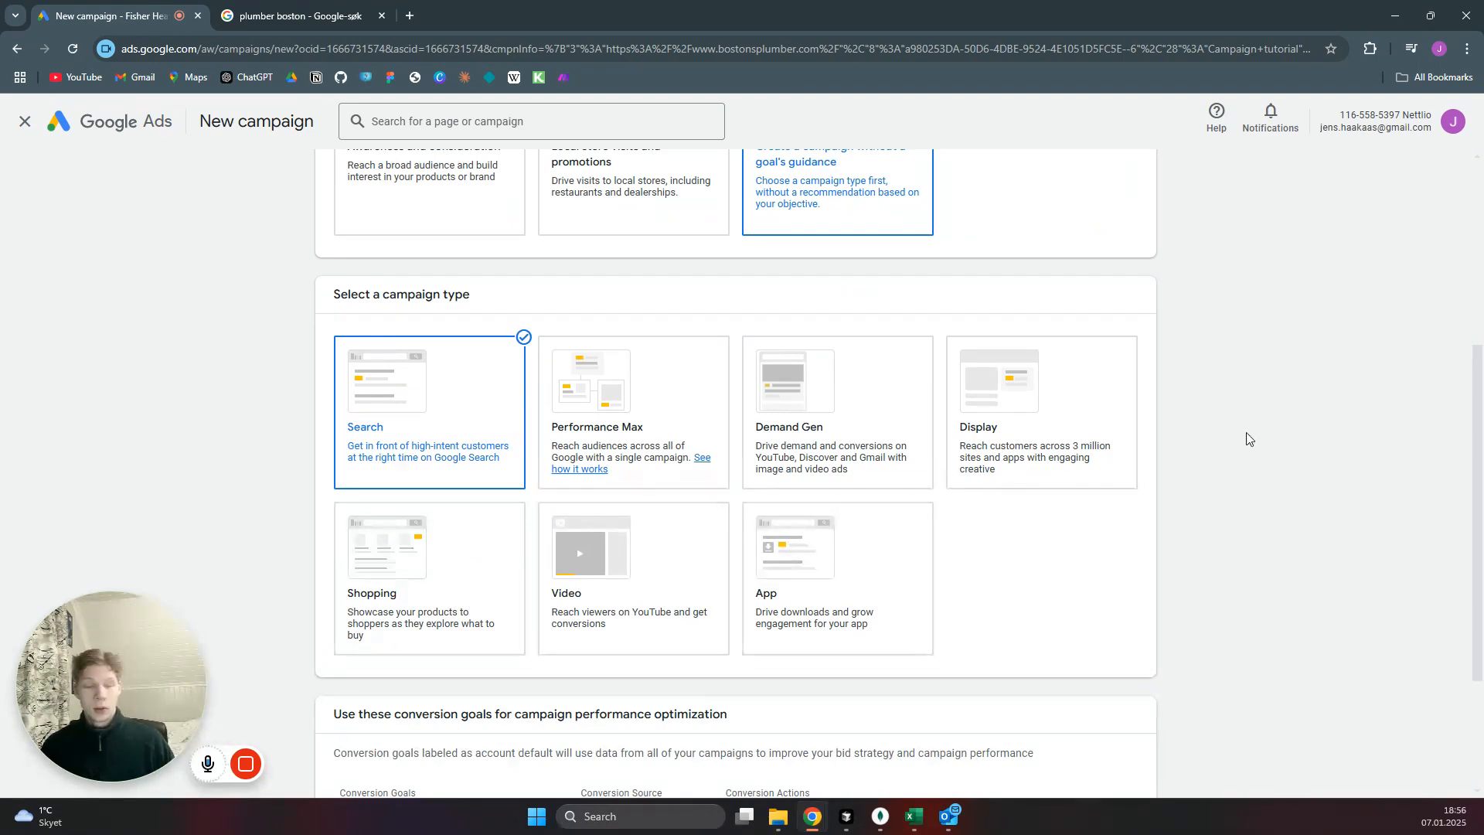
scroll(1241, 487, down, 3)
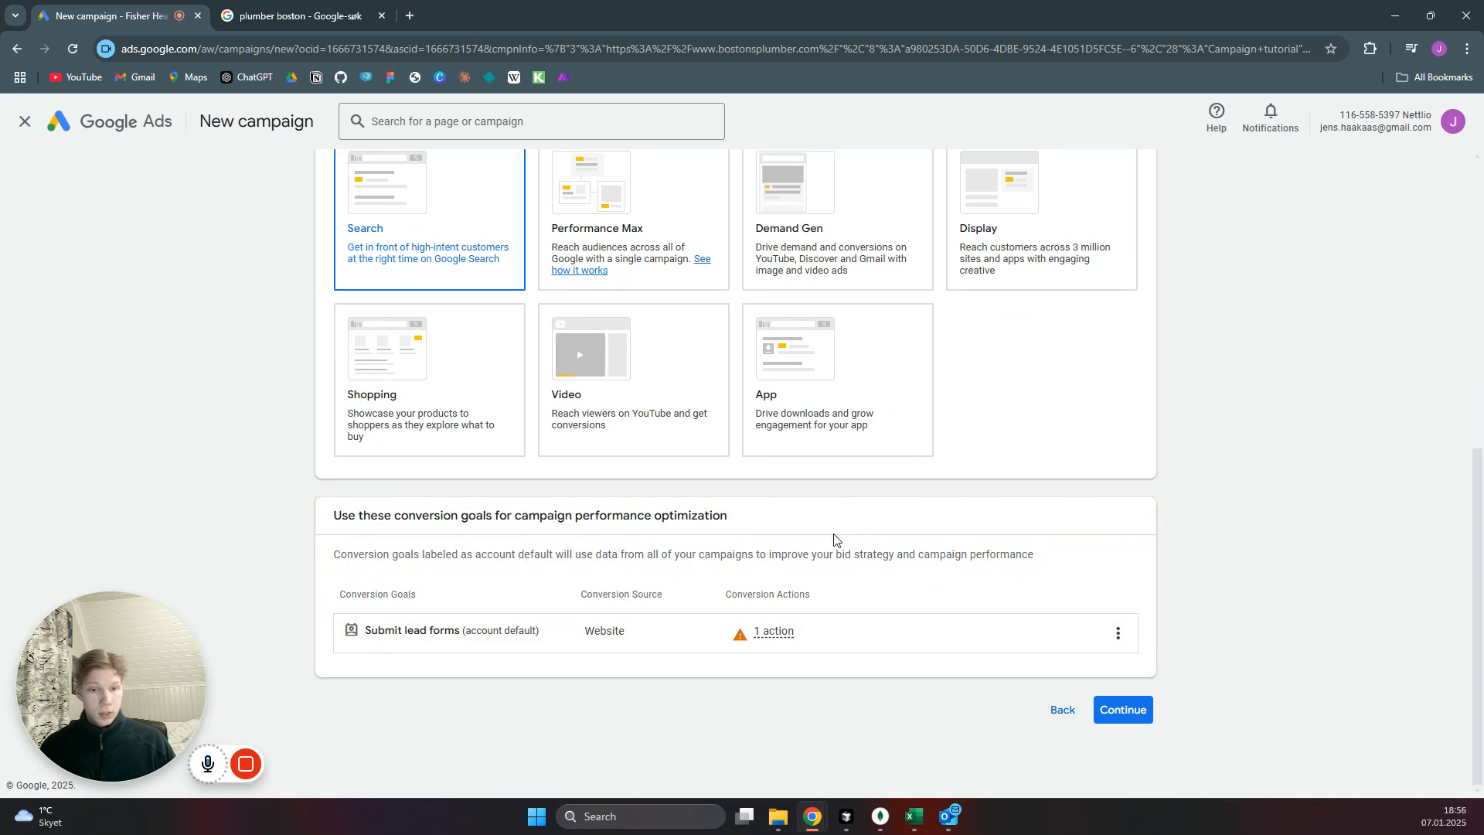
click(1123, 708)
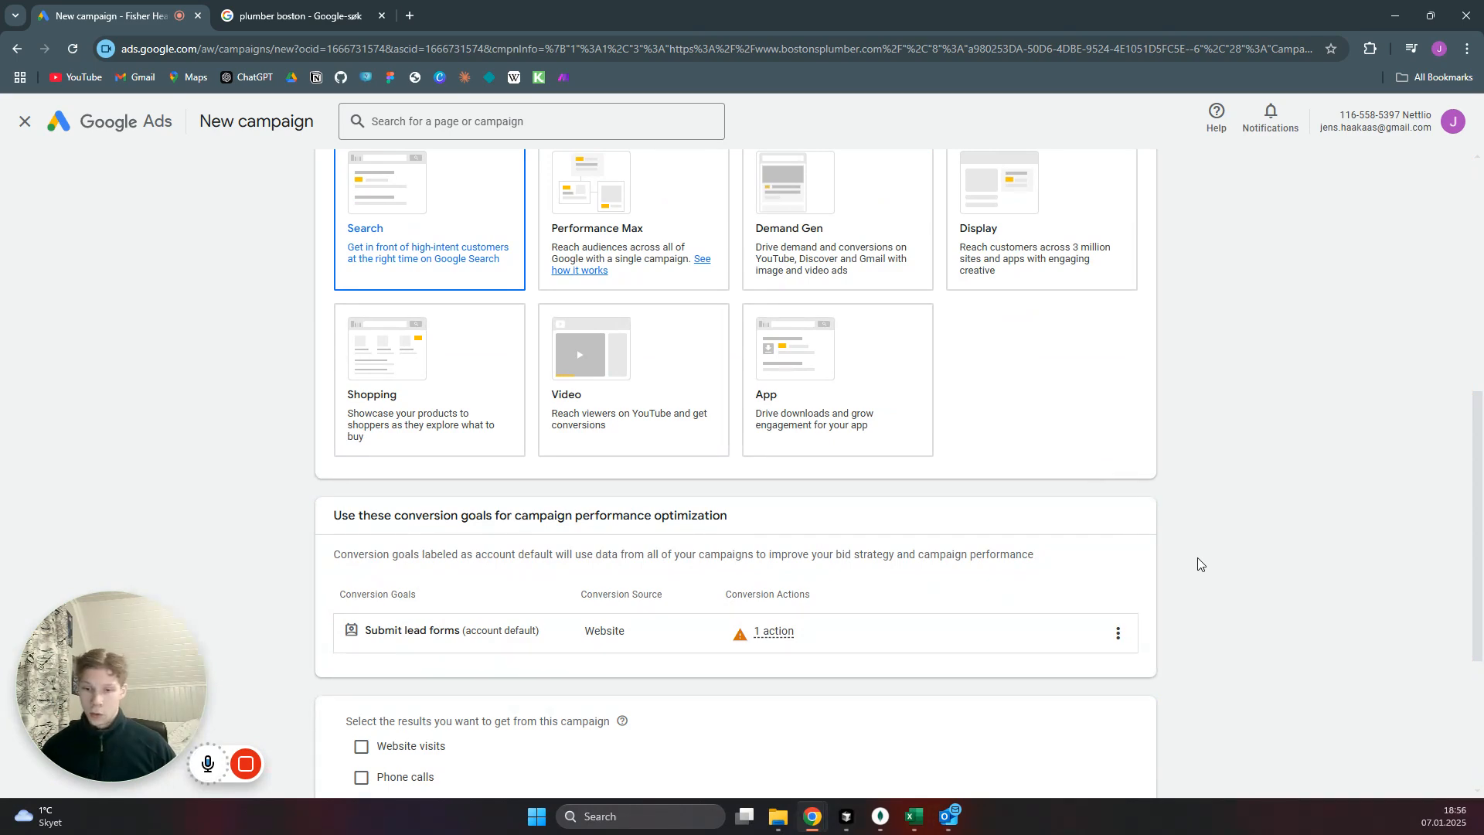
Name the campaign "Campaign tutorial" and proceed to the bidding settings.
scroll(1214, 573, down, 3)
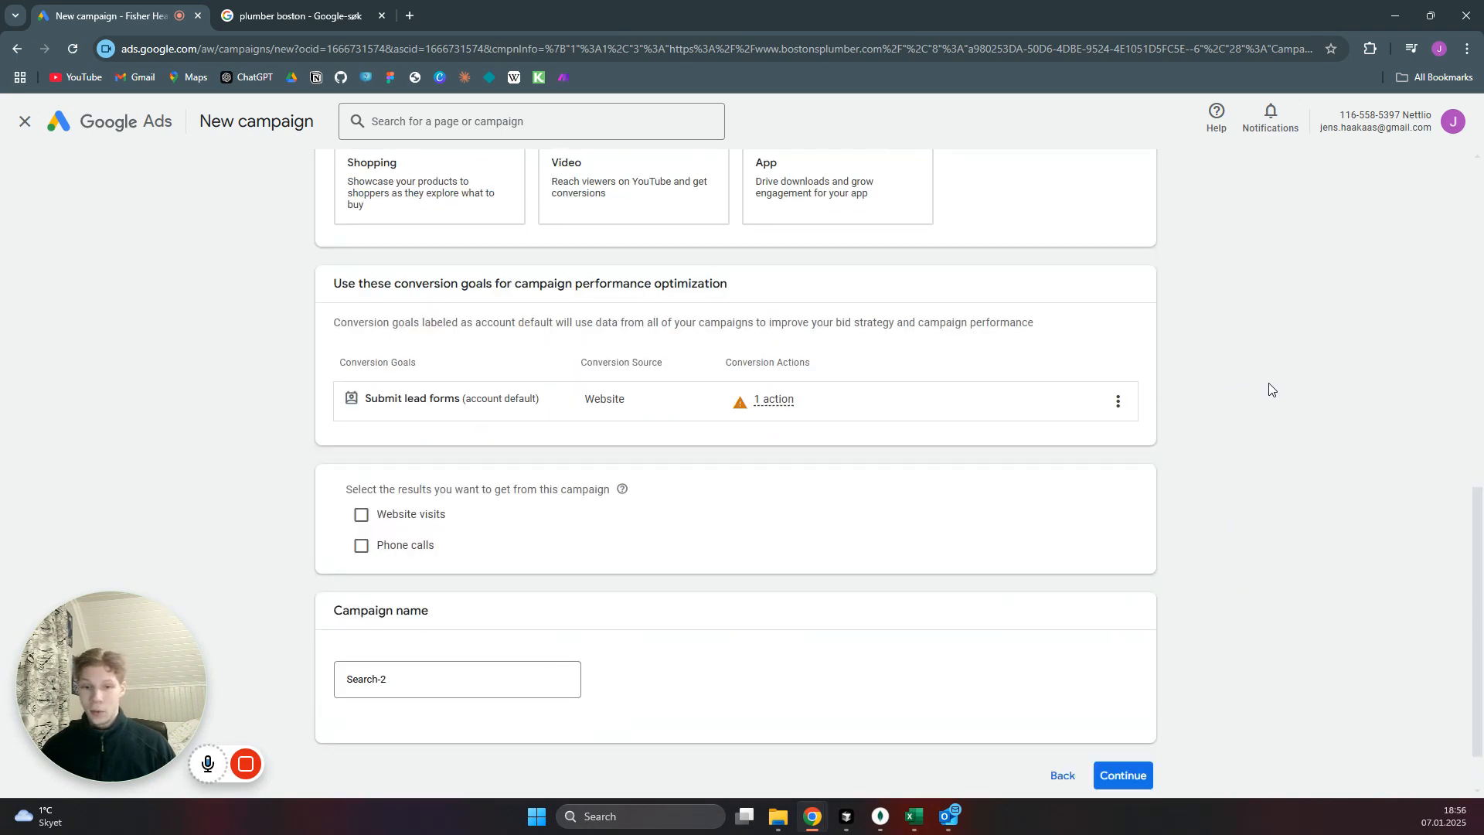
scroll(1276, 388, down, 1)
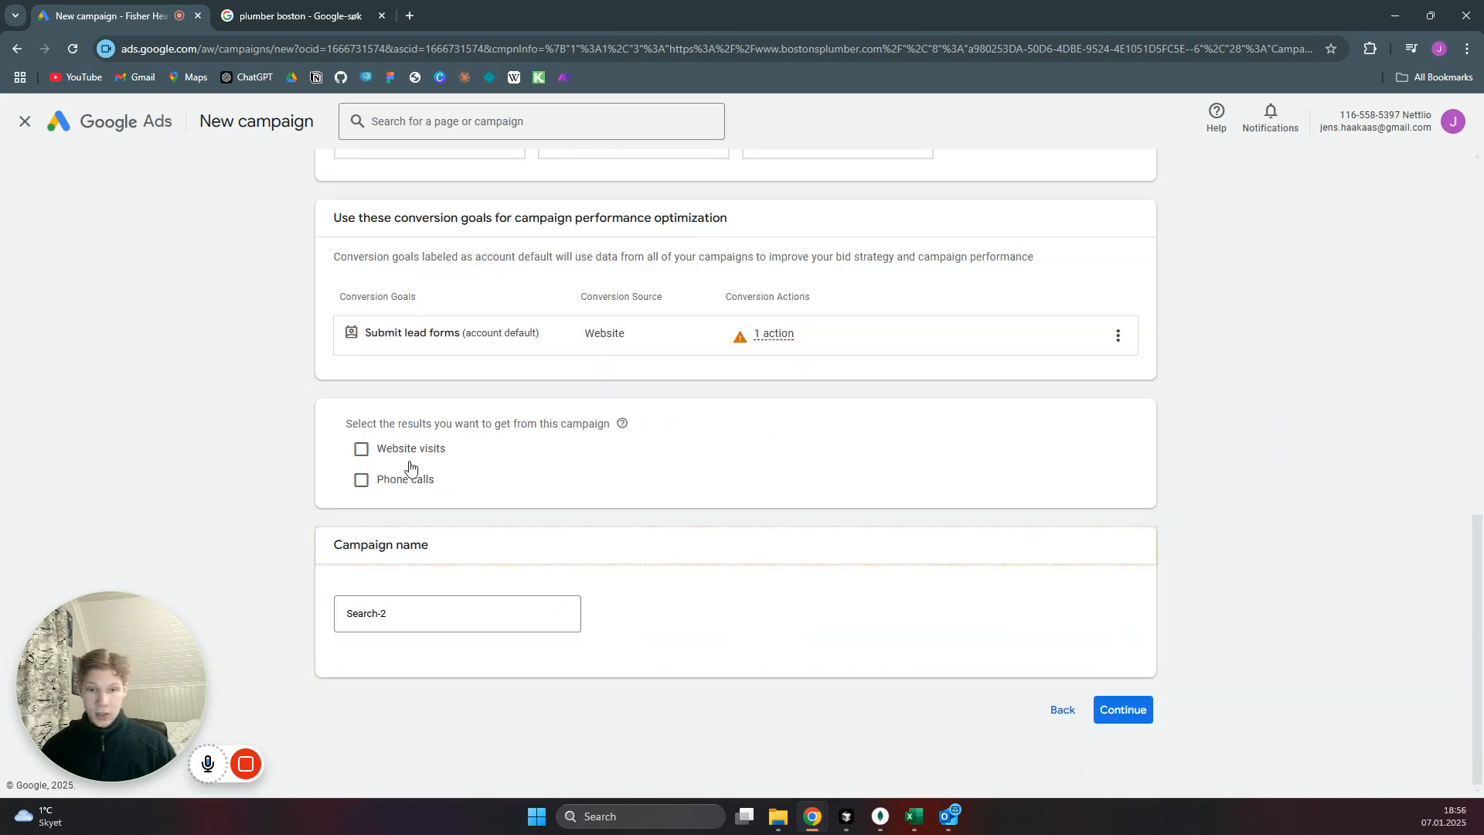
triple_click(405, 619)
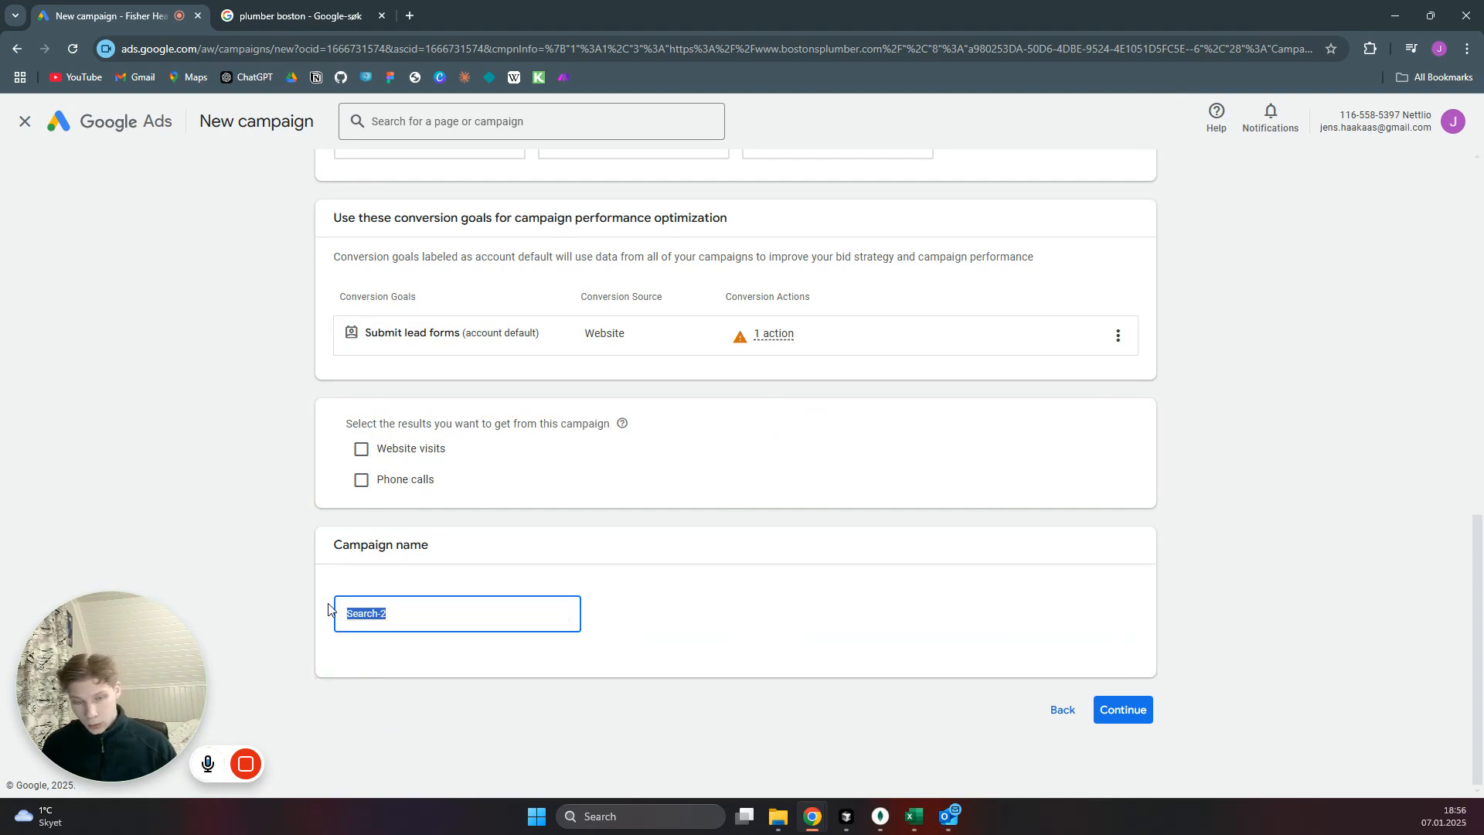
text(ca)
key(BackSpace)
key(BackSpace)
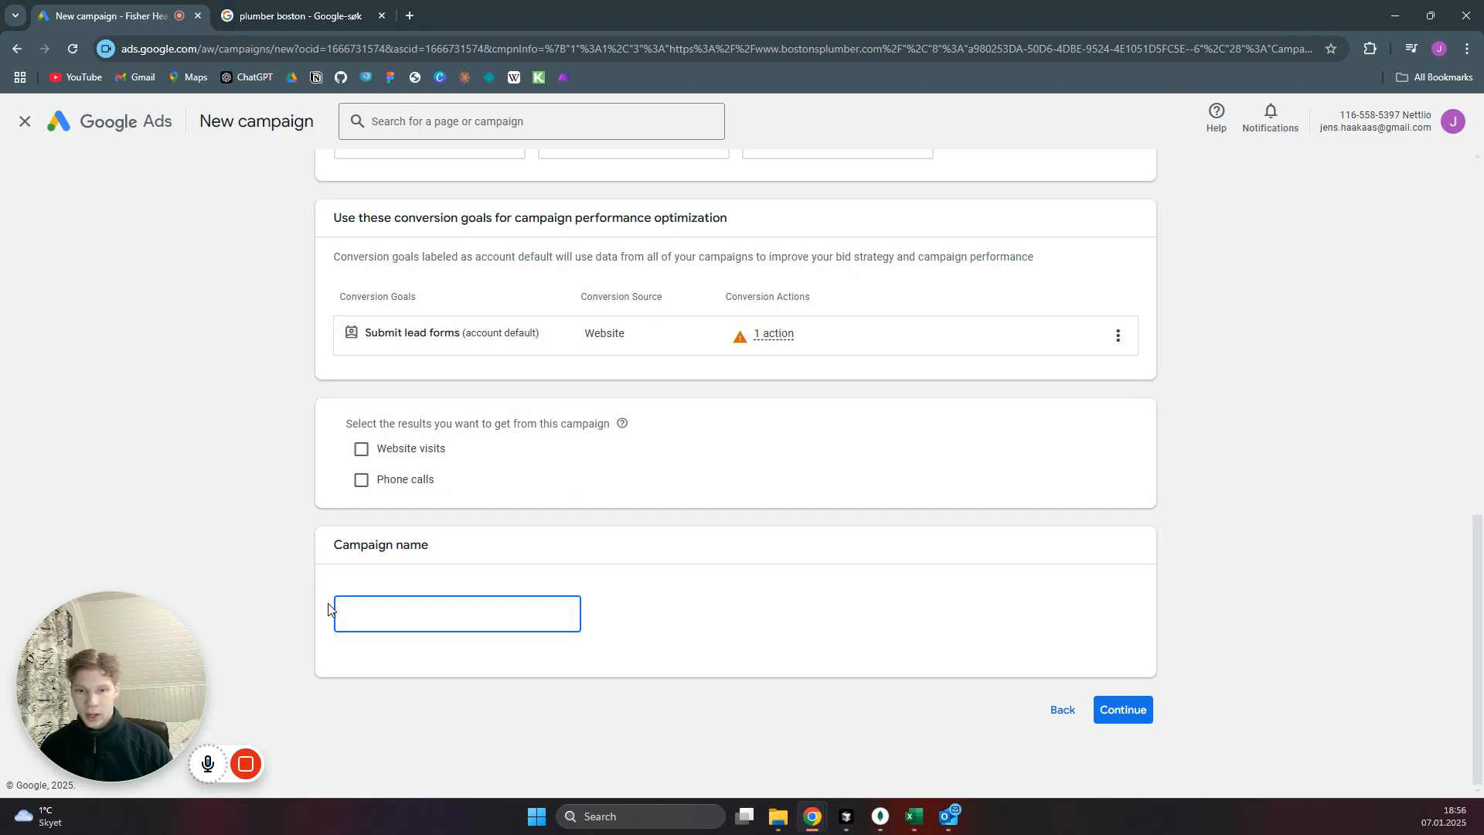
text(Campaign tutorial)
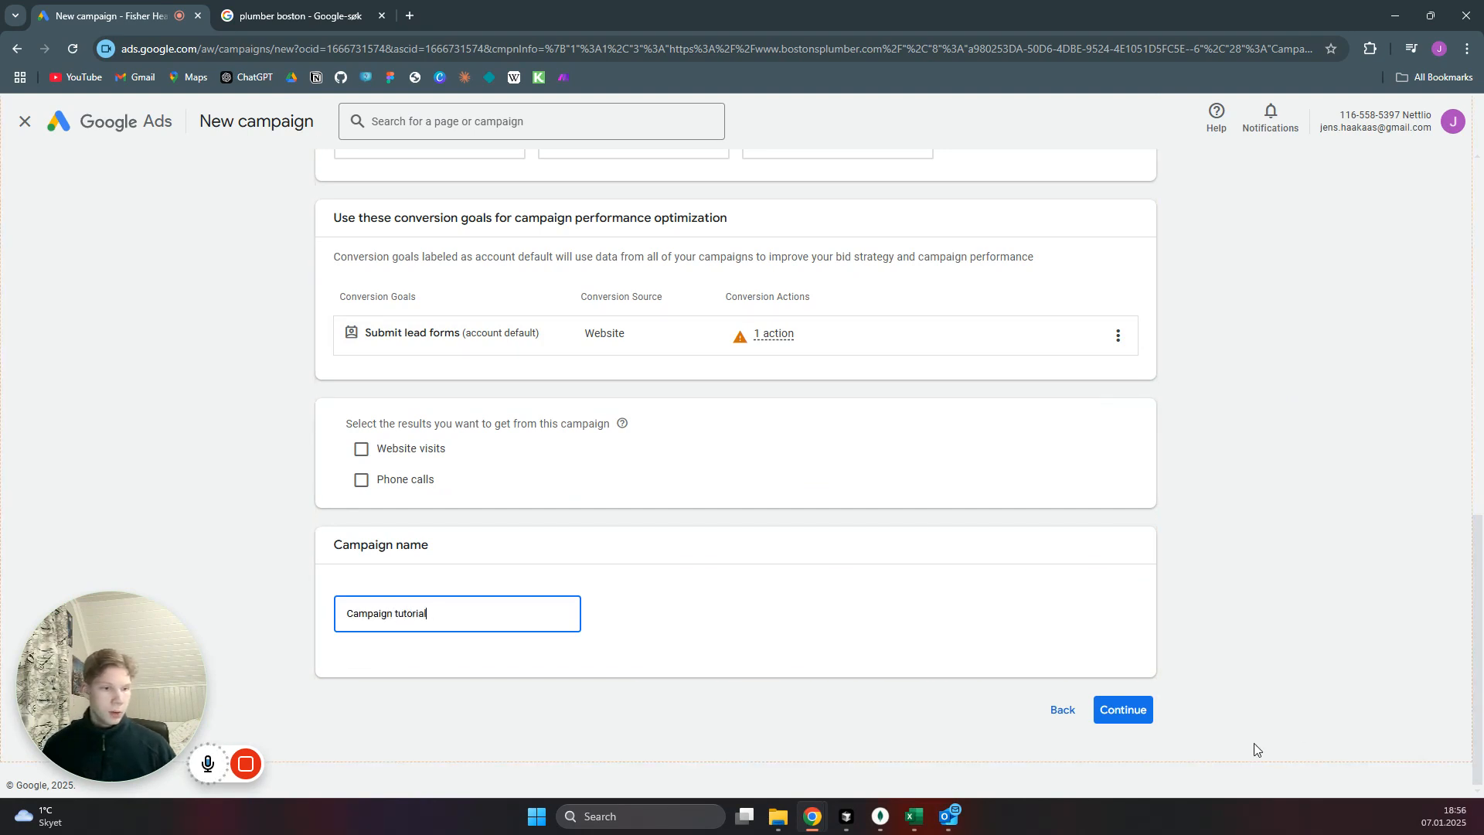
click(1125, 708)
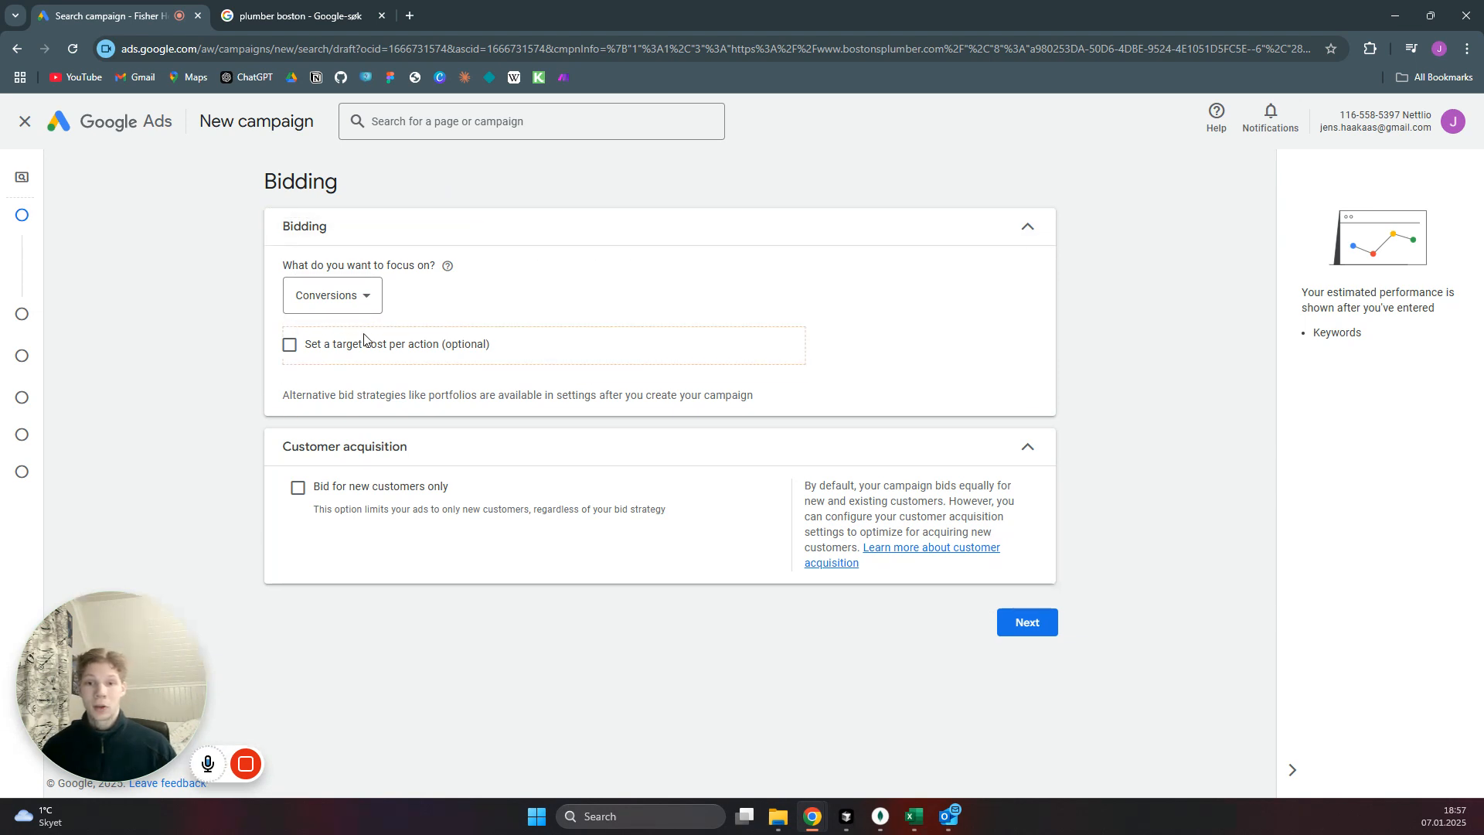
Accept Conversions as the bidding focus and exclude the Google Search Partners Network and Google Display Network from the campaign.
click(1027, 623)
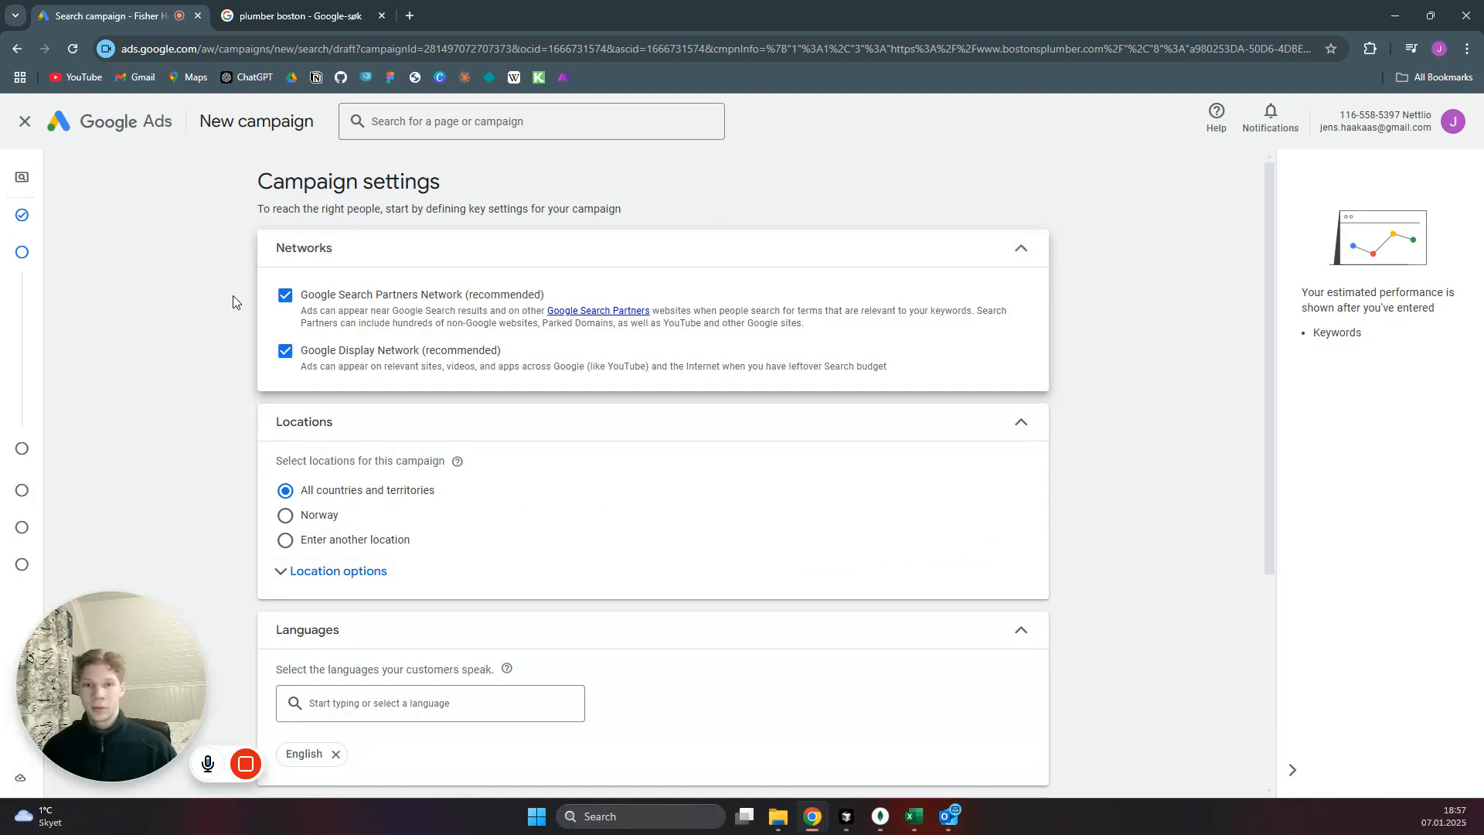
click(286, 295)
click(286, 351)
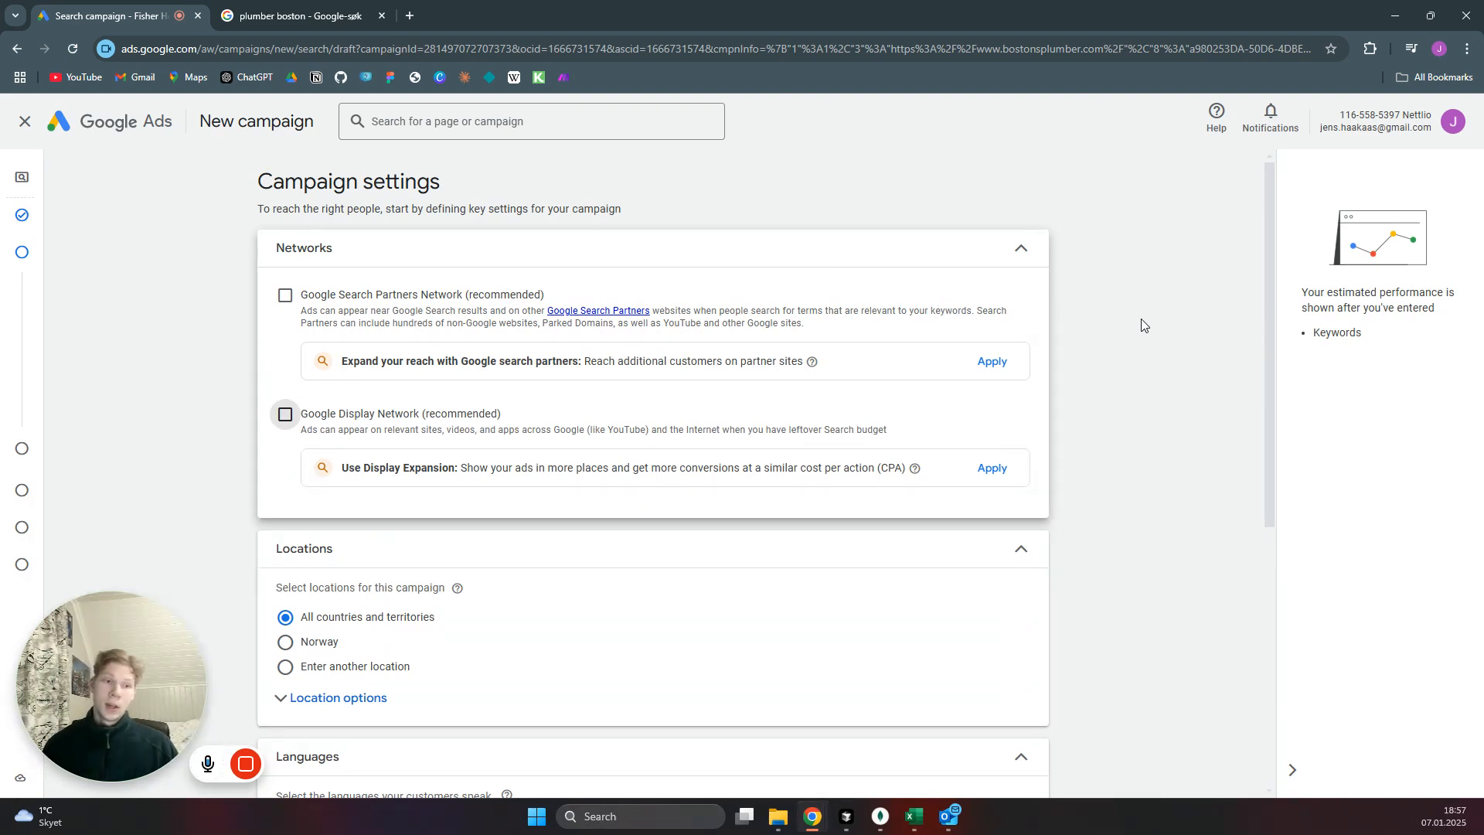
Choose to enter another location for the campaign and open the advanced location search.
scroll(1145, 325, down, 2)
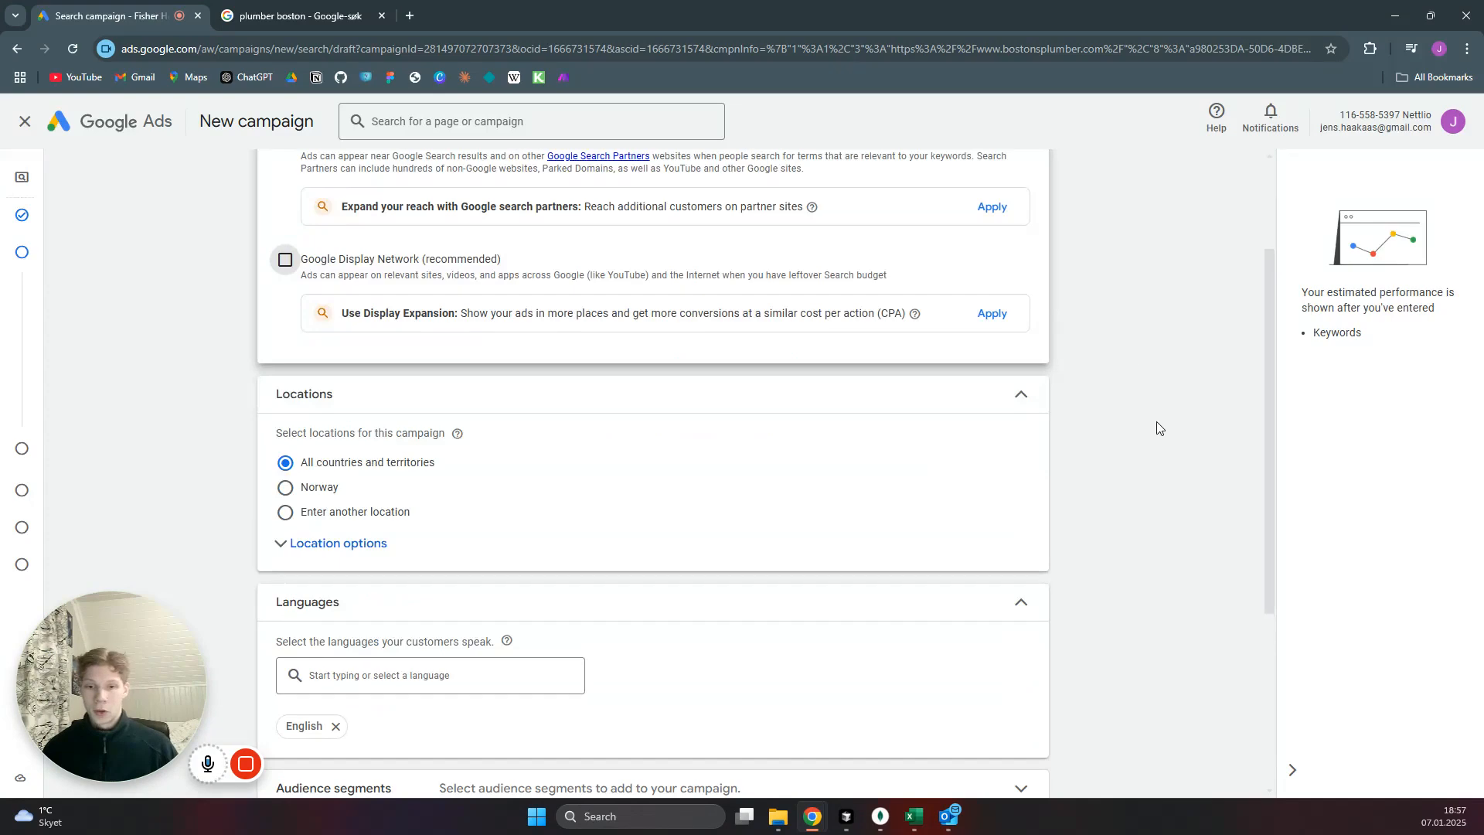
scroll(1145, 455, down, 1)
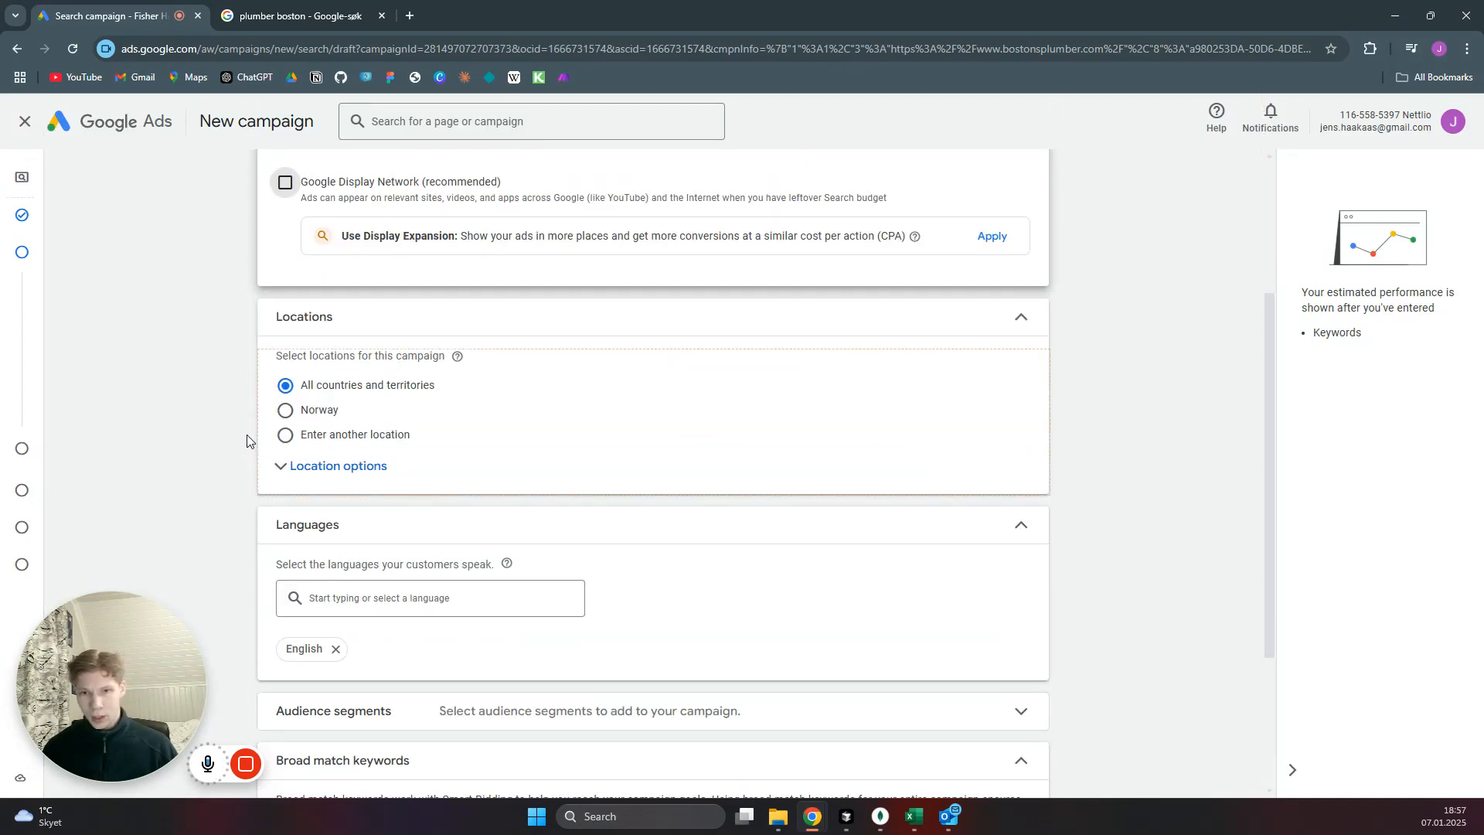
click(285, 435)
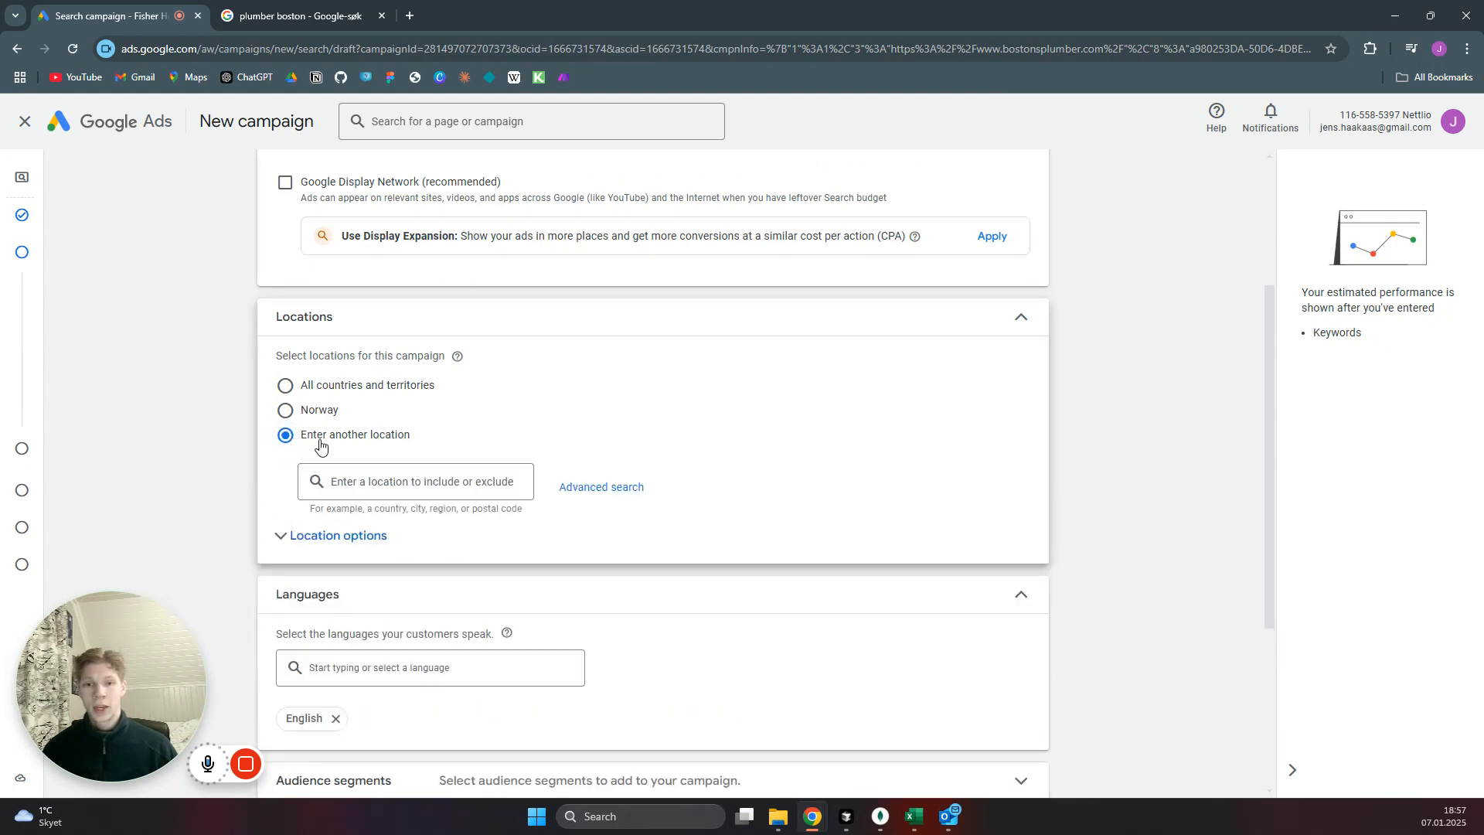
click(592, 490)
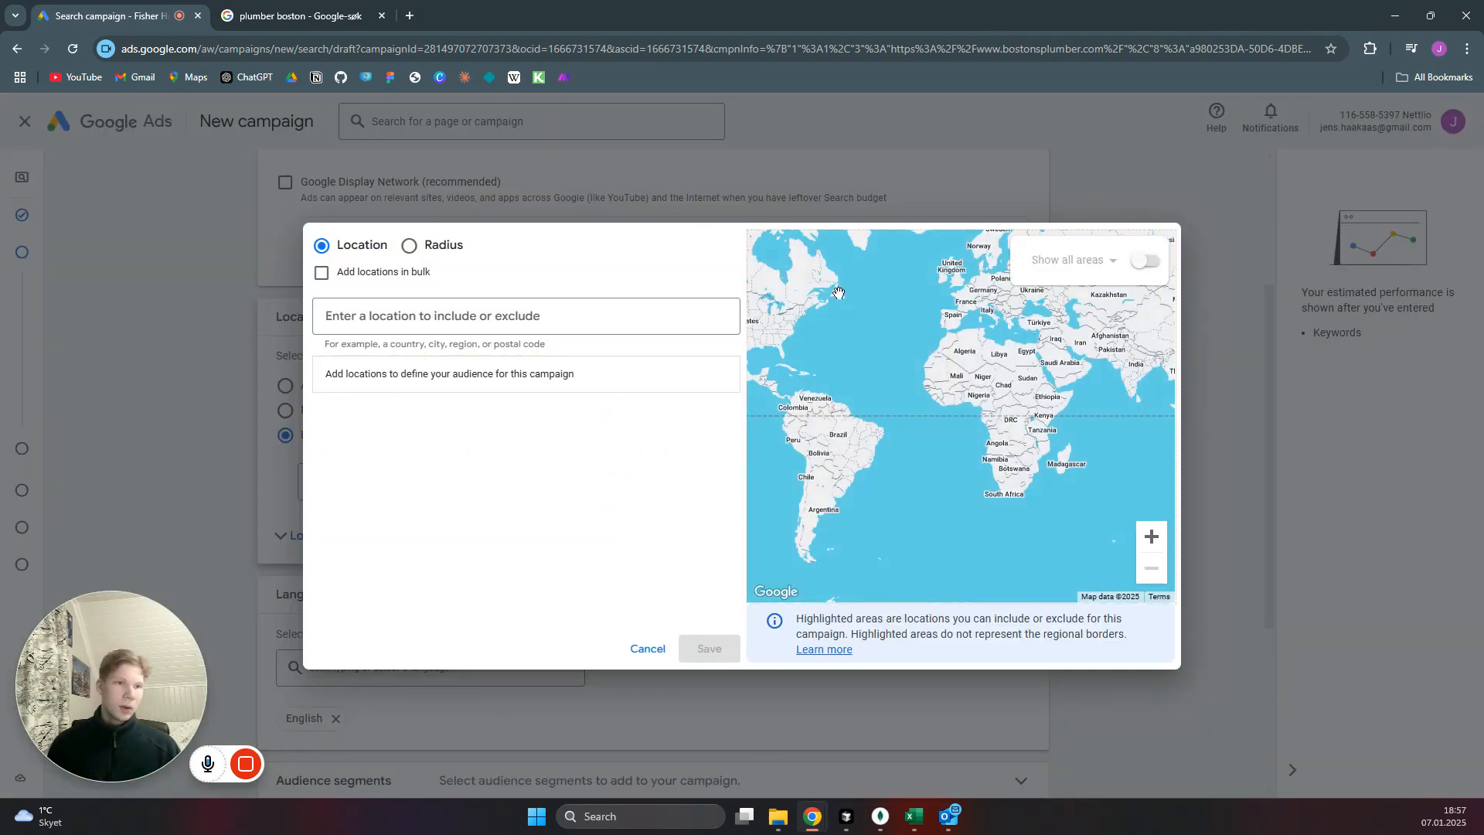
Include the city of Boston, Massachusetts, United States as a target location and inspect its area on the map.
click(510, 315)
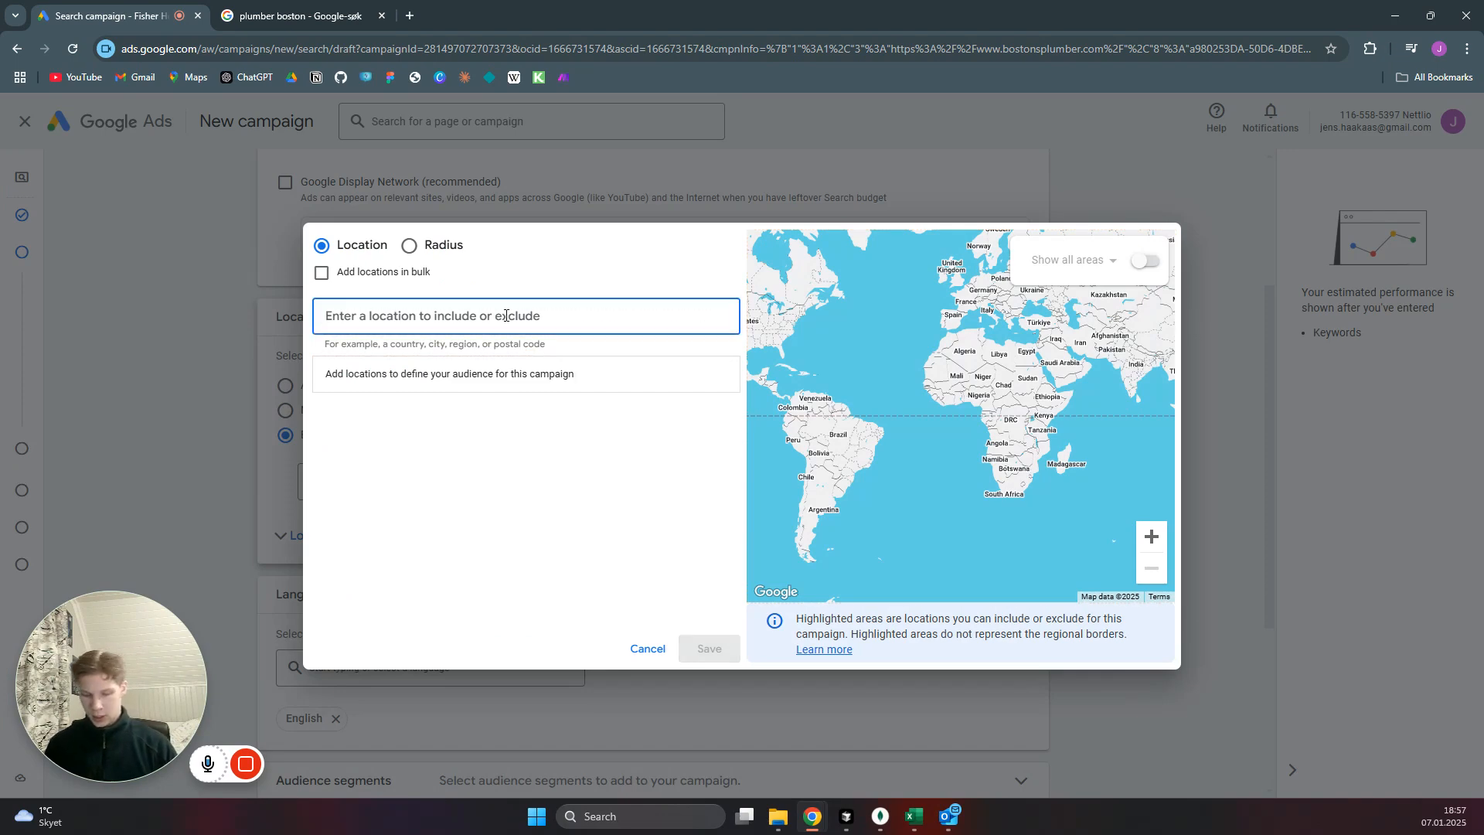
text(Os)
key(BackSpace)
key(BackSpace)
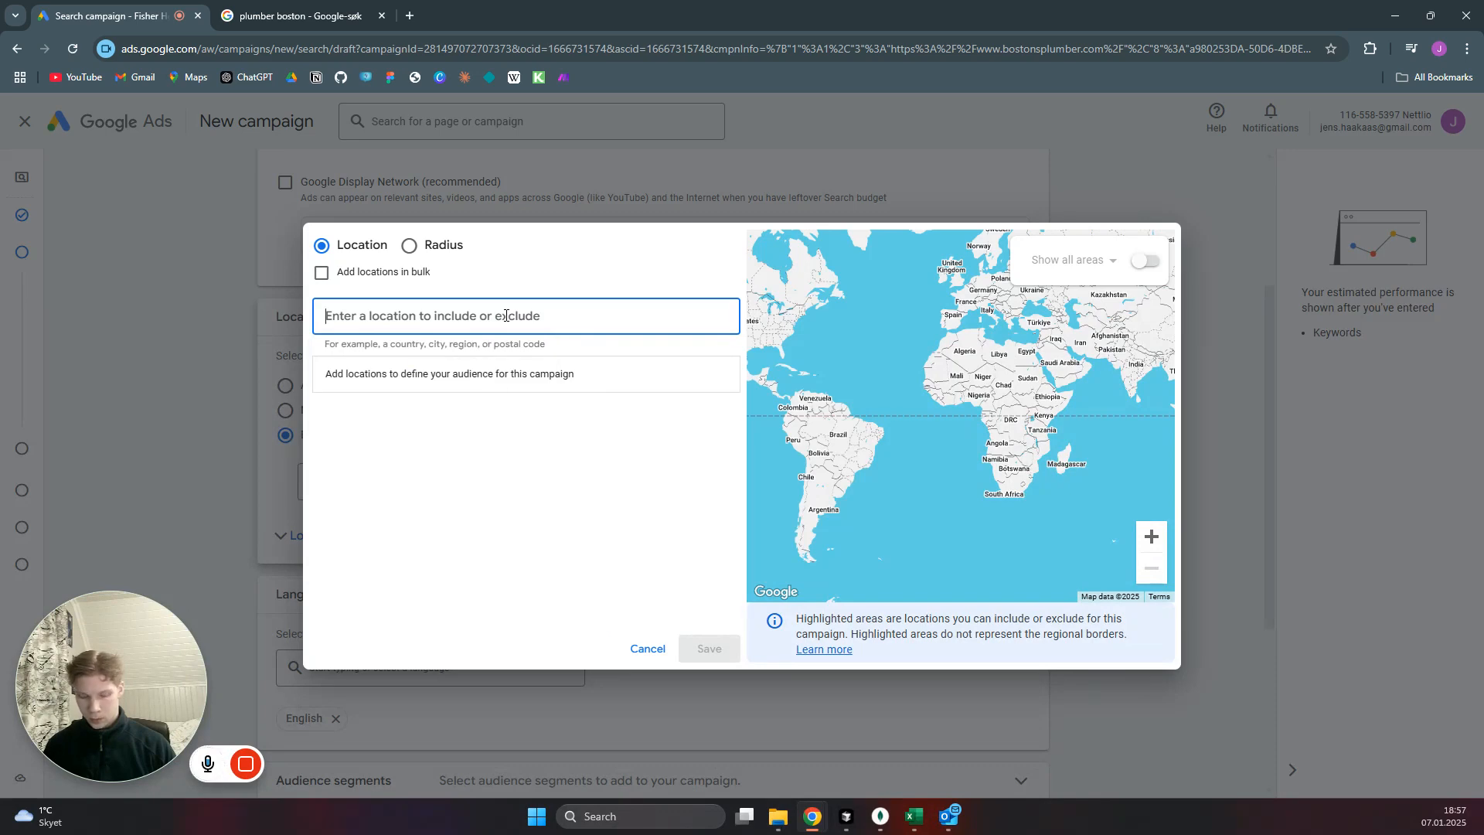
text(Bos)
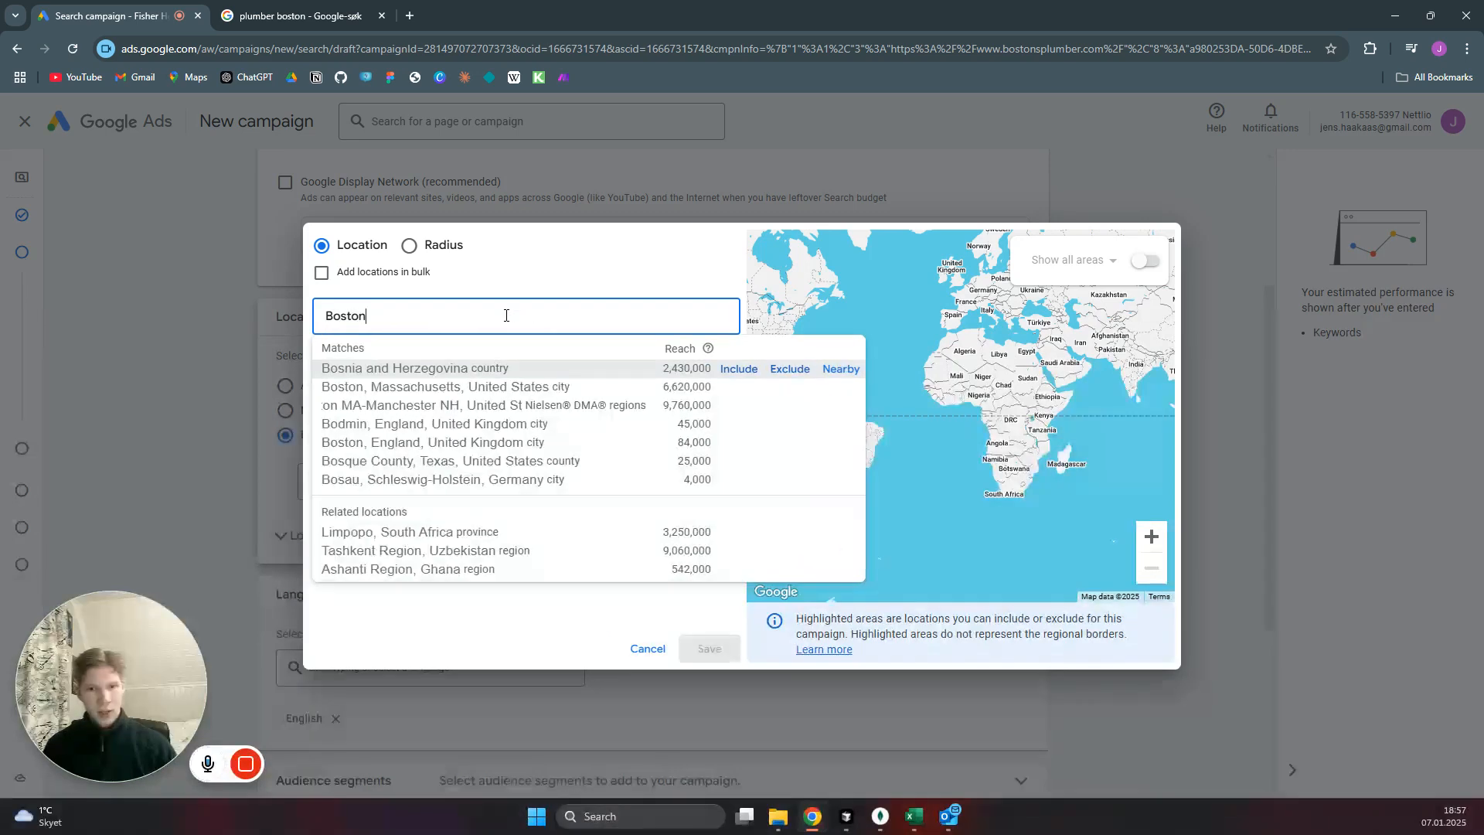
text(ton)
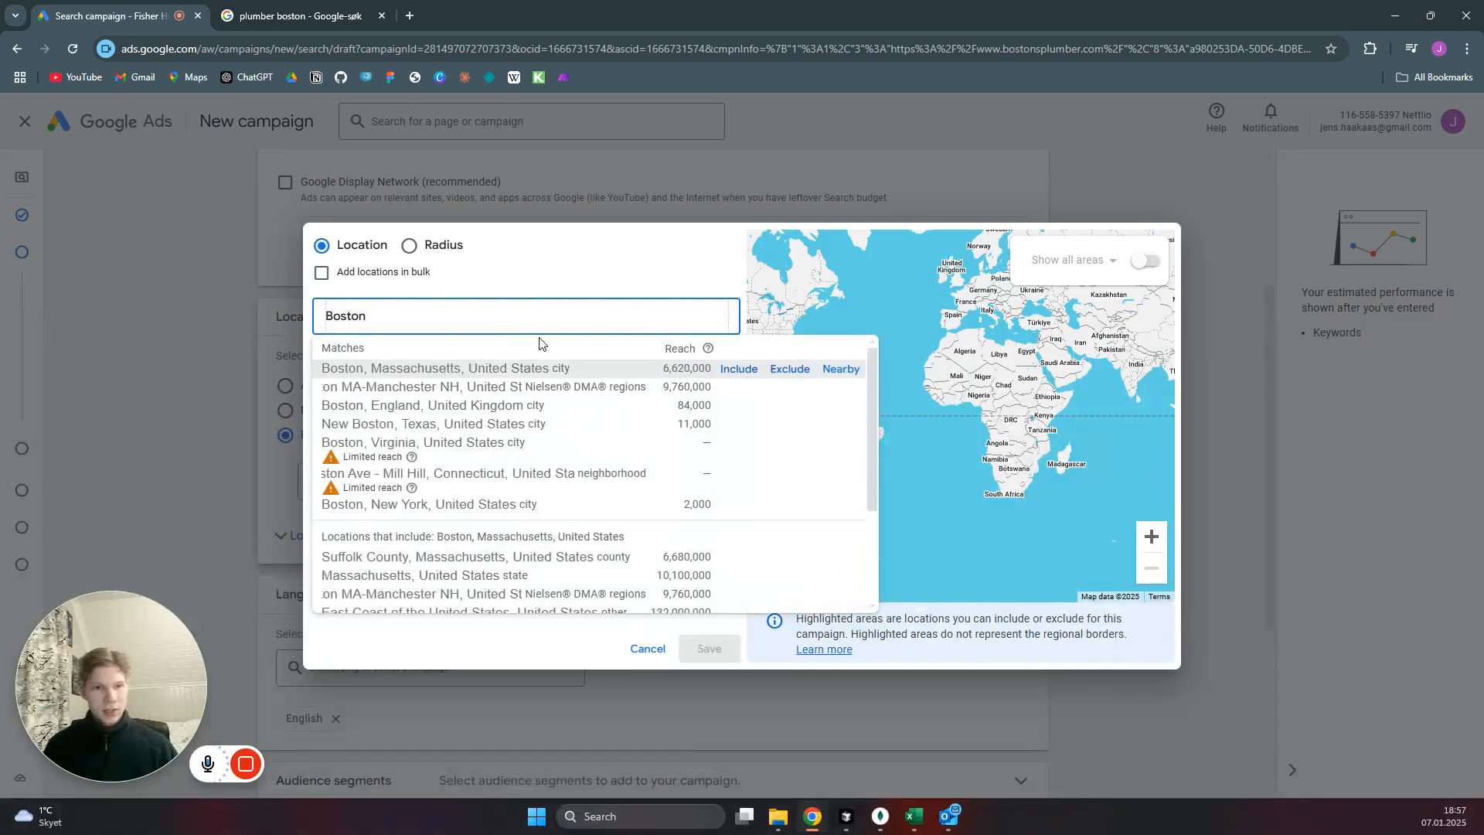
click(740, 370)
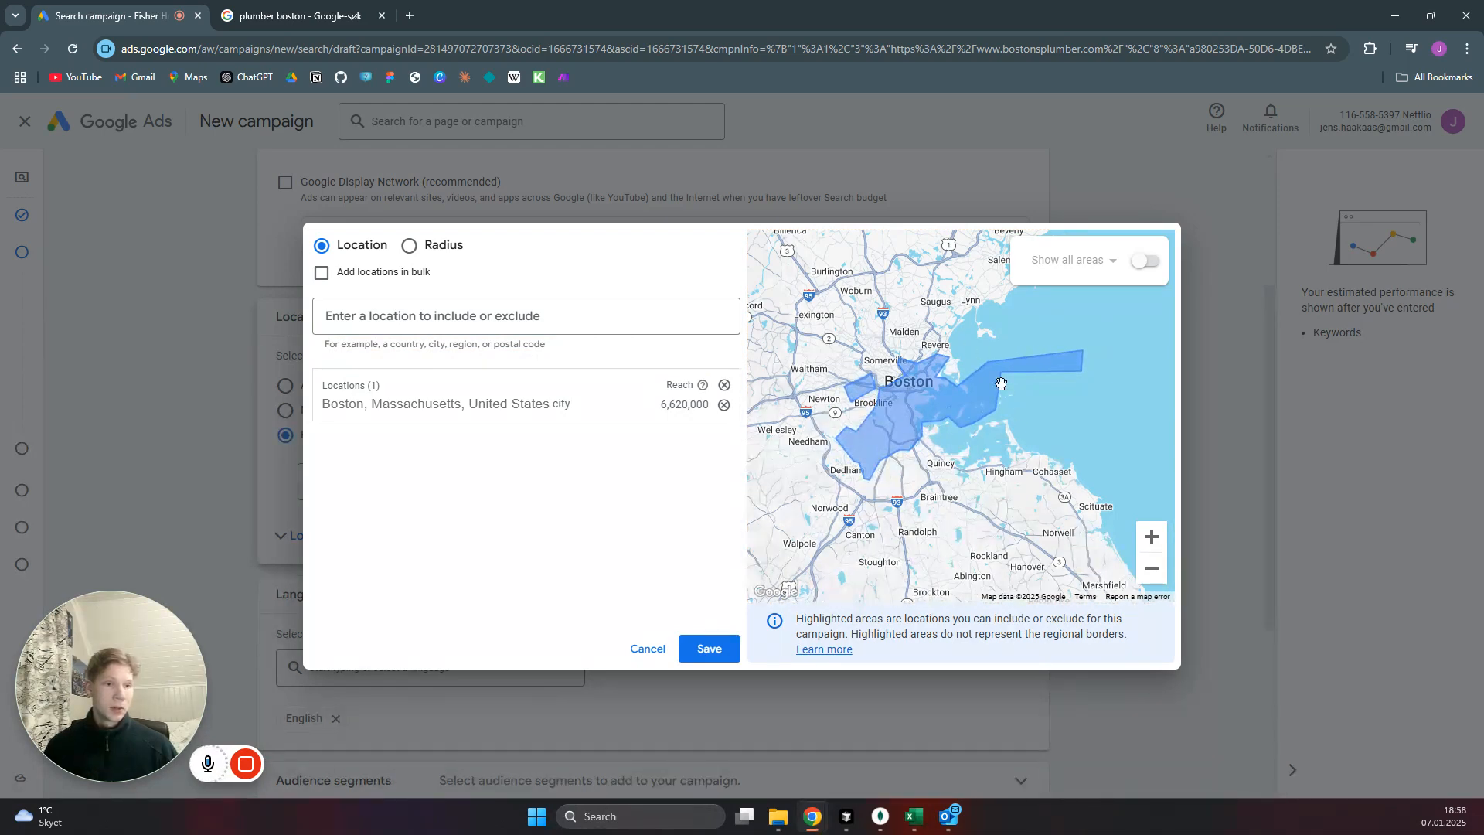
drag(893, 318, 902, 341)
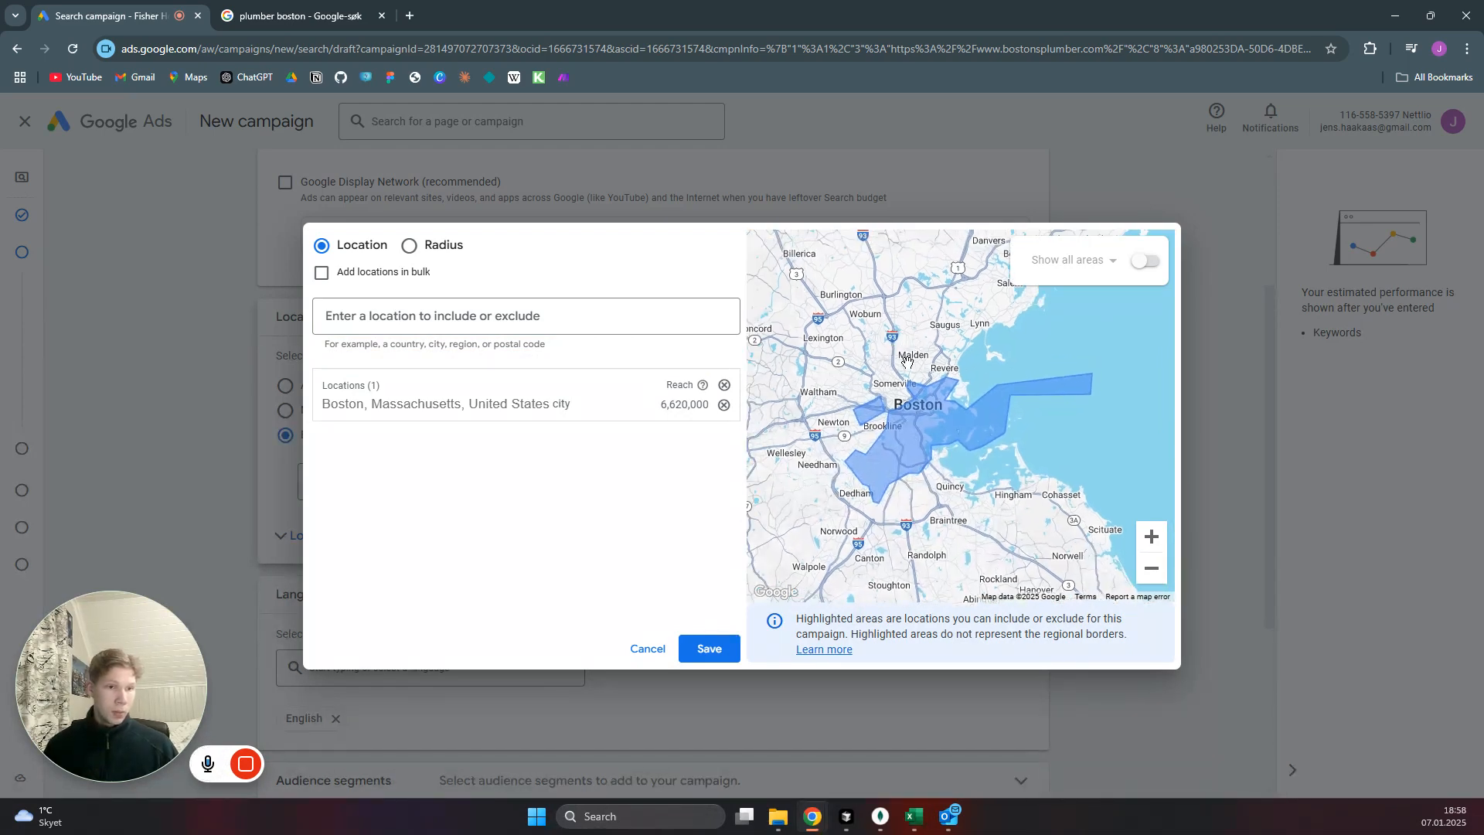
scroll(919, 396, up, 2)
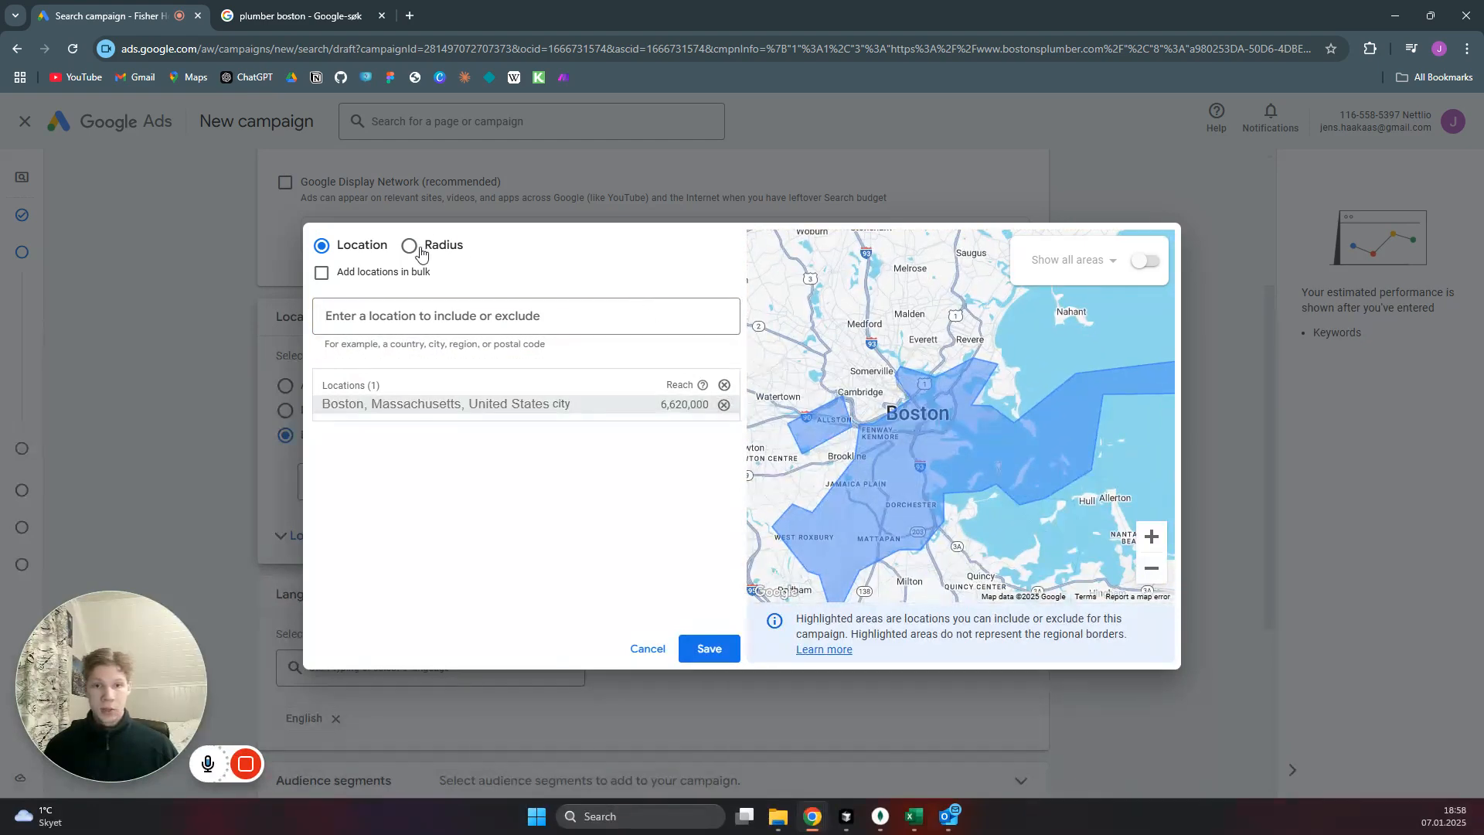
Try targeting a 10 mi radius around a pin placed just northeast of Boston, and clear it to return to location targeting.
click(420, 251)
click(674, 327)
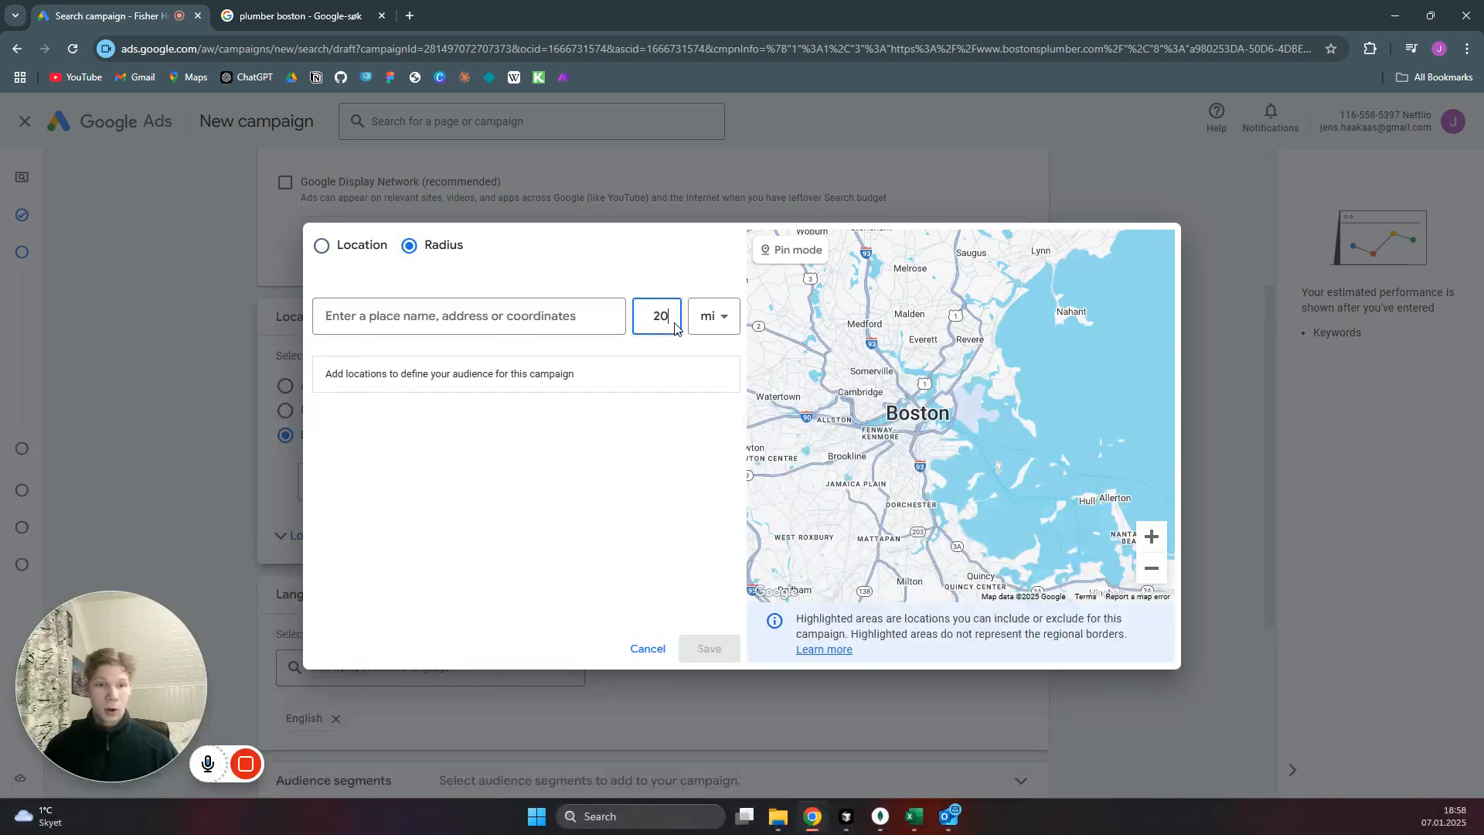
double_click(664, 318)
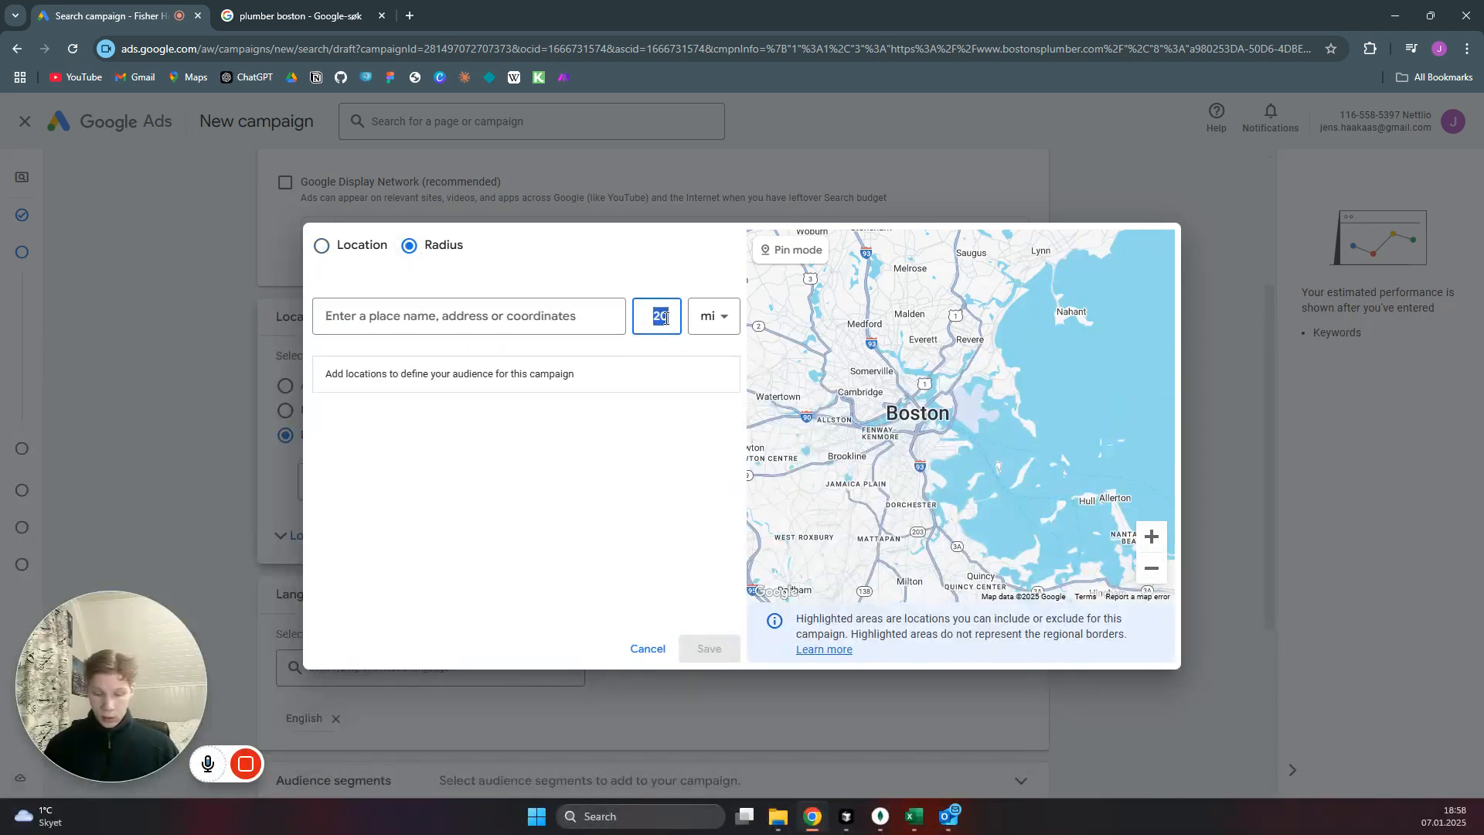
text(10)
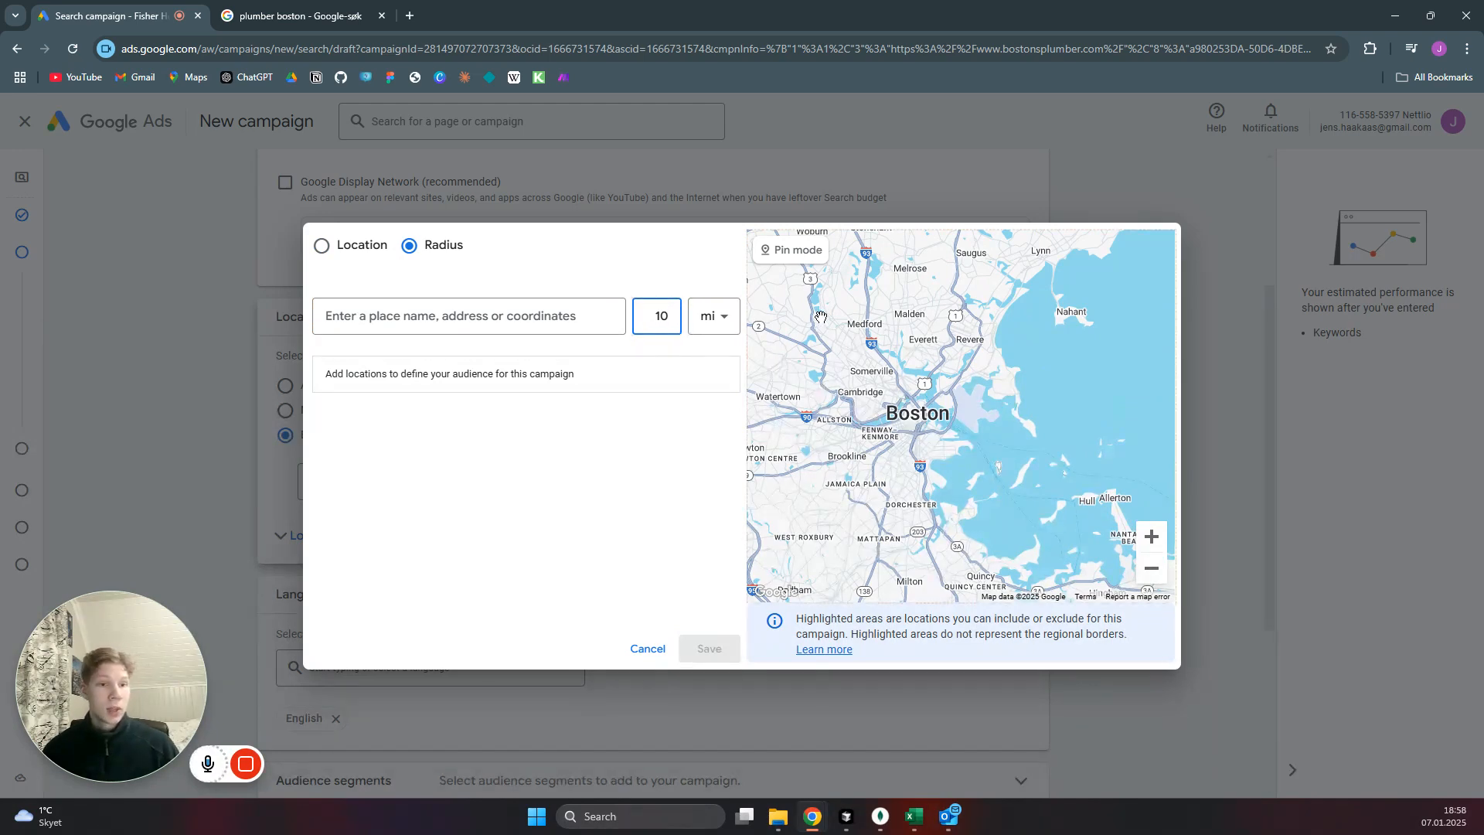
click(799, 250)
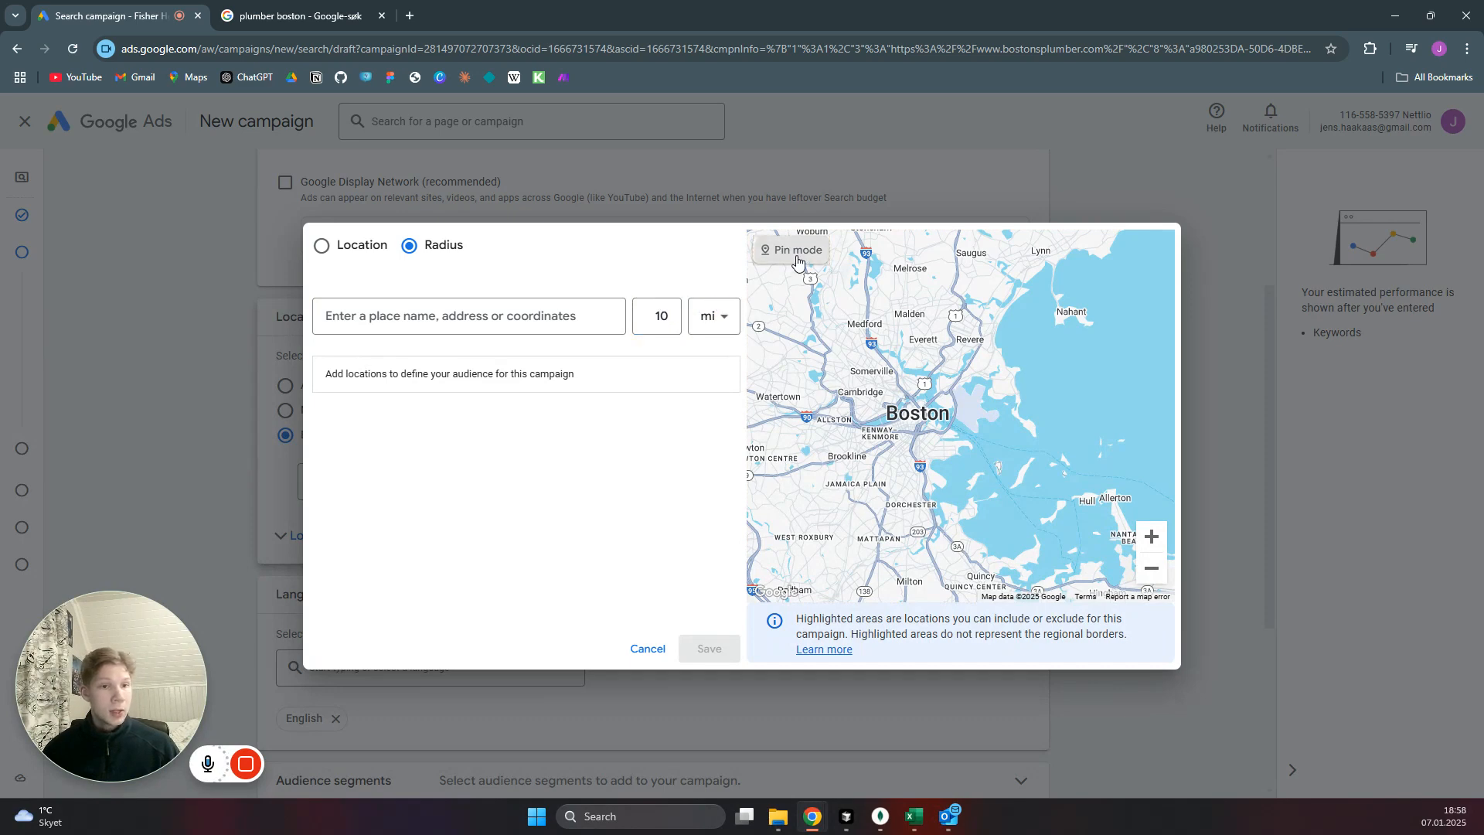
click(970, 340)
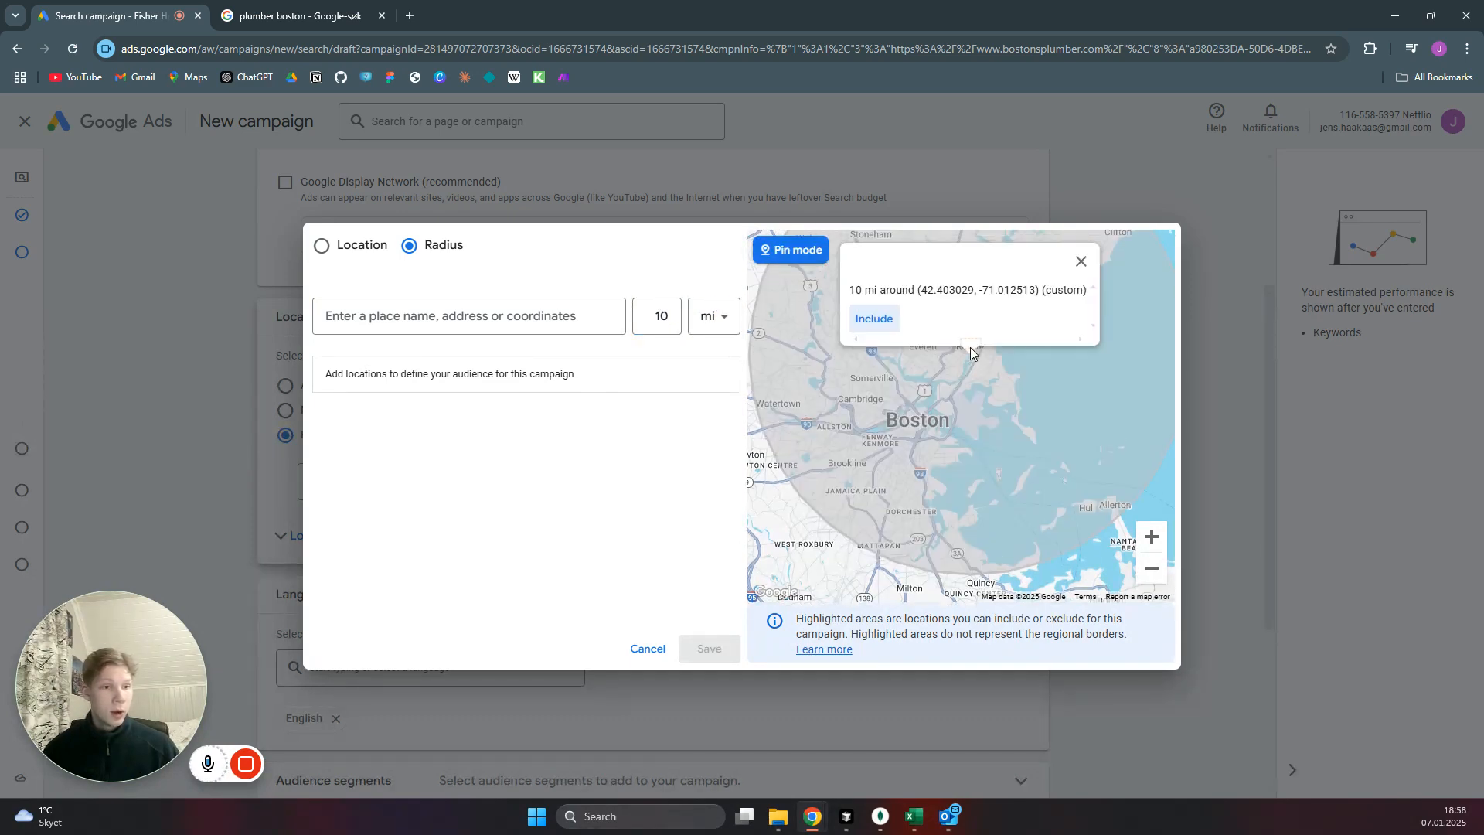
click(874, 354)
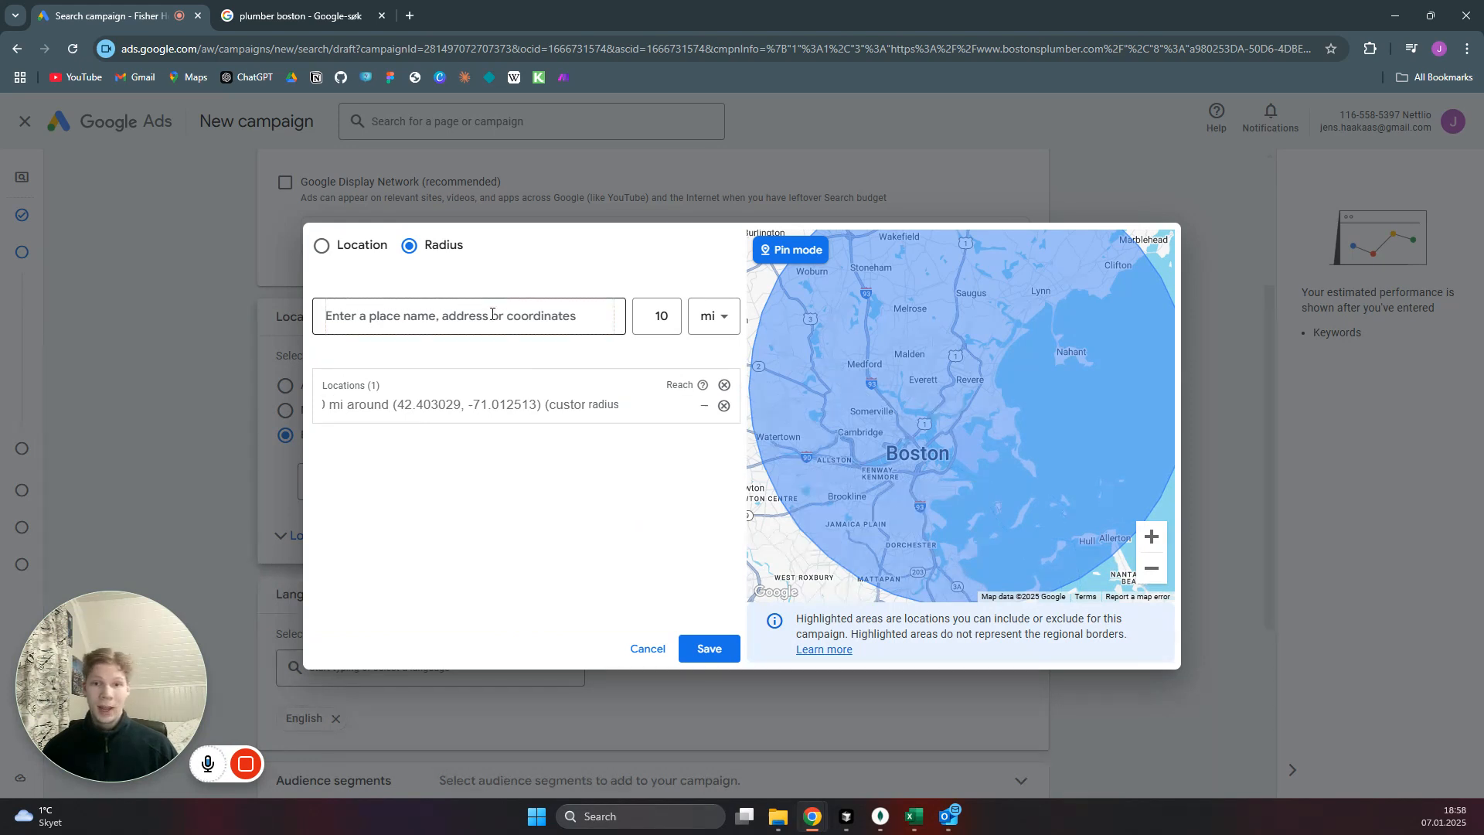
click(321, 246)
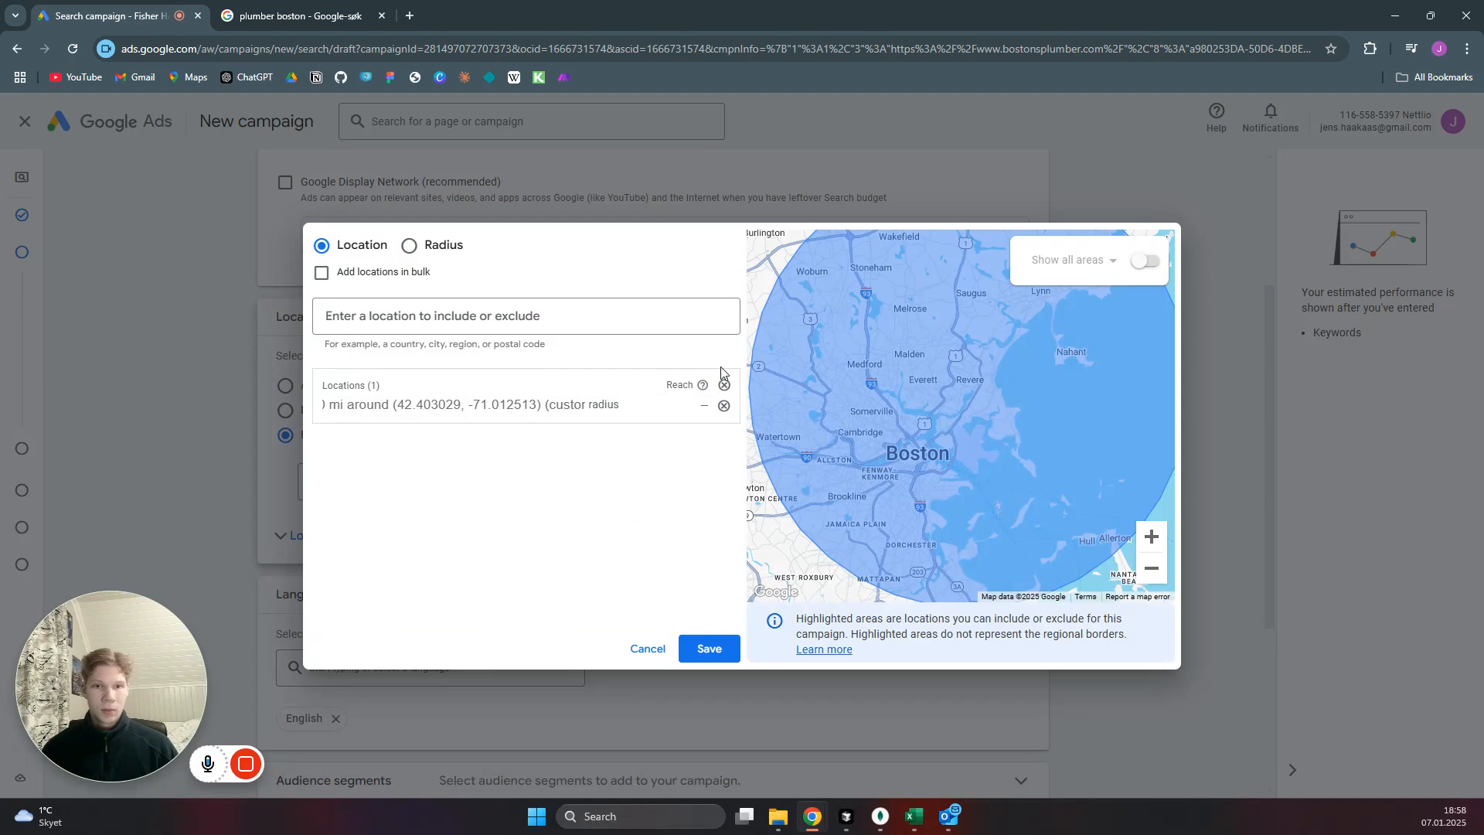
click(724, 387)
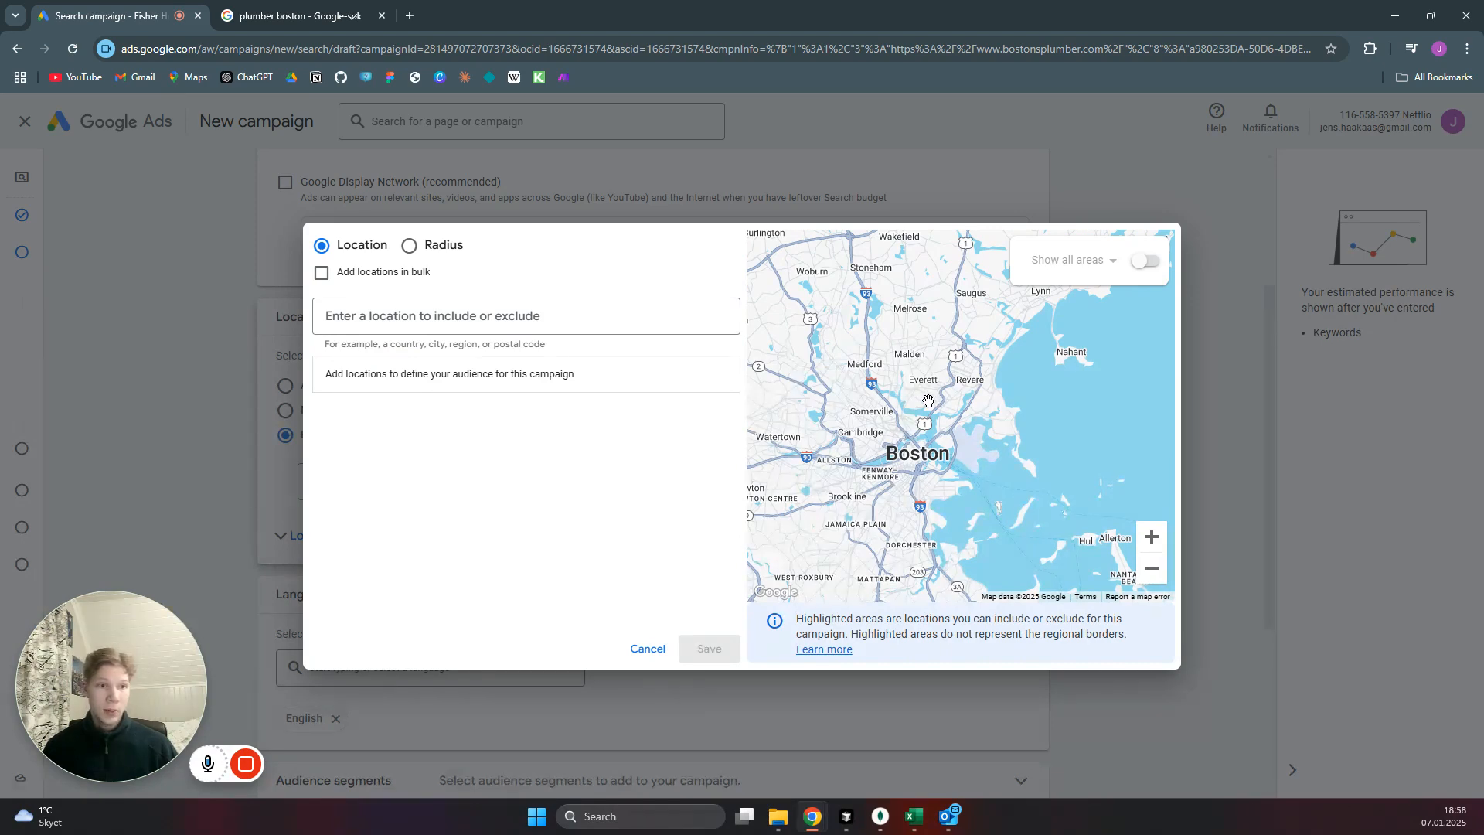
Show all targetable areas on the map and include postal code 02151, Massachusetts, around Revere as a target location.
click(1146, 261)
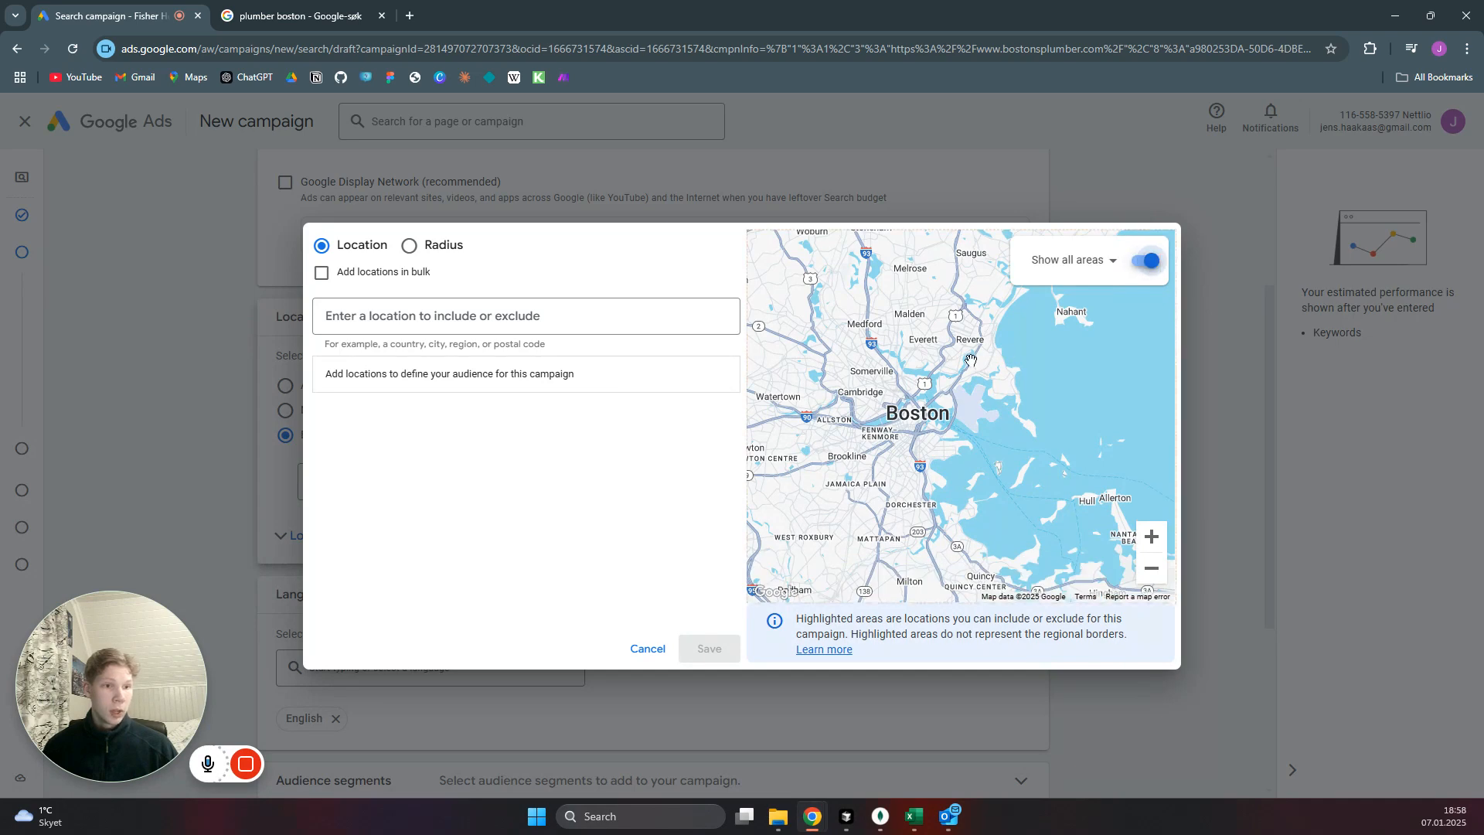
scroll(920, 358, down, 2)
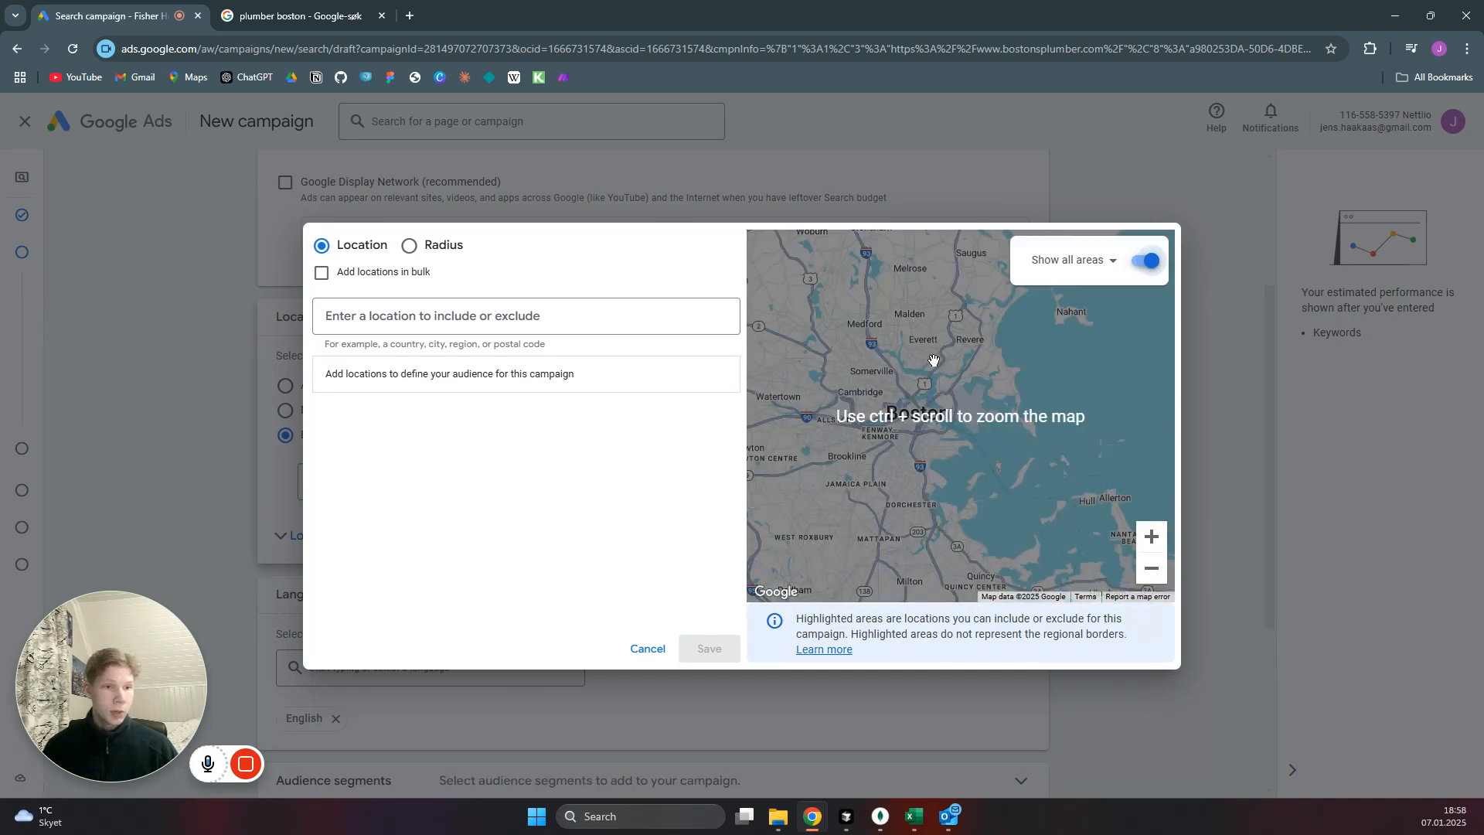
ctrl+scroll(934, 360, up, 4)
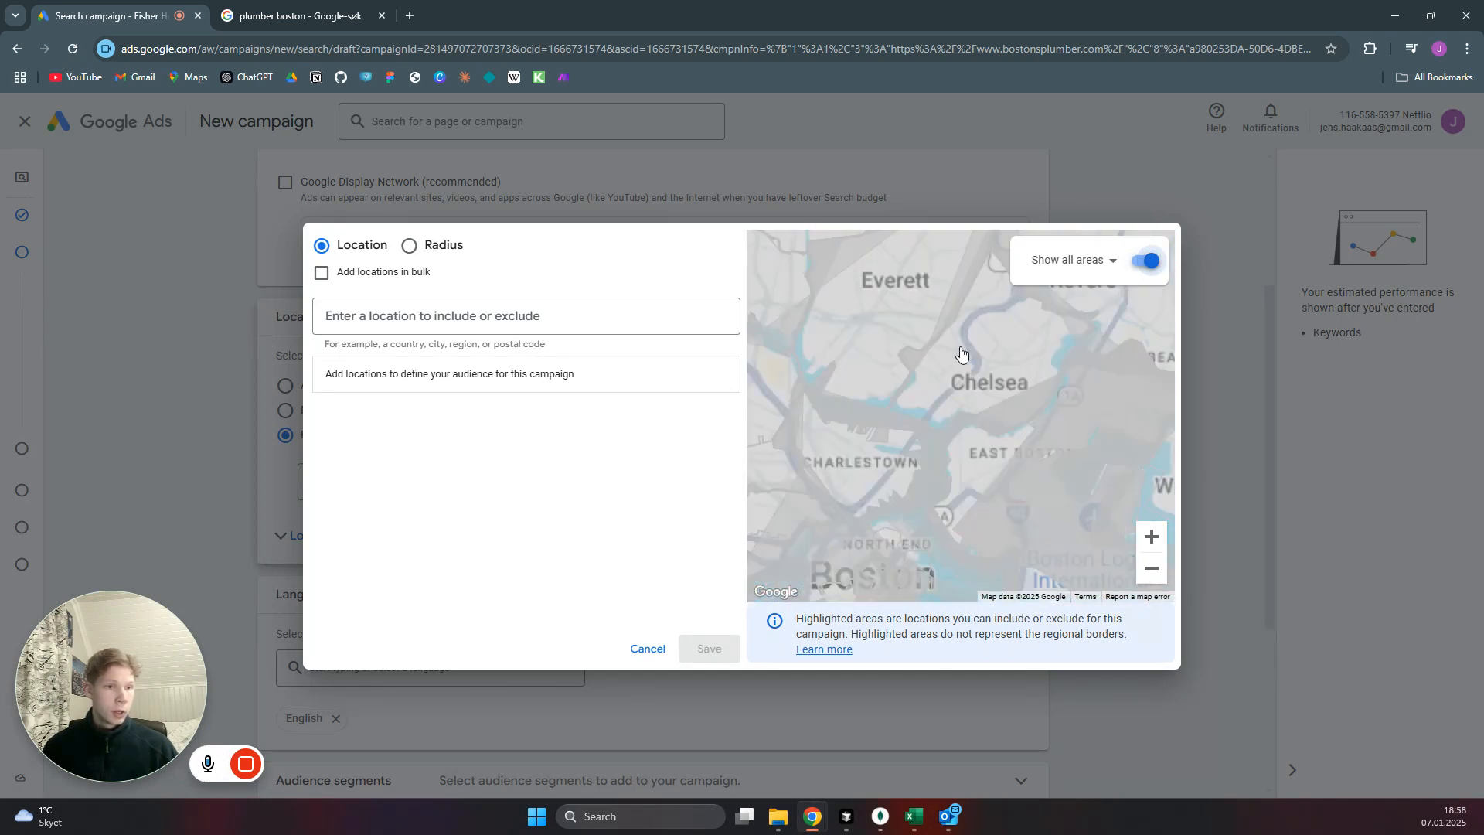
drag(1055, 329, 906, 380)
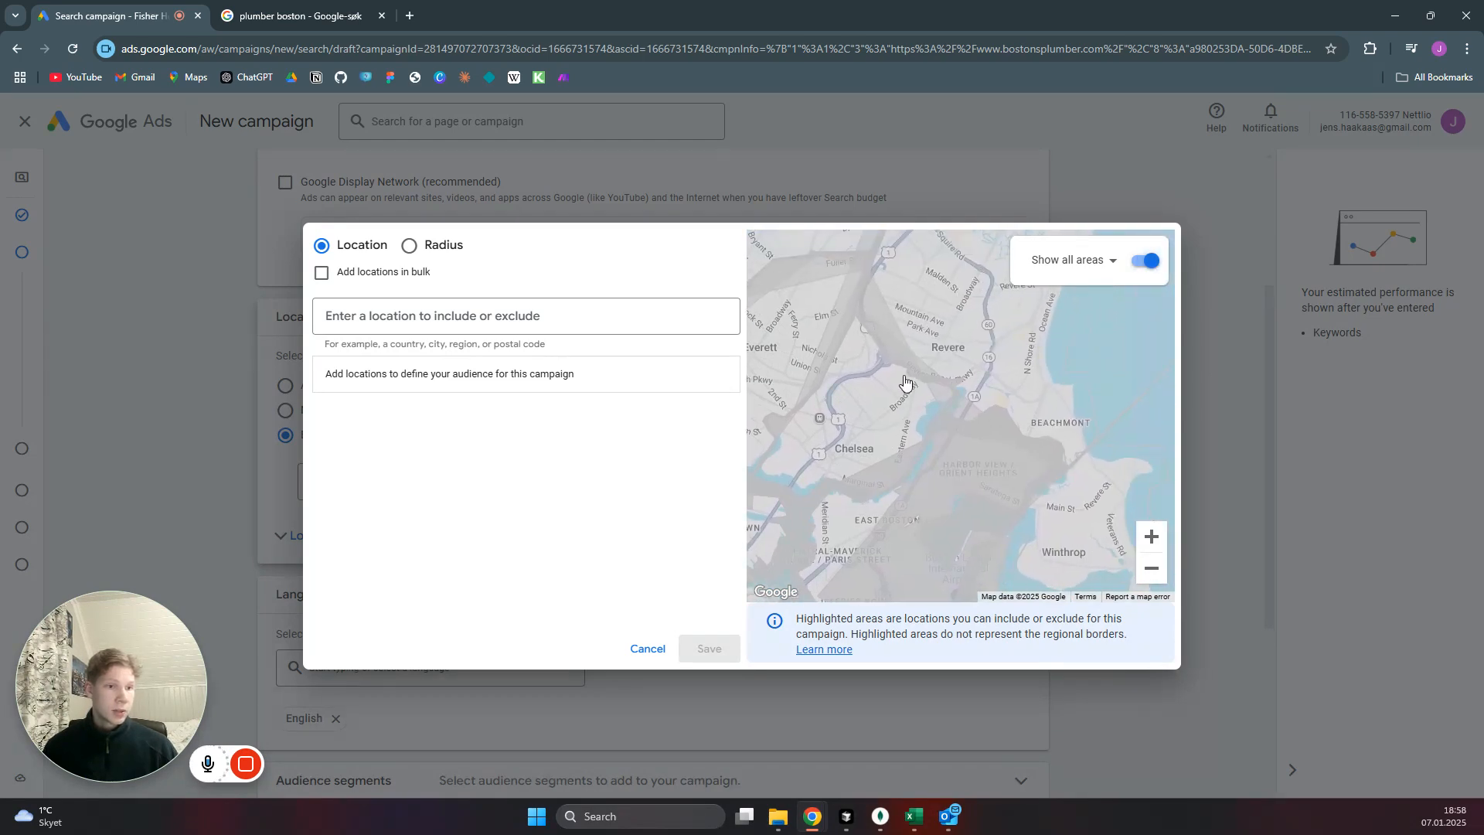
click(939, 323)
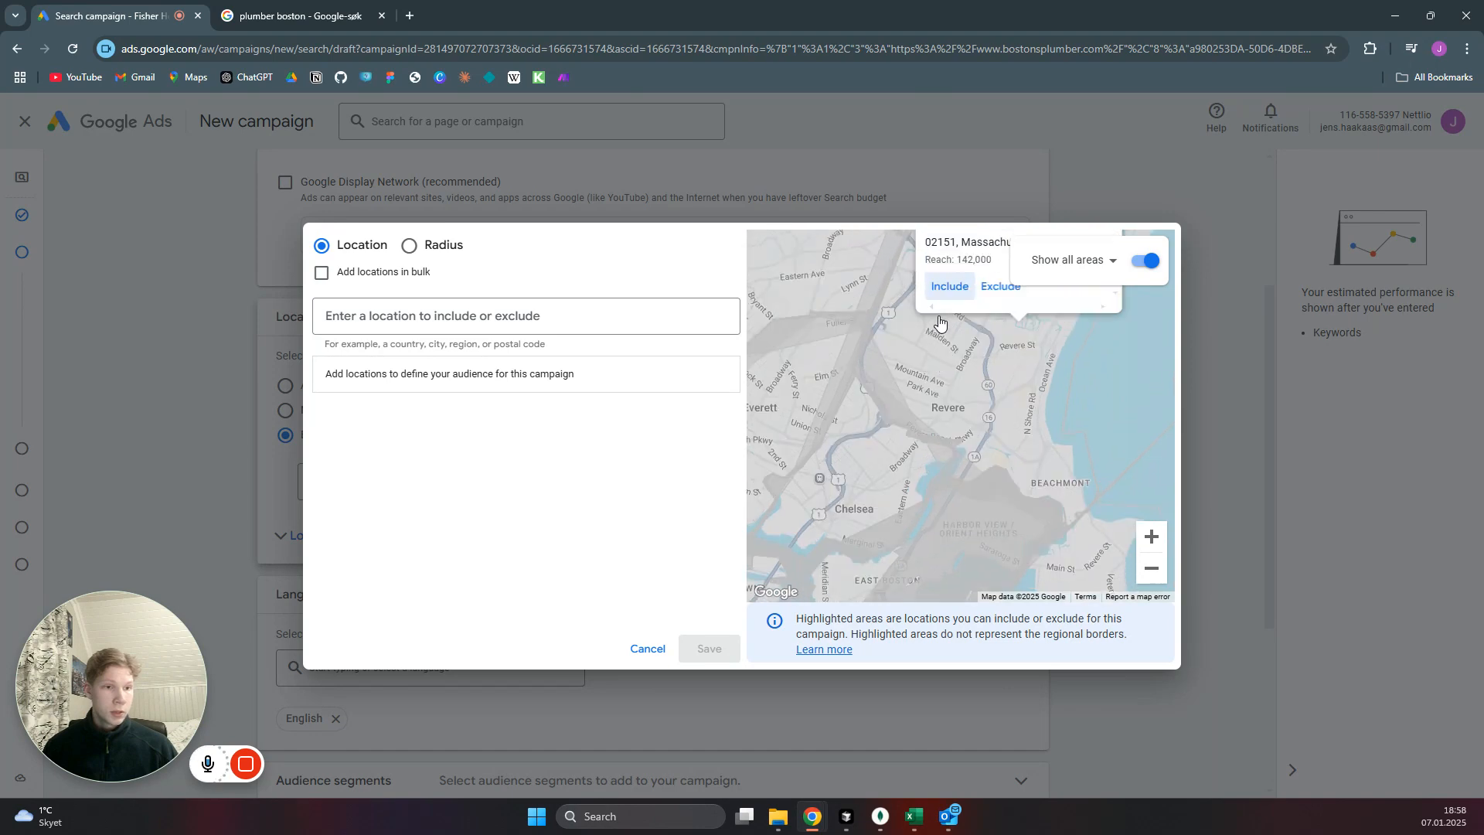
click(959, 372)
Include the neighbouring Massachusetts postal codes 02128, 02150 and 02149 from the map and save the location selection.
drag(1007, 504, 1010, 335)
click(1009, 475)
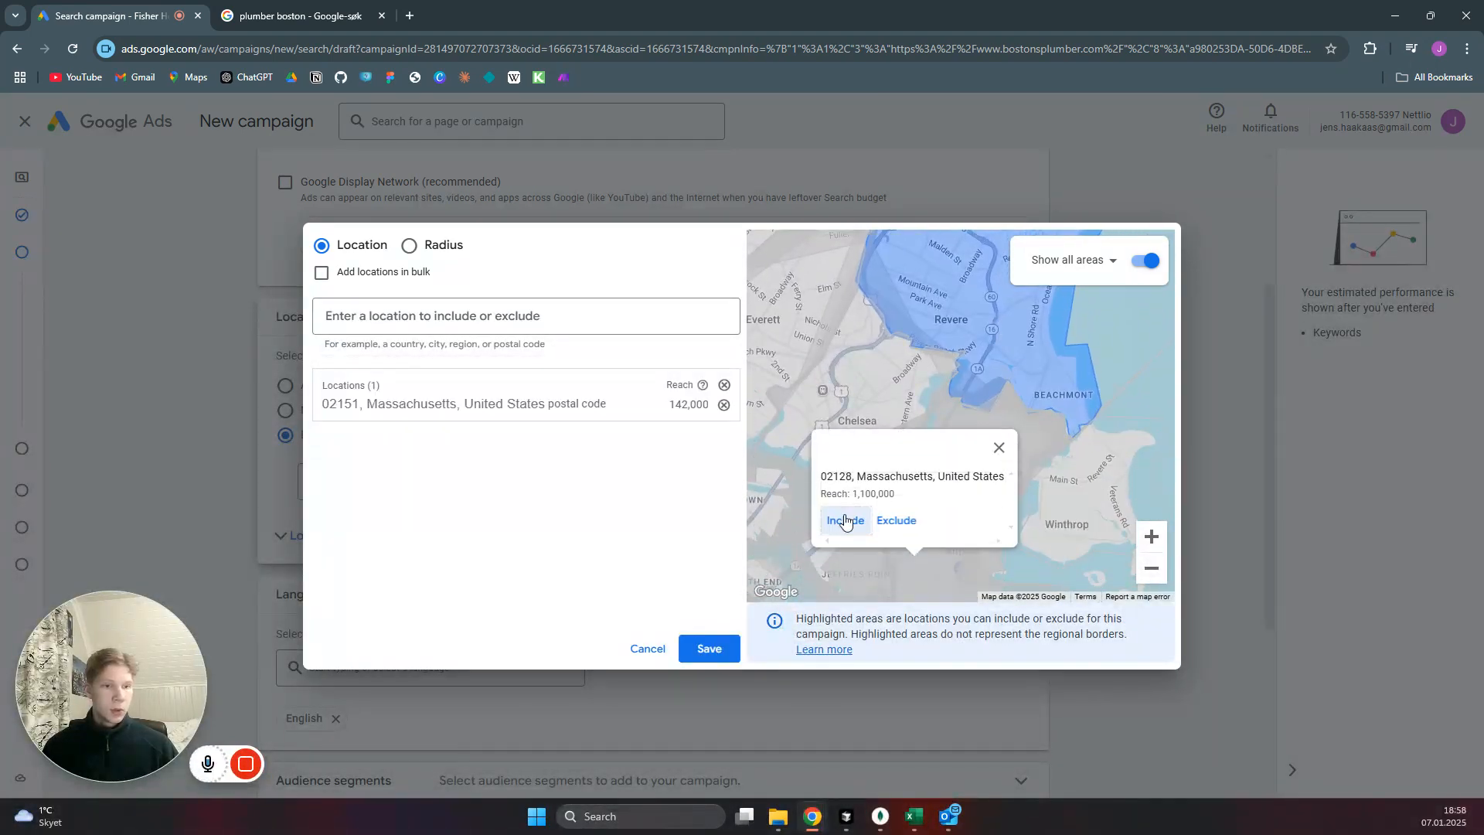
click(845, 520)
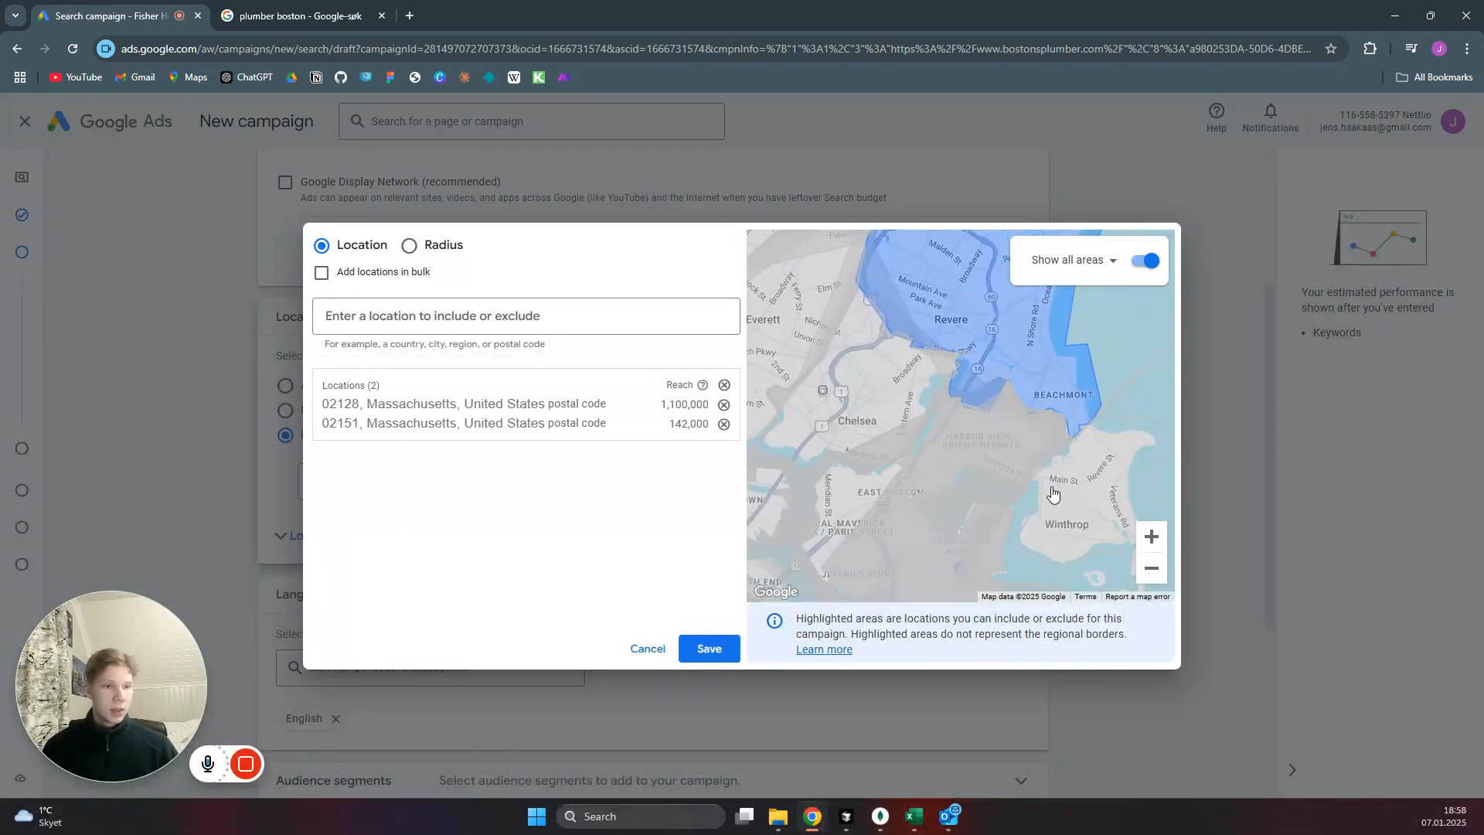
click(882, 398)
click(845, 376)
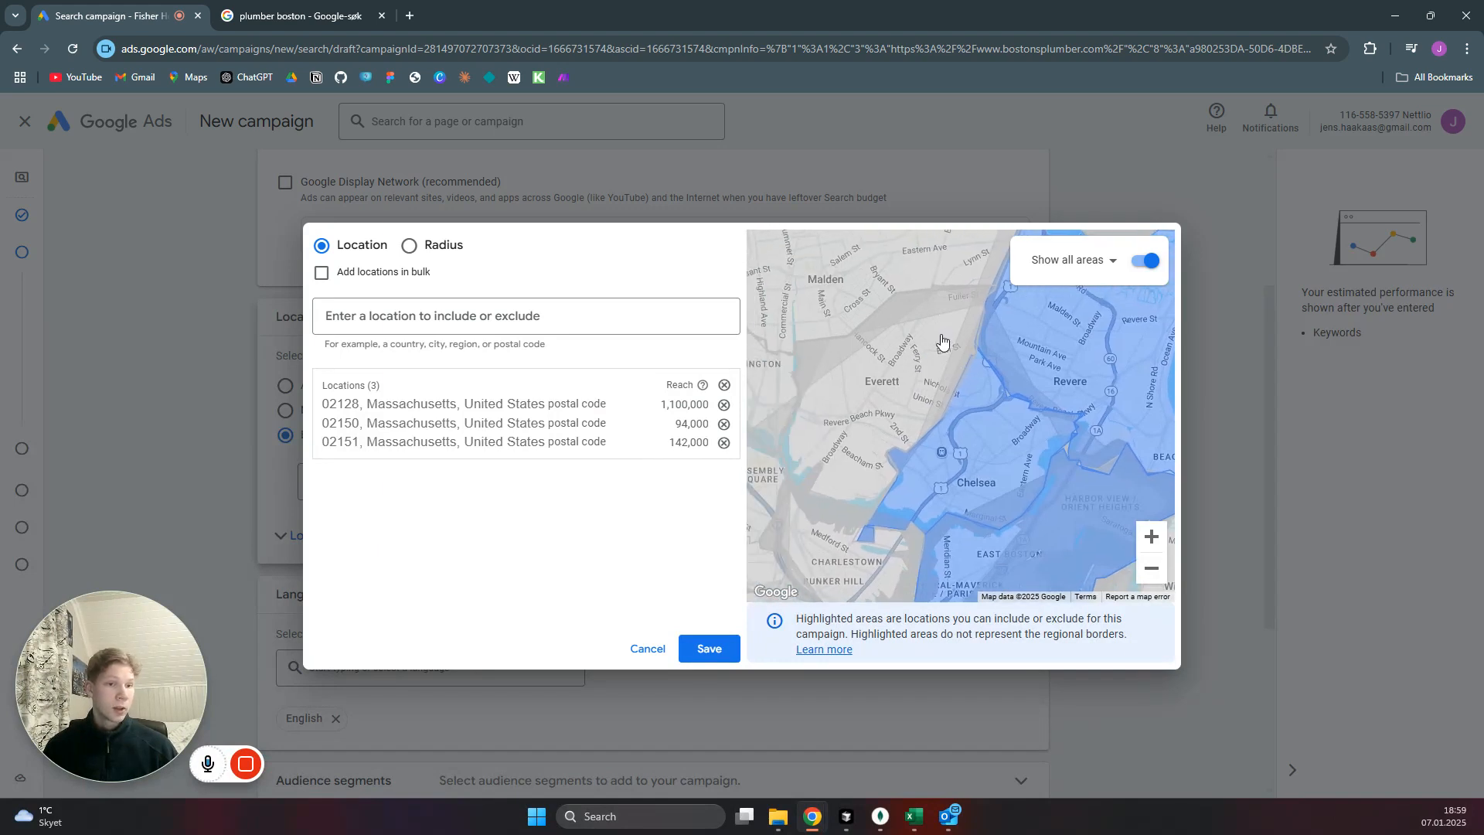
click(942, 340)
click(818, 369)
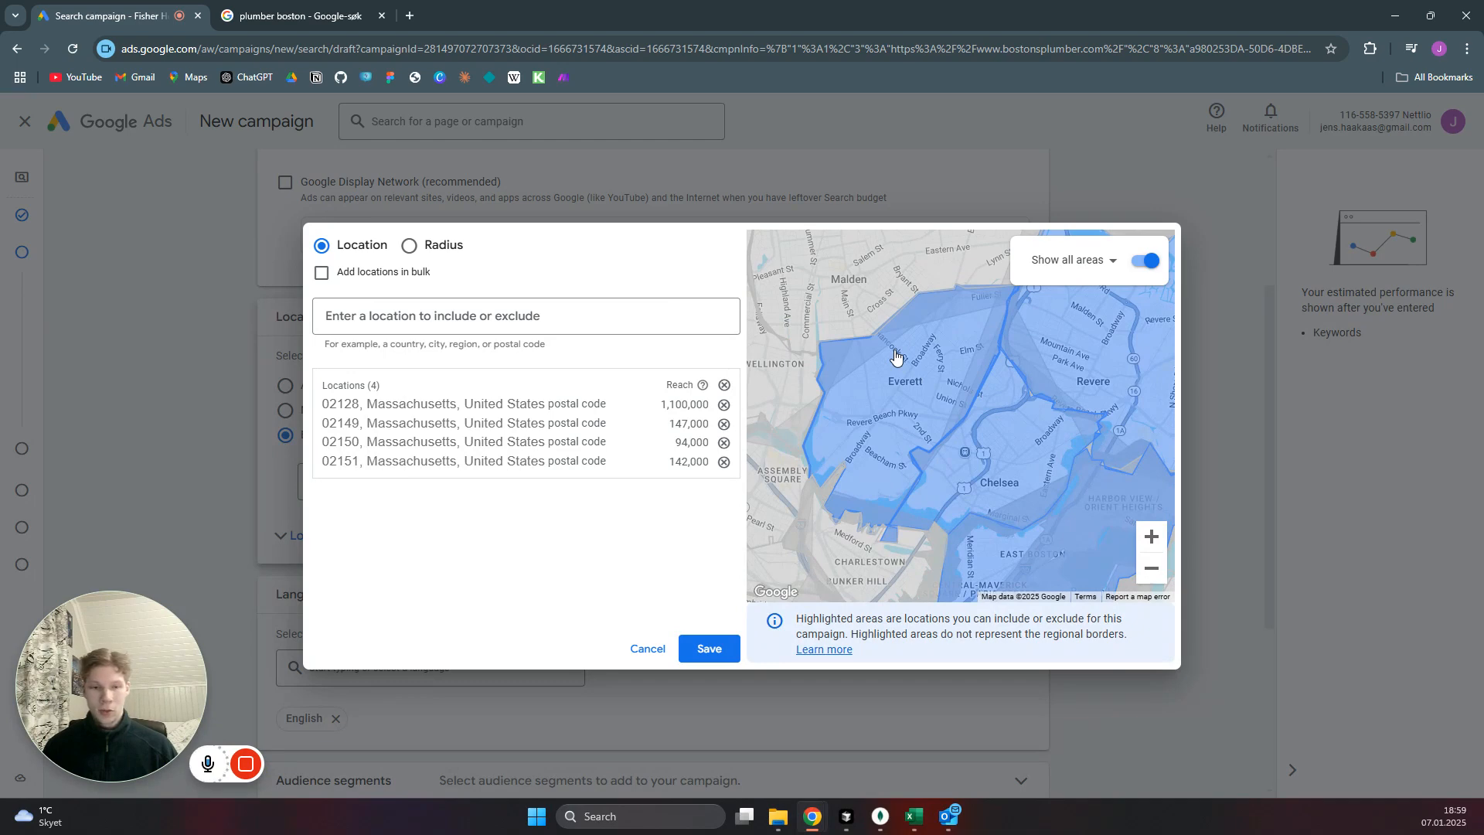
click(709, 651)
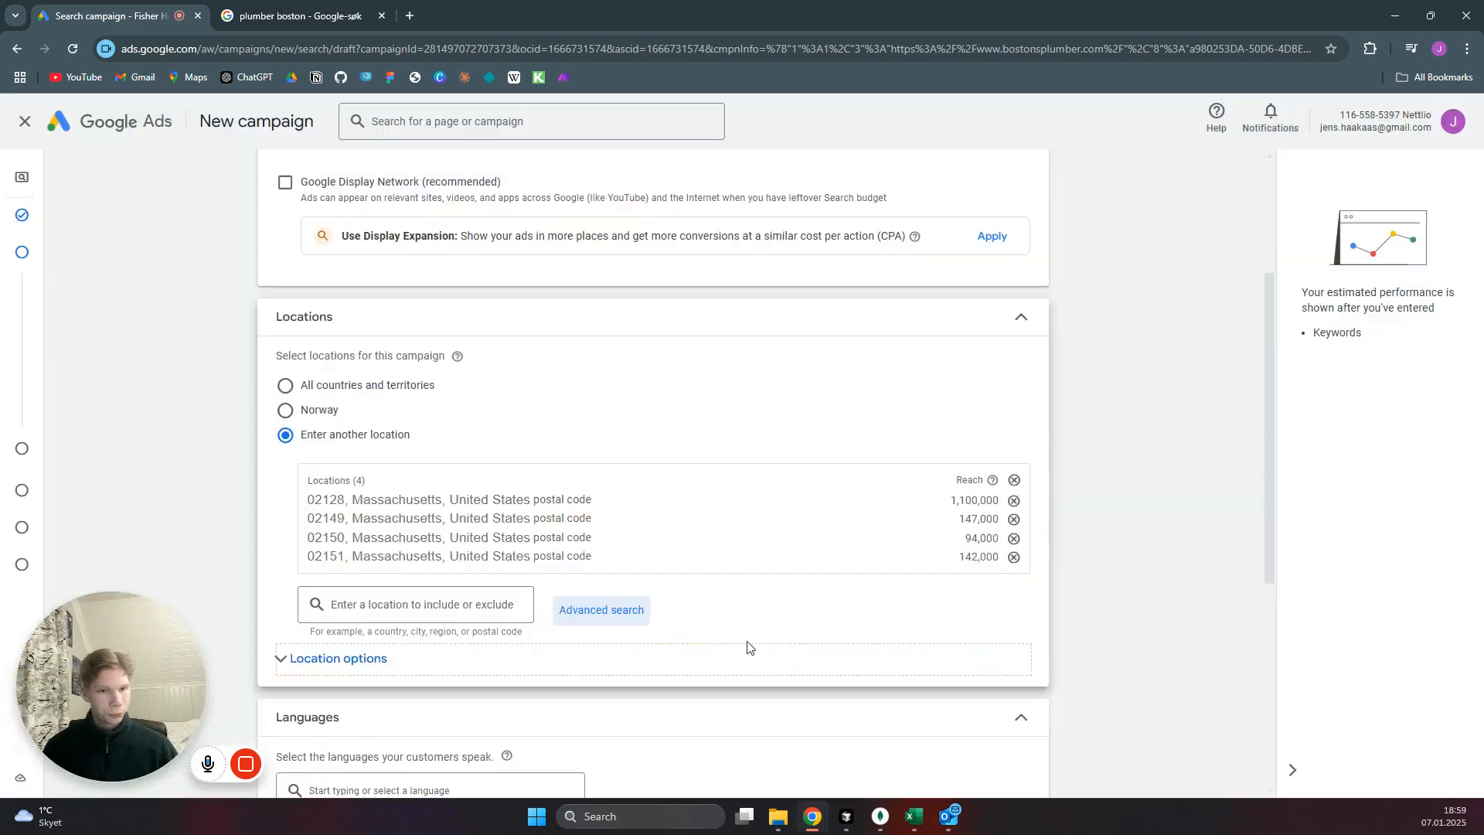
Turn off broad match keywords in favour of keyword match types and open the ad schedule among the additional campaign settings.
scroll(1072, 439, down, 5)
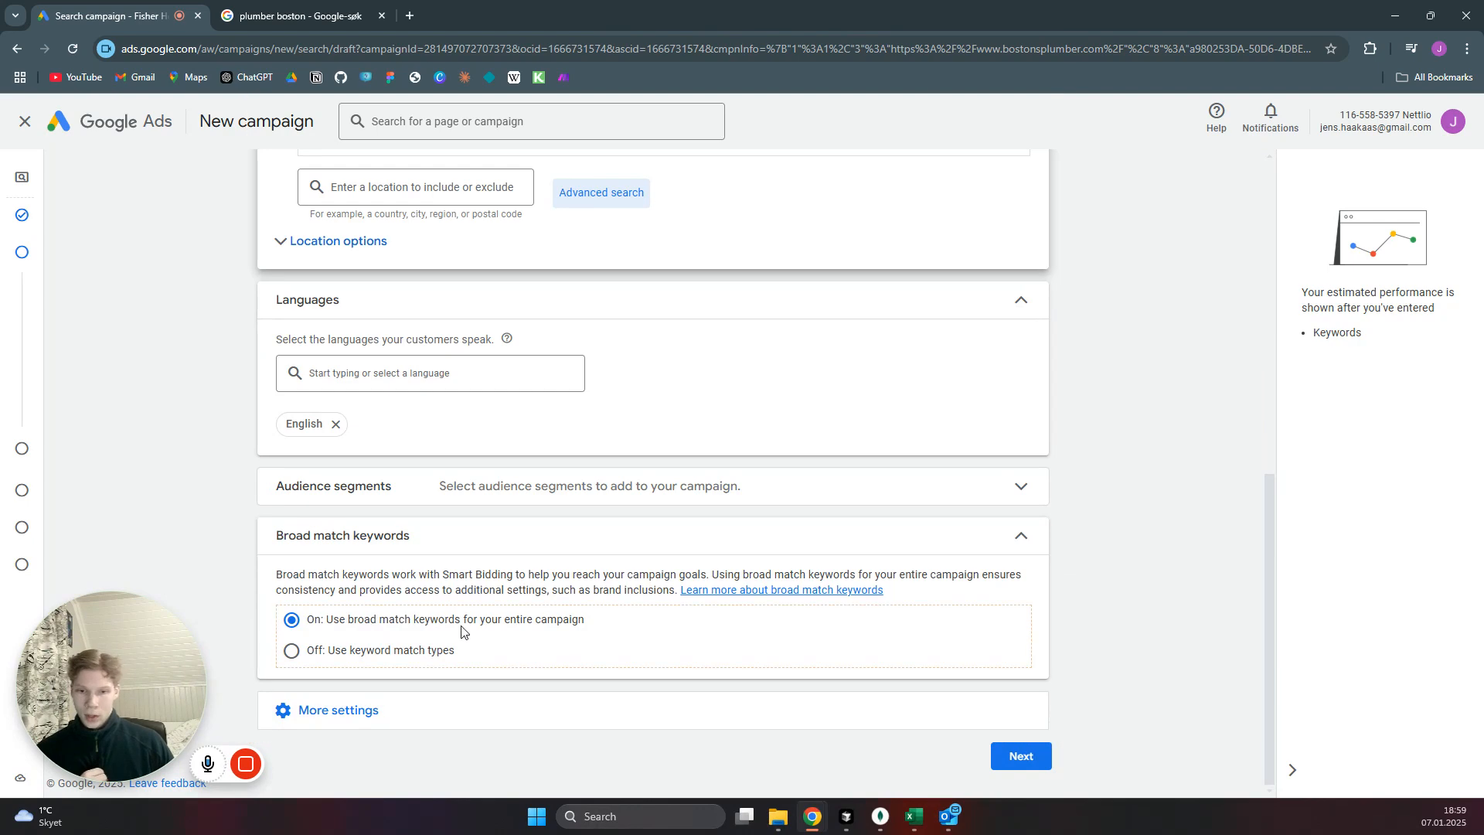
click(291, 652)
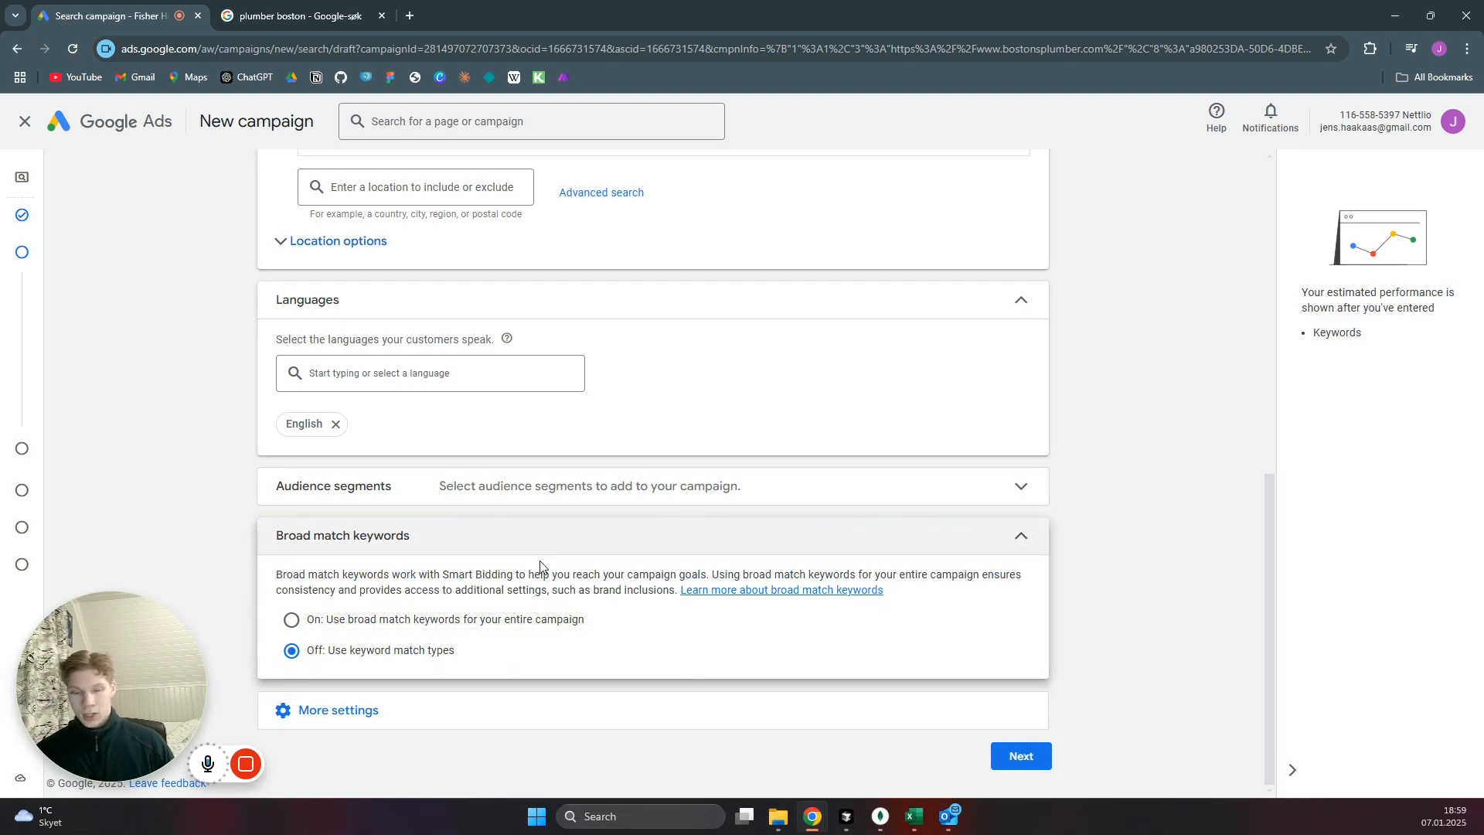
click(341, 709)
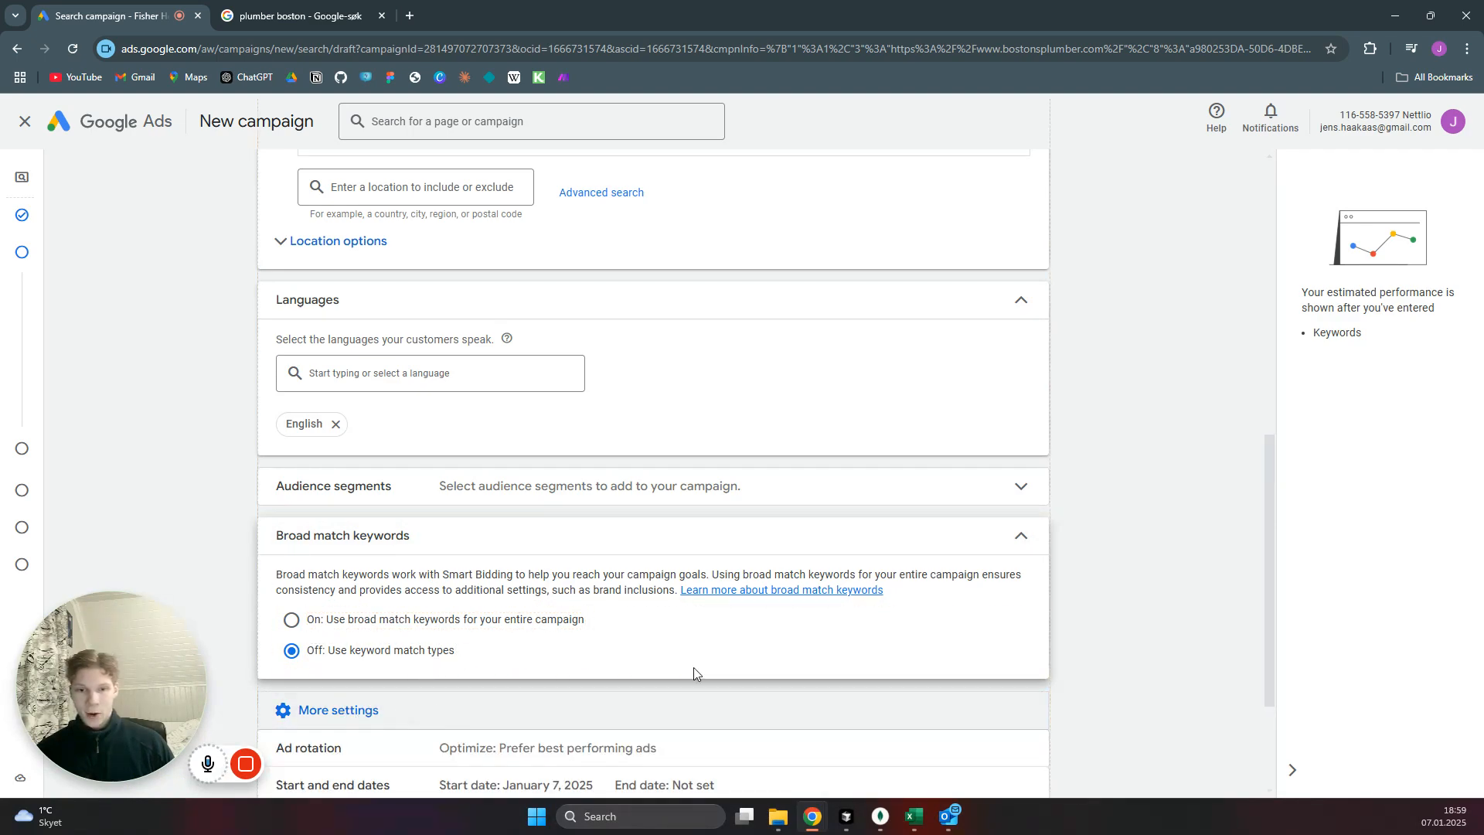
scroll(1111, 515, down, 2)
scroll(1109, 509, down, 1)
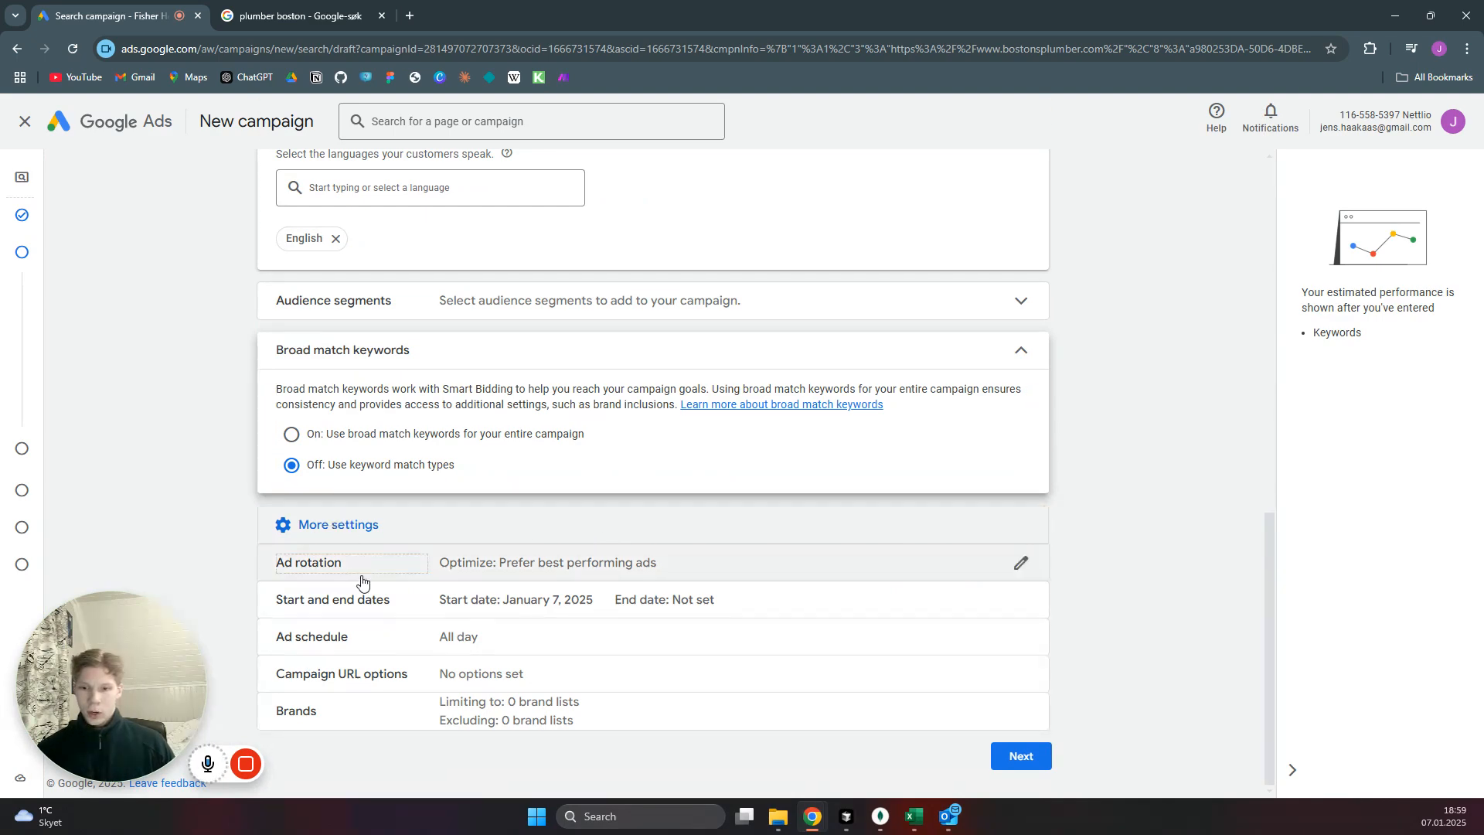
click(348, 639)
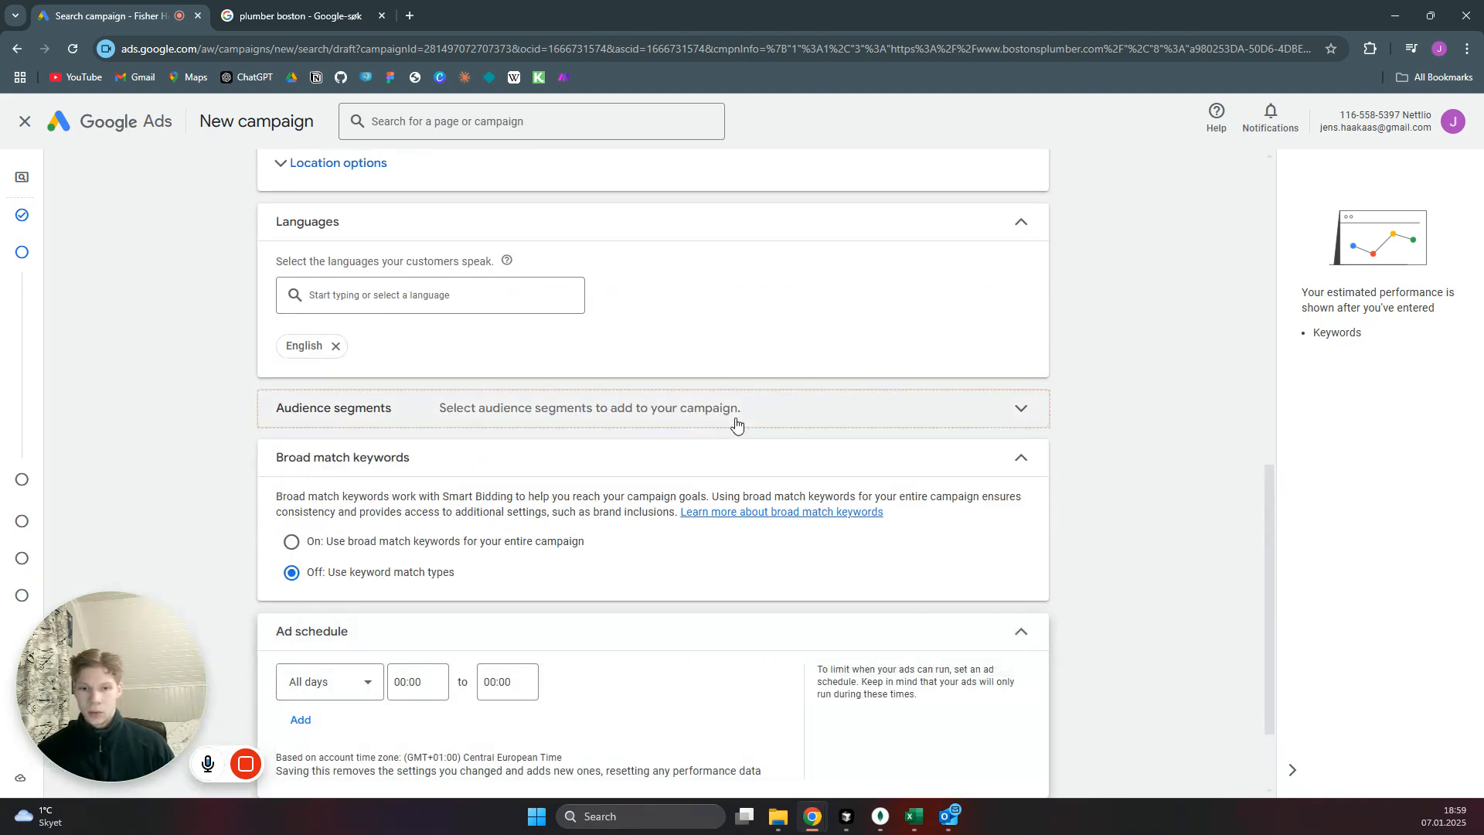
Limit the ad schedule to Mondays - Fridays with a start time of 09:00.
scroll(712, 422, down, 2)
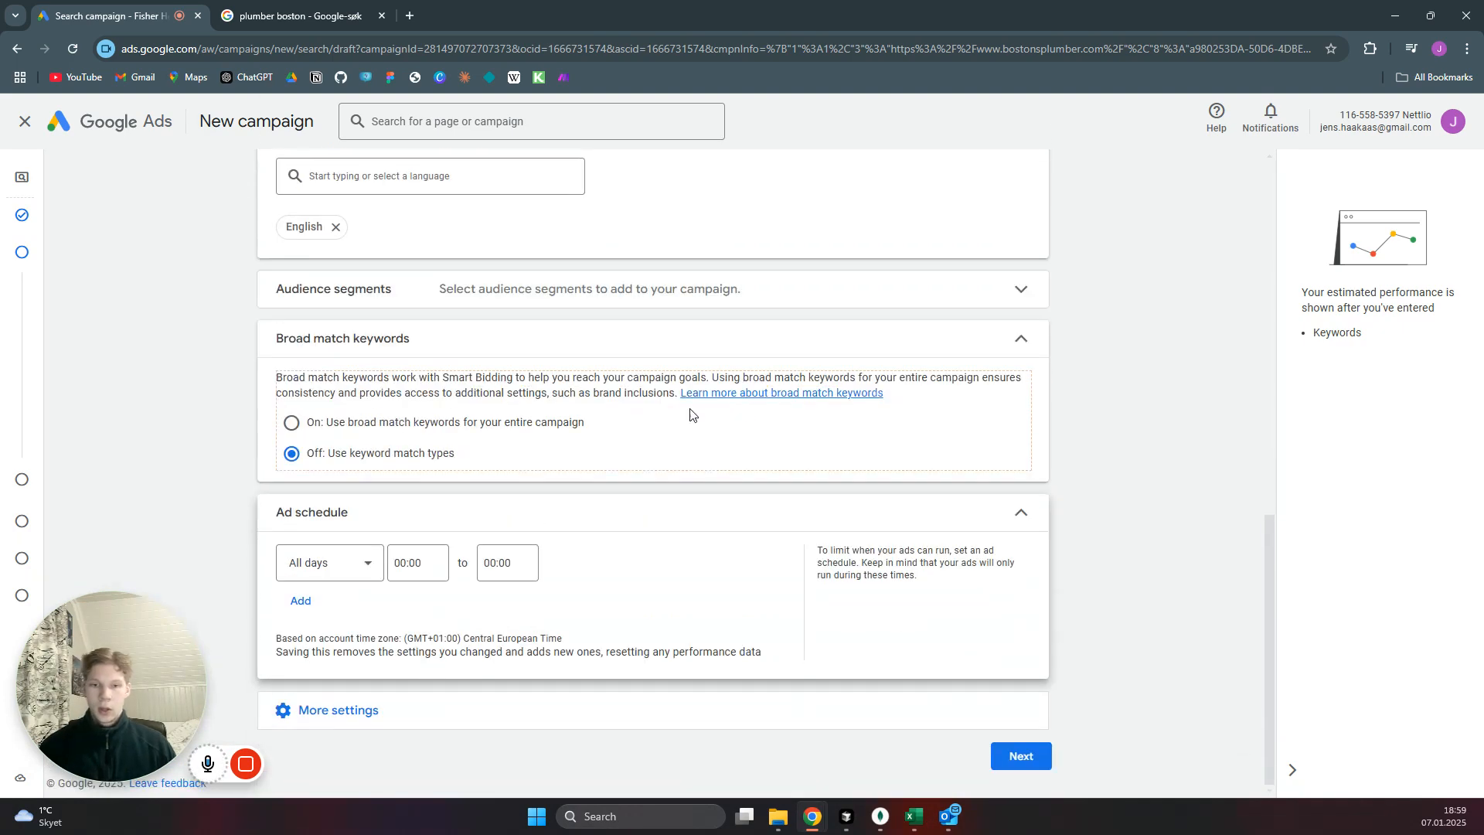
click(363, 564)
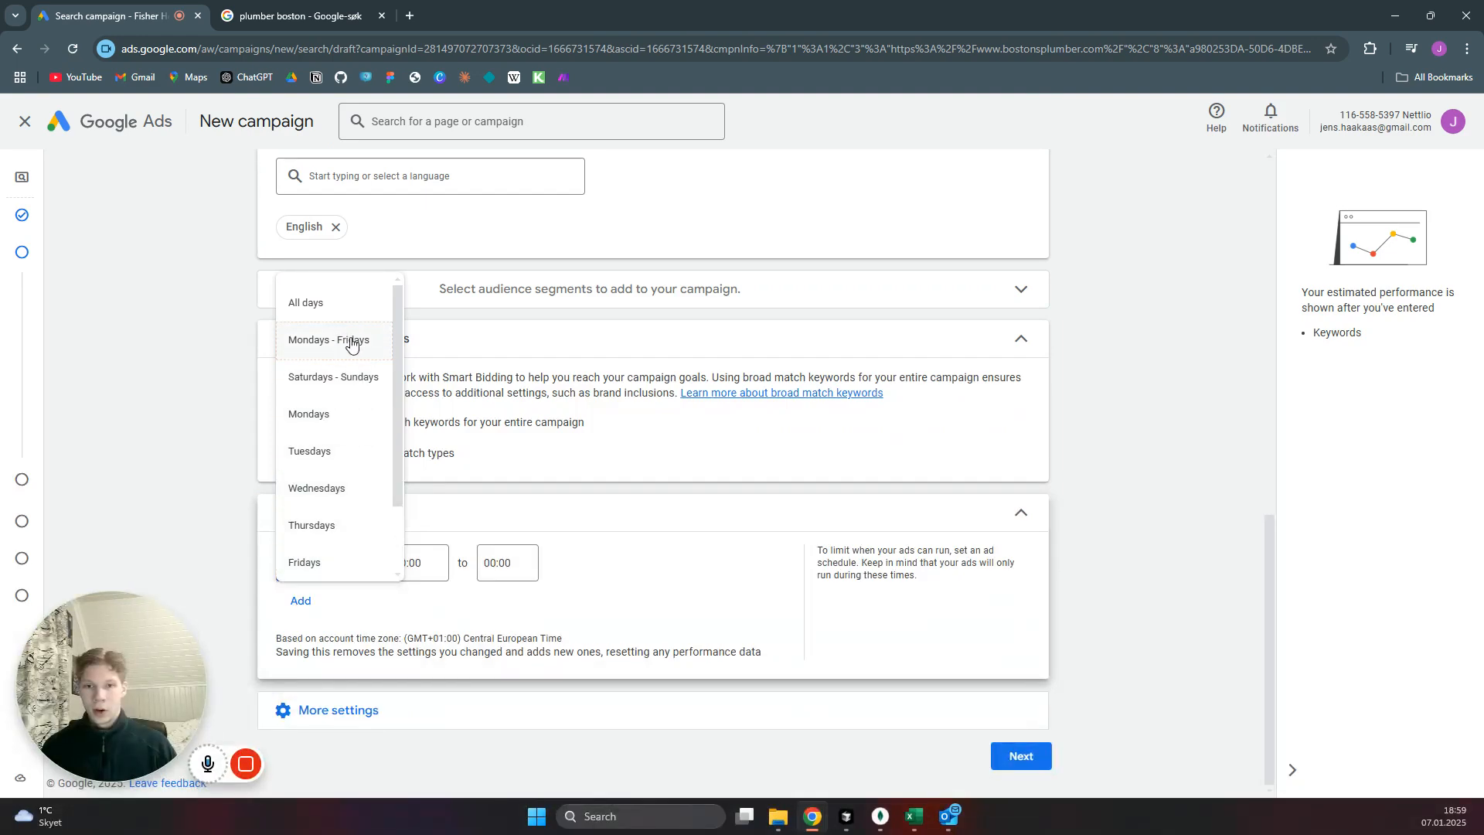
click(442, 563)
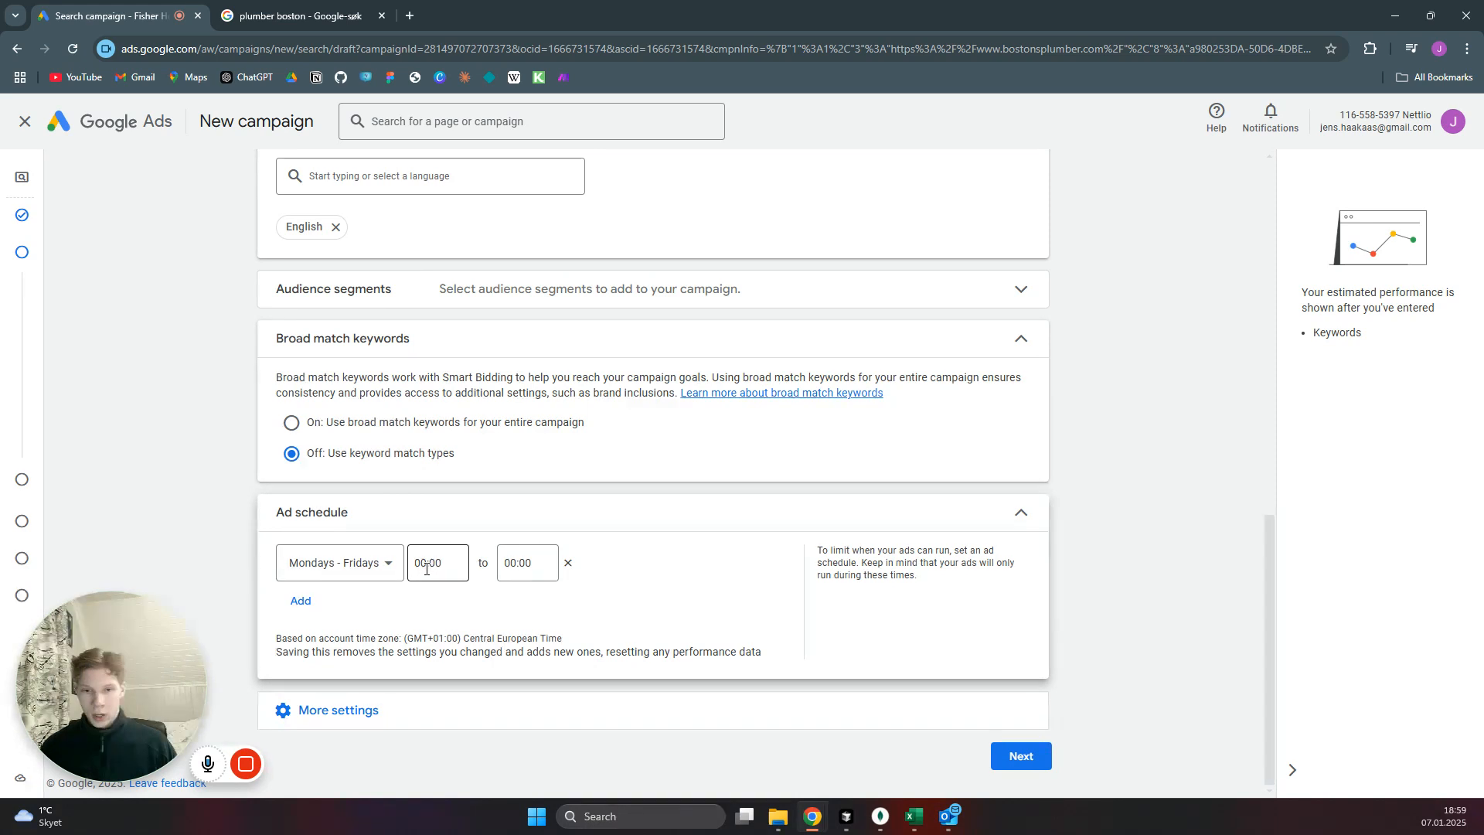
click(426, 568)
scroll(438, 438, down, 8)
scroll(438, 439, down, 10)
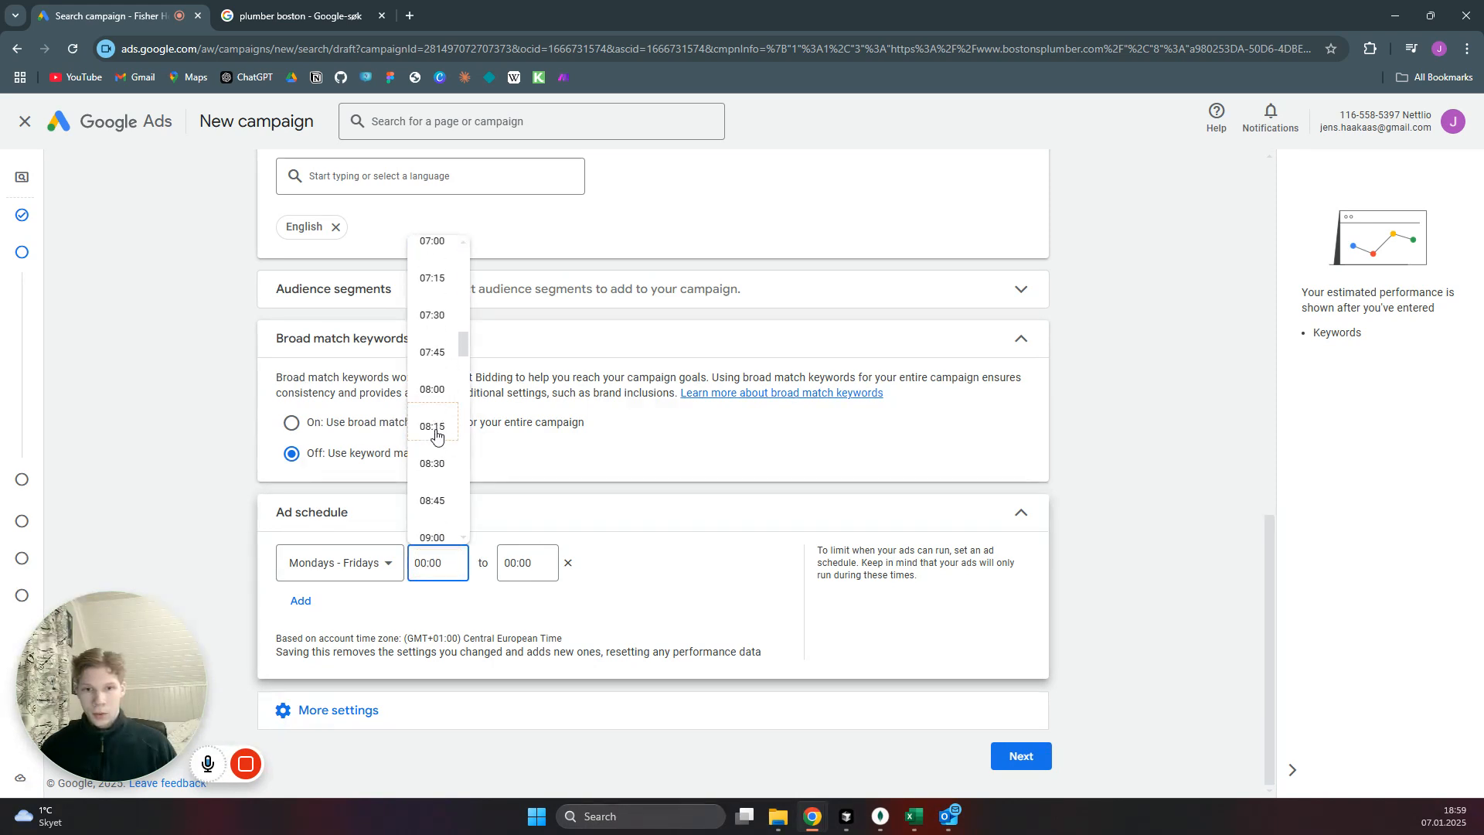
scroll(438, 308, up, 1)
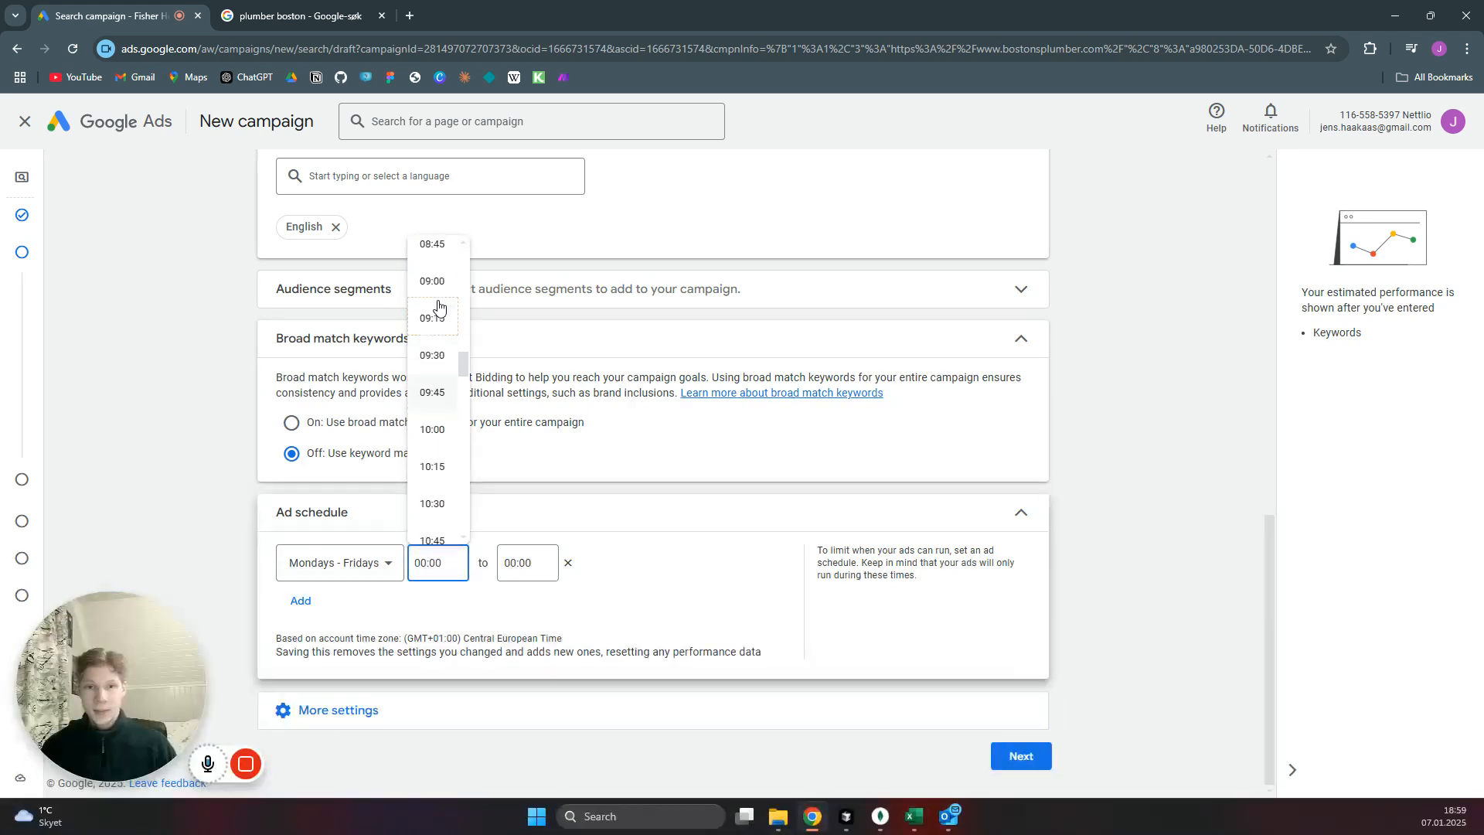
Set the ad schedule's end time to 17:00 and proceed to keyword and asset generation.
click(516, 563)
scroll(507, 436, down, 20)
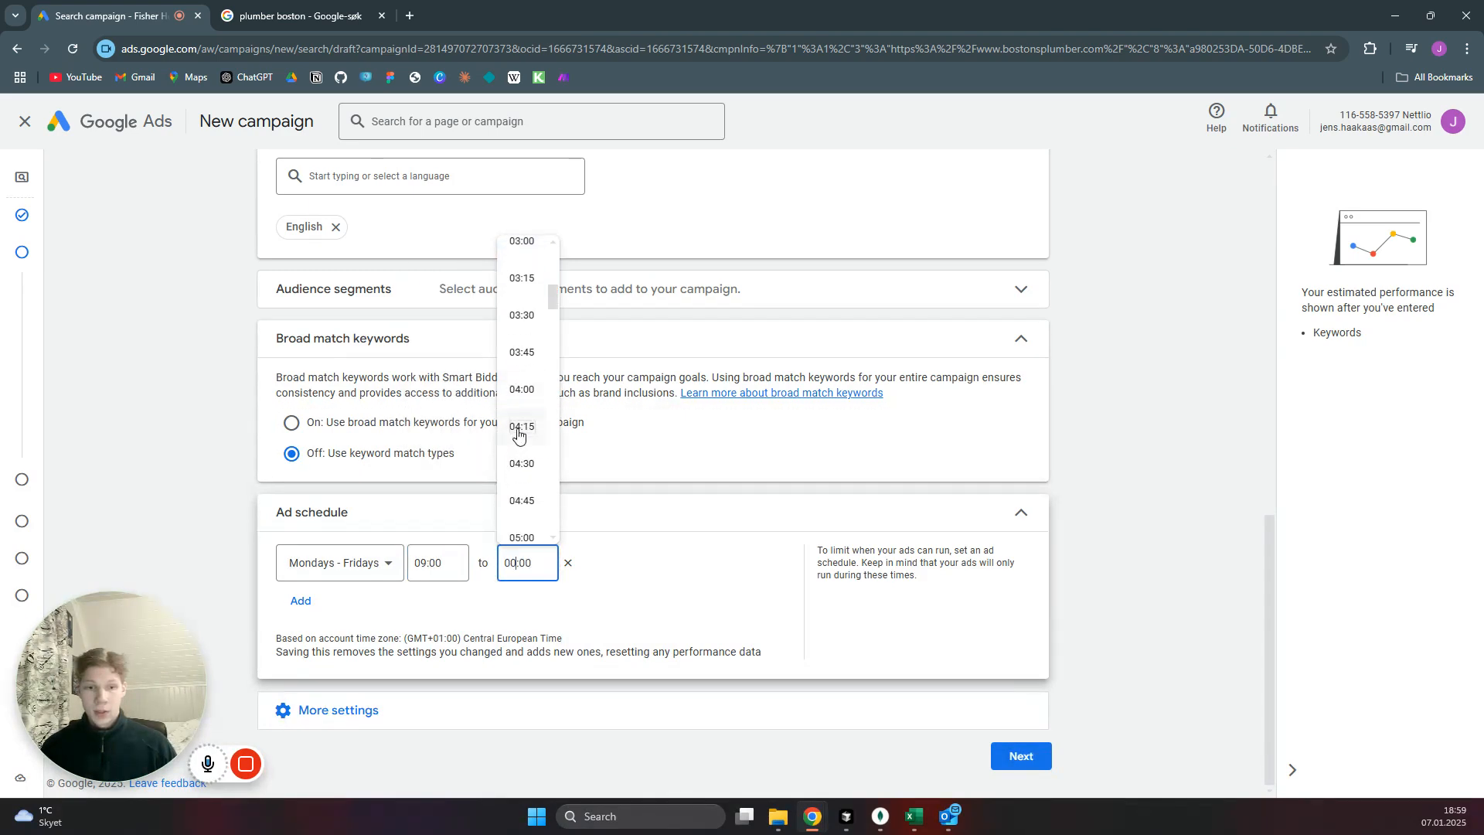
scroll(527, 458, down, 8)
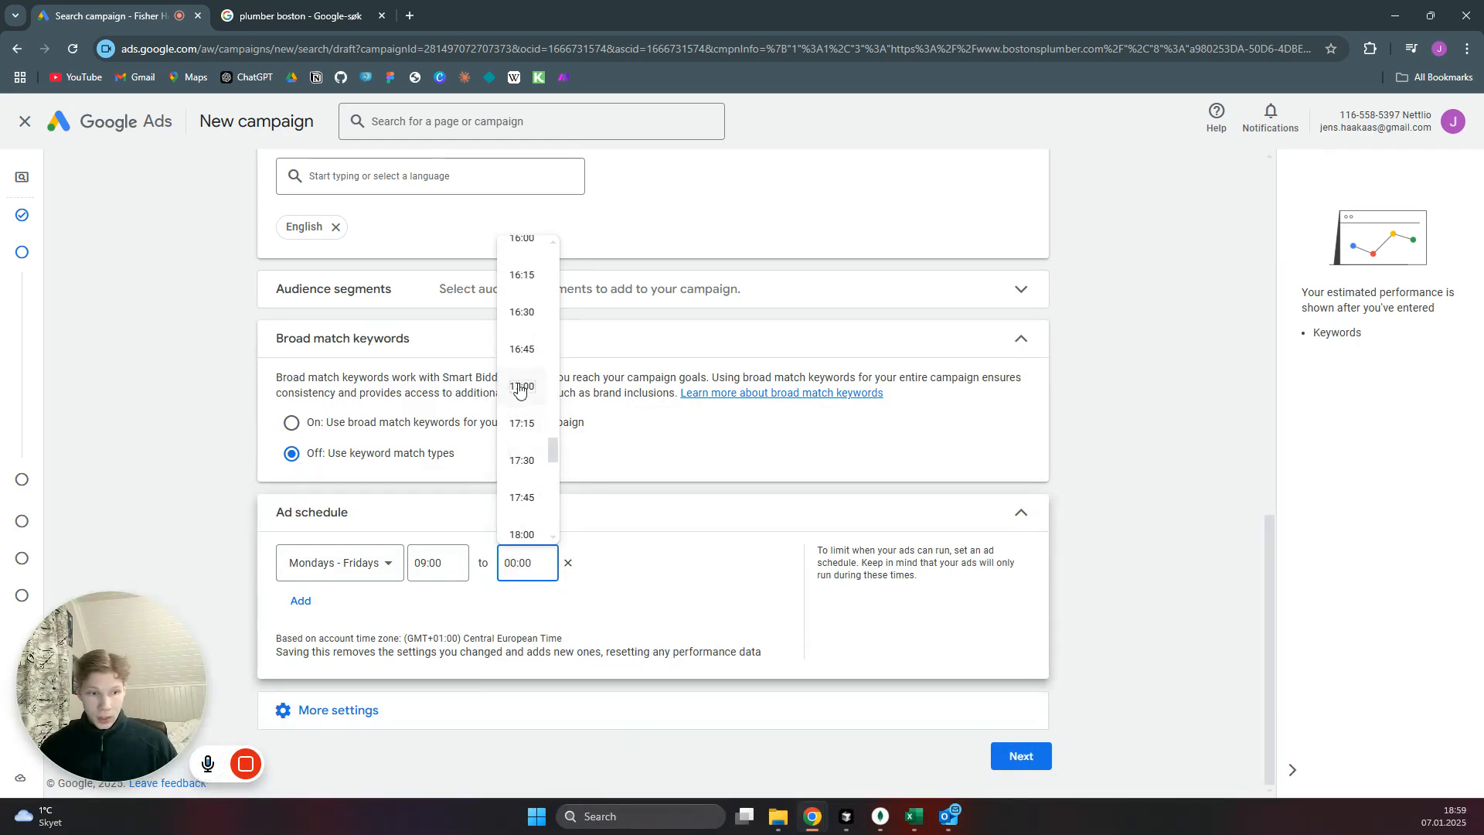
click(521, 386)
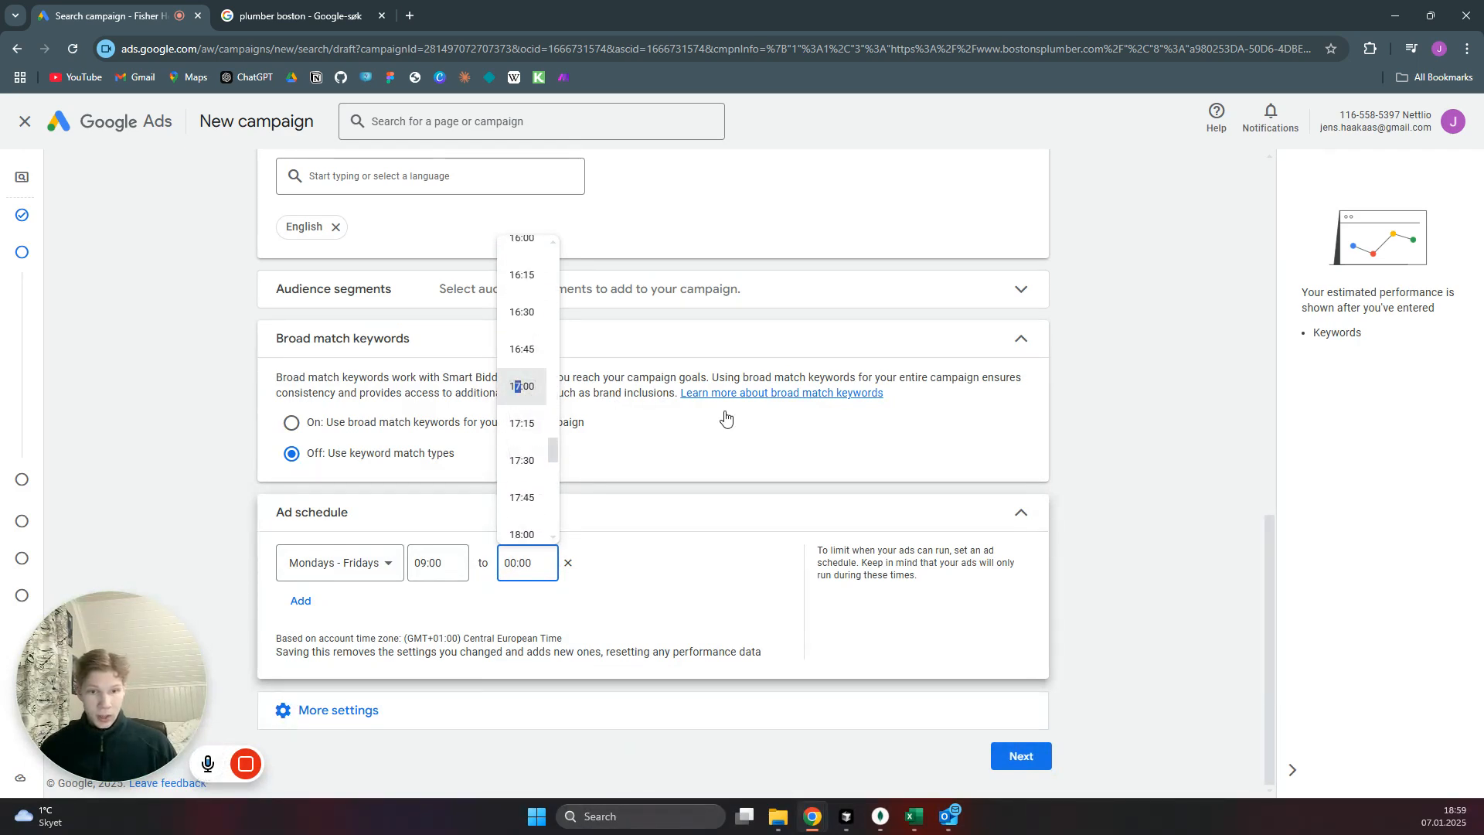
click(1021, 756)
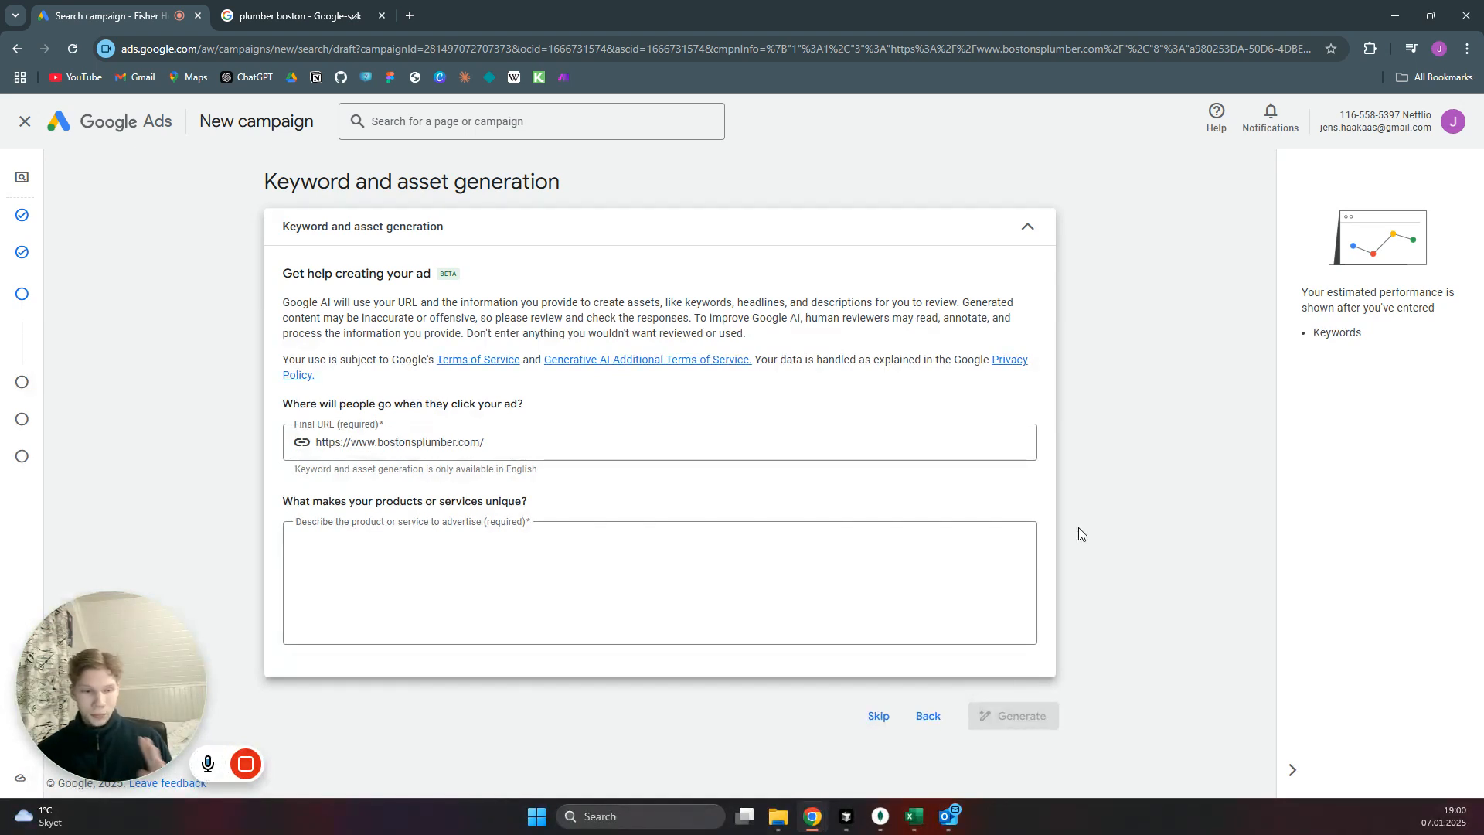
Skip the AI keyword and asset generation and go to the keyword list of Ad group 1.
click(648, 441)
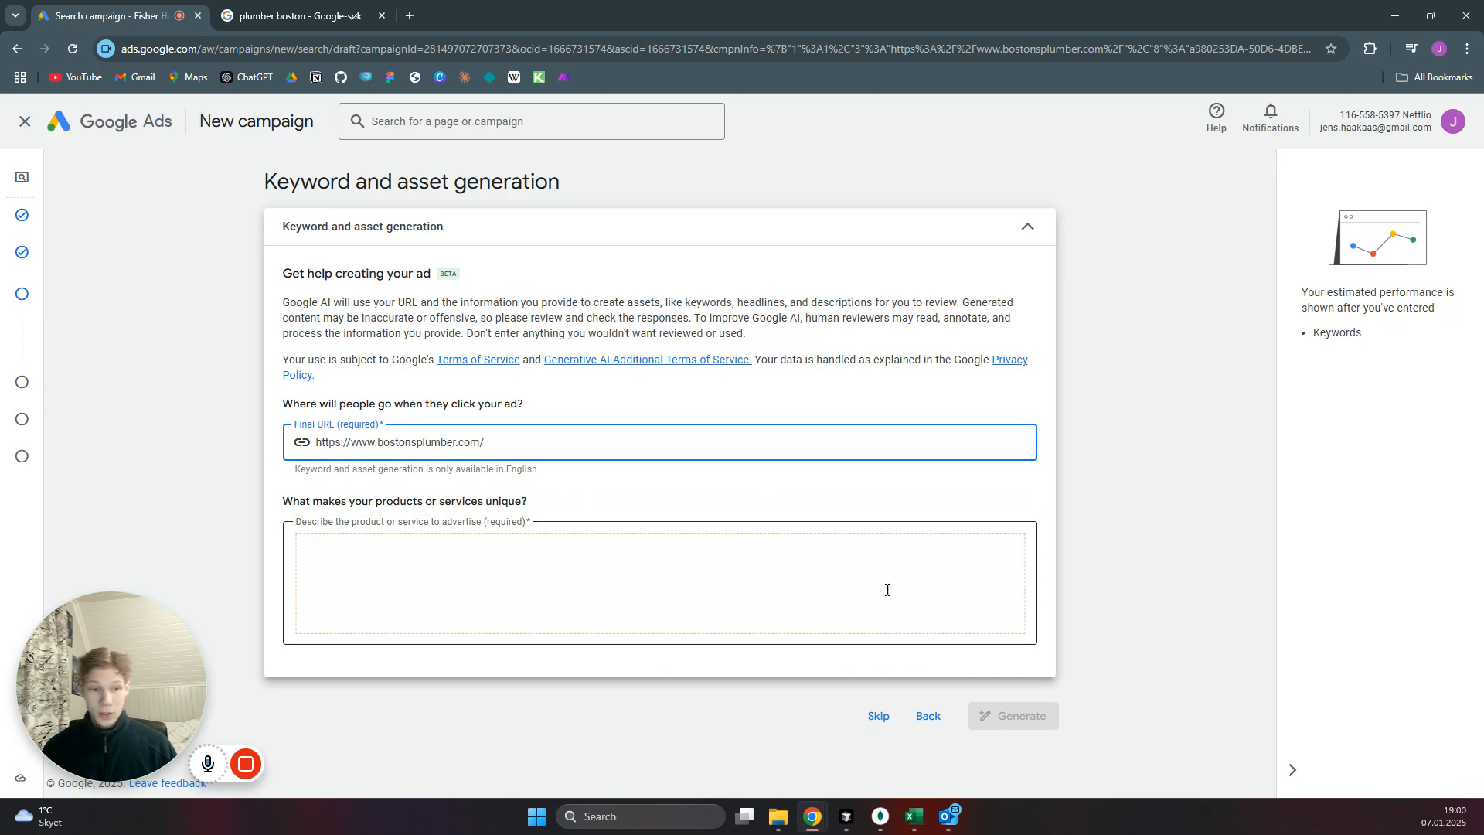
click(878, 716)
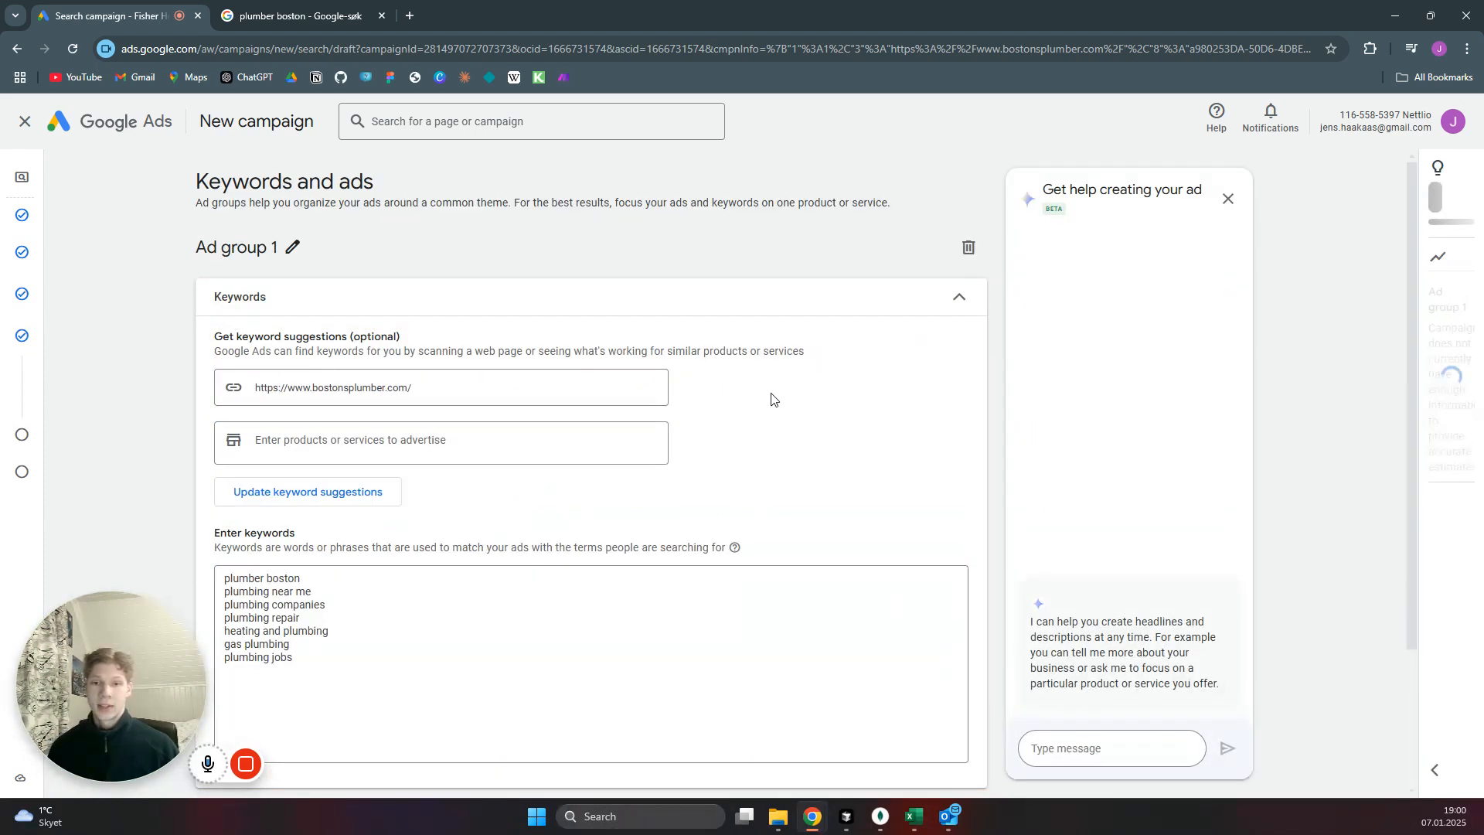
scroll(777, 387, down, 3)
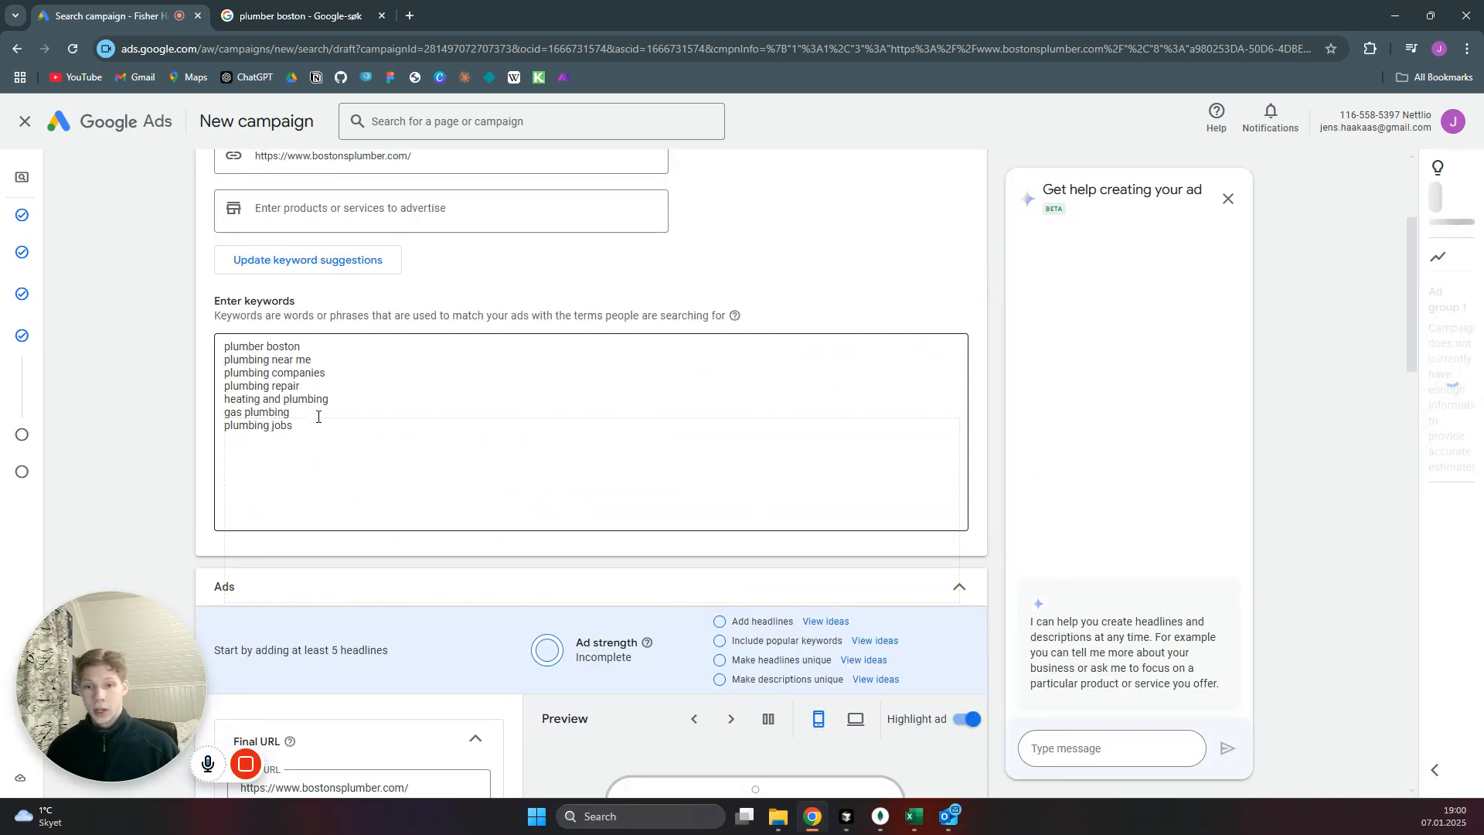
Clear all the suggested keywords from Ad group 1's keyword list.
drag(302, 425, 220, 346)
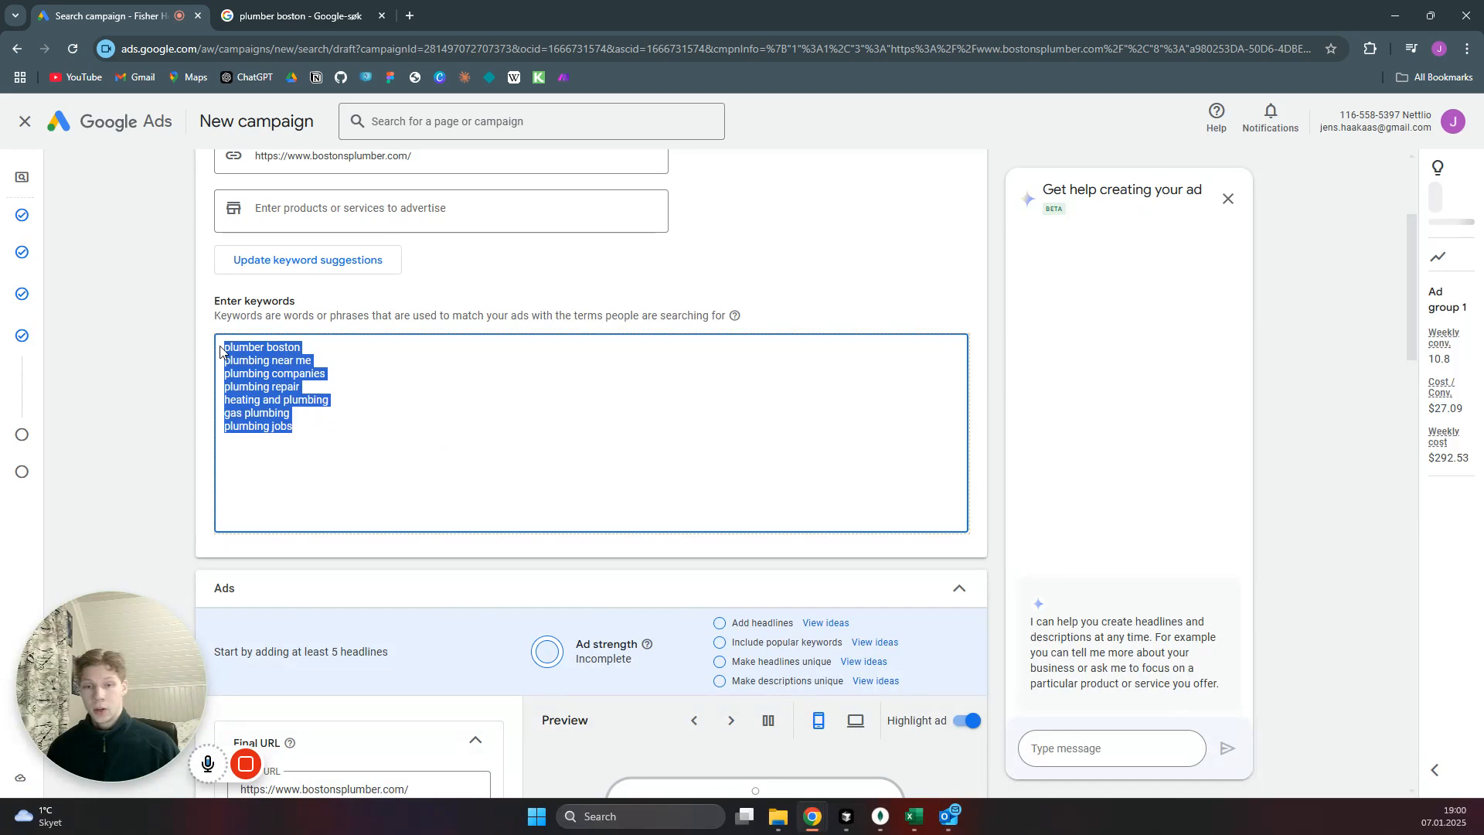
key(BackSpace)
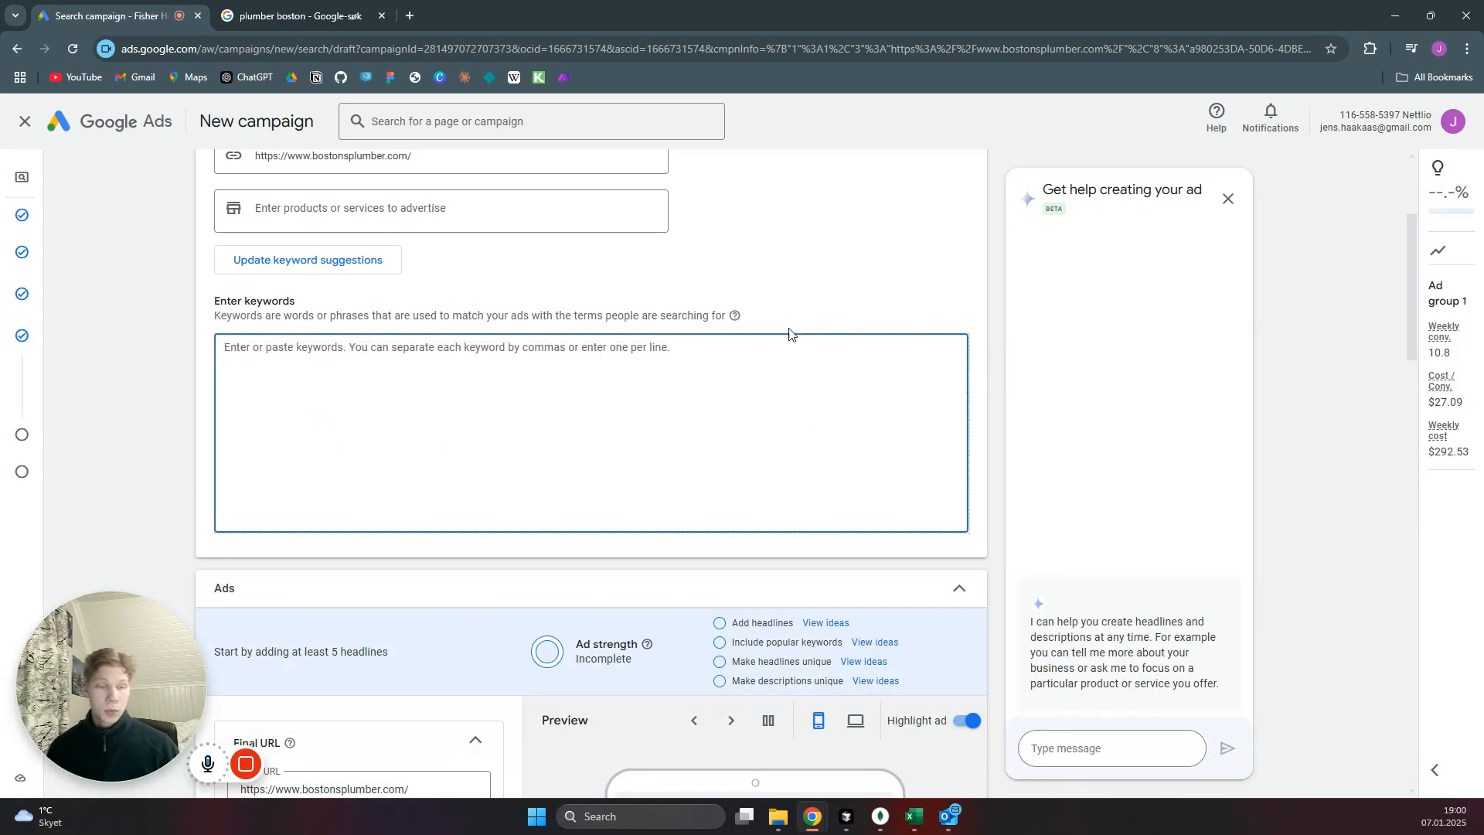
Set the first display path segment of the ad to plumber.
scroll(820, 298, down, 2)
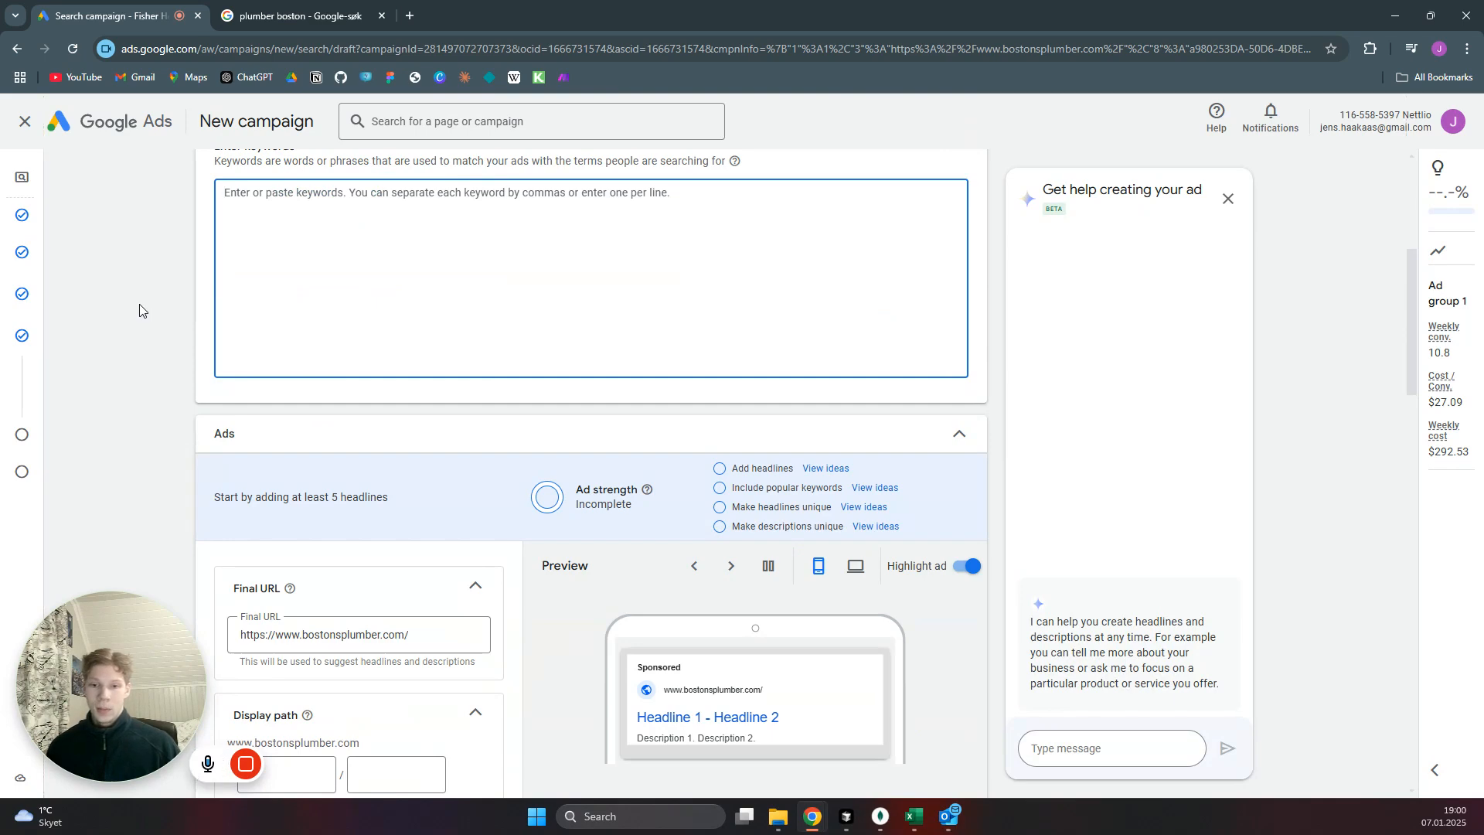
scroll(133, 352, down, 1)
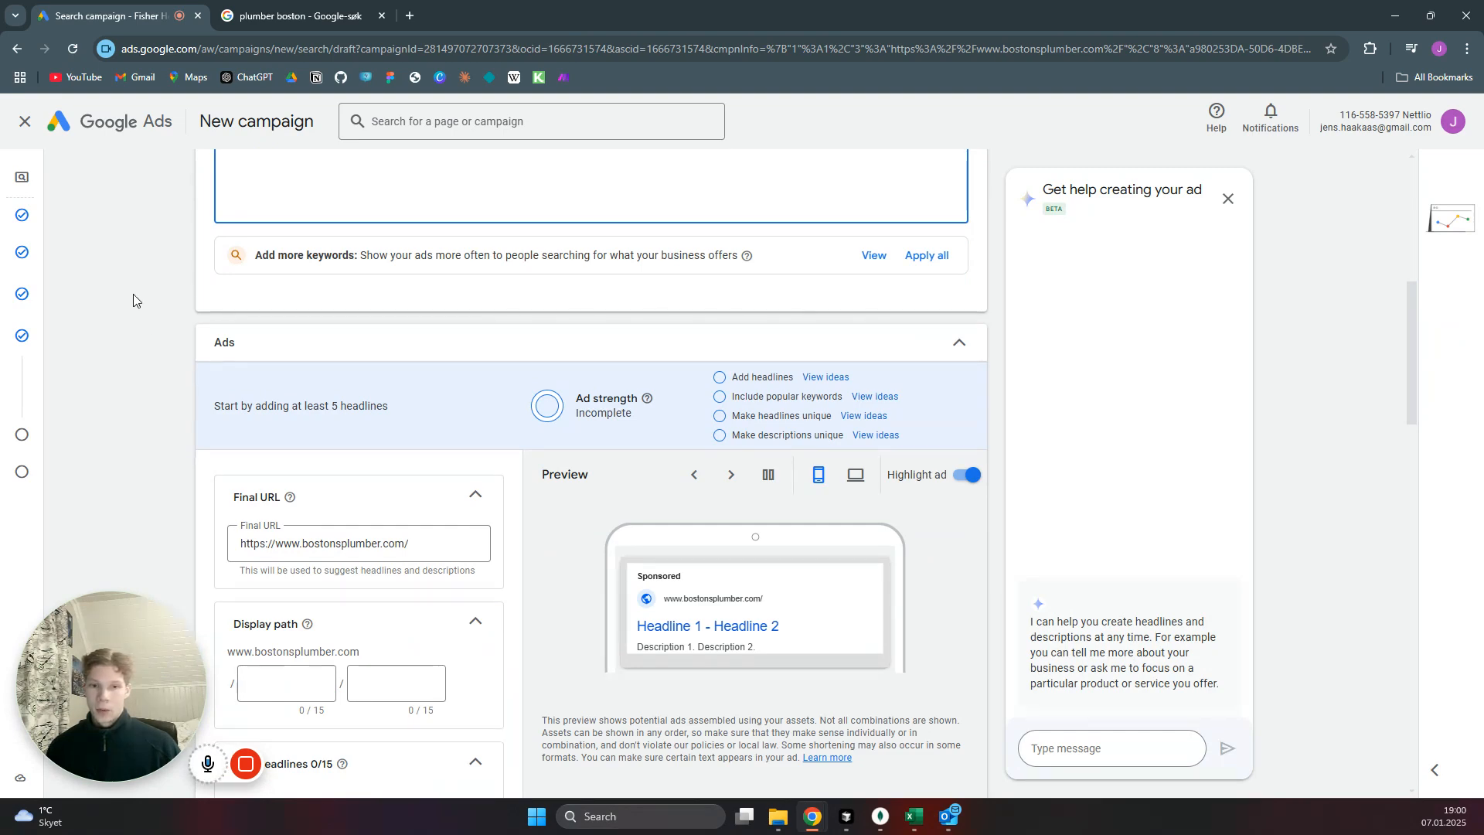
scroll(124, 341, down, 2)
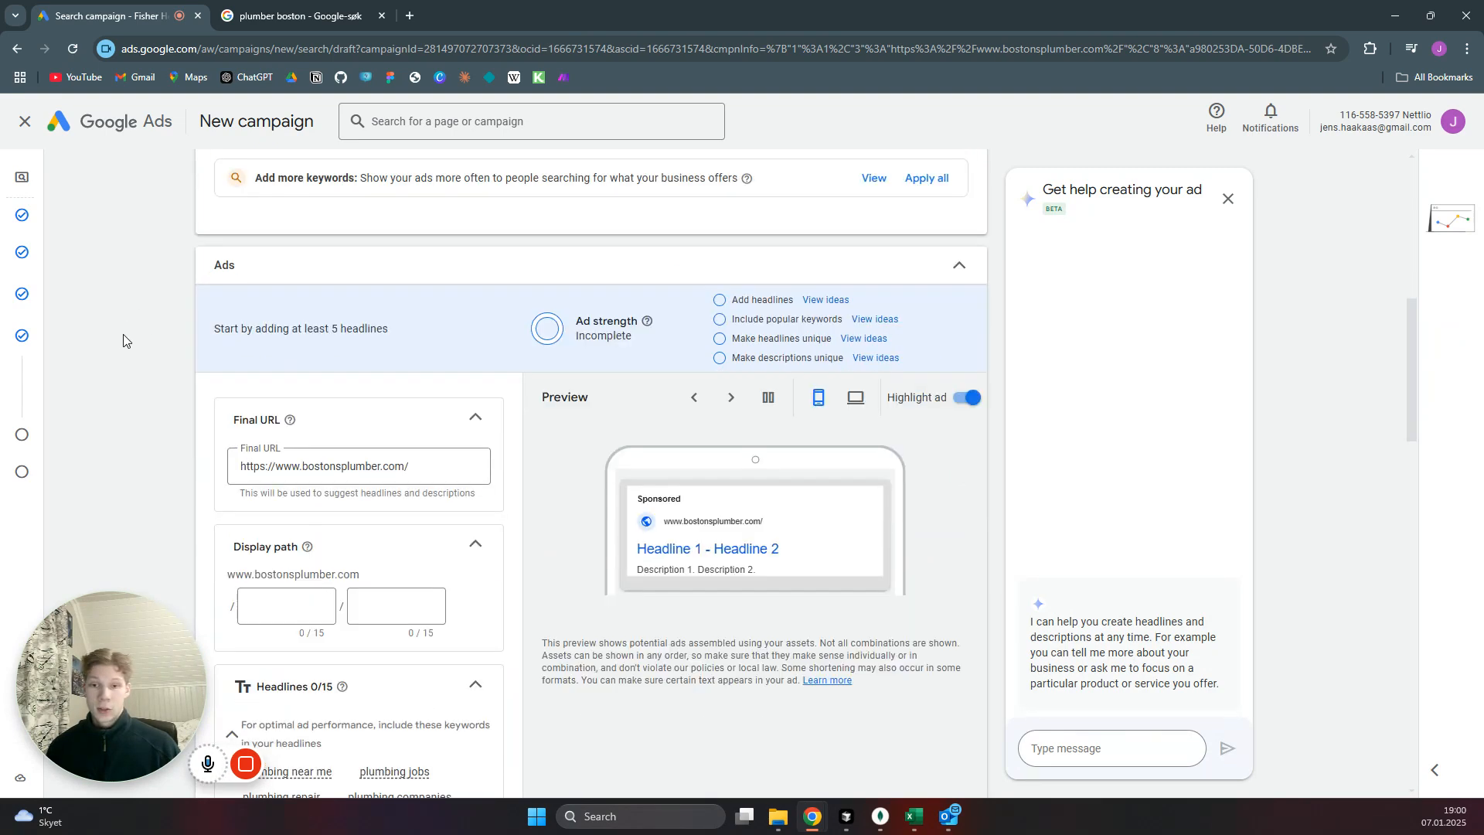
scroll(136, 336, down, 1)
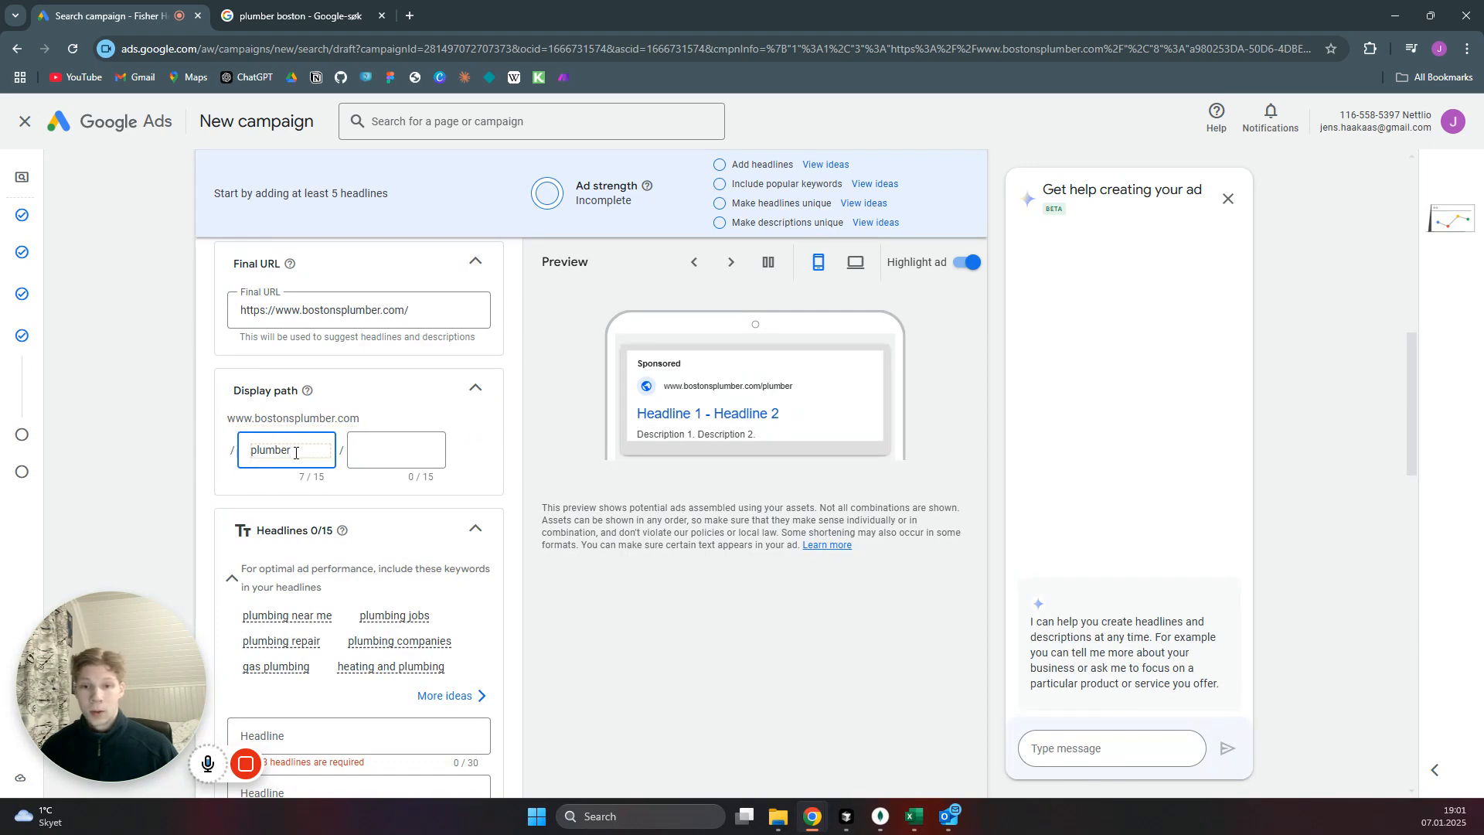
Enter "Best Plumber in Boston" as the ad's first headline.
scroll(516, 427, down, 4)
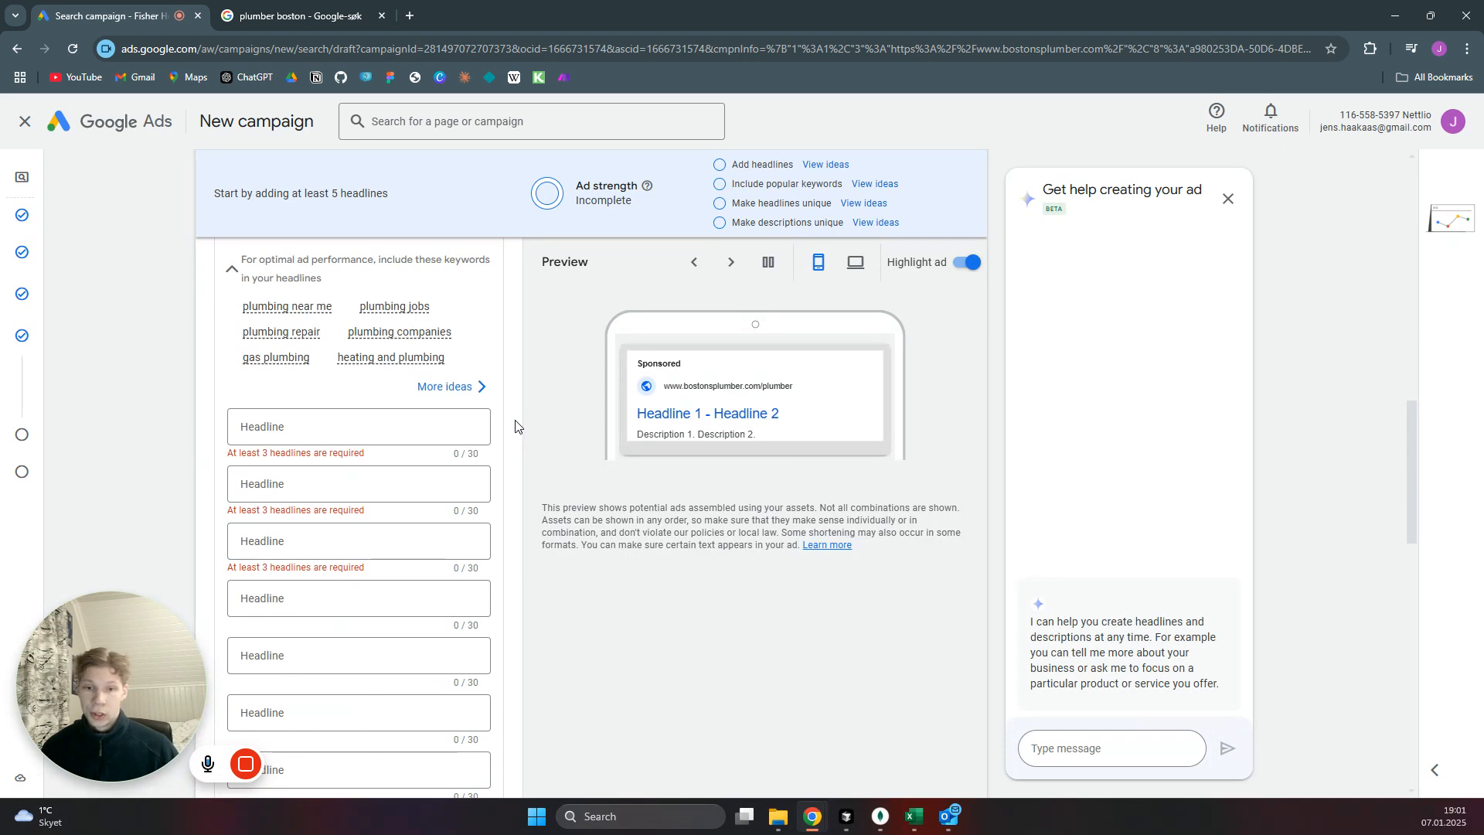
click(360, 429)
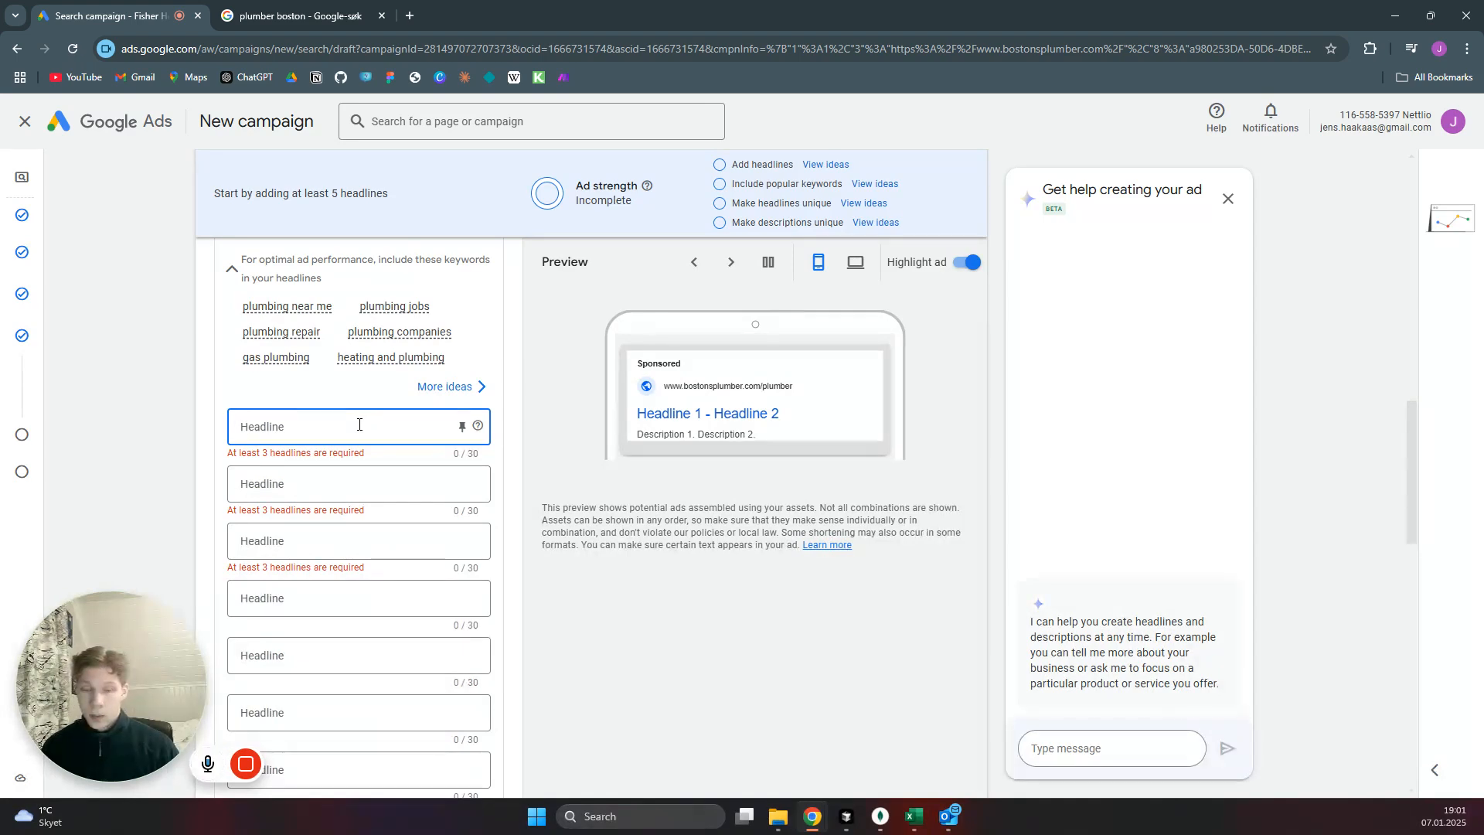
text(Best Plumber in B)
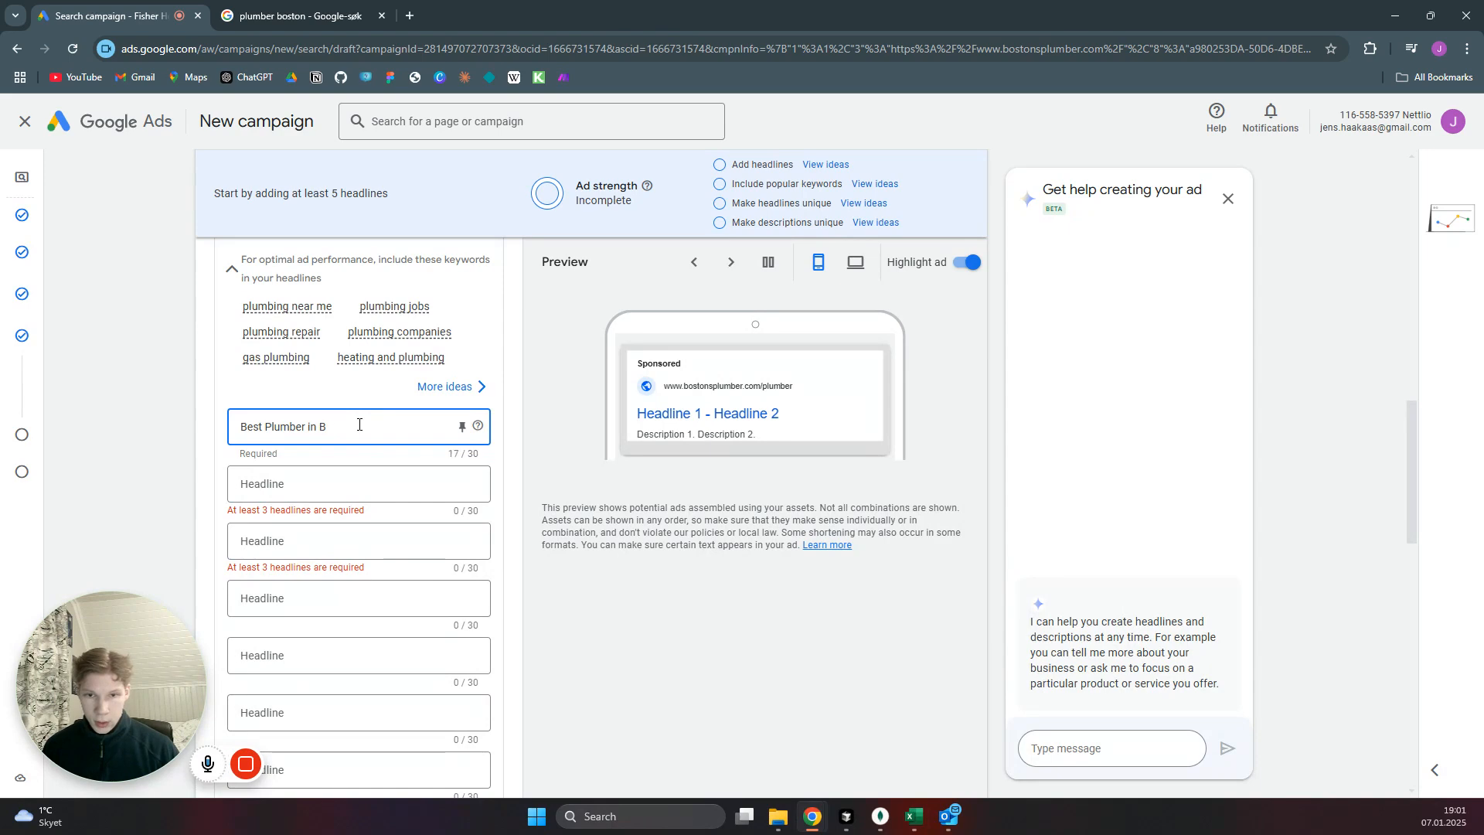
text(on)
Enter "Local Plumber in Boston" as the ad's second headline.
click(285, 477)
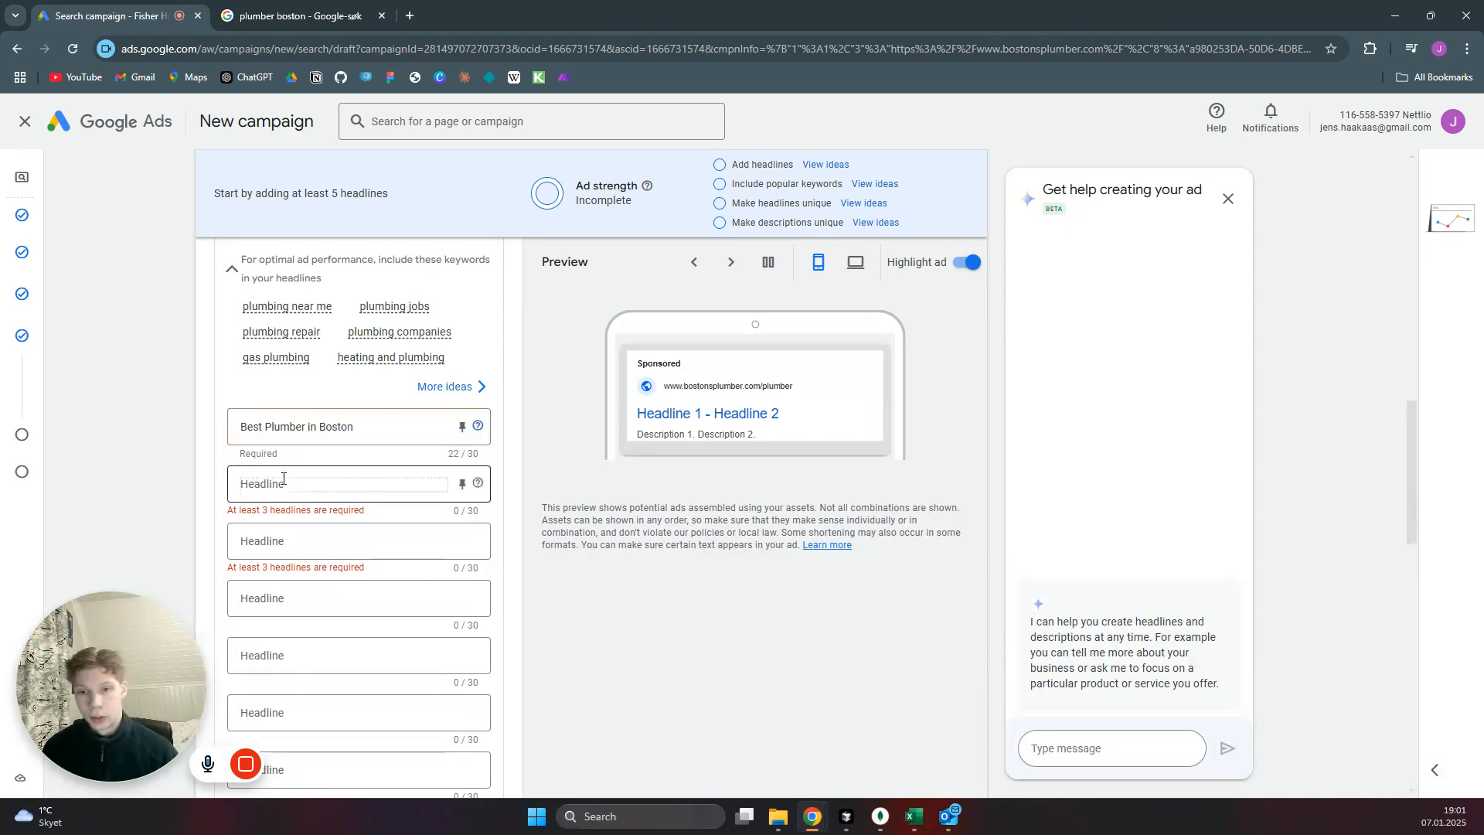
text(Local)
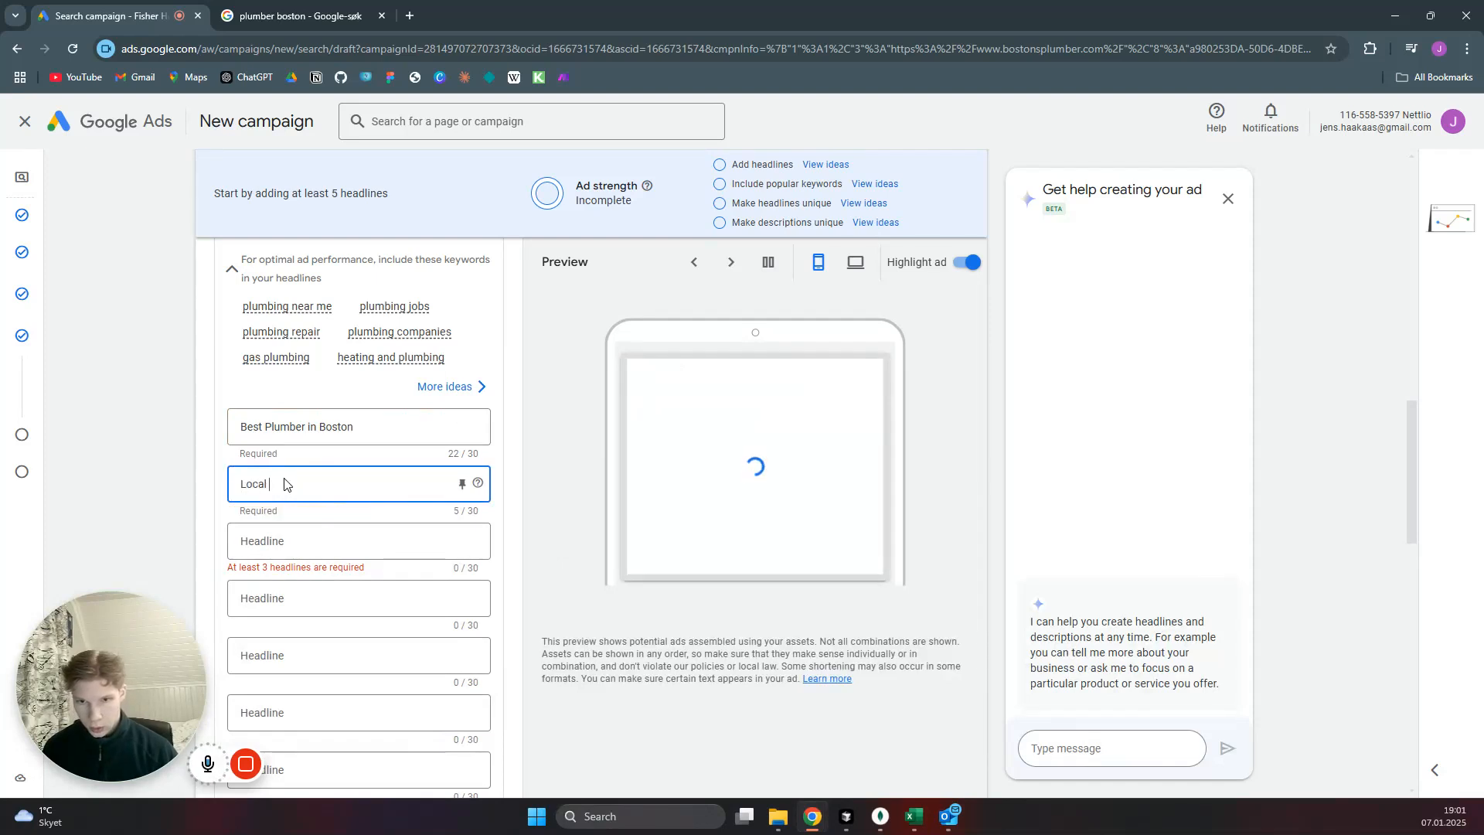
text( Plumbe)
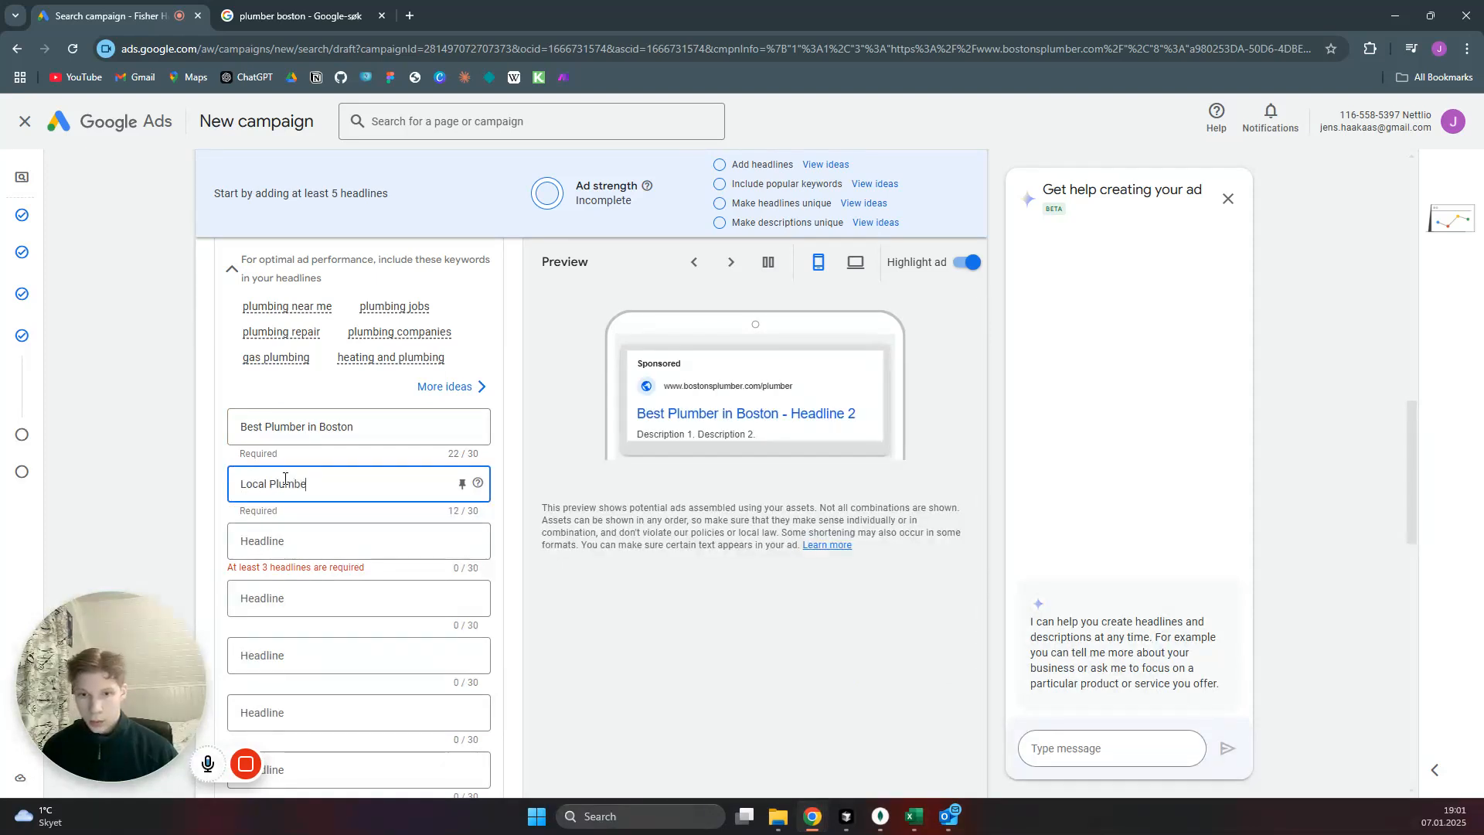
text(r in Boston)
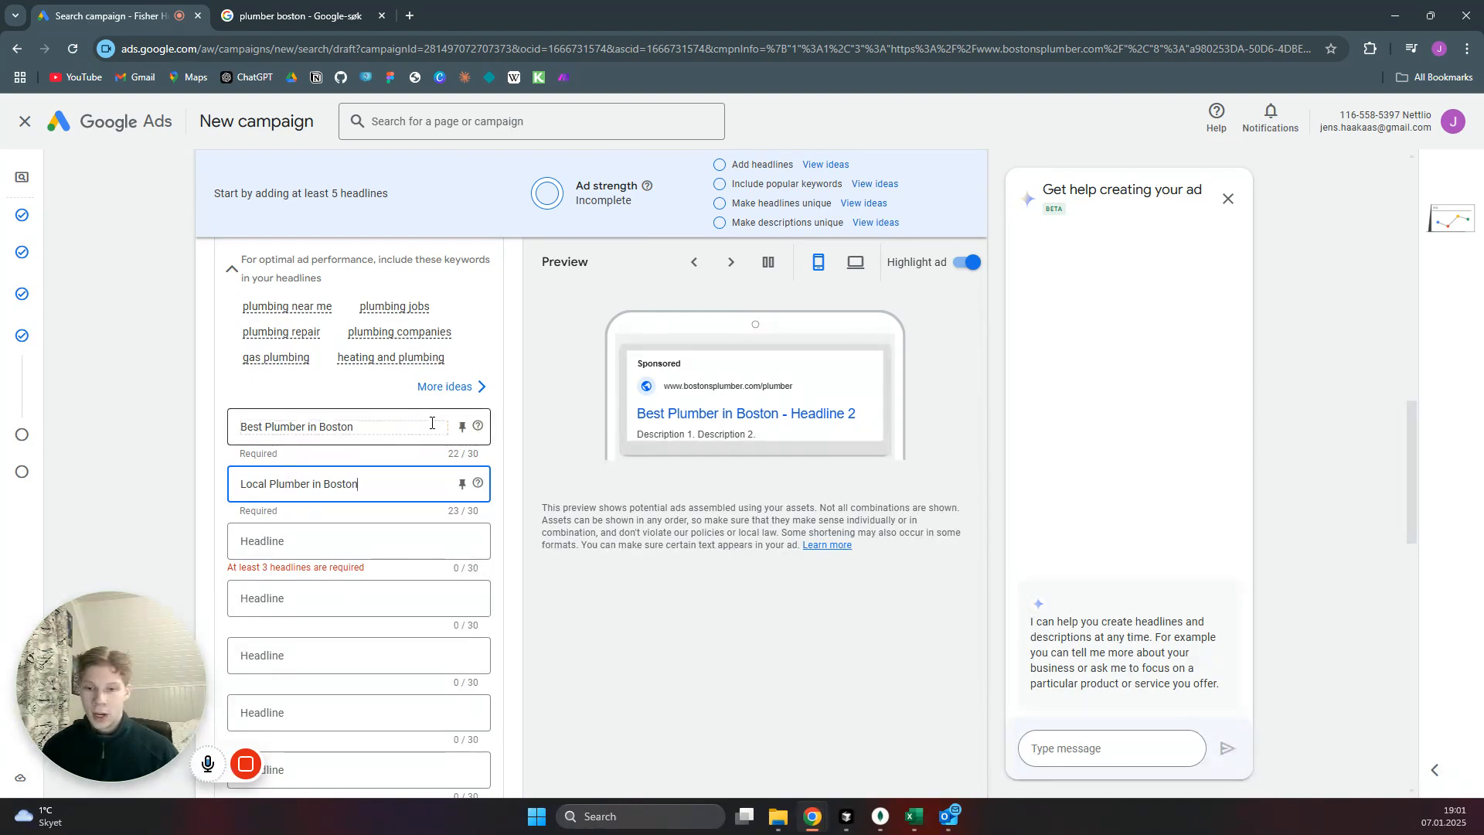
Enter "Get a Free Estimate" as the ad's third headline.
scroll(474, 437, down, 1)
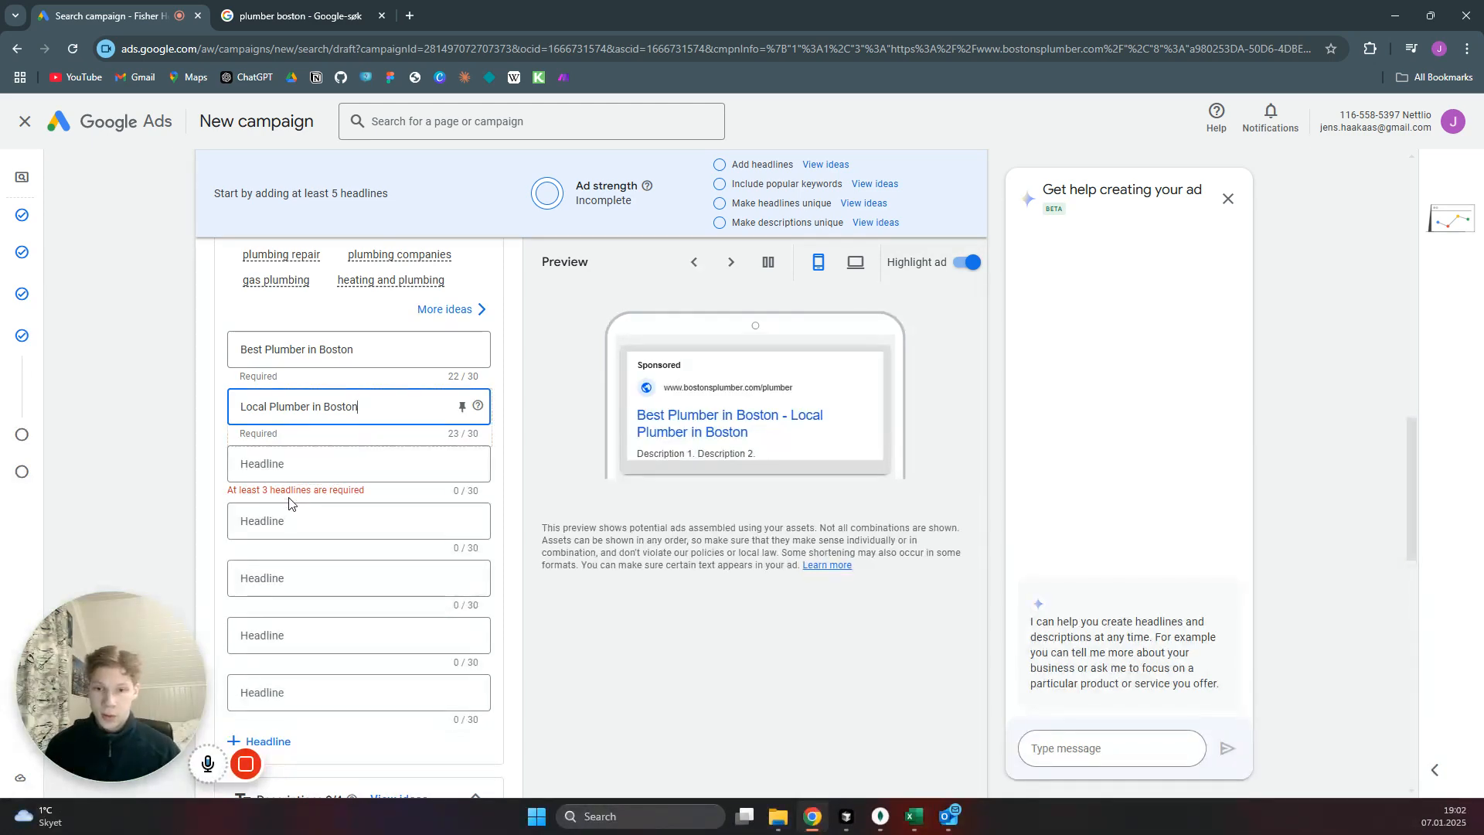
click(309, 458)
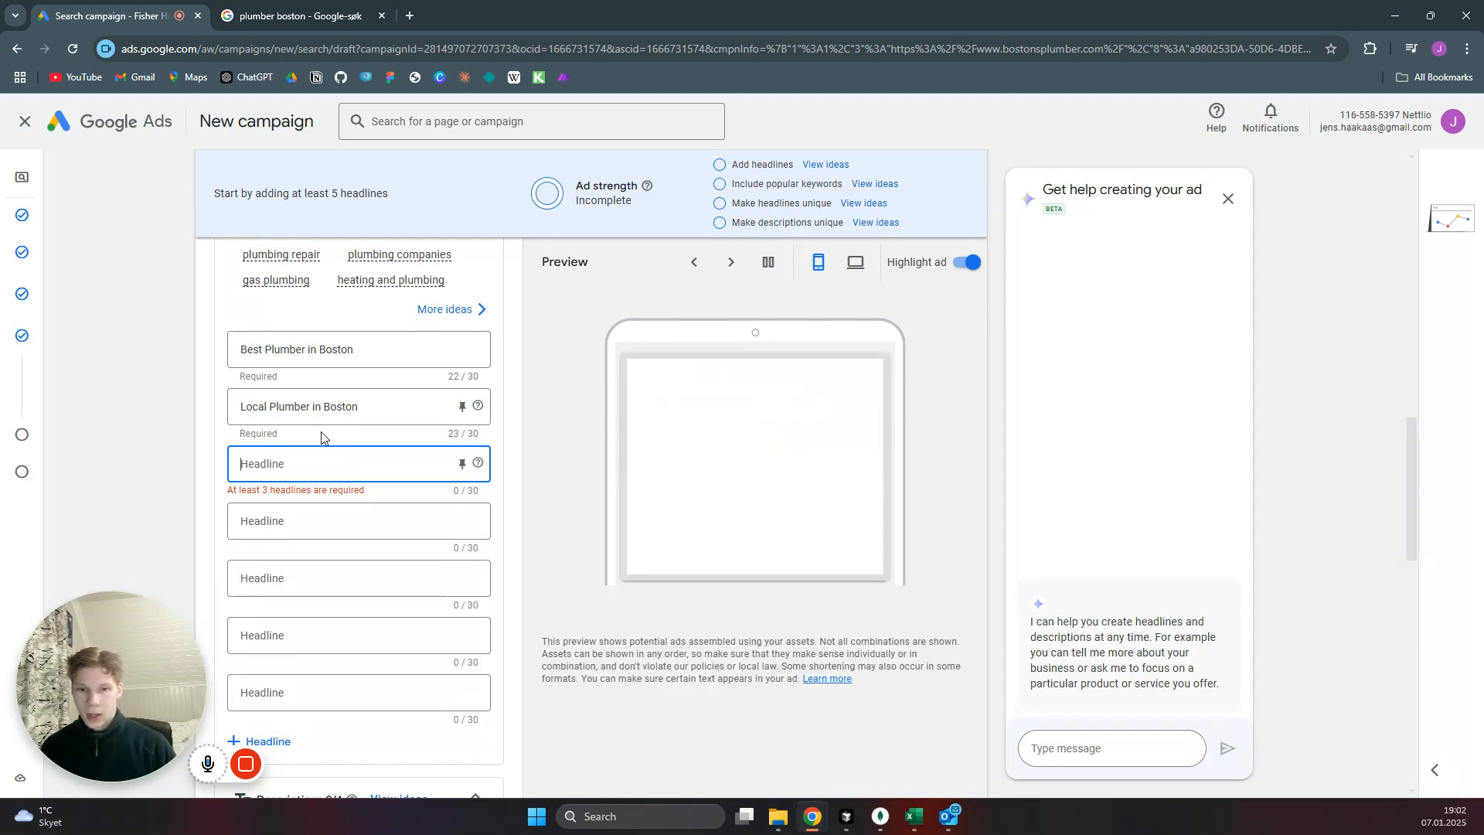
scroll(322, 438, up, 1)
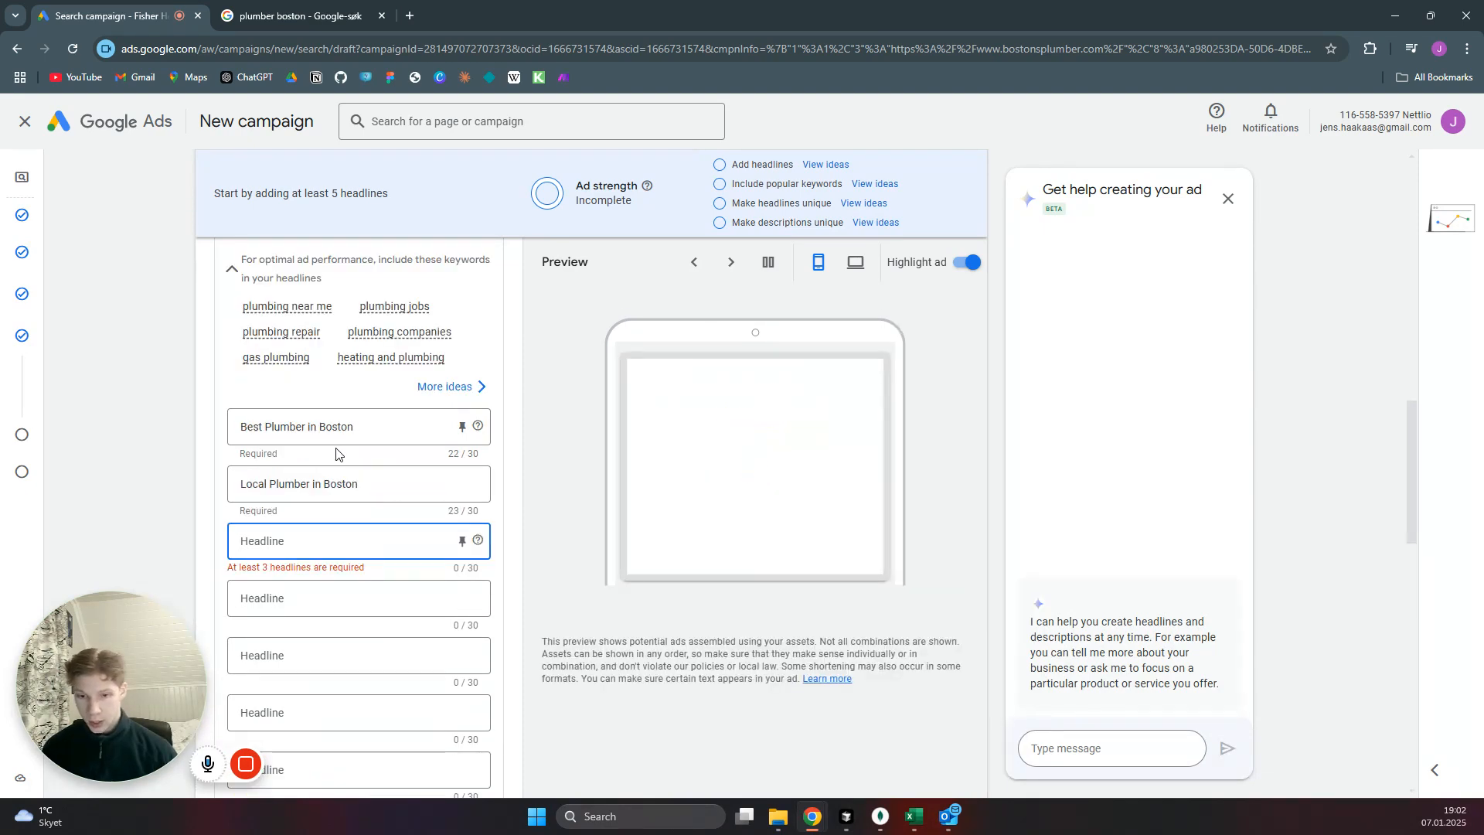
text(Get )
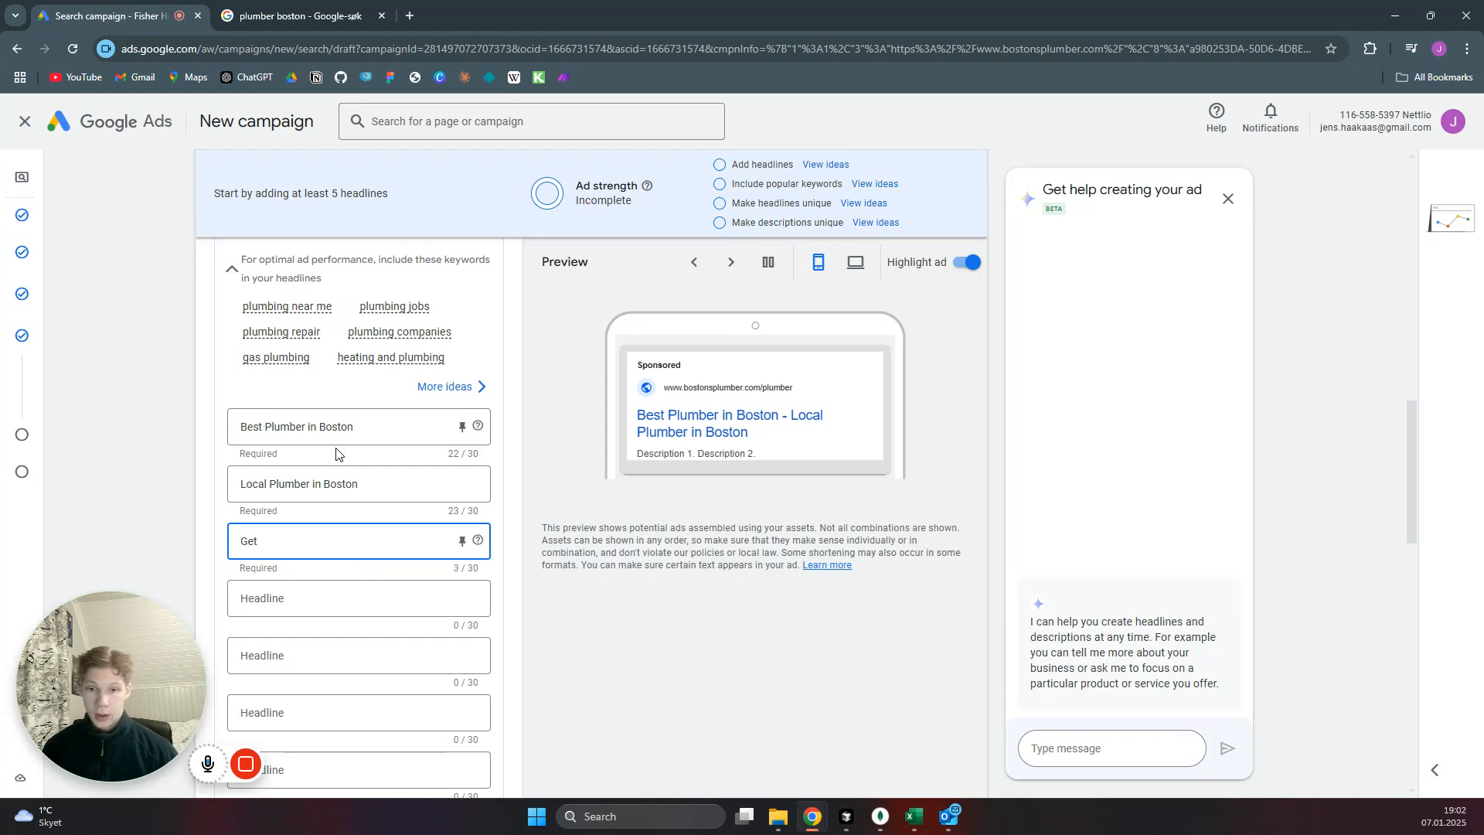
text(a Free E)
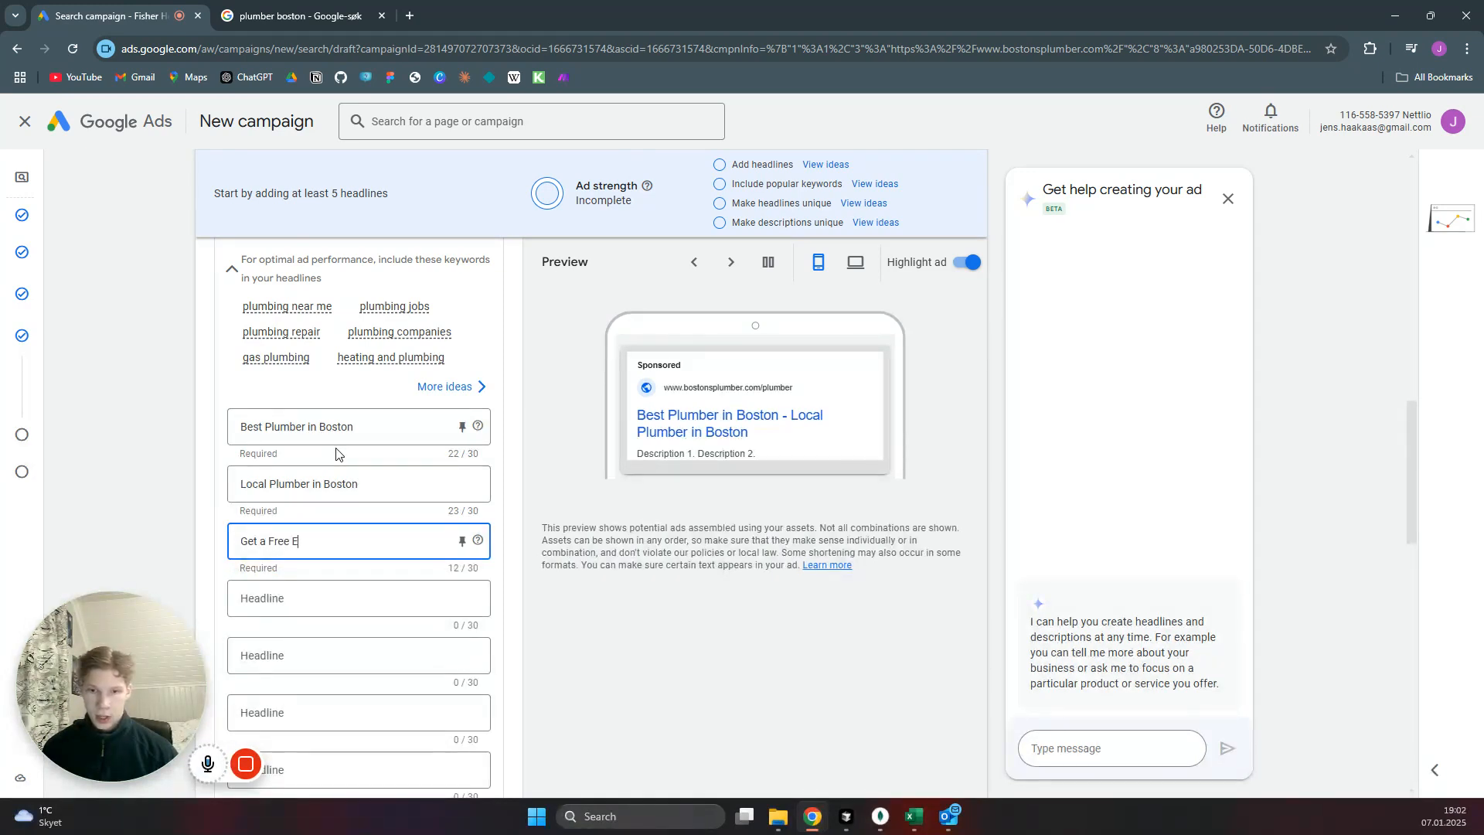
text(stimate)
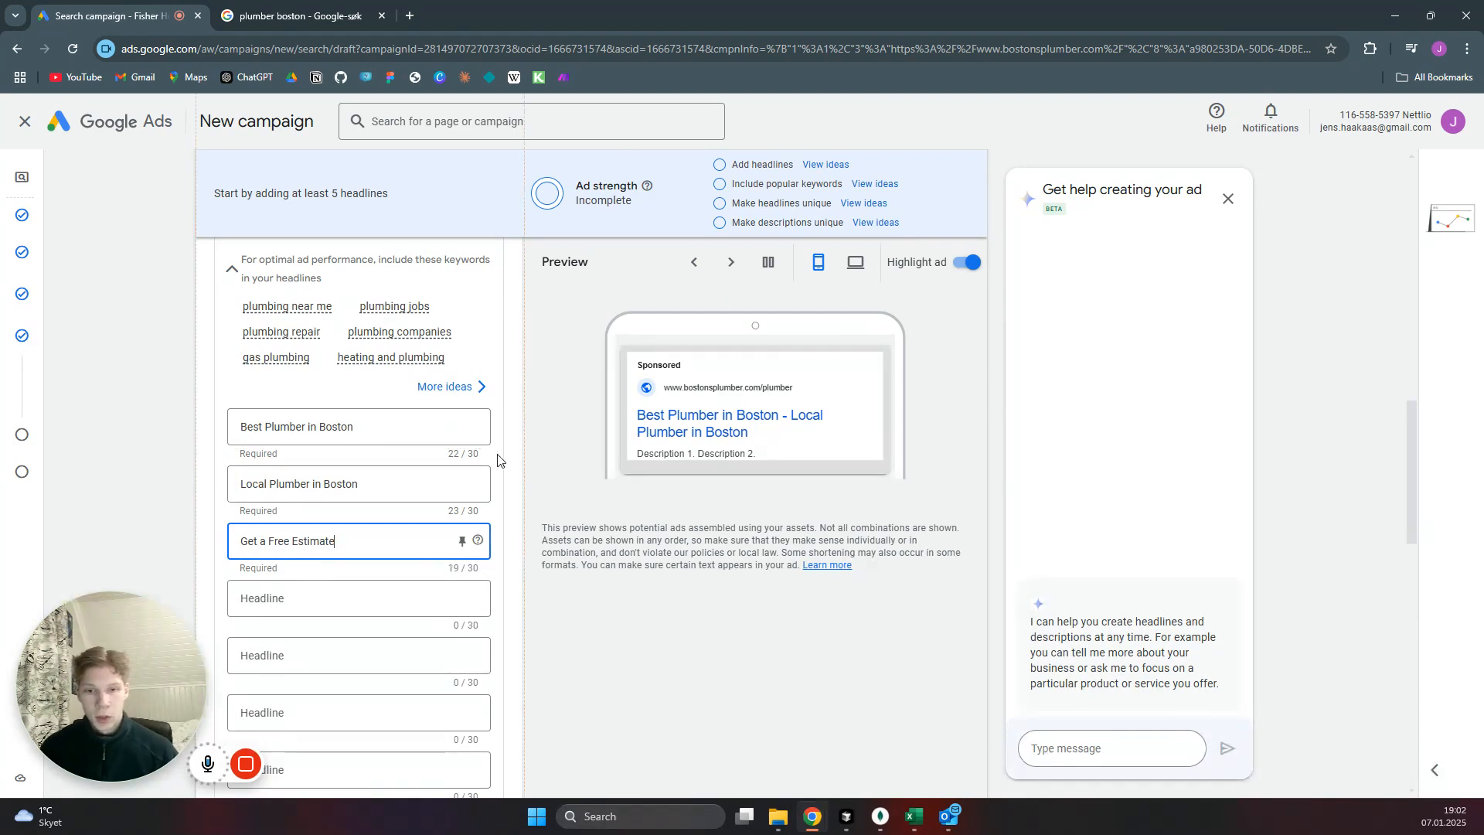
Go to the ad's descriptions and open the first description for editing.
scroll(499, 460, down, 3)
scroll(502, 441, down, 5)
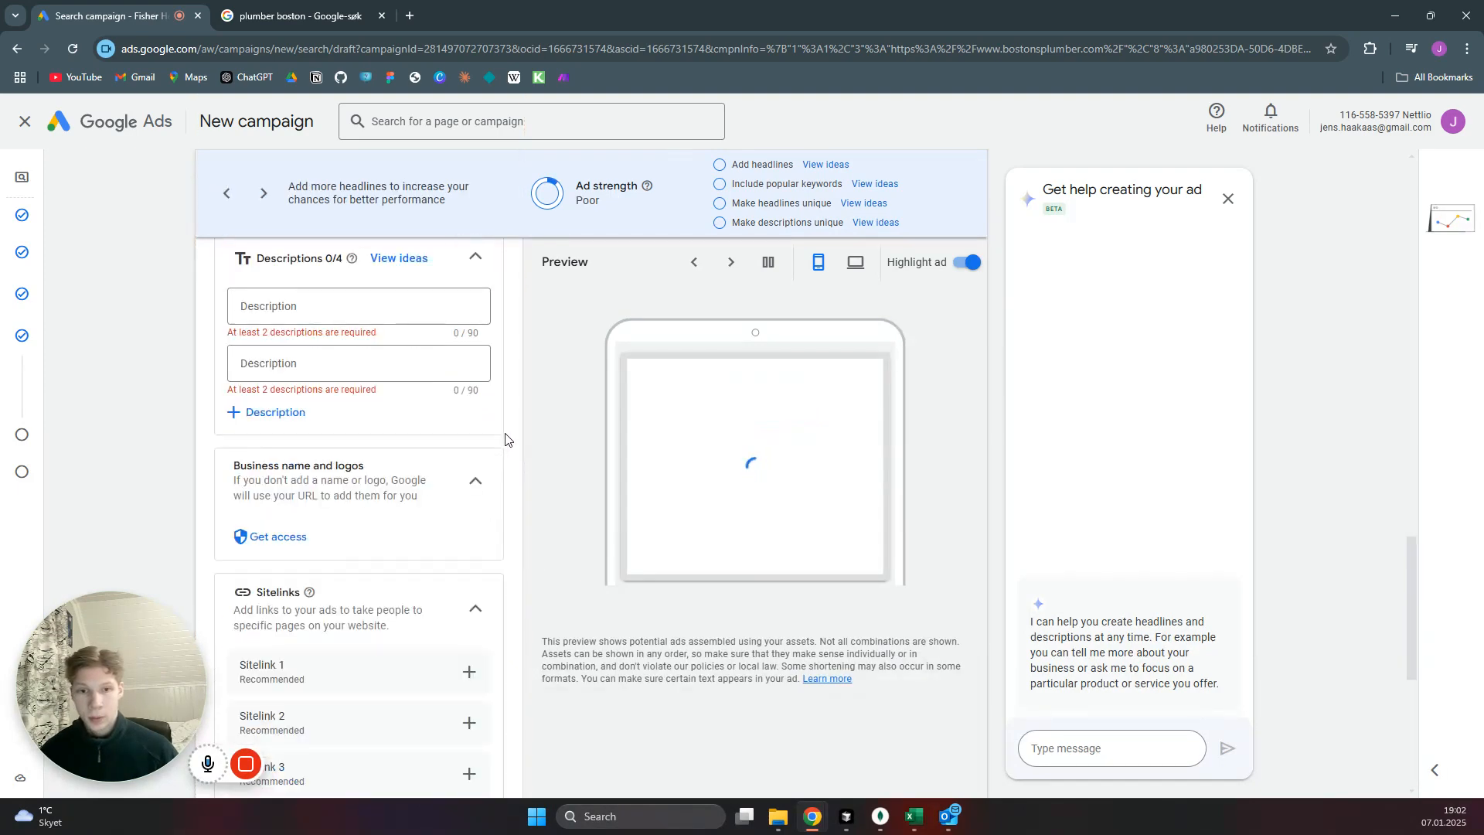
scroll(503, 418, up, 2)
click(375, 457)
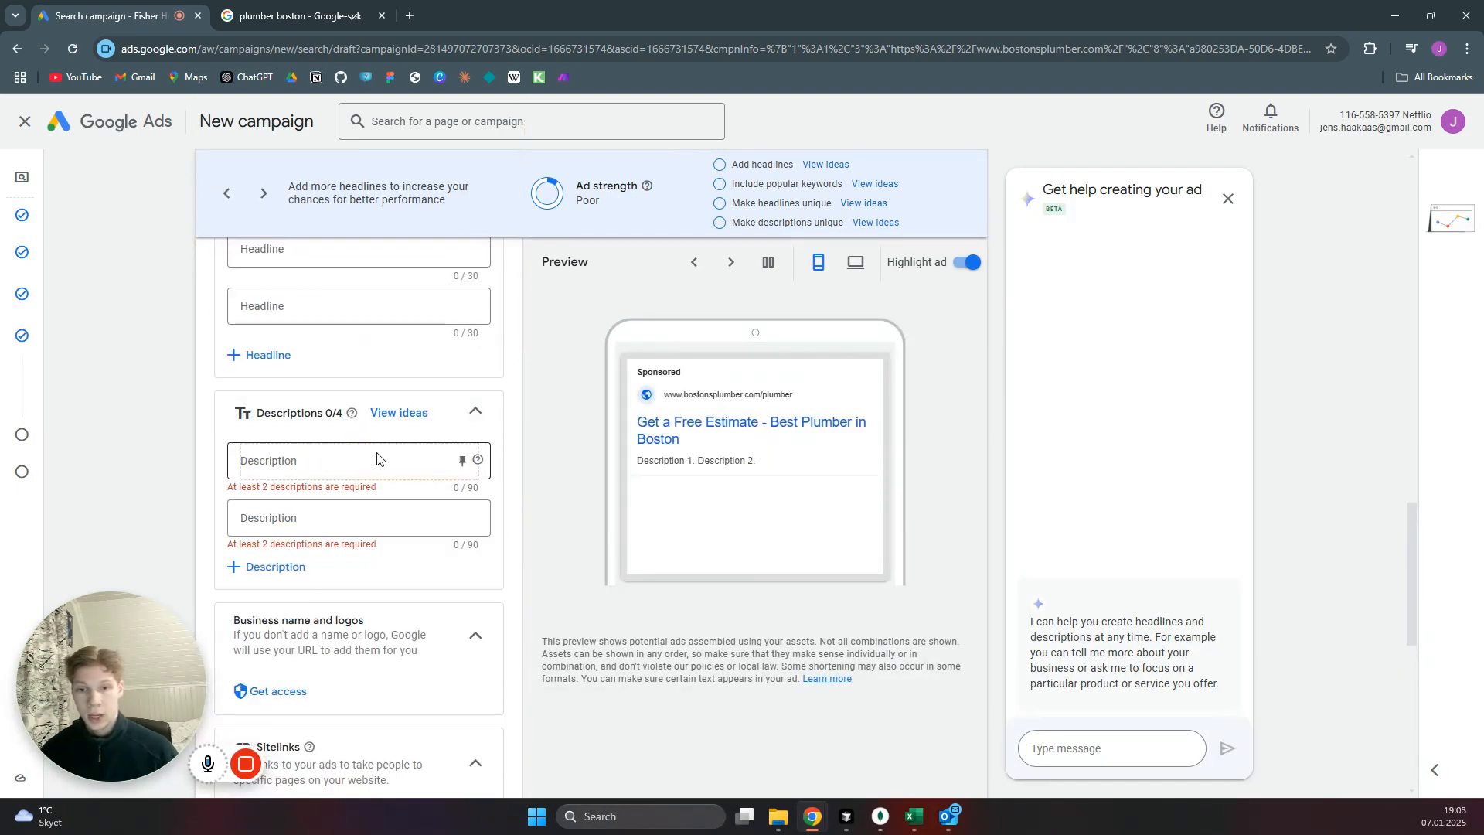
click(398, 456)
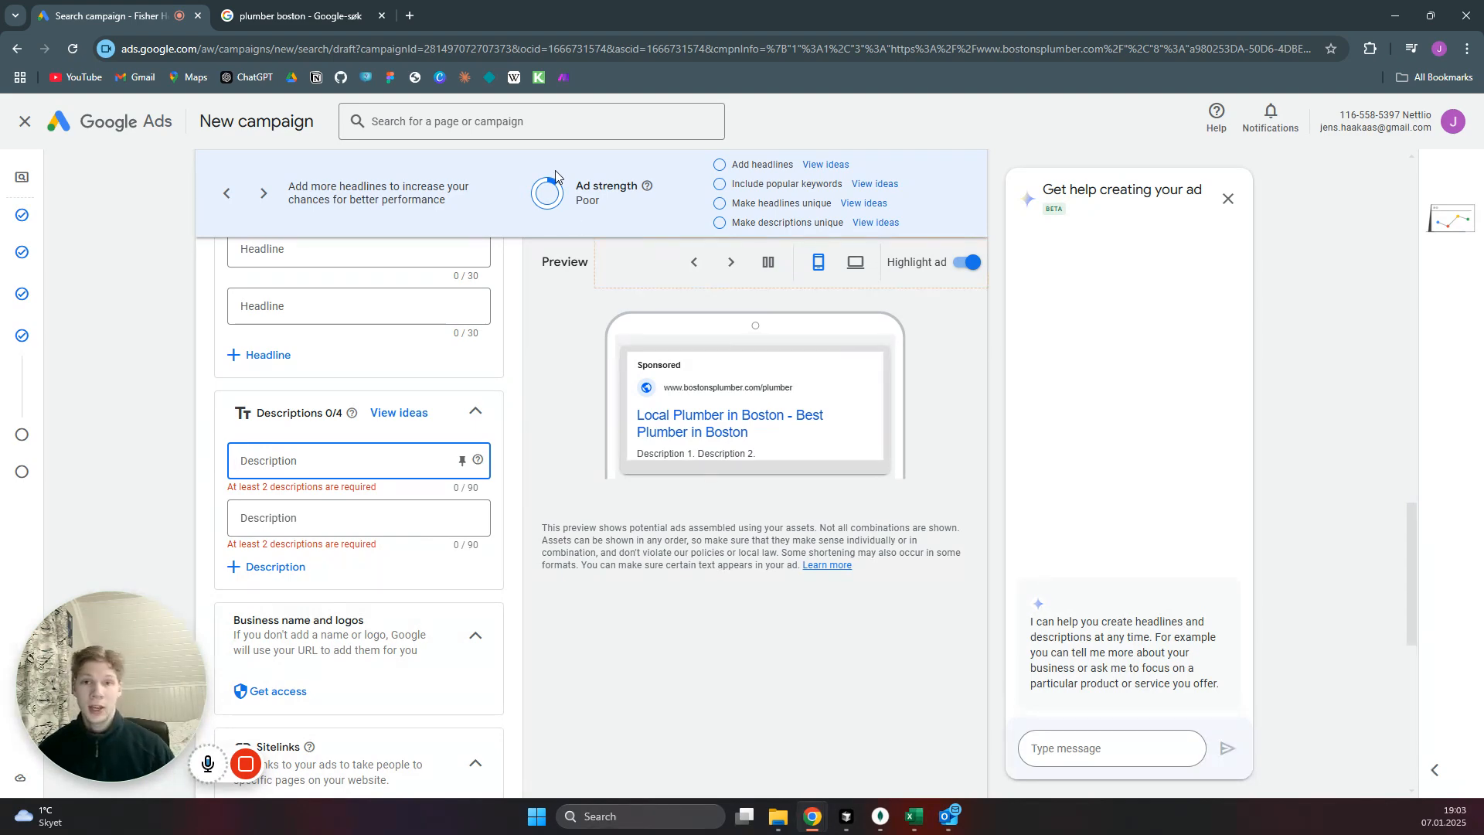
Examine the description texts of the sponsored ads in the "plumber boston" Google results and return to the ad draft.
click(302, 15)
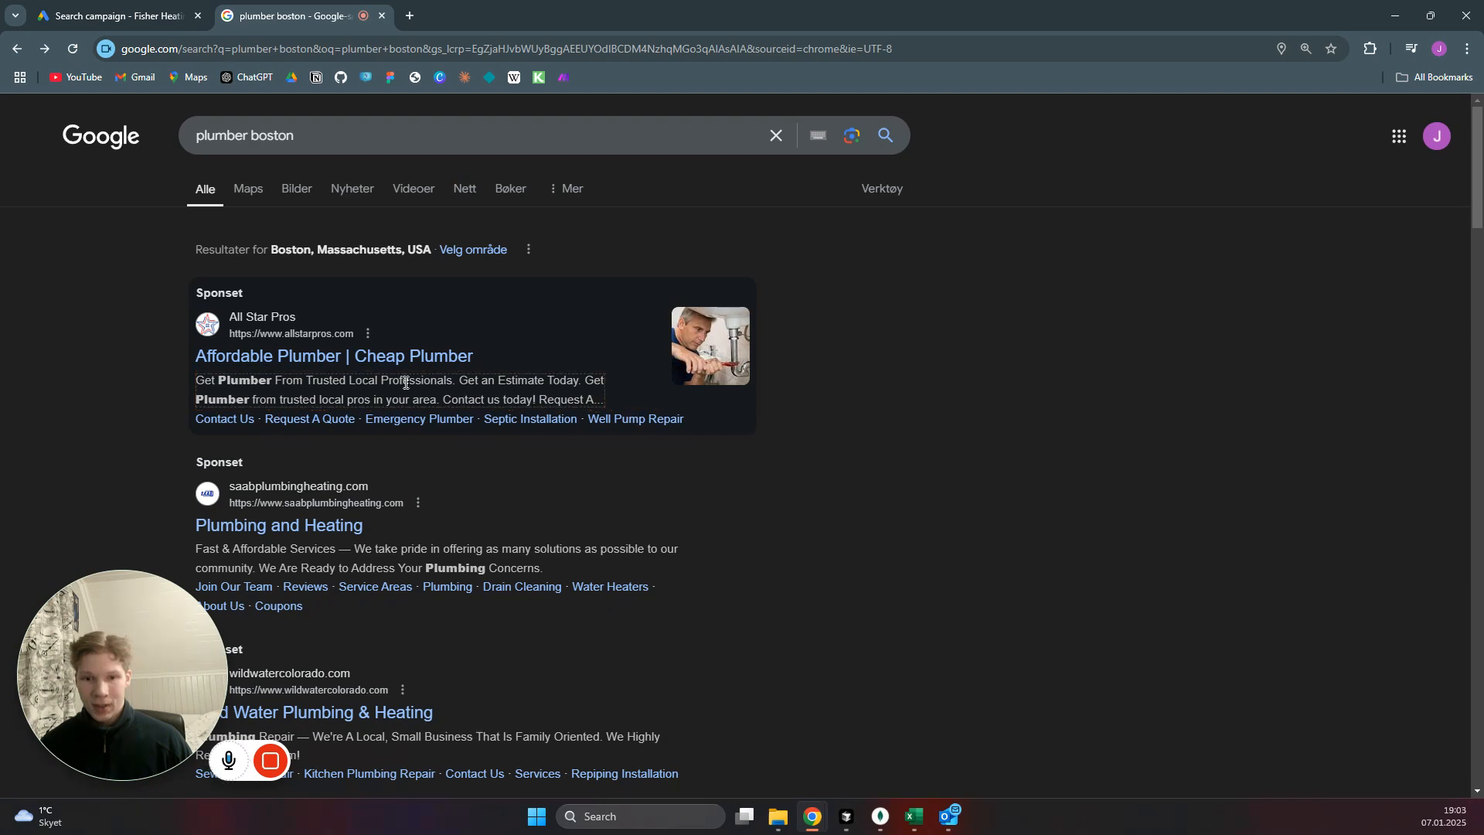
scroll(352, 385, down, 3)
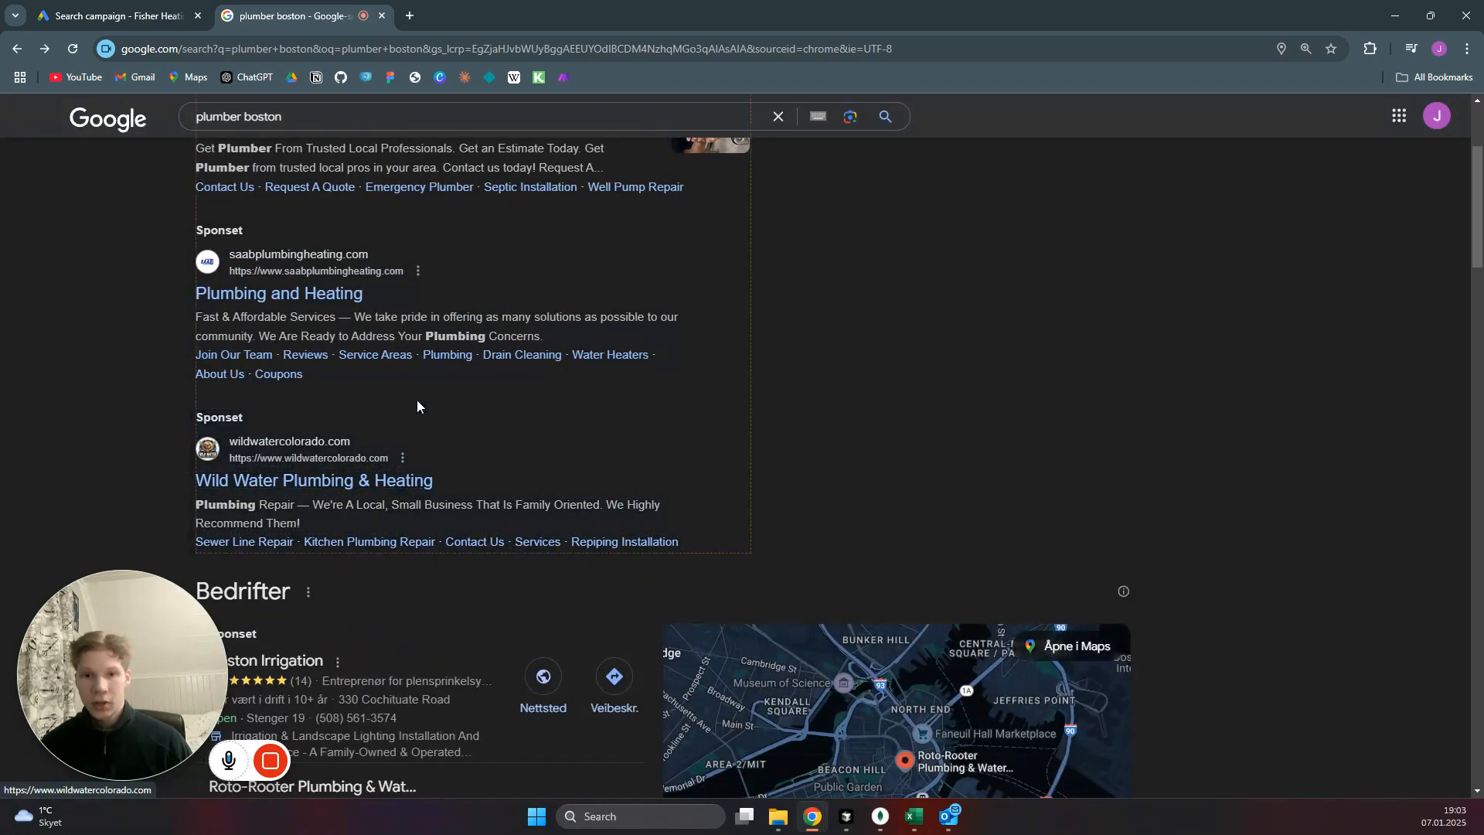
scroll(474, 242, up, 2)
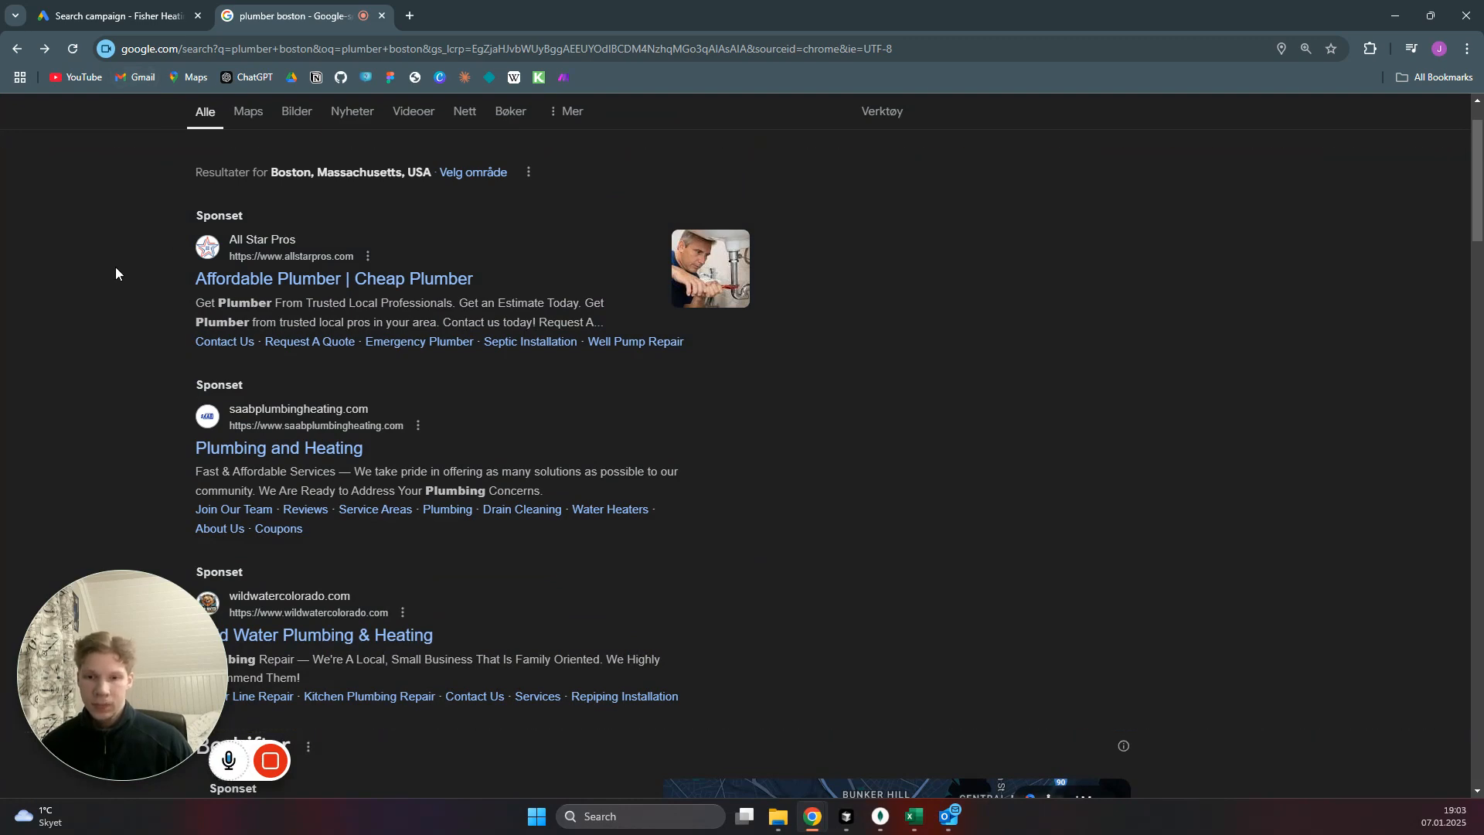
click(112, 16)
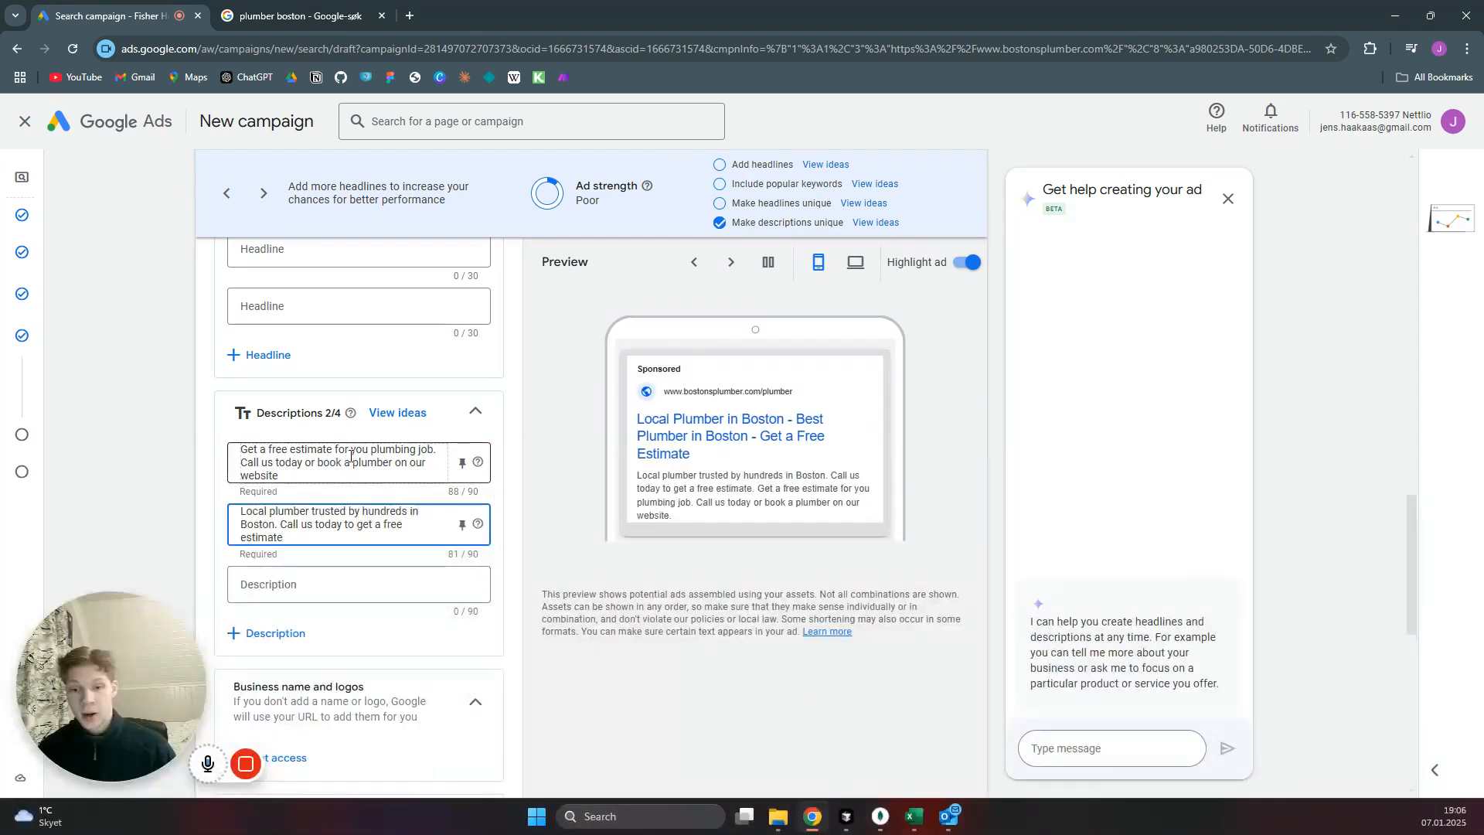
Review the ad's business name, logos and sitelinks sections and compare them with the sitelinks of the sponsored ads in the Google results.
scroll(307, 558, down, 3)
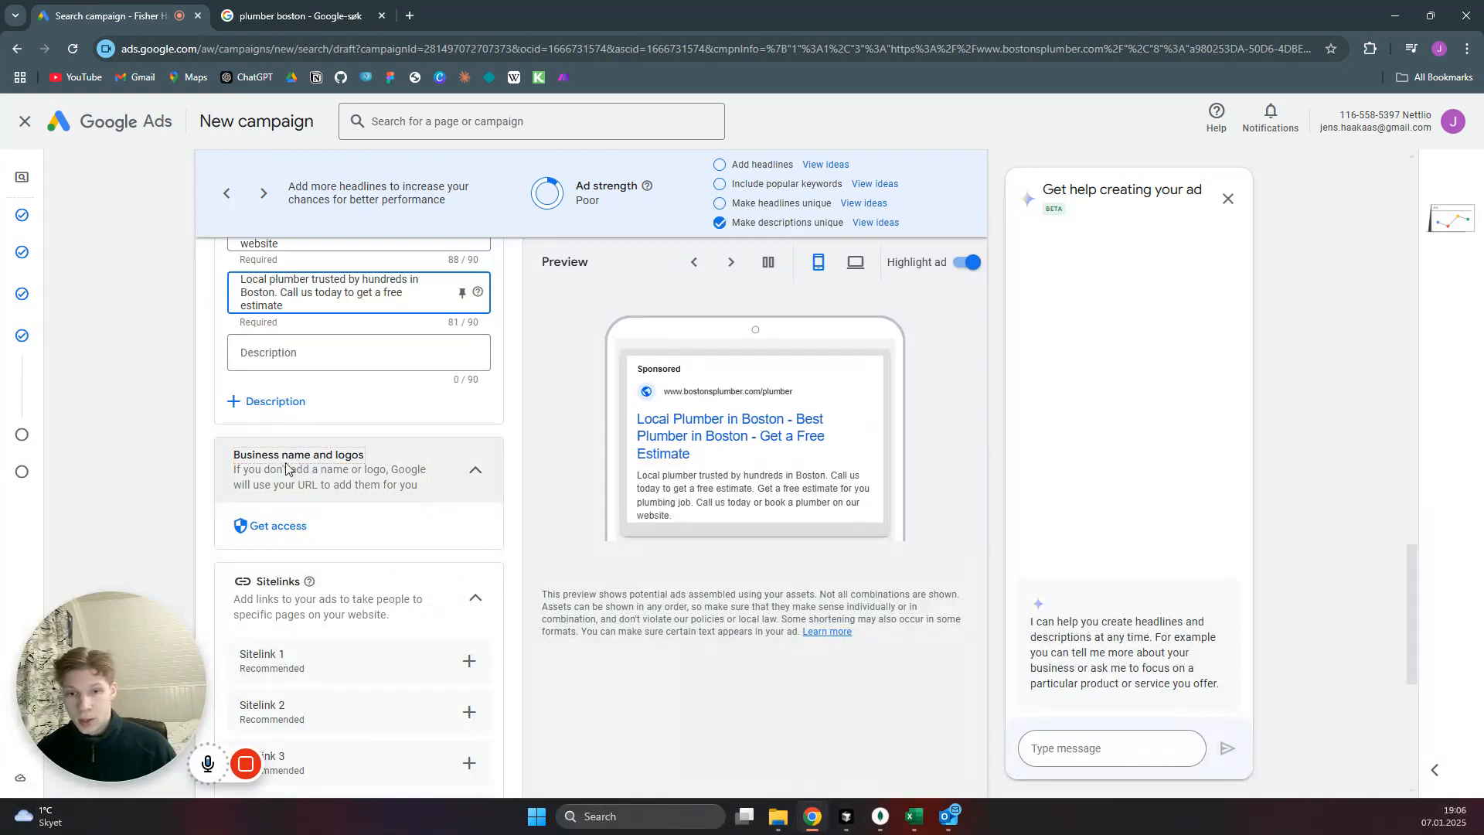
click(270, 527)
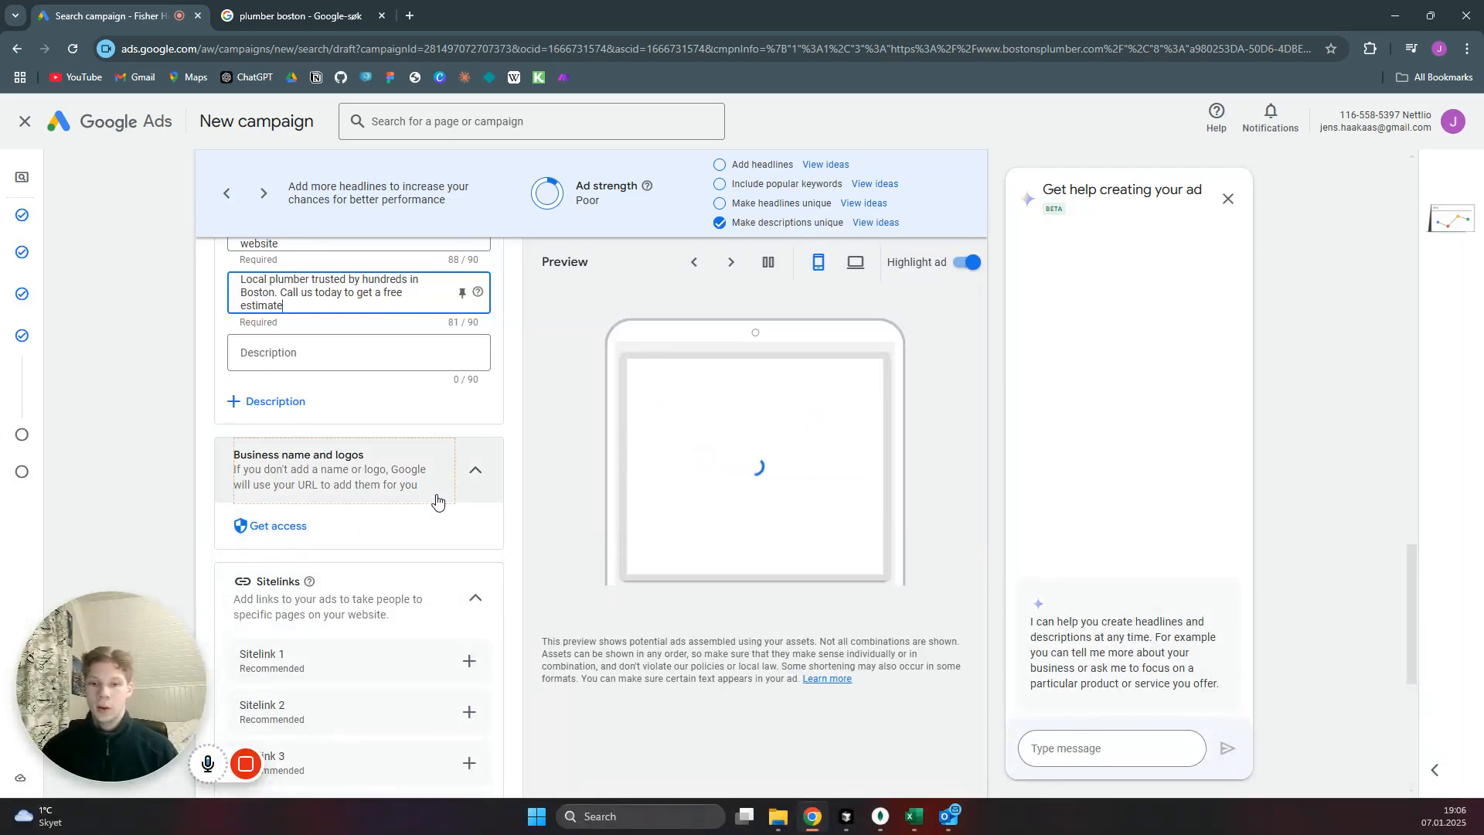
scroll(434, 500, down, 2)
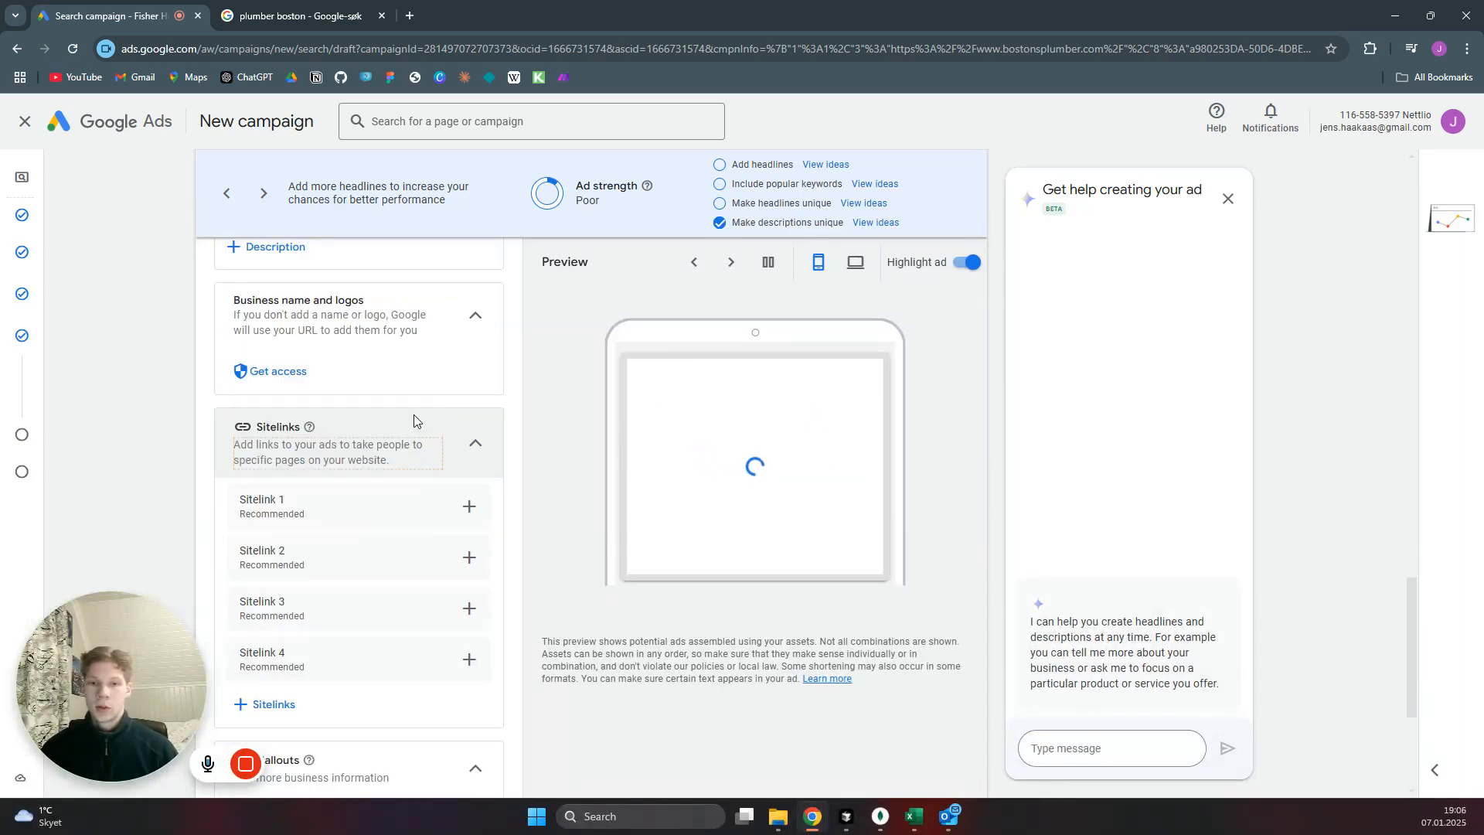
click(313, 17)
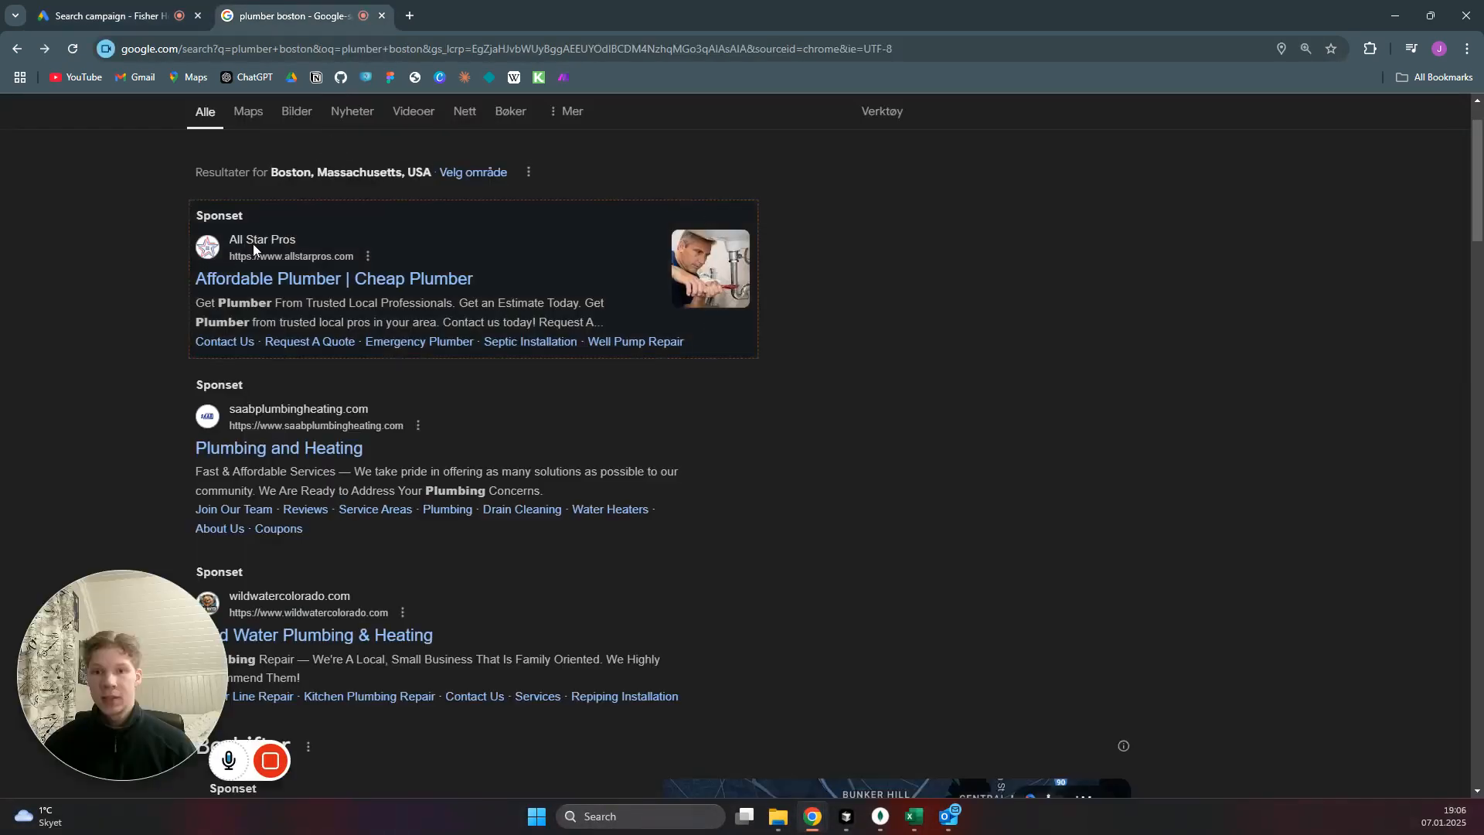
click(124, 15)
Start creating Sitelink 1 and set its sitelink text to Prices.
scroll(381, 472, down, 1)
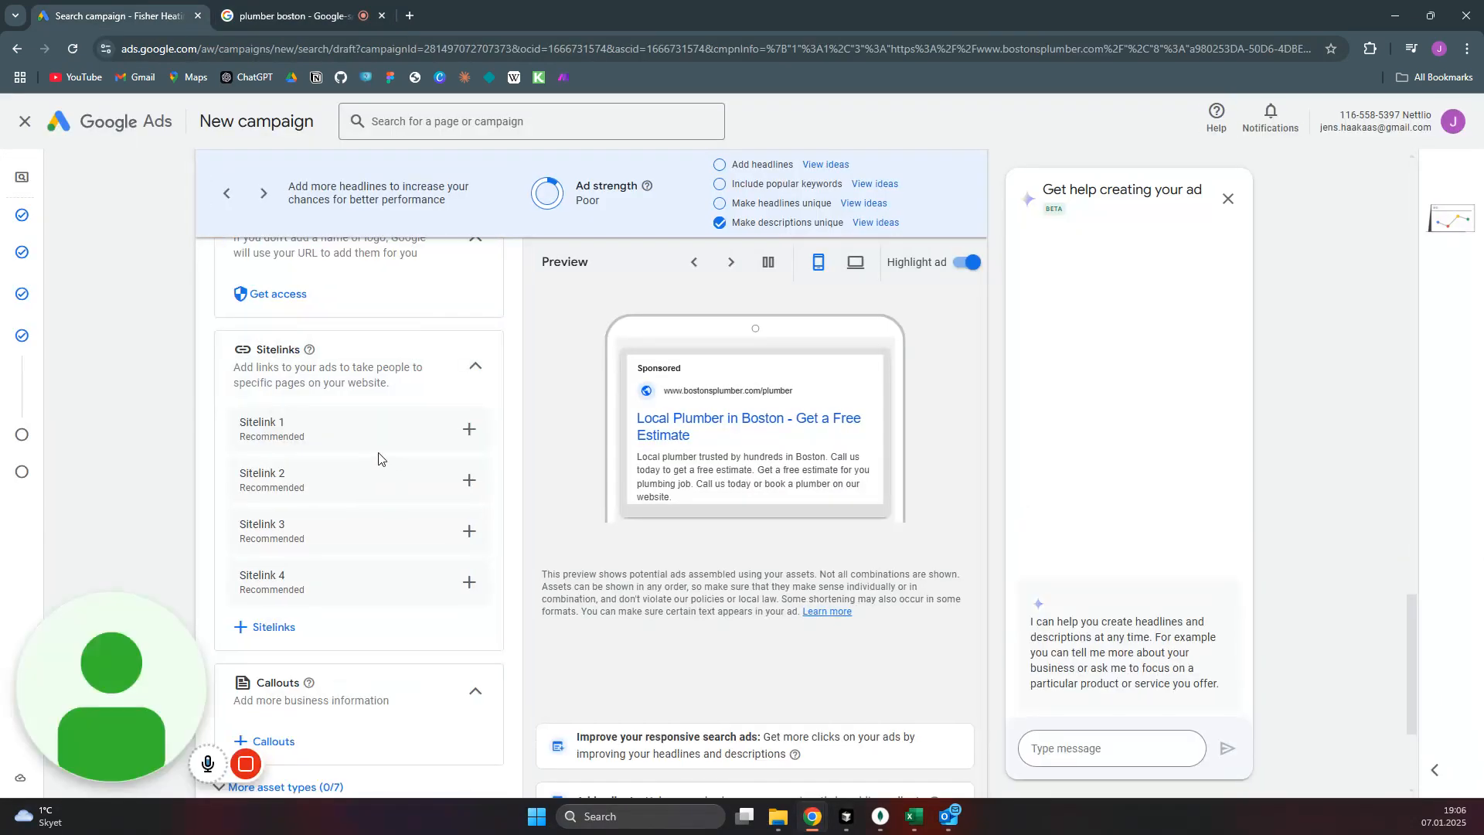
scroll(418, 436, down, 1)
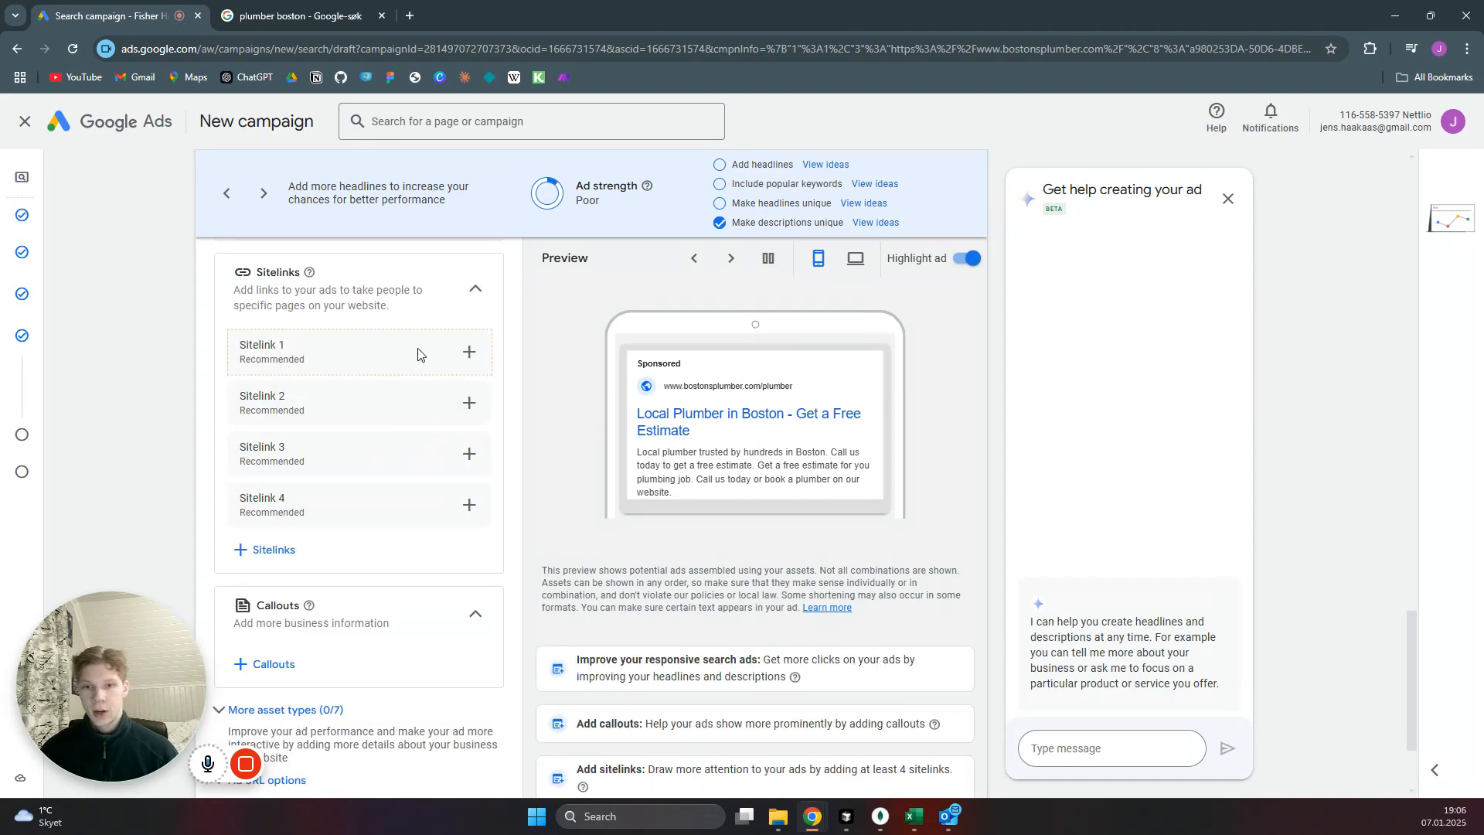
click(469, 354)
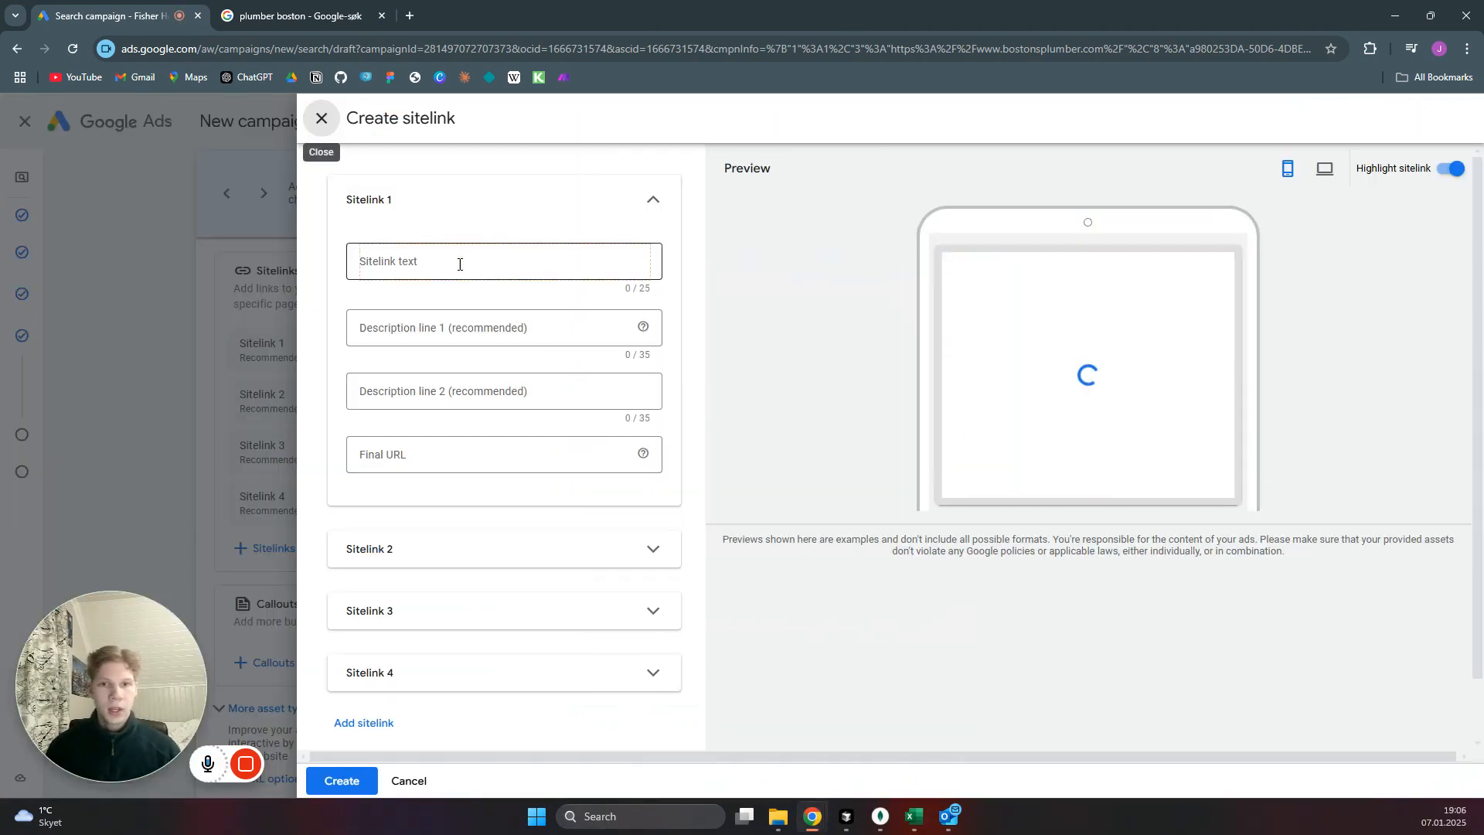
click(451, 262)
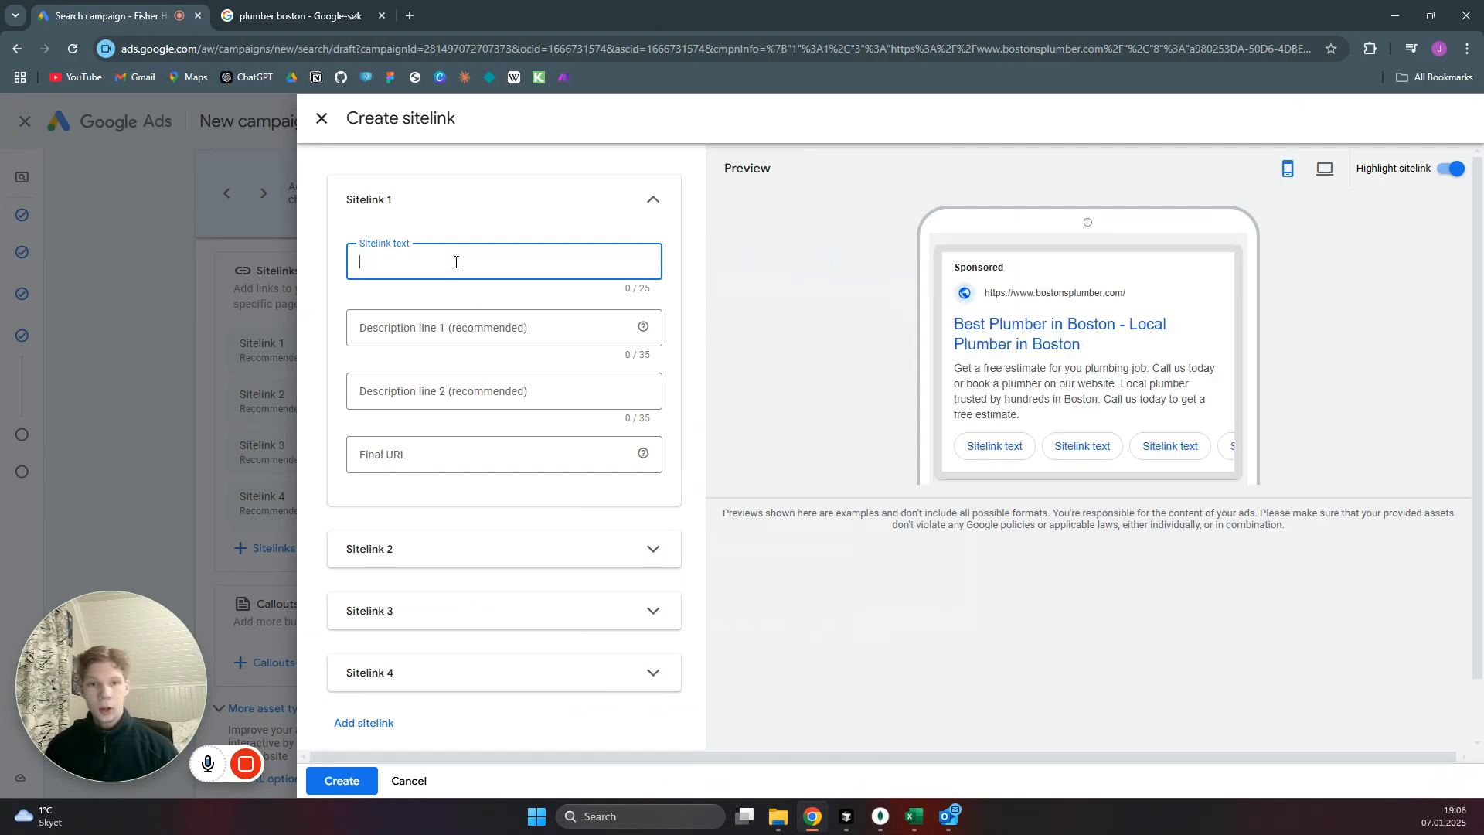
text(Prices)
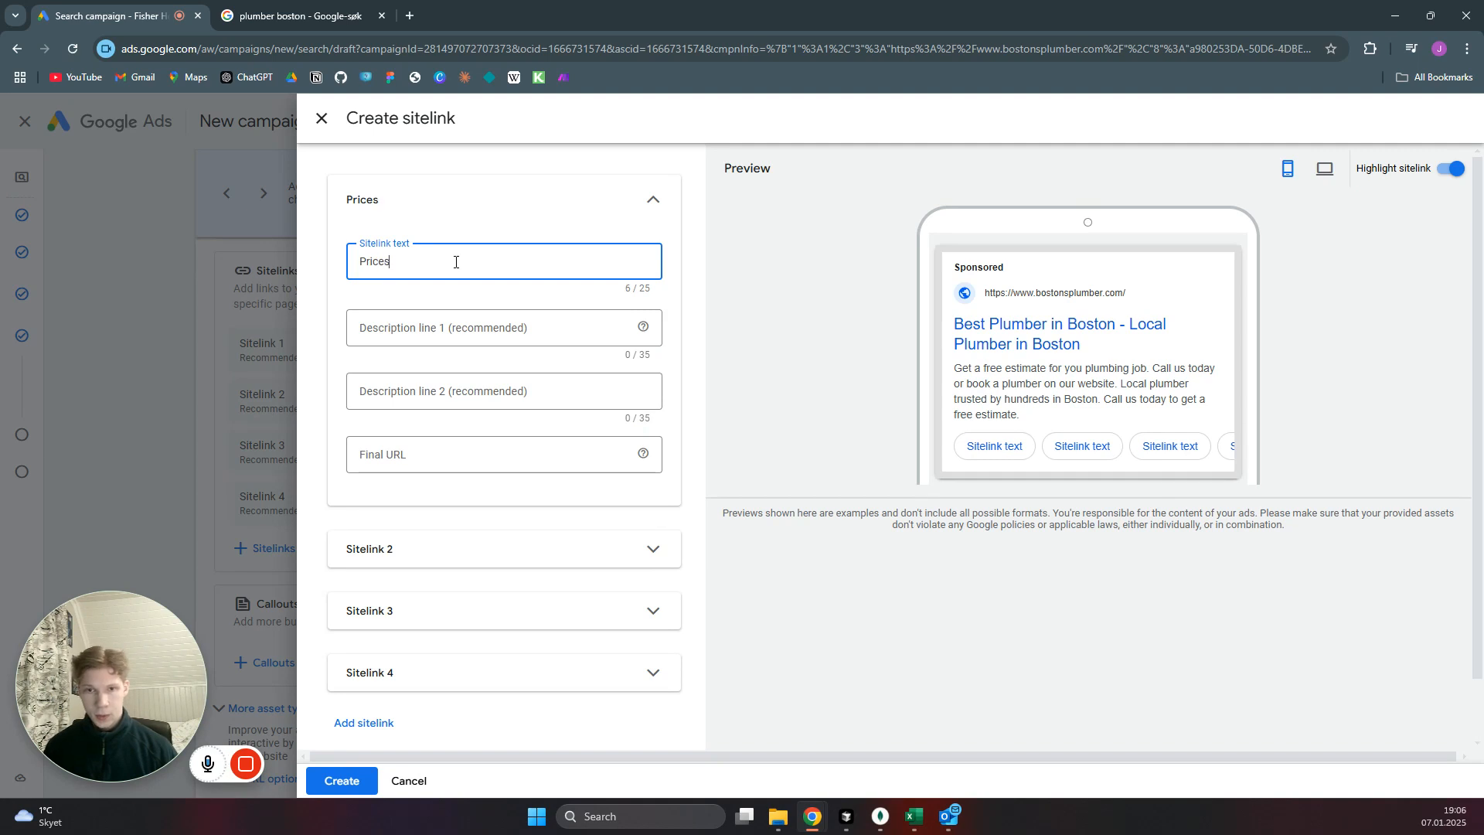
click(451, 456)
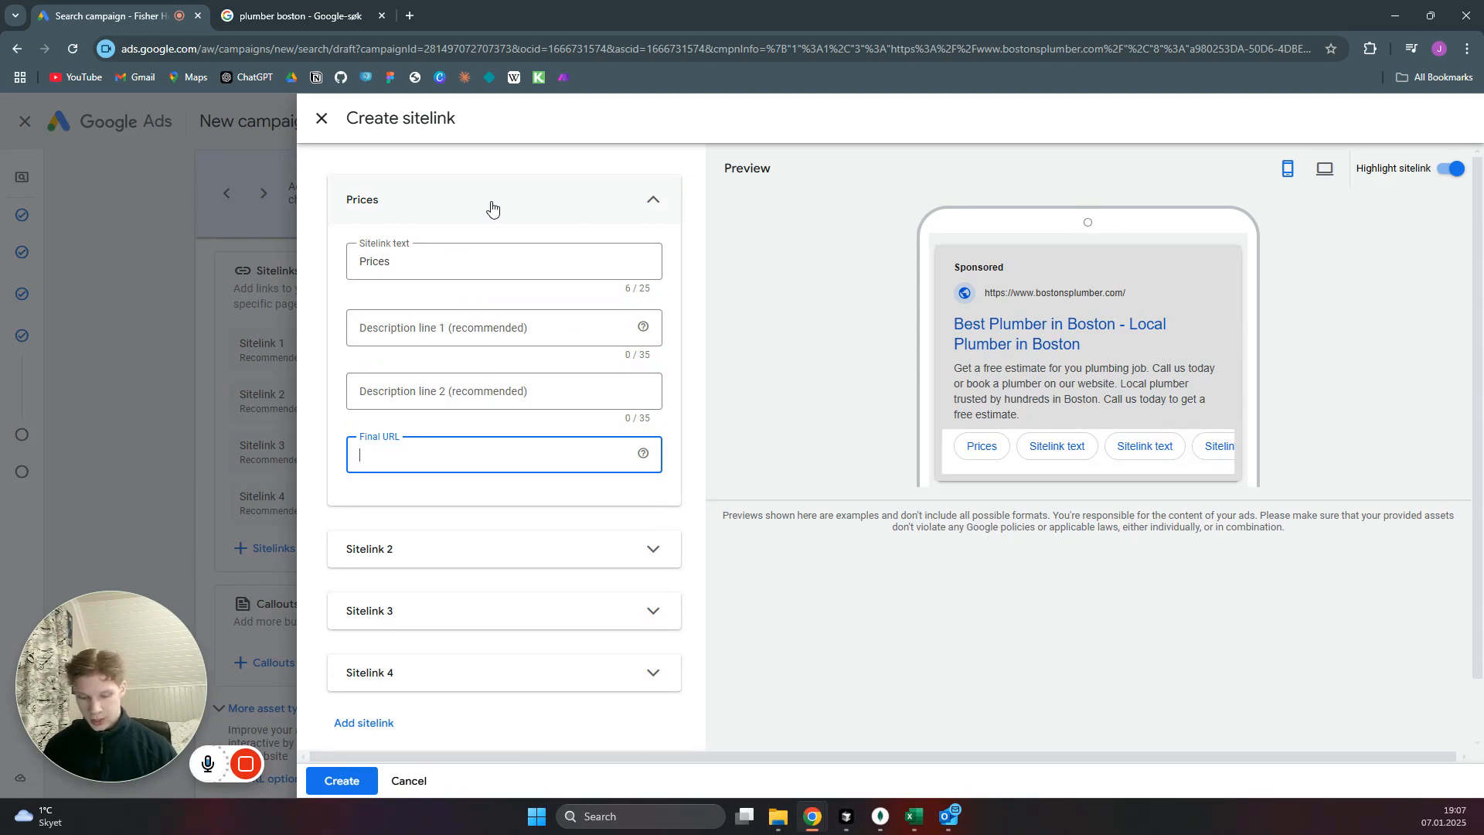
text(https://www.bostonsplumber.com/)
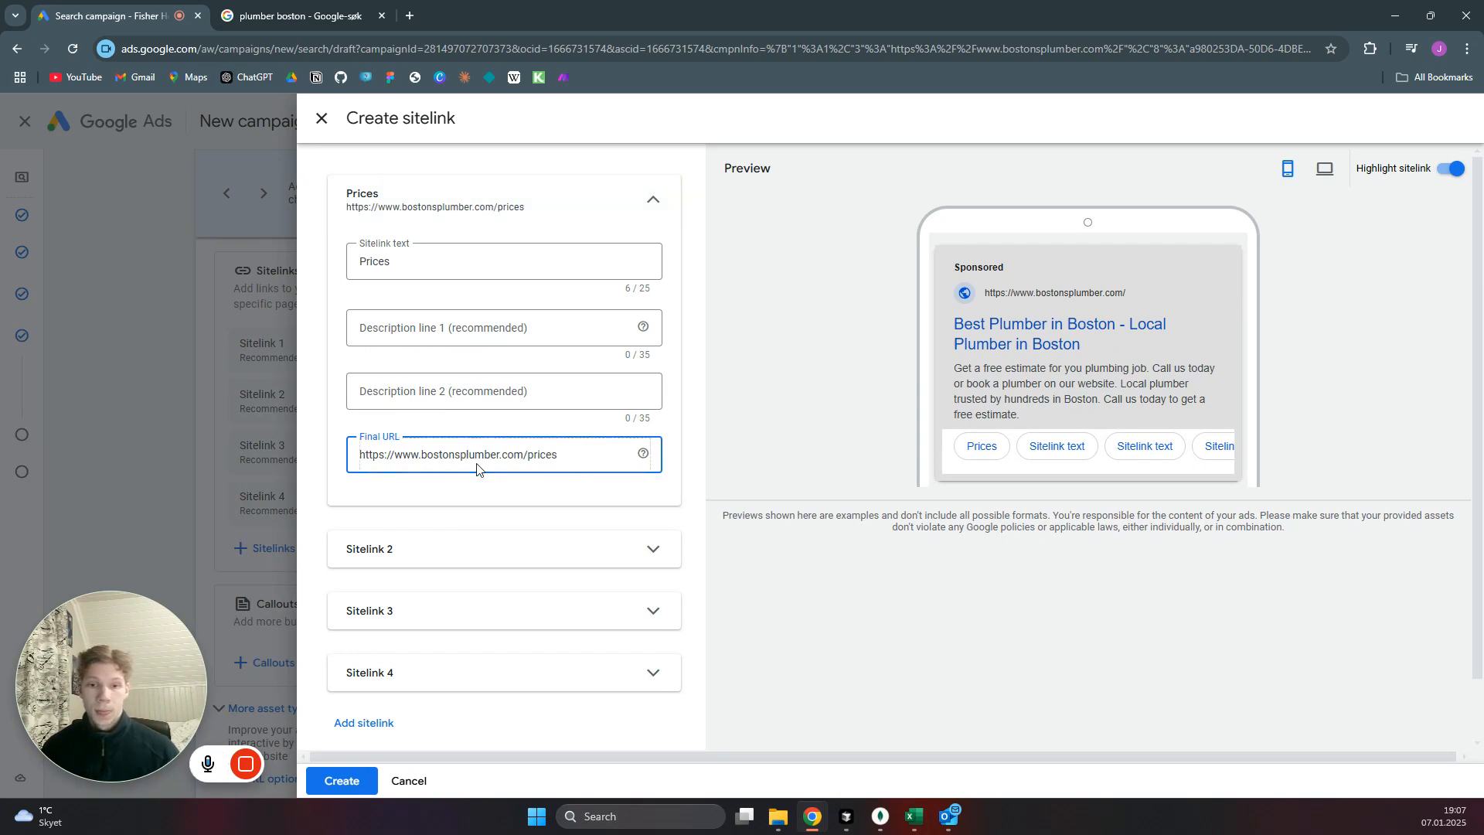
Expand Sitelink 2 and set its sitelink text to Service Areas.
click(650, 549)
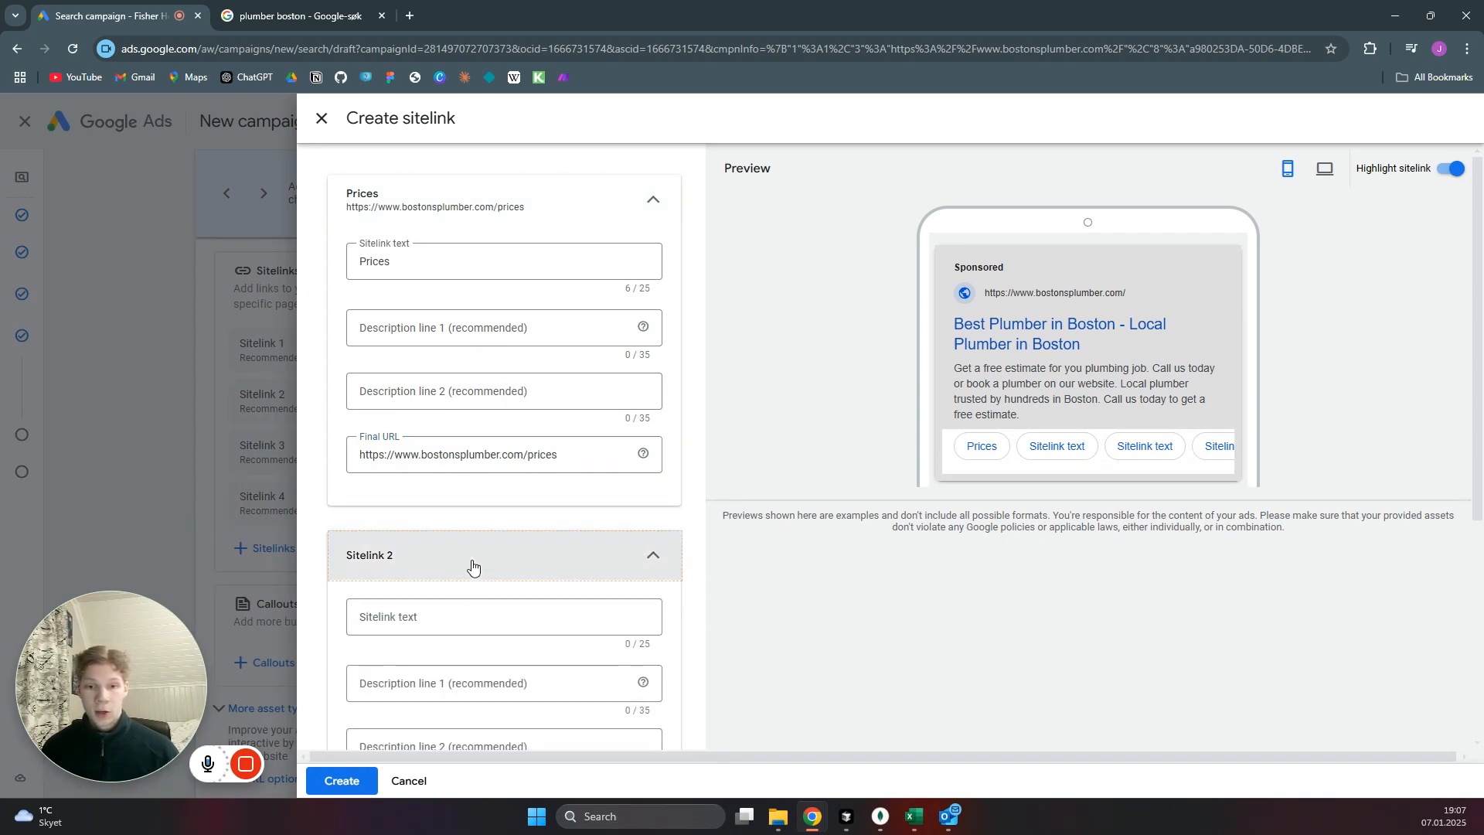
click(464, 613)
scroll(507, 510, down, 4)
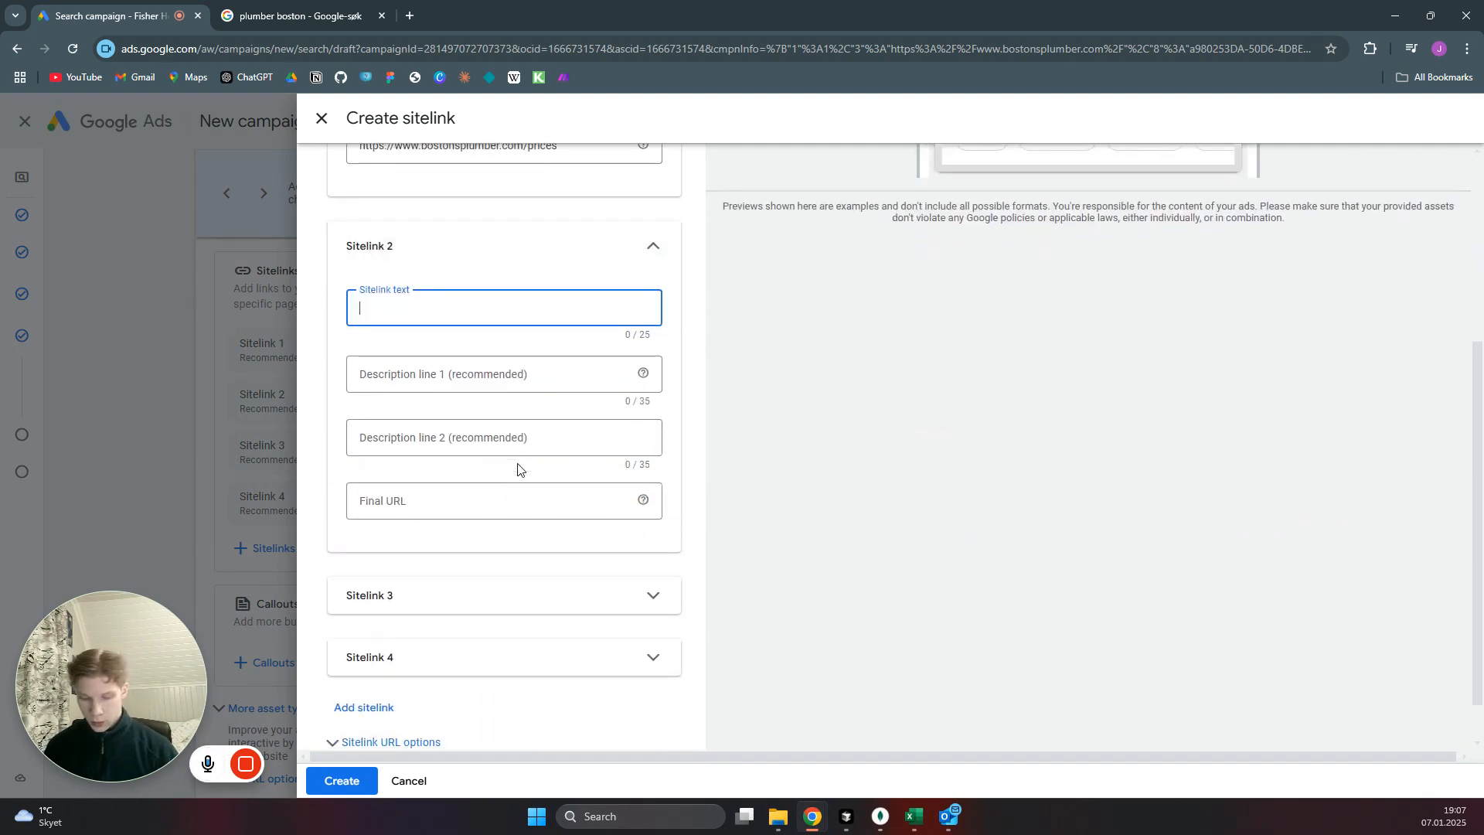
text(Service)
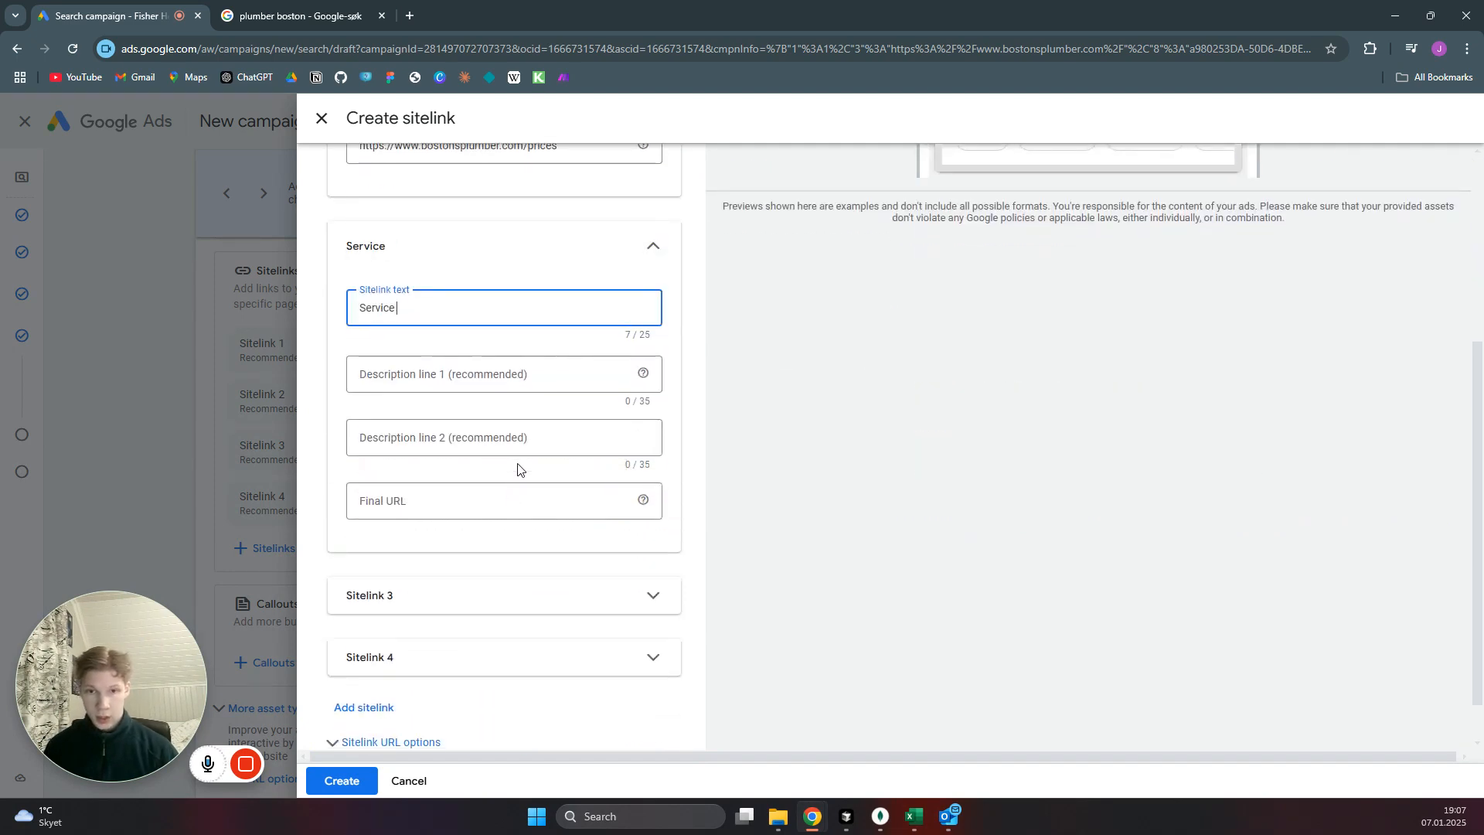
text( Areas)
click(471, 510)
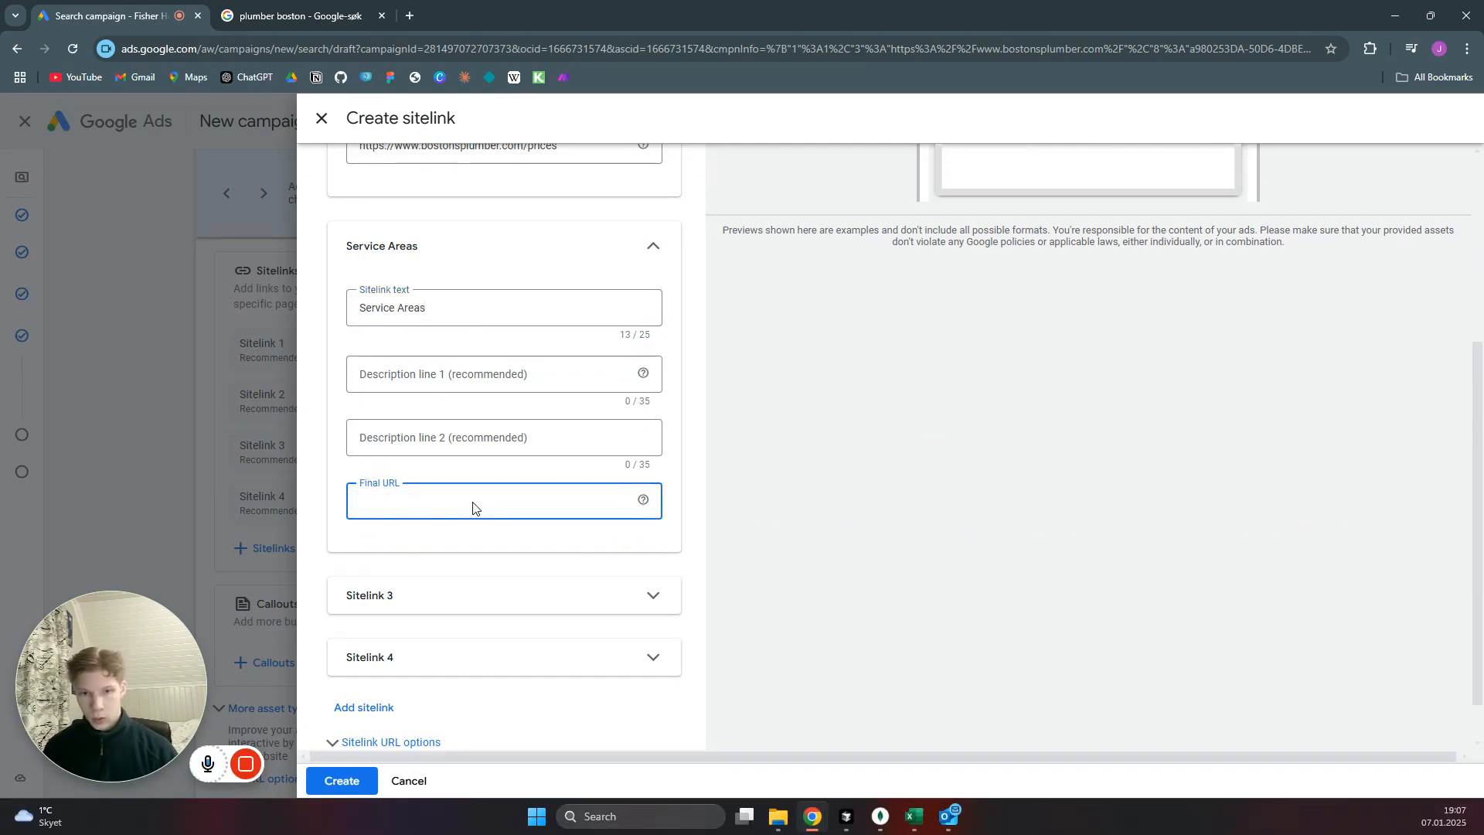
text(https://www.bostonsplumber.com/)
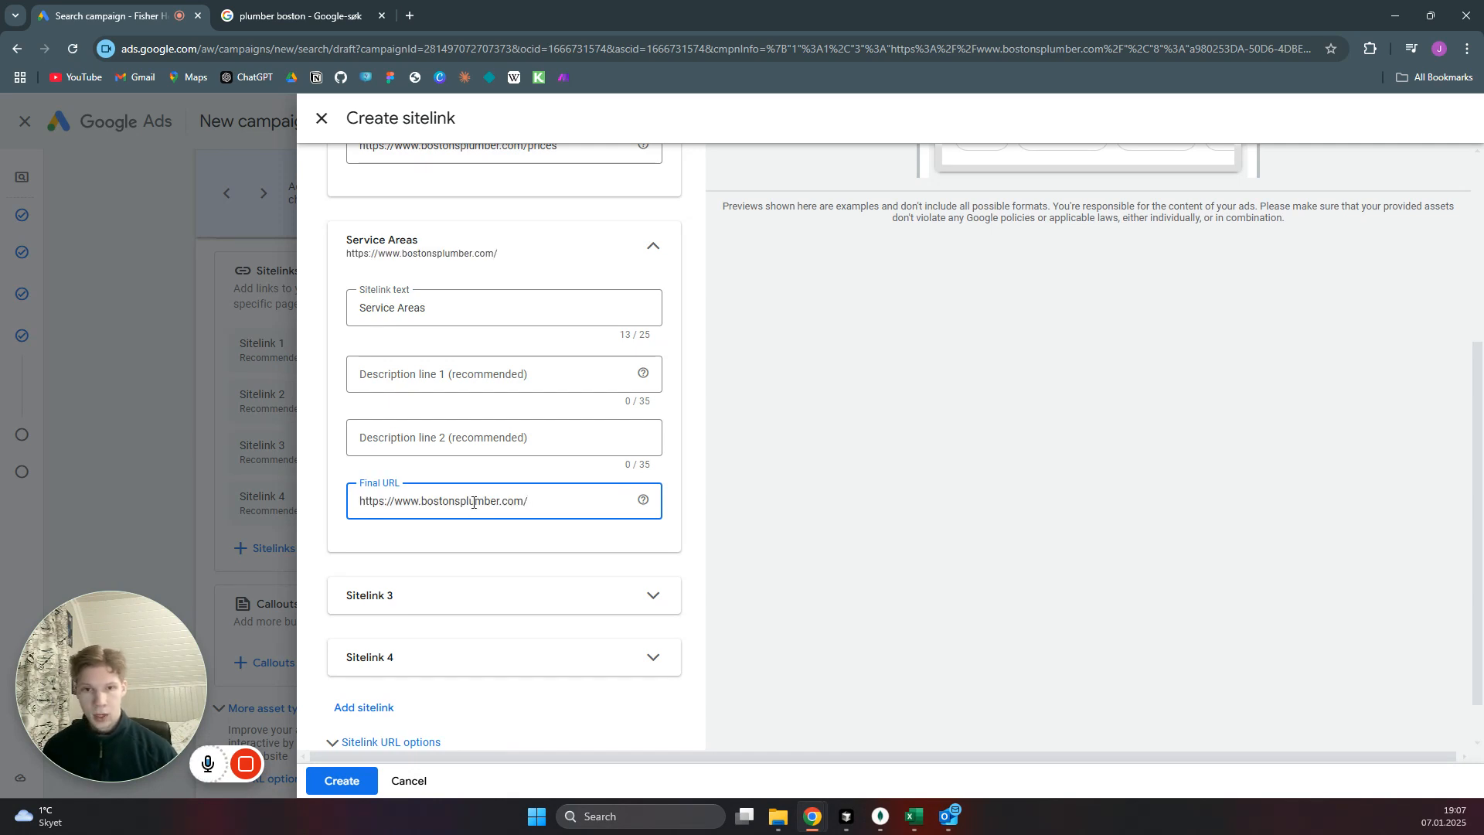
text(seri)
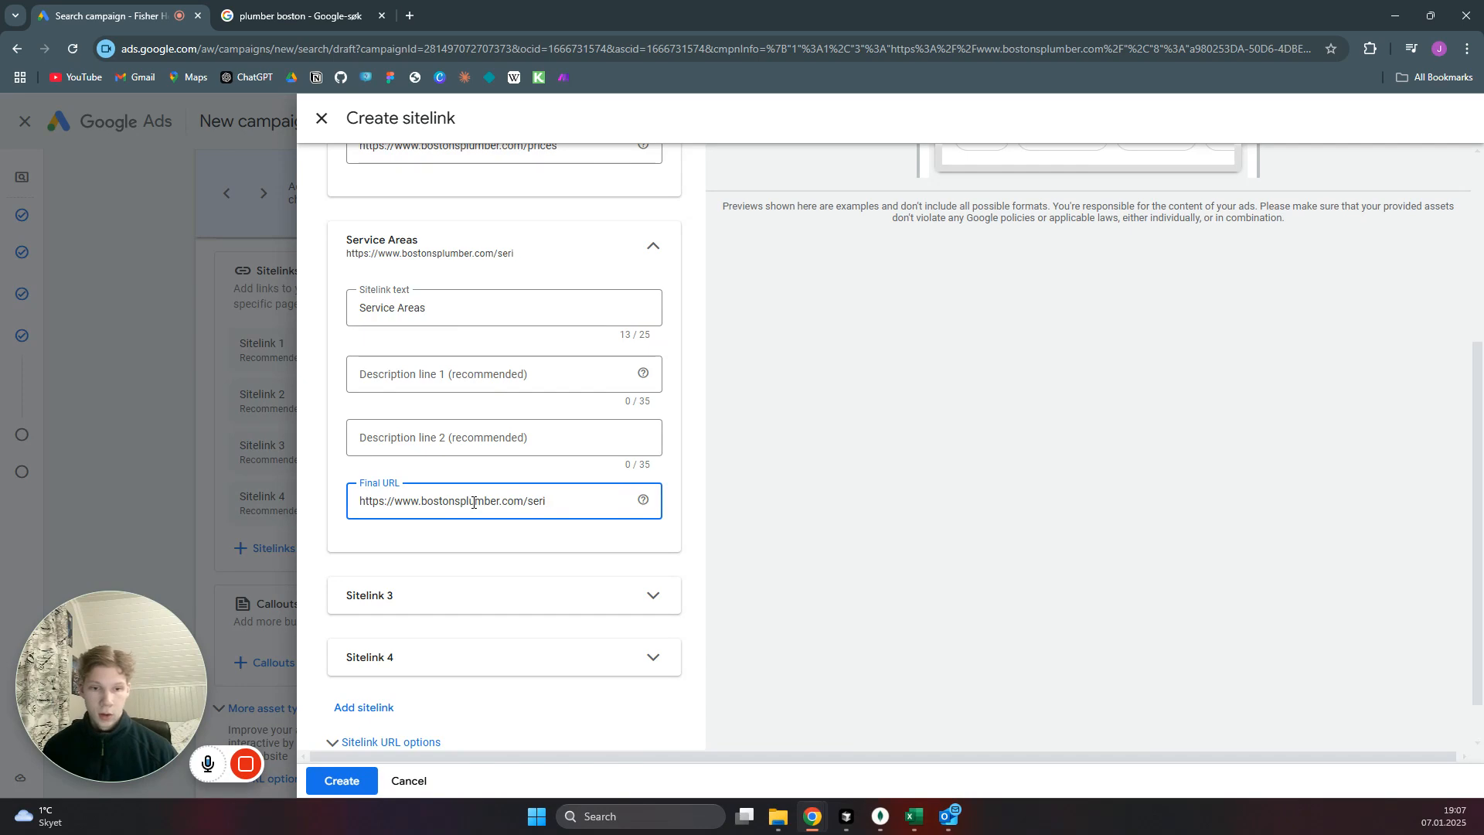
text(vice-area)
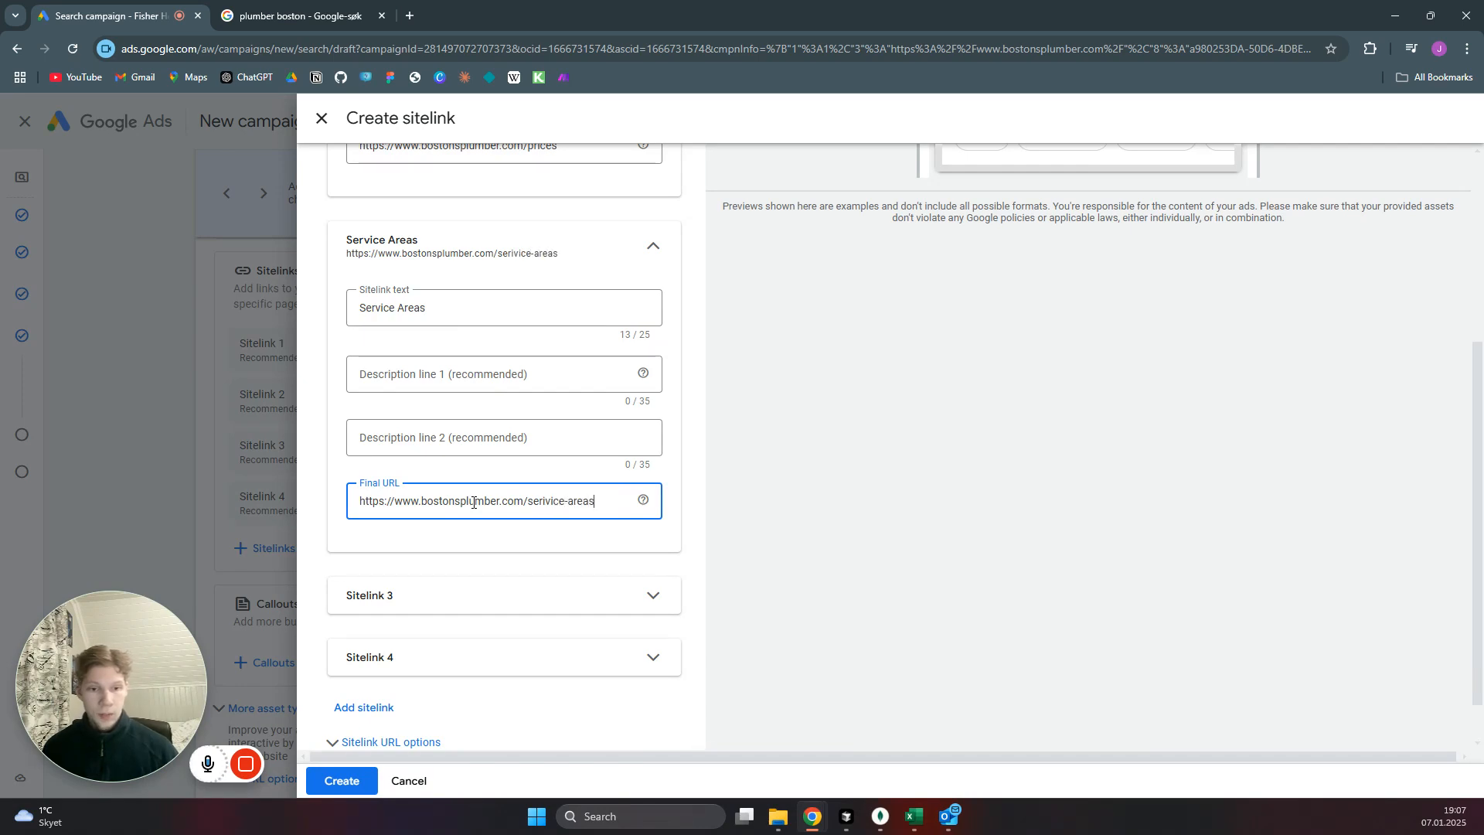
text(s)
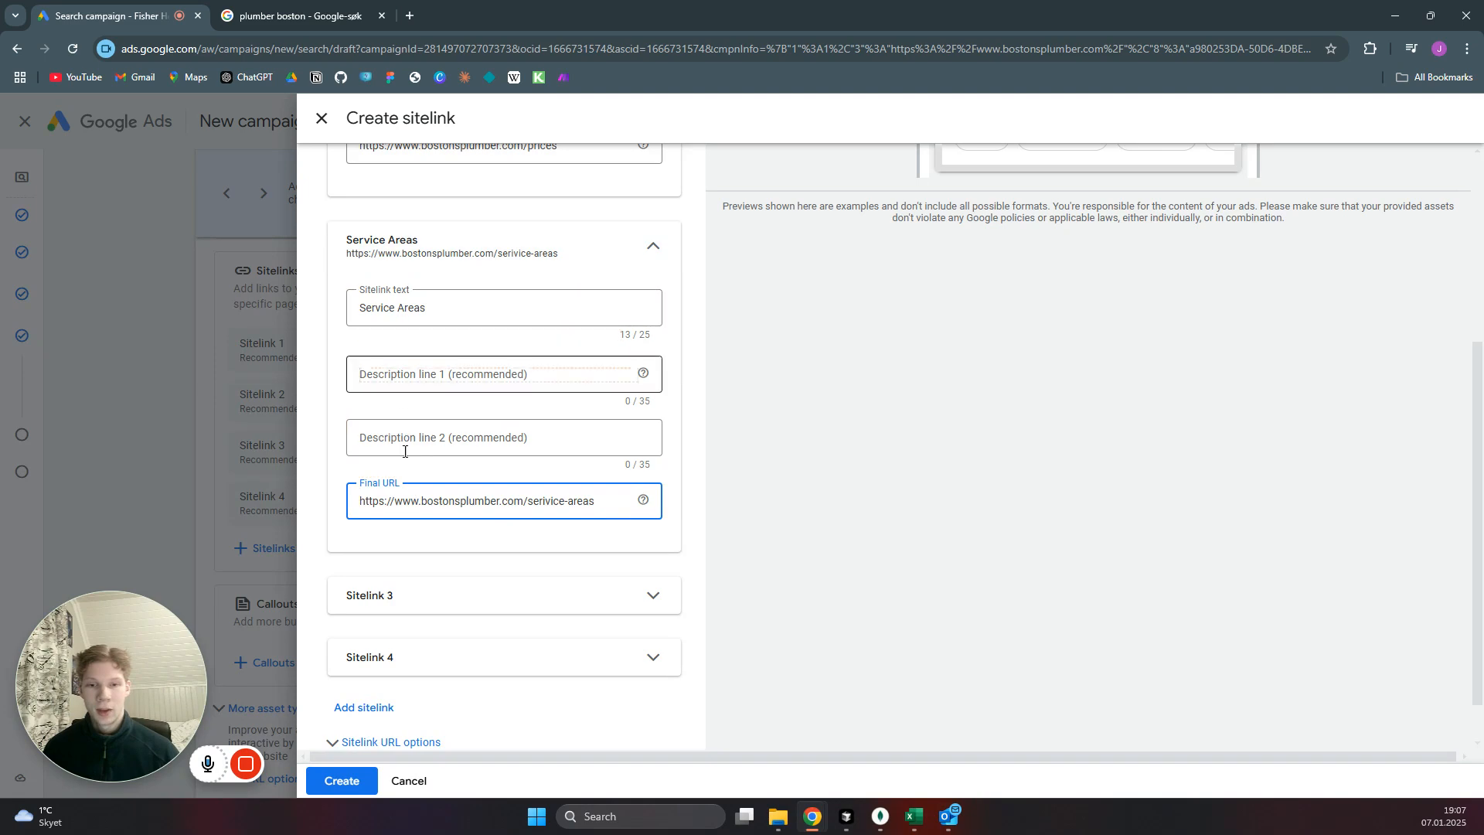
Expand Sitelink 3 and set its sitelink text to Services.
scroll(439, 510, up, 2)
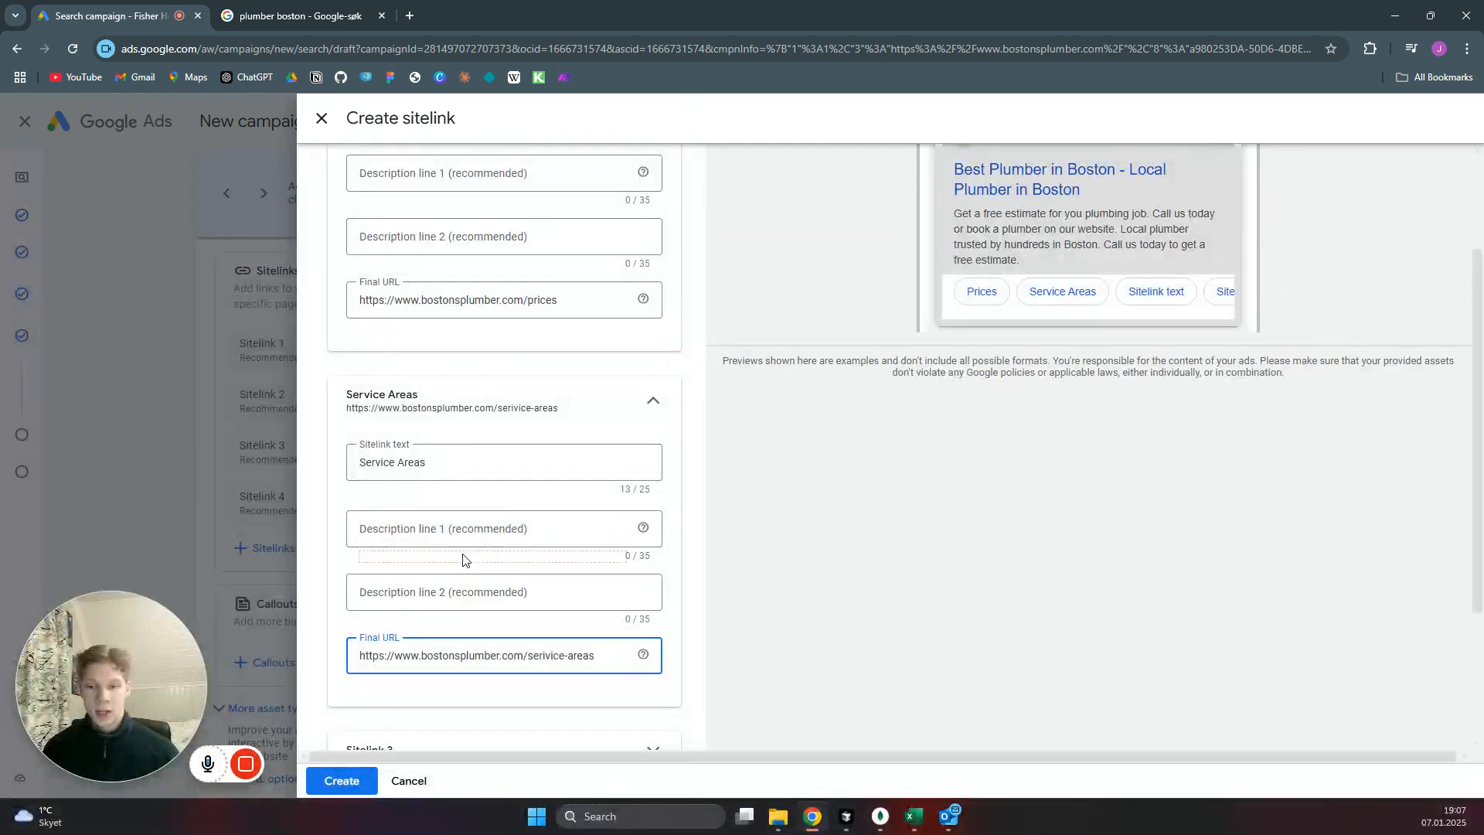
scroll(470, 541, down, 3)
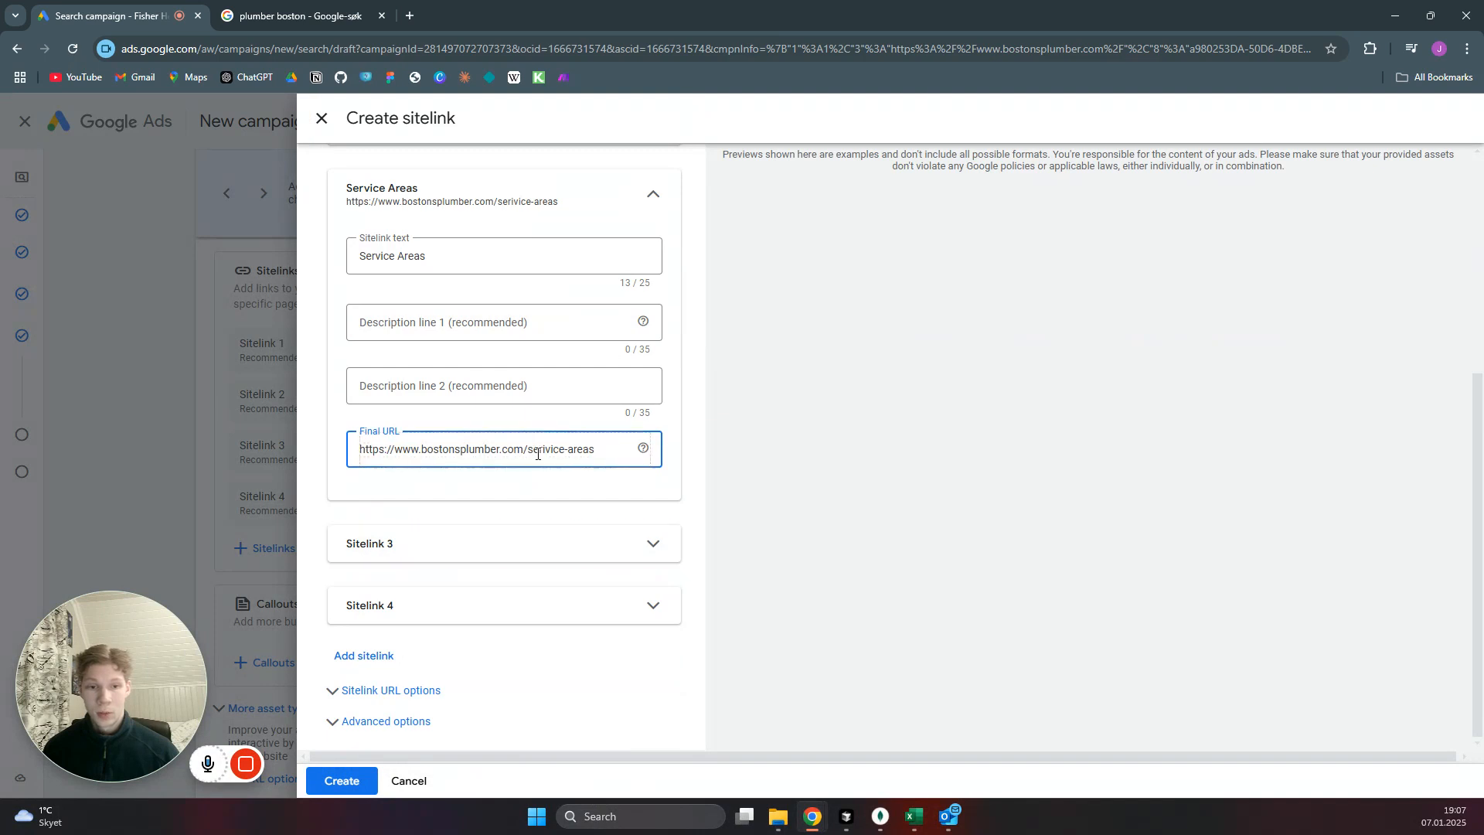
click(651, 535)
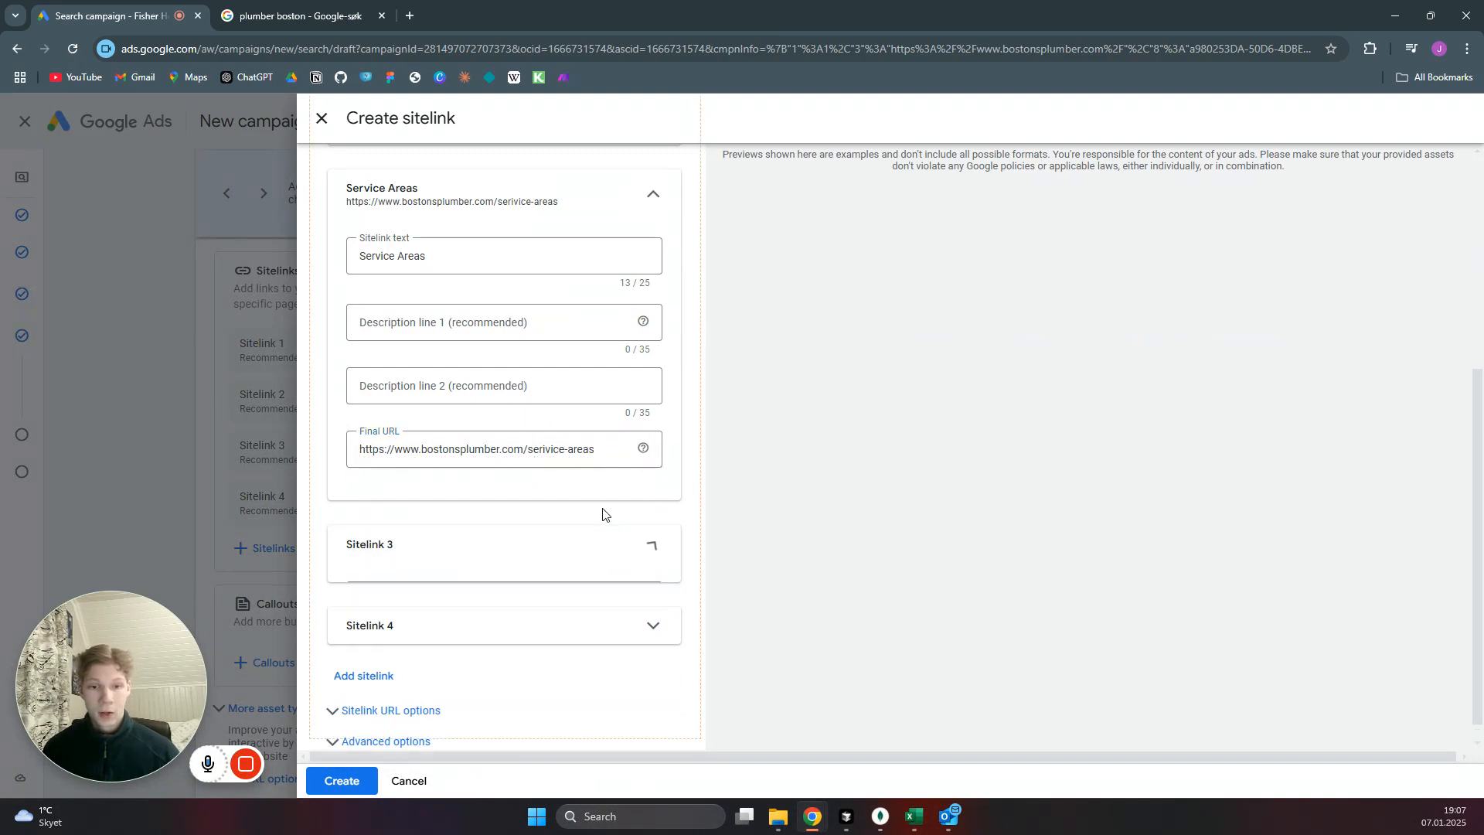
scroll(556, 484, down, 3)
click(452, 383)
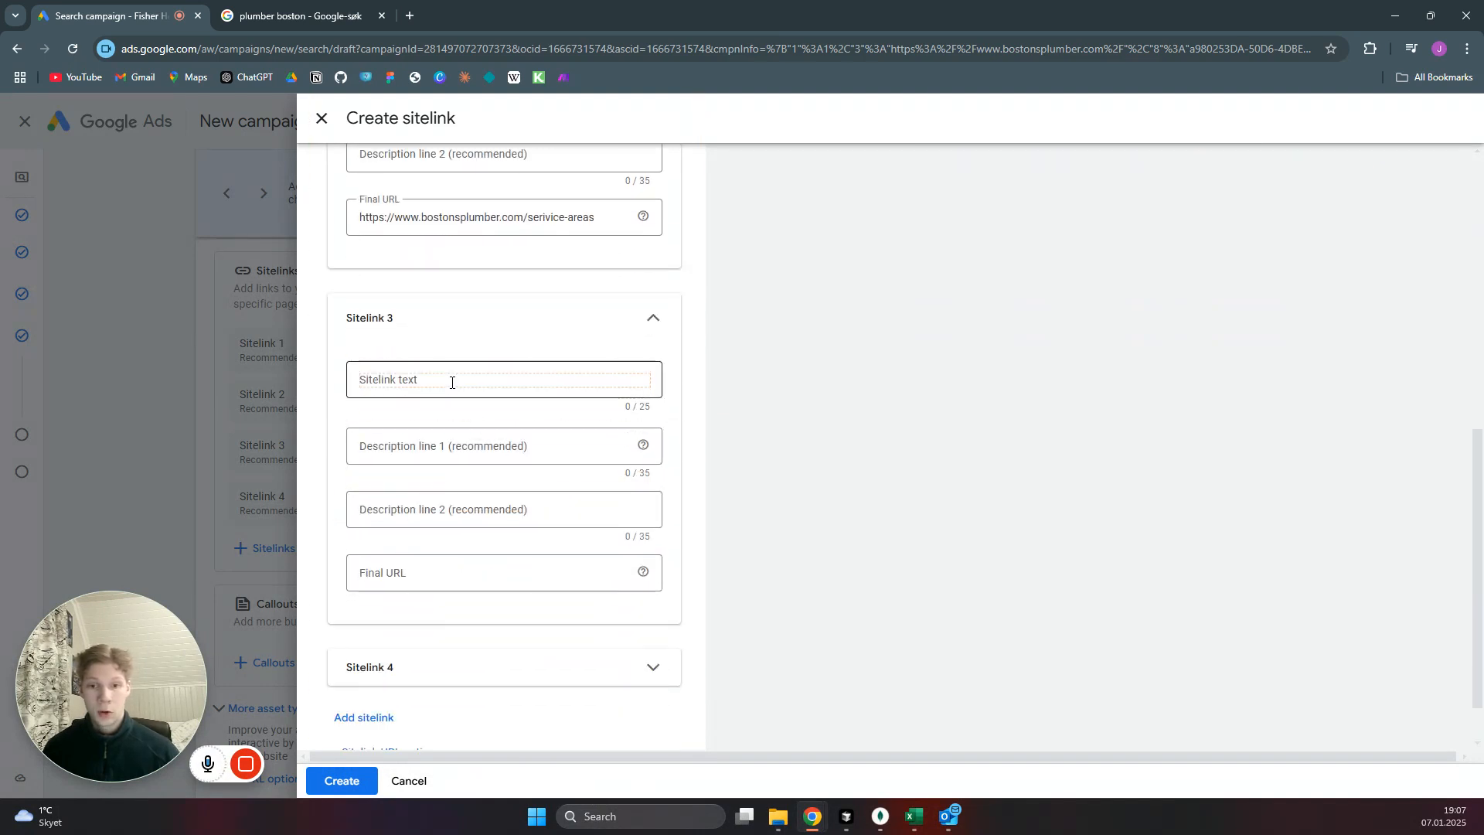
click(452, 381)
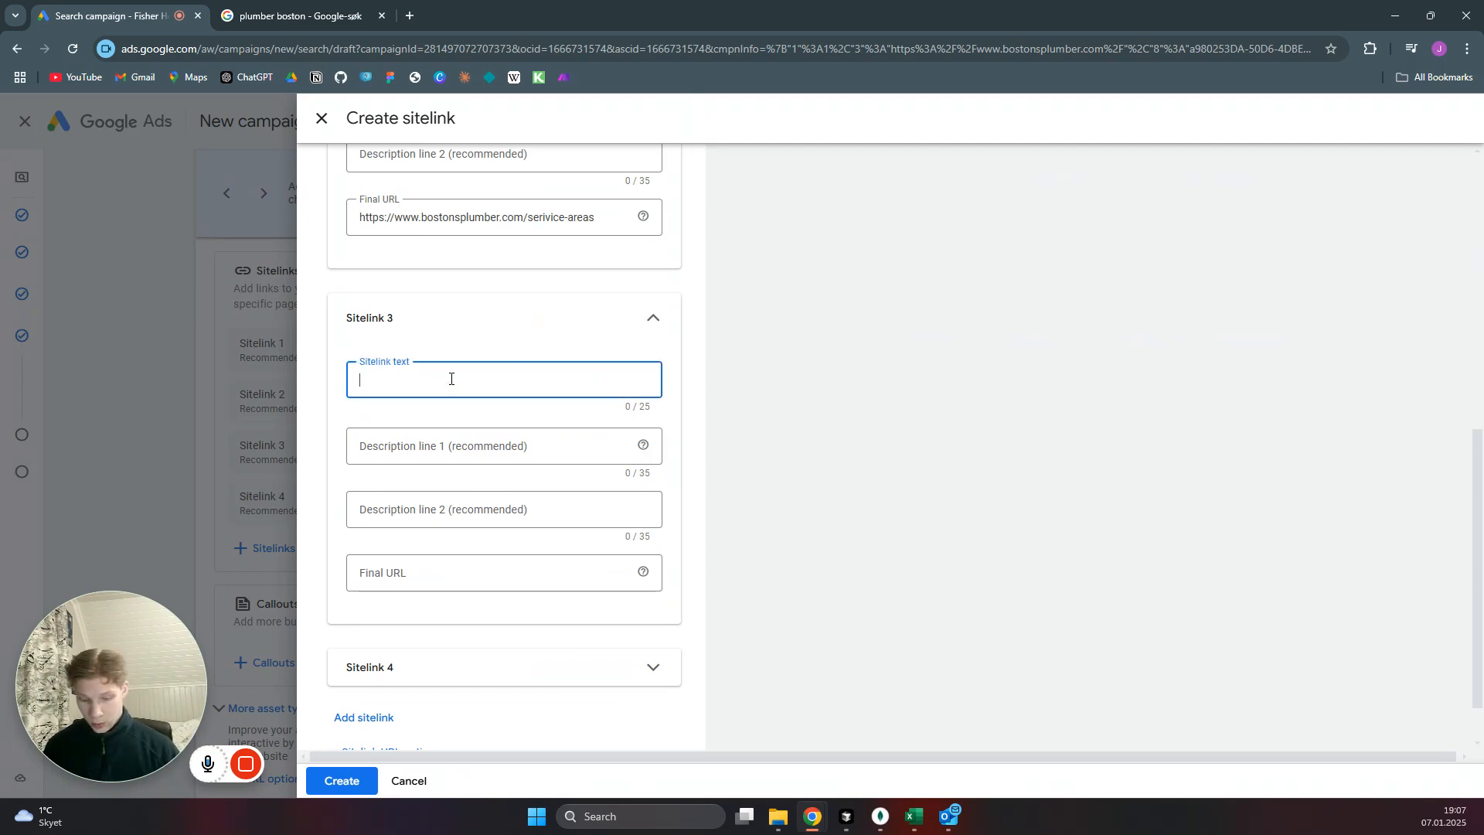
text(Services)
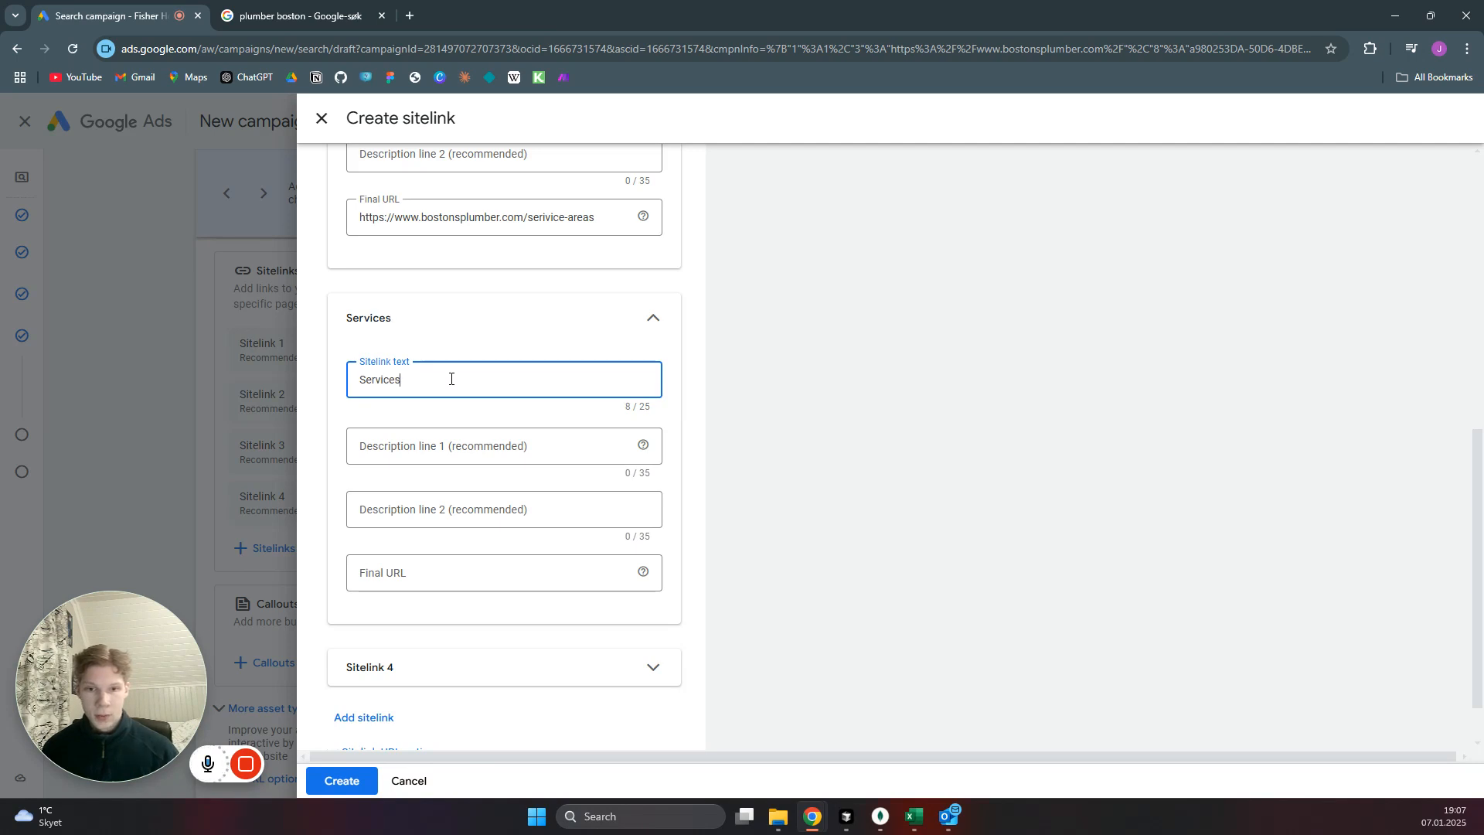
click(506, 574)
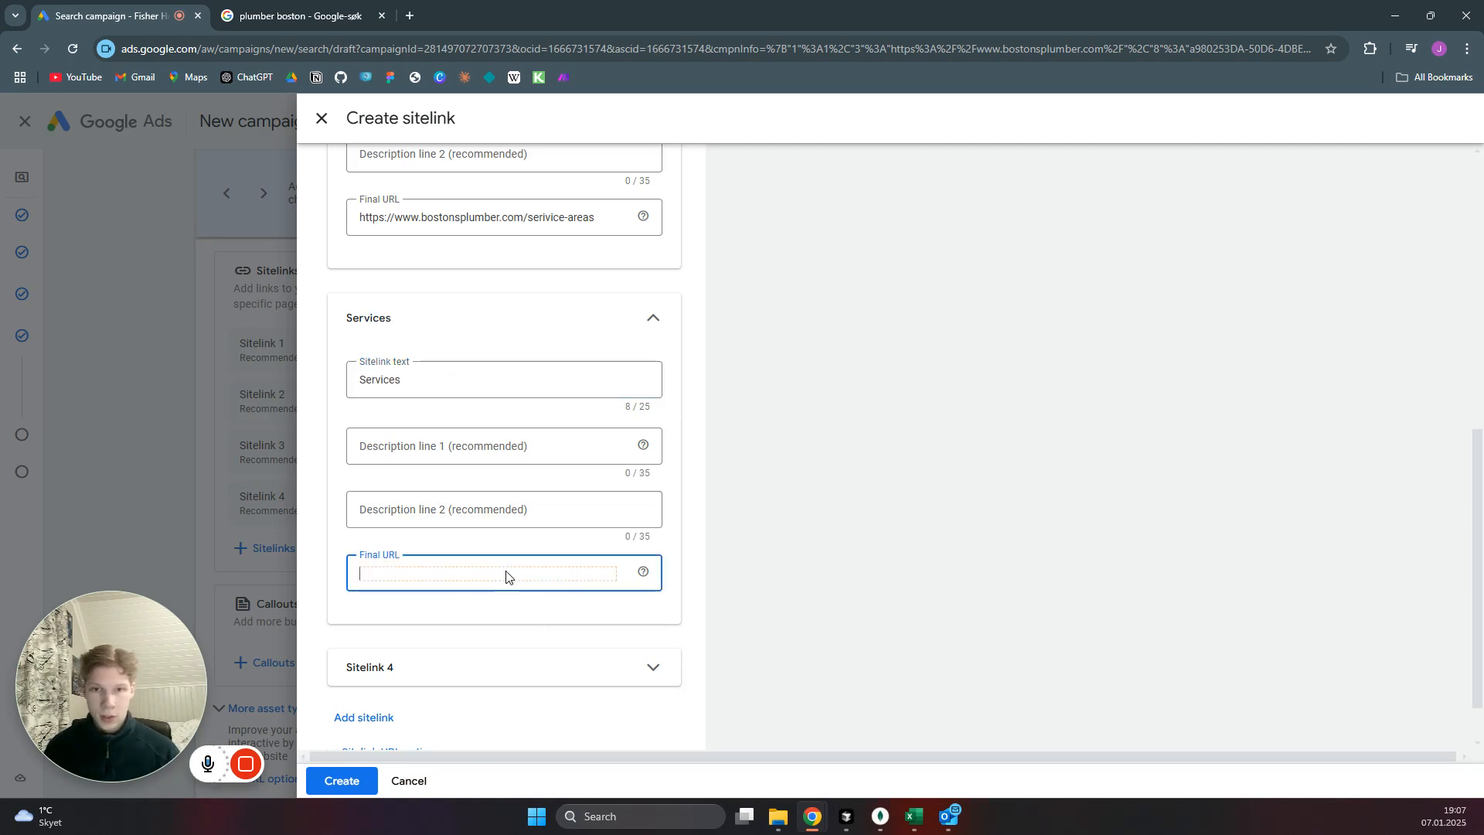
text(https://www.bostonsplumber.com/)
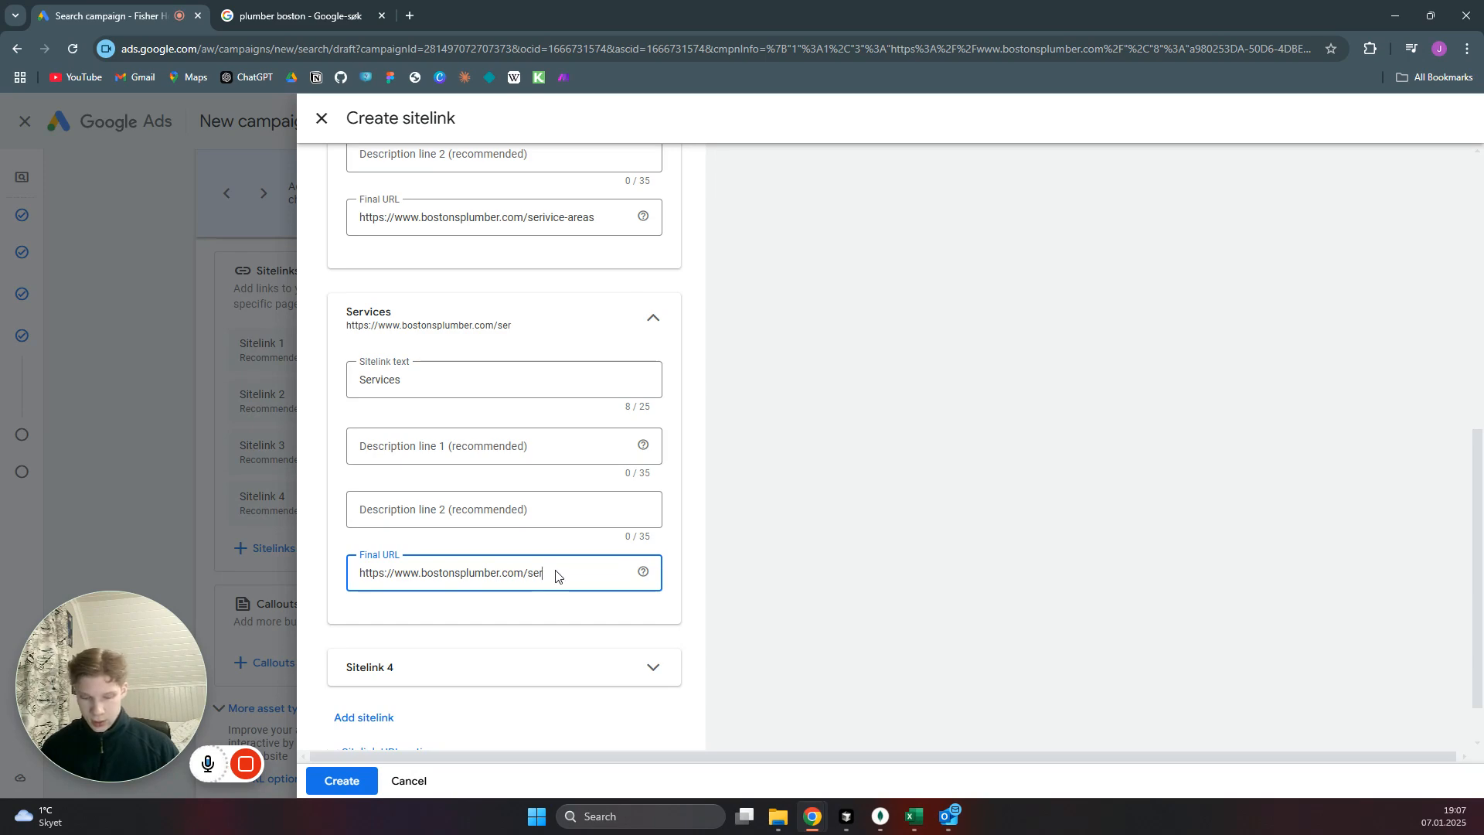
click(345, 781)
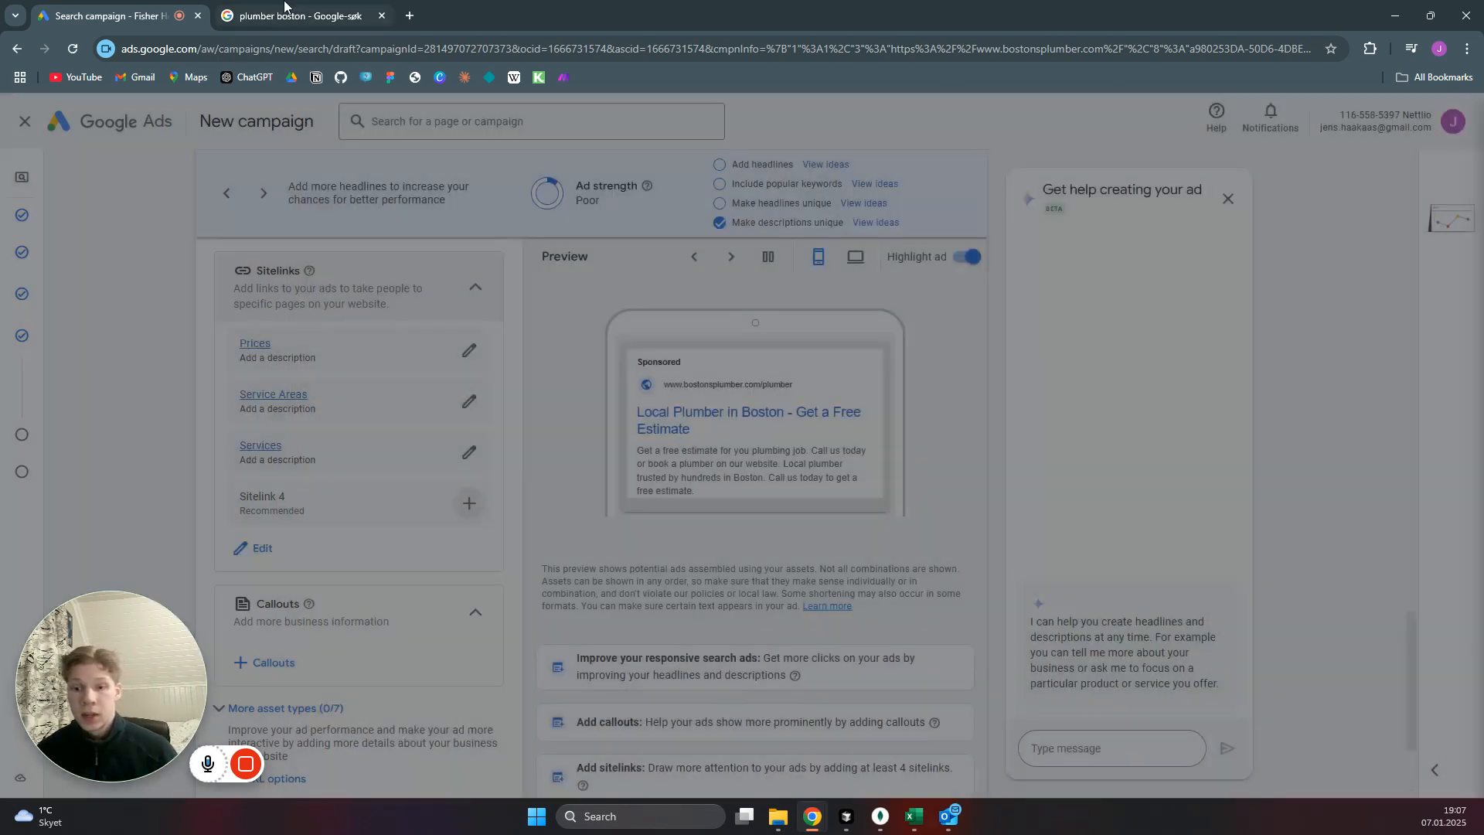
Examine the sponsored ads in the "plumber boston" Google results again and return to the ad draft.
click(284, 8)
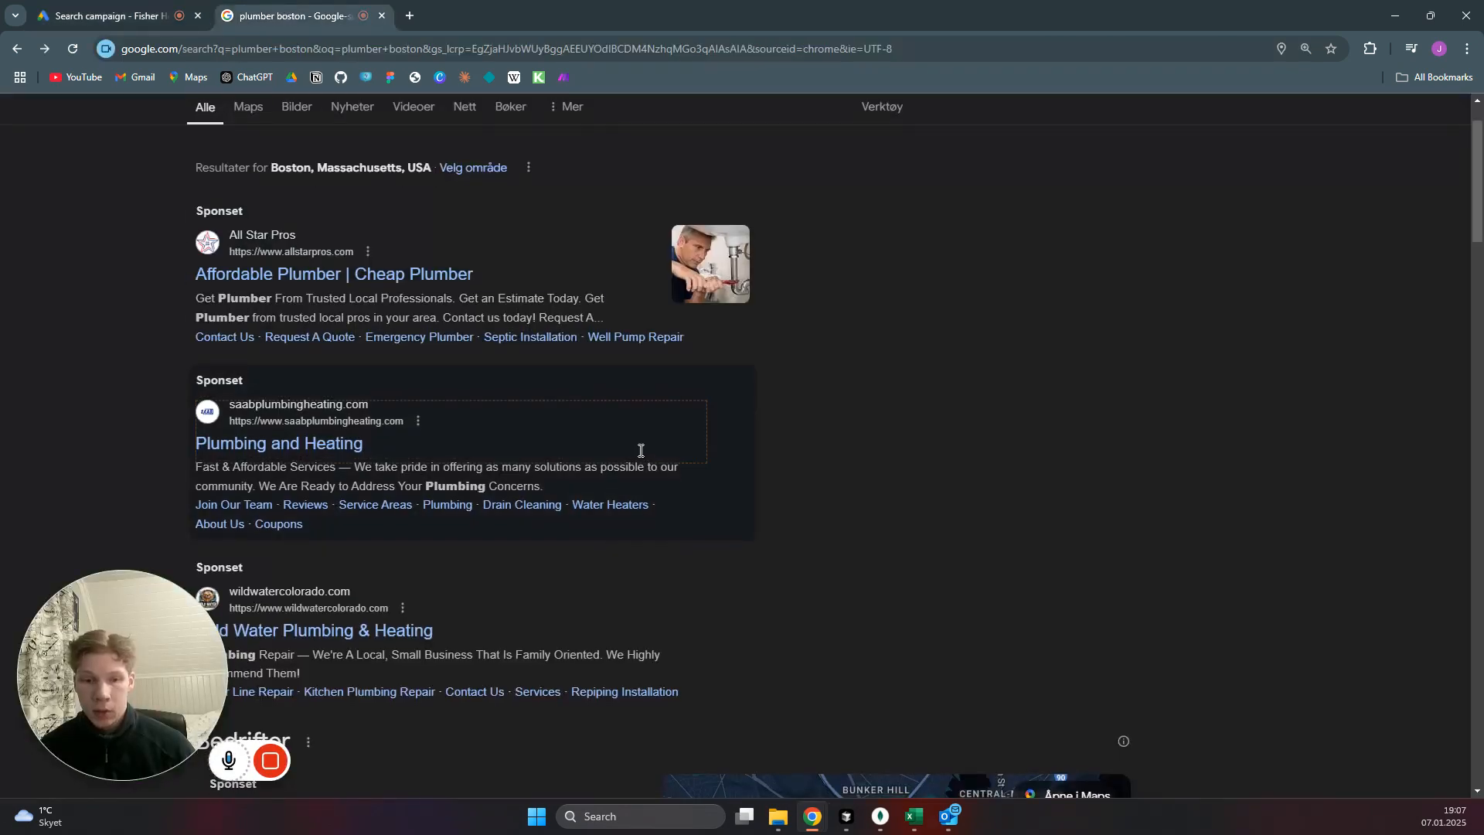
scroll(587, 464, down, 3)
scroll(796, 444, up, 3)
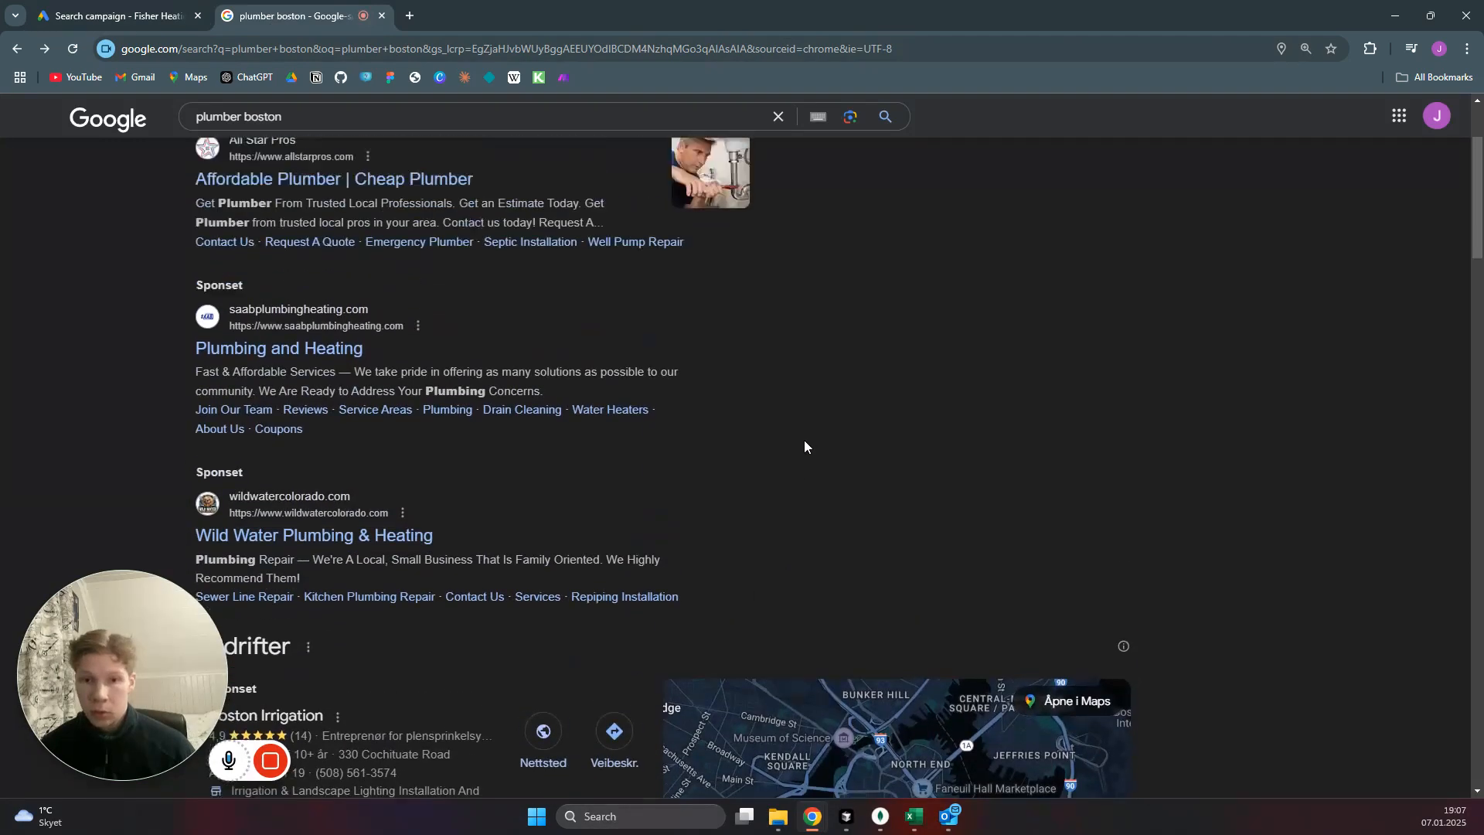
scroll(797, 464, down, 1)
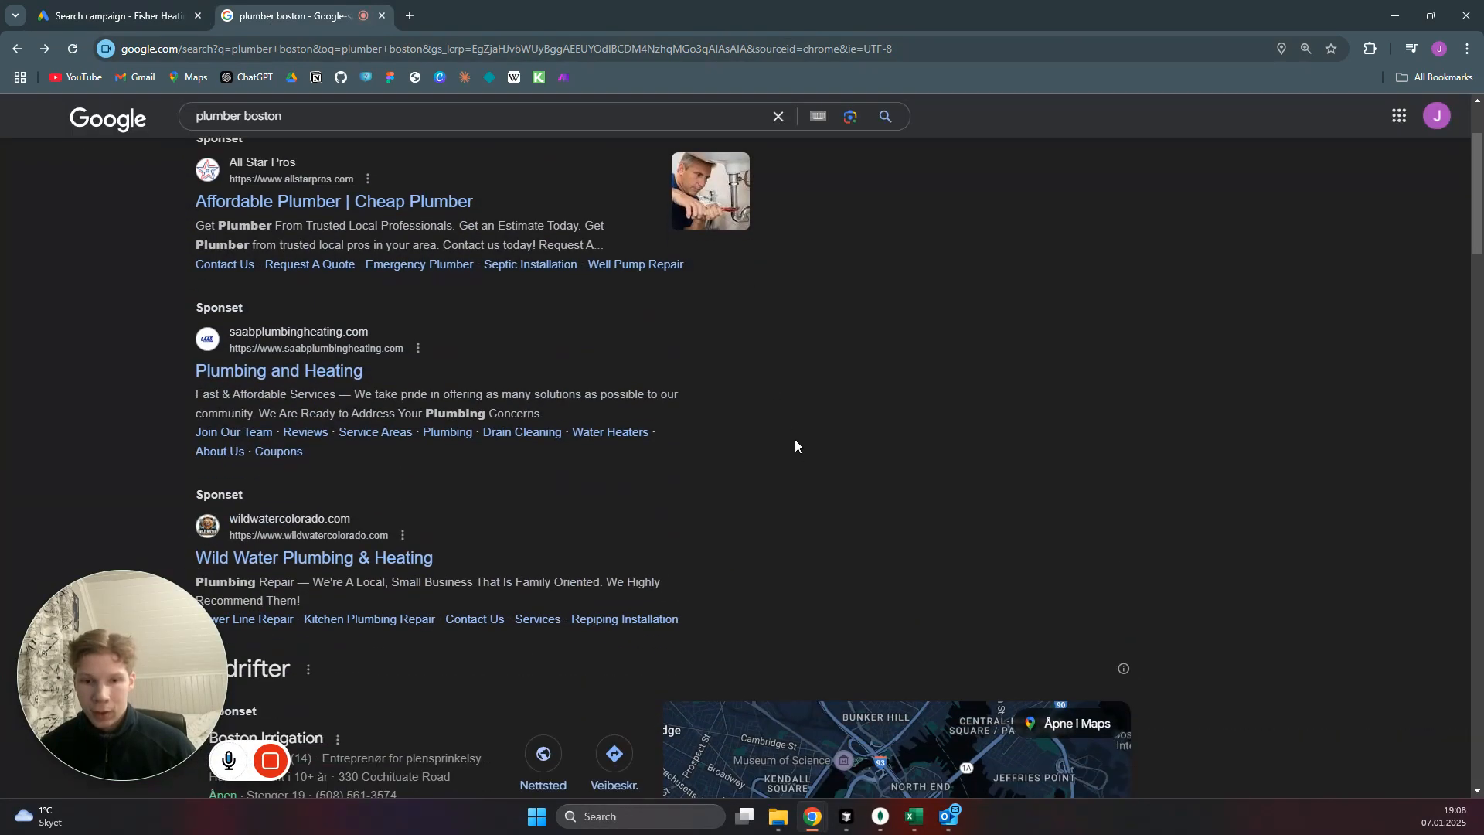
click(116, 16)
Start adding callouts to the campaign, with Free estimate as callout text 1 and Plumber as callout text 2.
scroll(501, 471, down, 1)
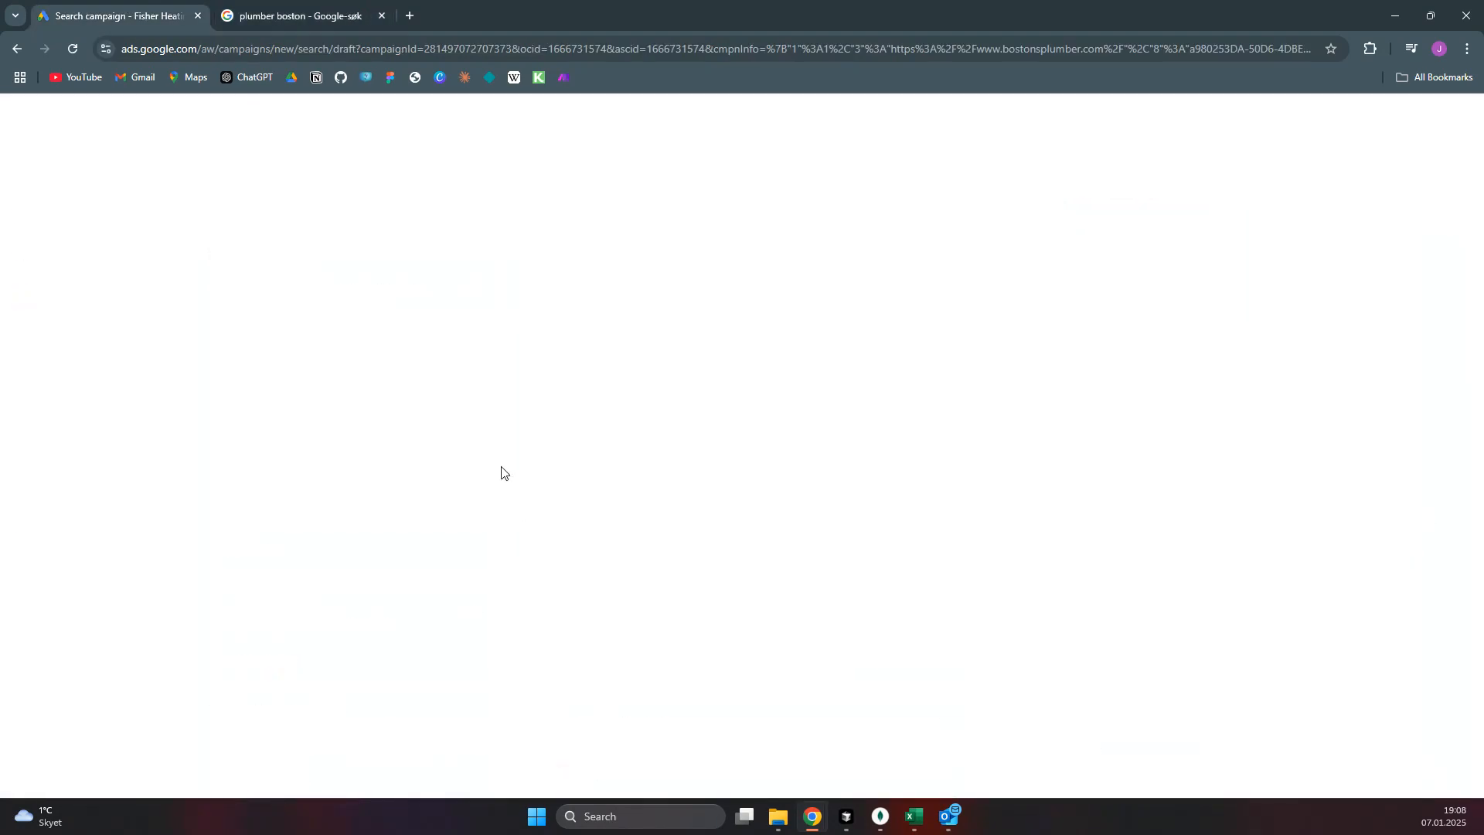
scroll(517, 399, down, 1)
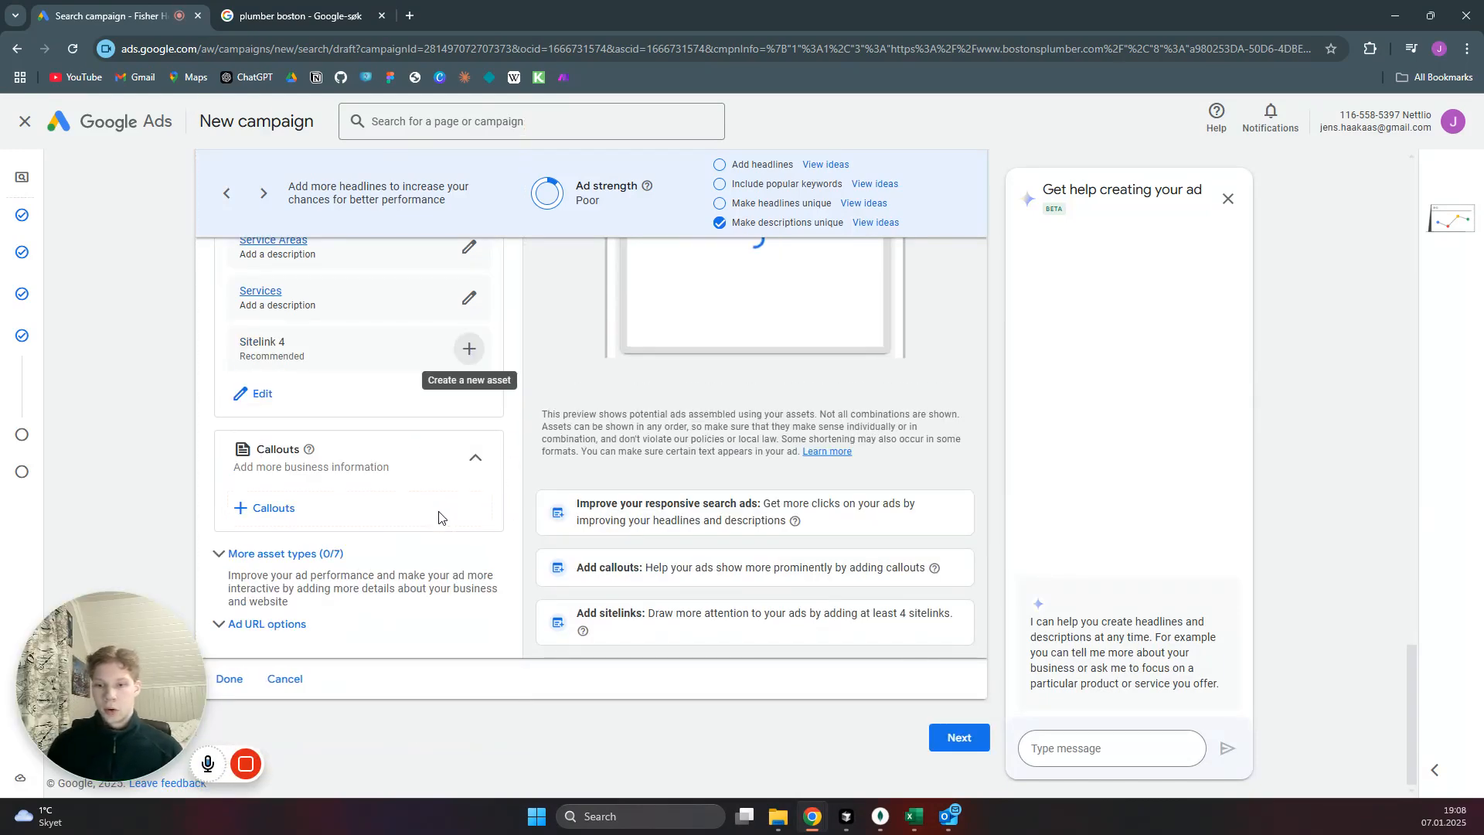
click(275, 510)
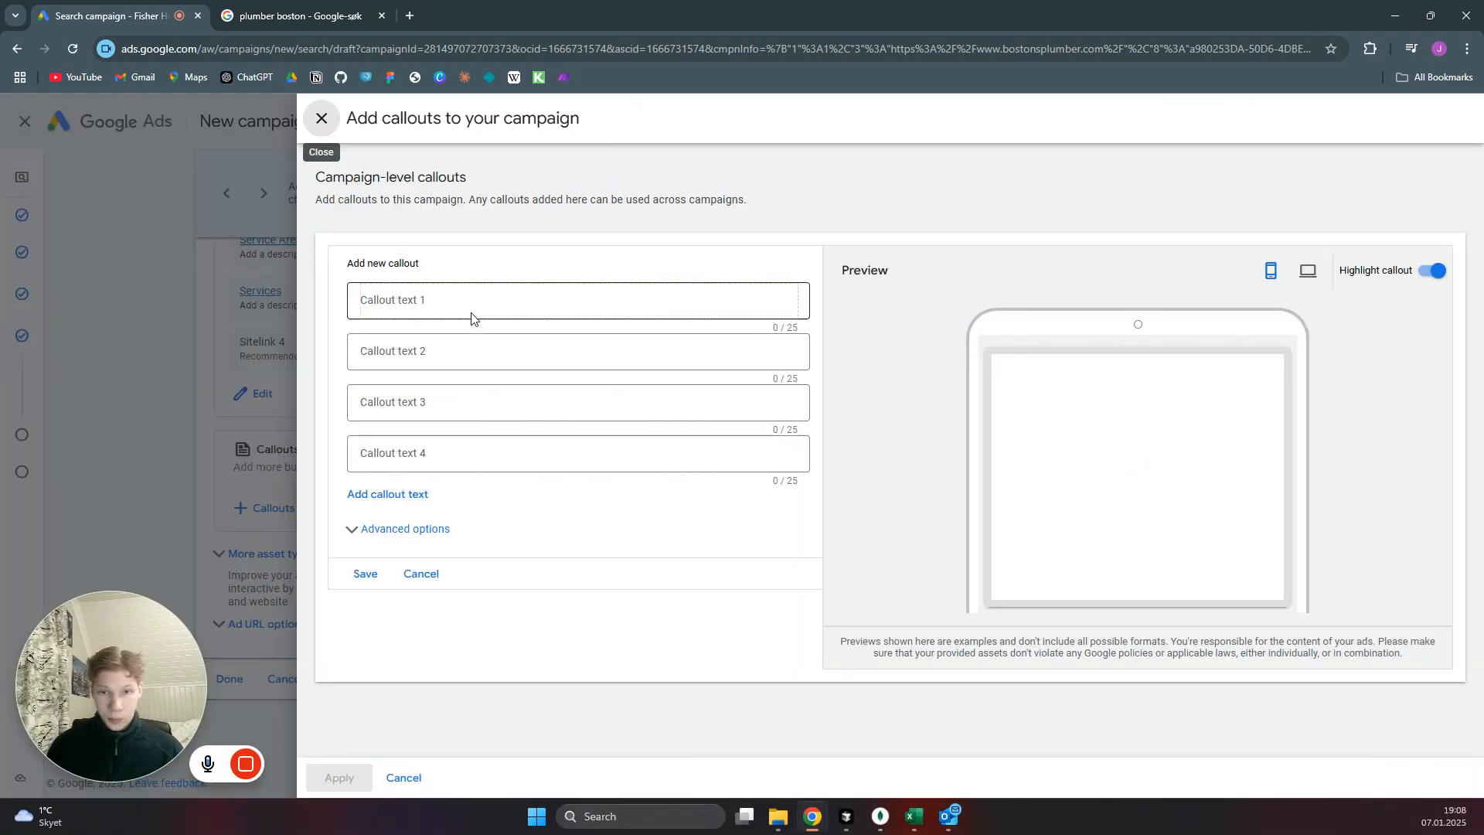
click(472, 303)
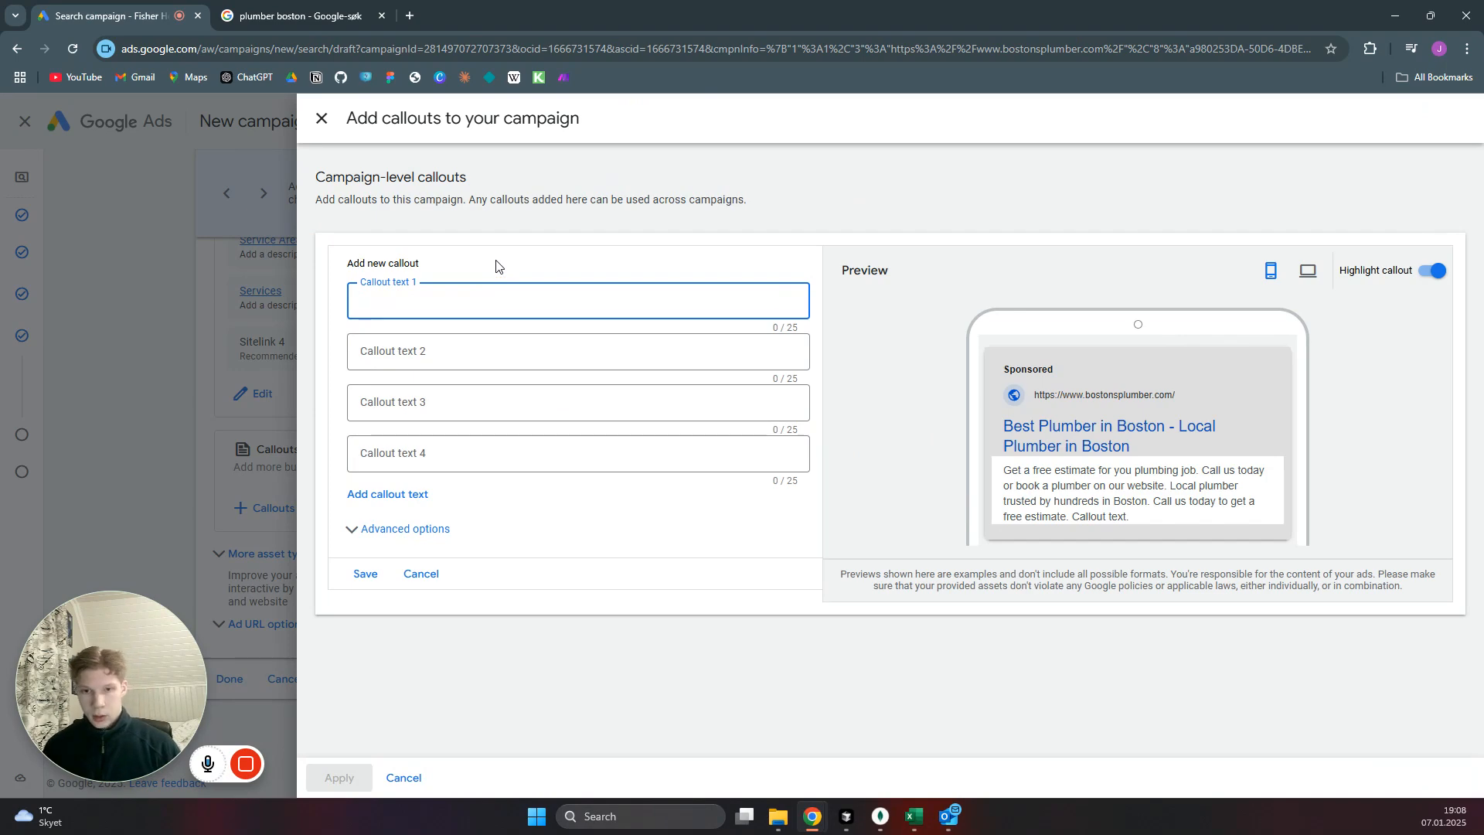
text(ee estimate)
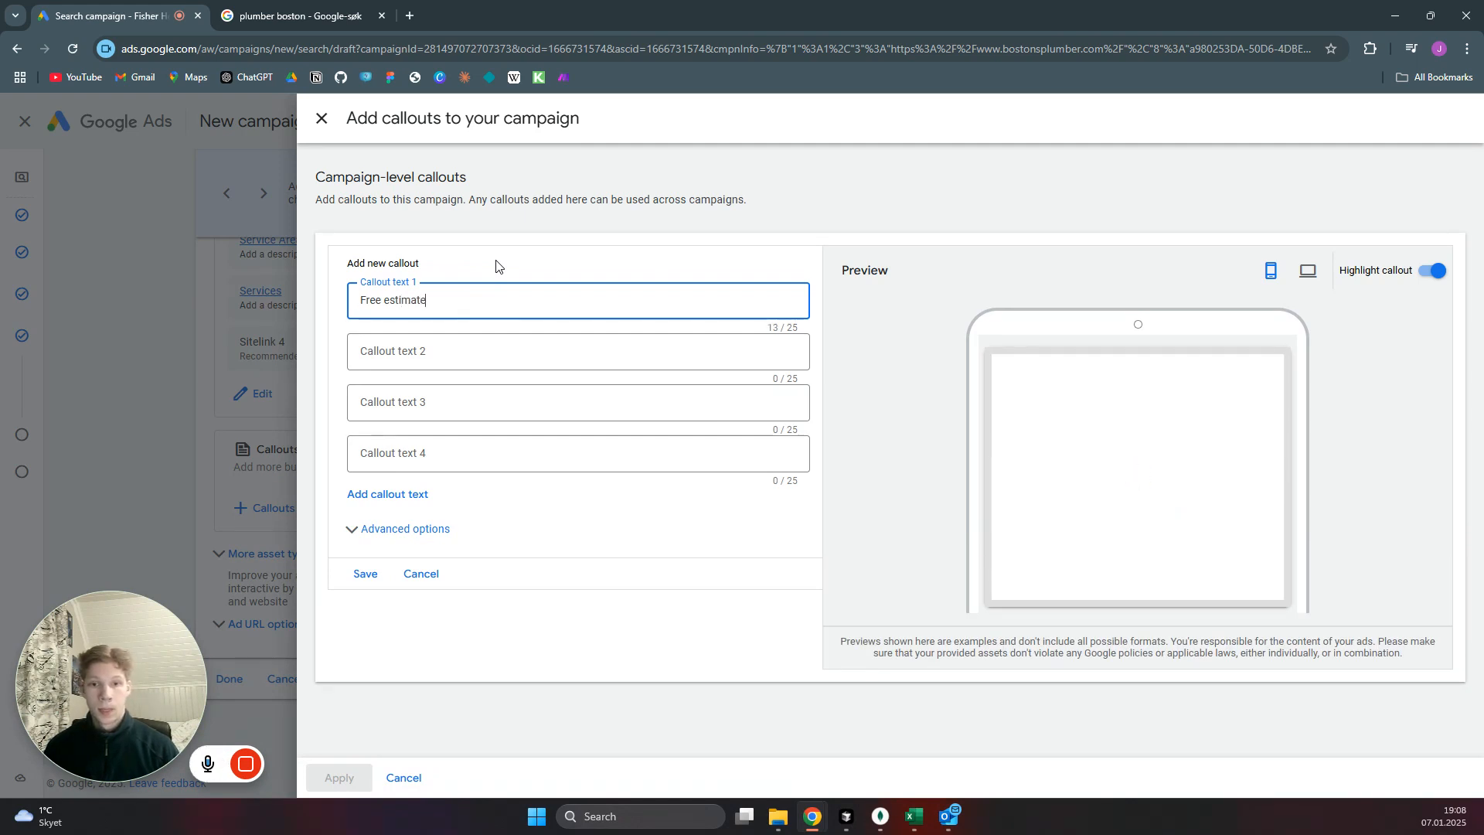
key(Tab)
text(Plumber)
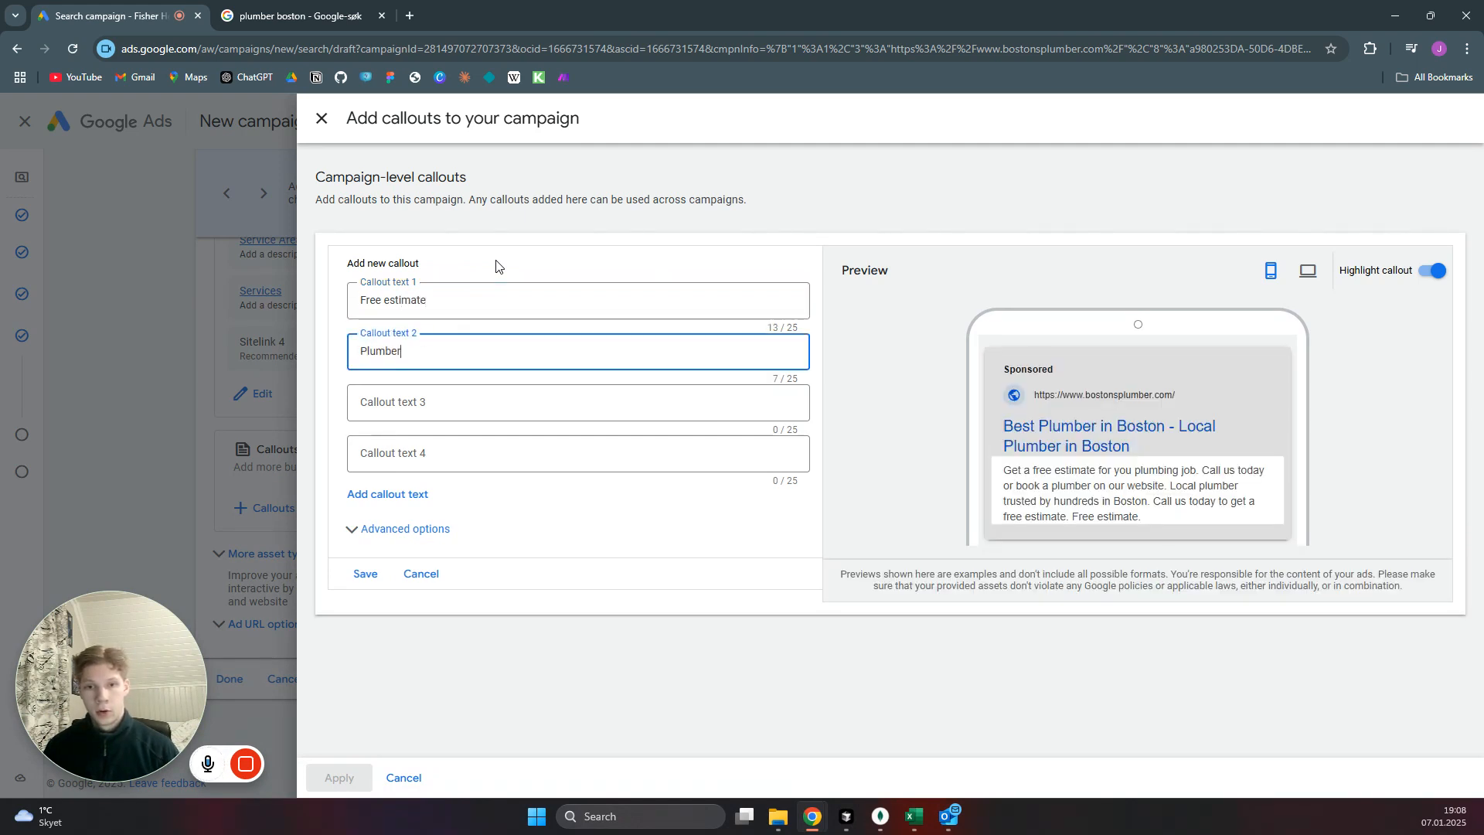
Enter Boston and Call Today as callout texts 3 and 4, then save the callouts and apply them to the campaign.
key(Tab)
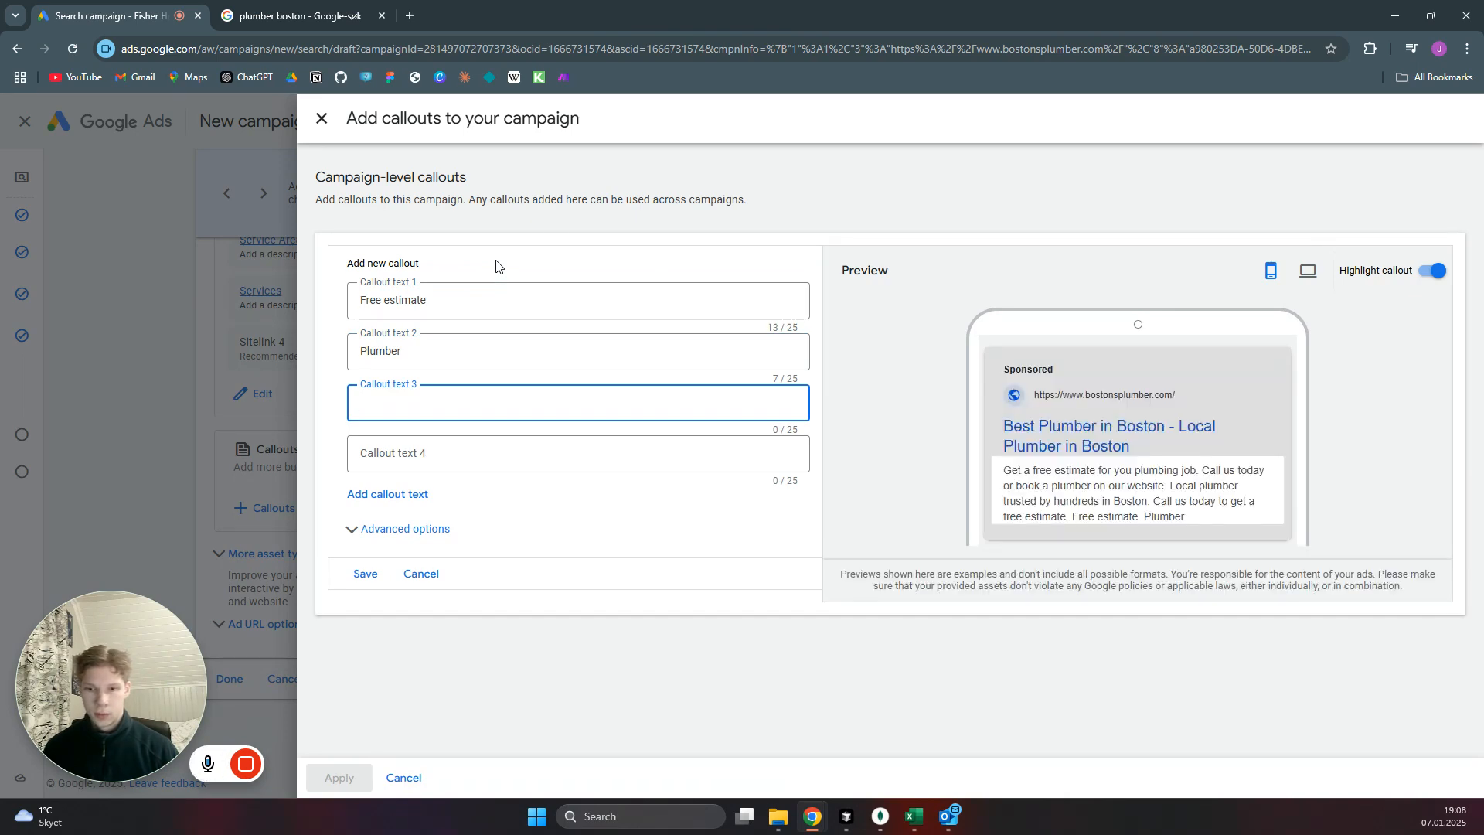
text(Boston)
key(Tab)
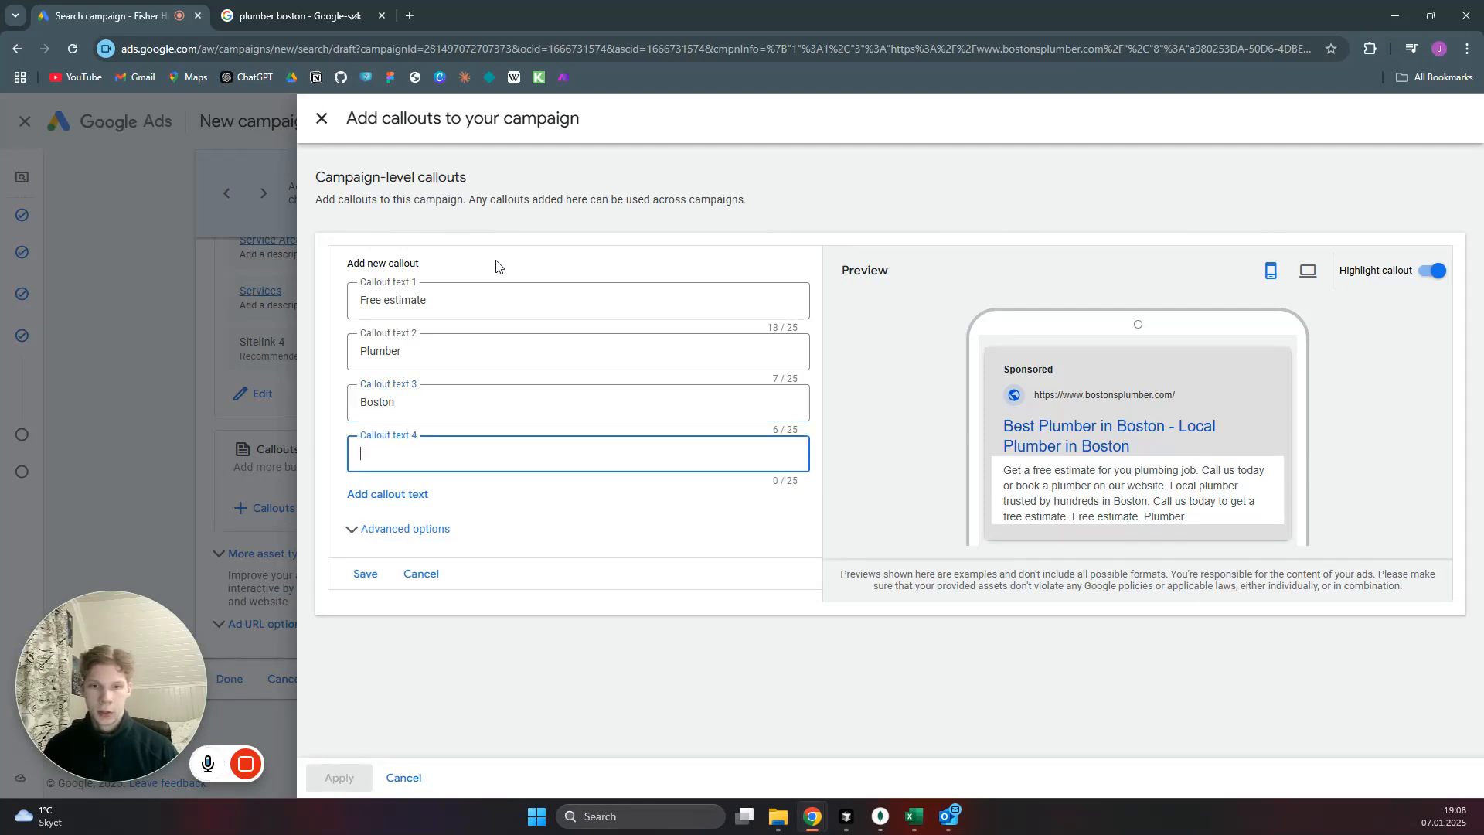
text(Call)
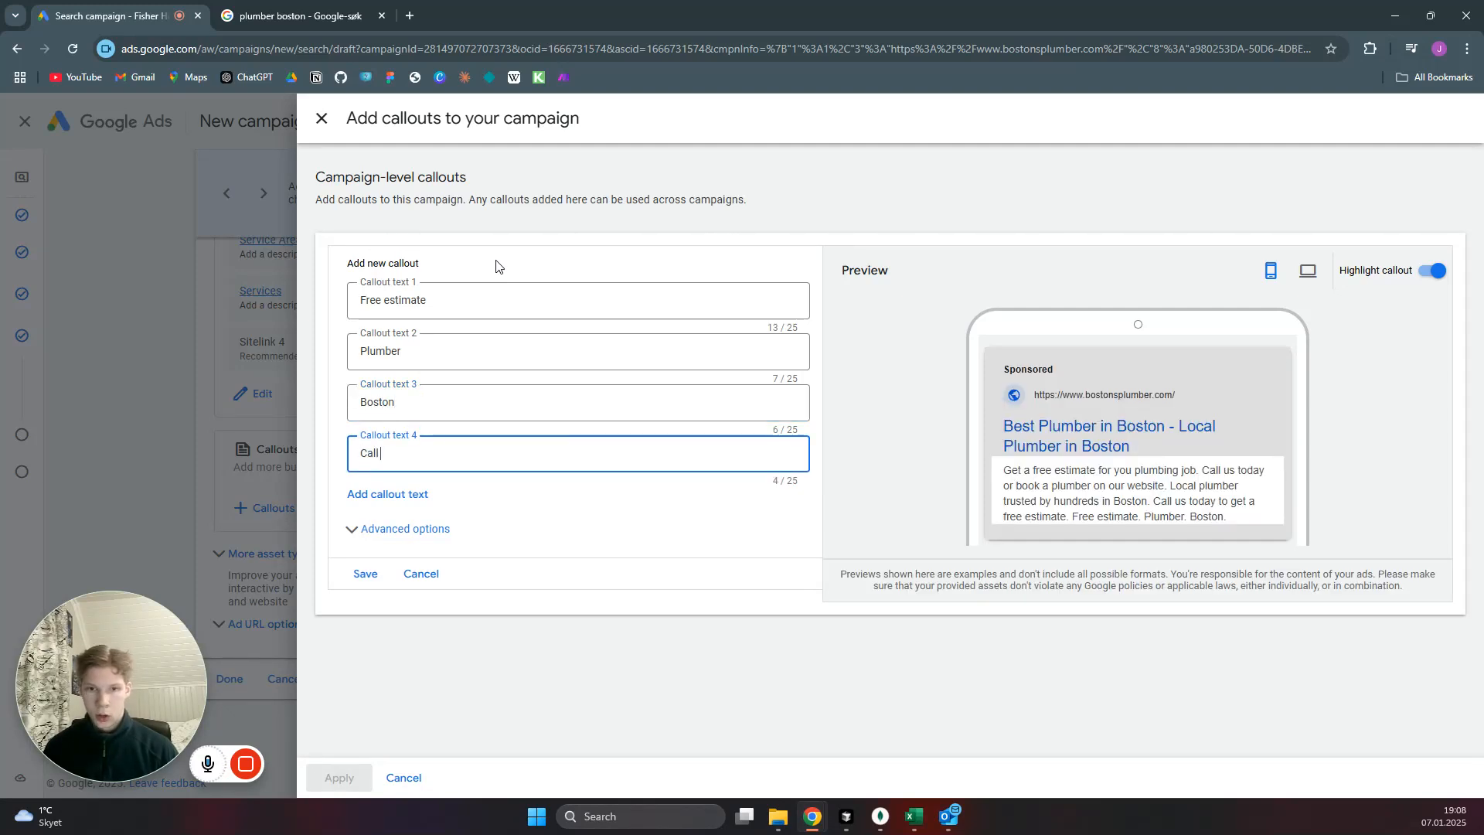
text( Today)
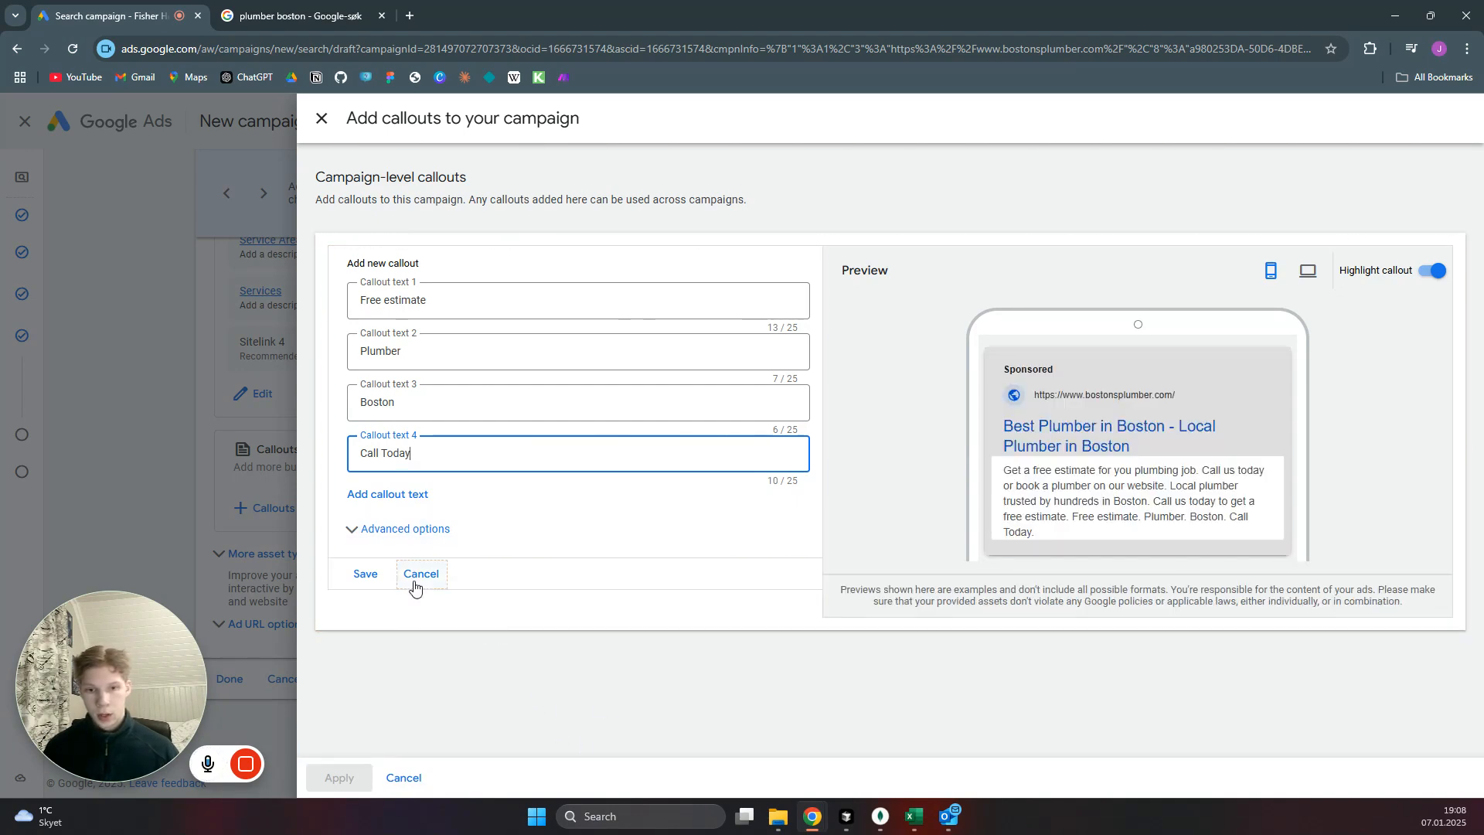
click(361, 580)
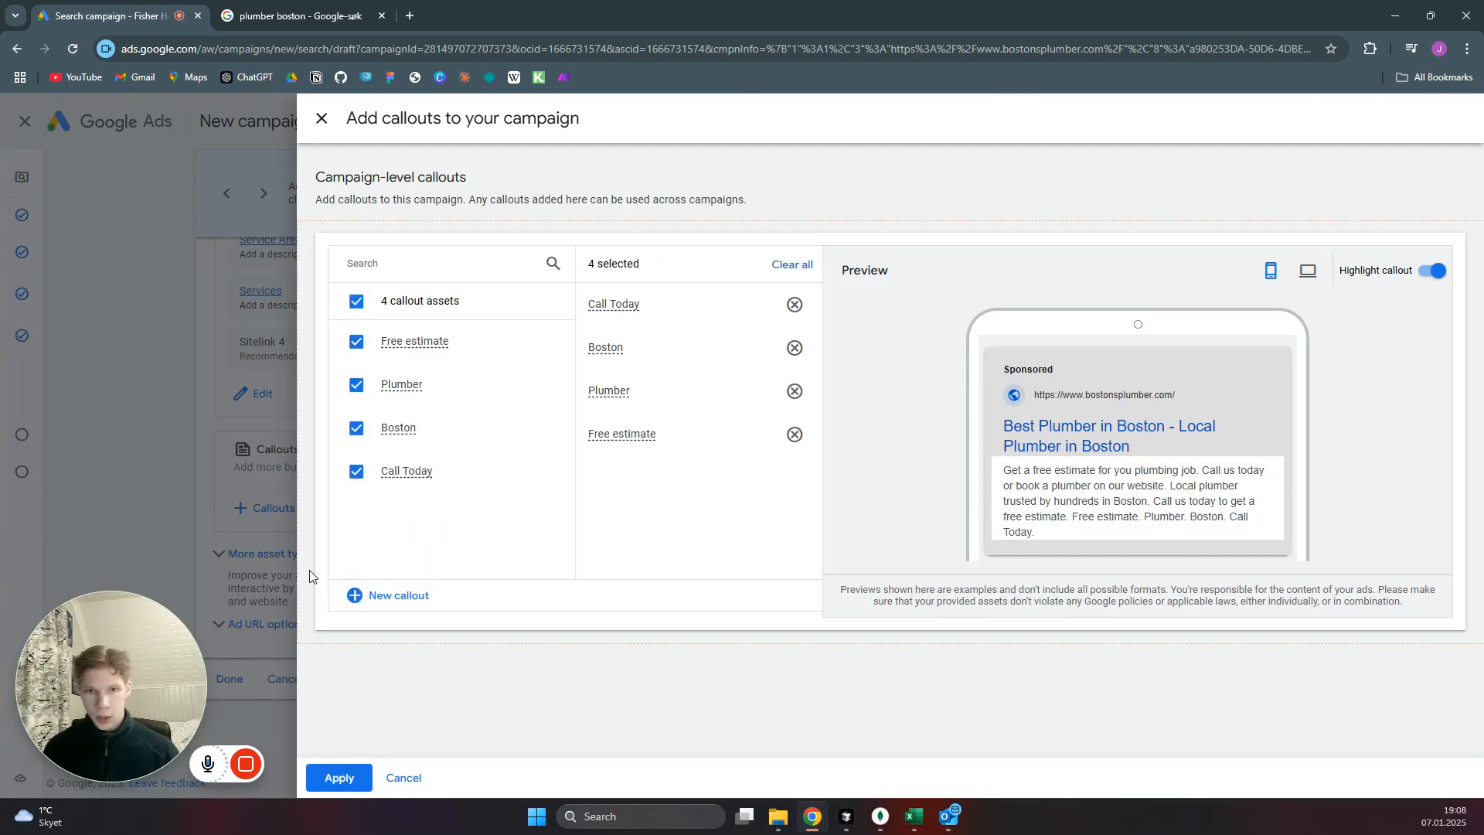
click(342, 778)
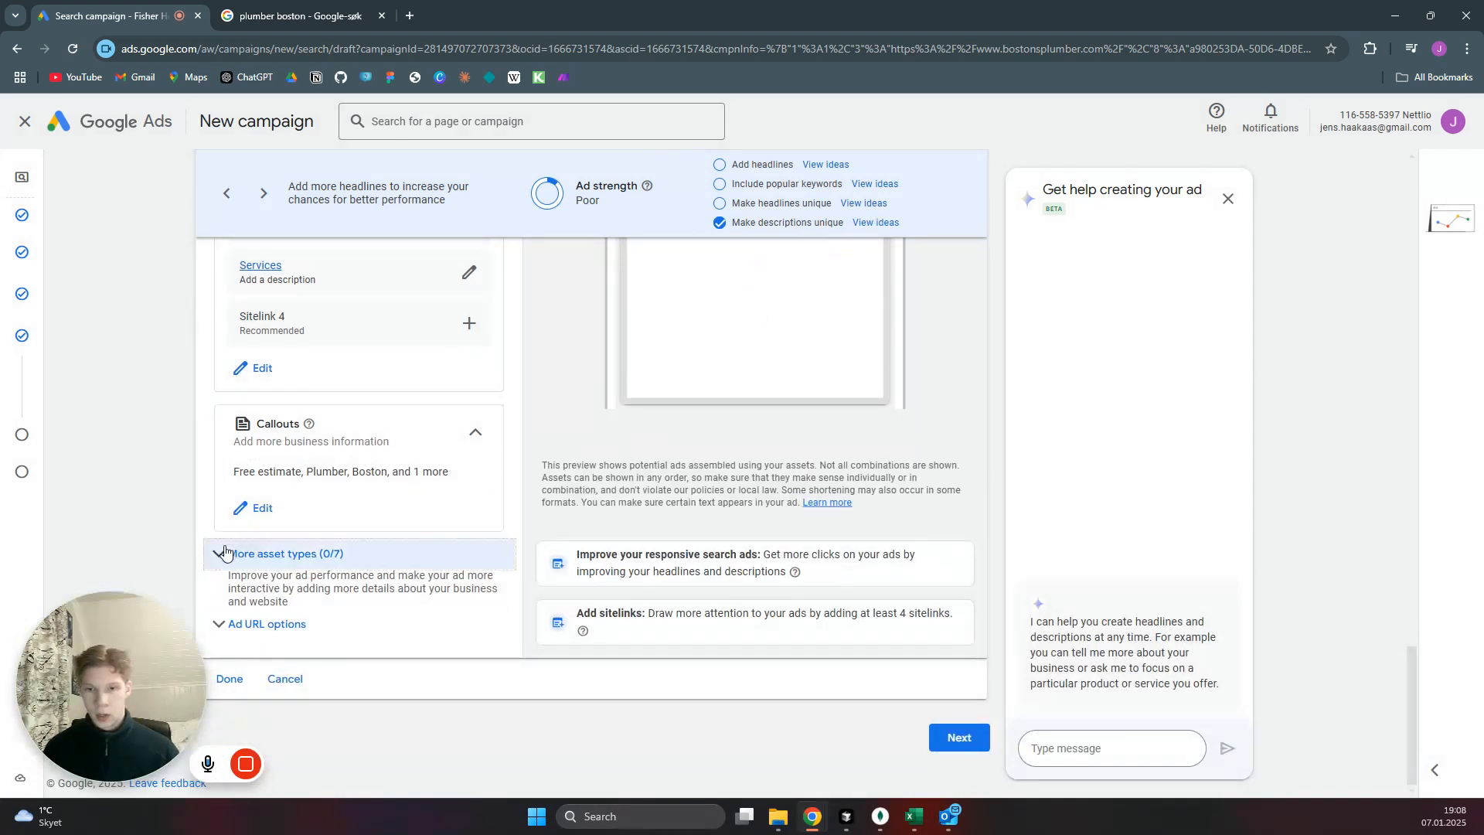
Add a call asset with a United States phone number from the additional asset types, save it and apply it to the campaign.
click(454, 547)
scroll(453, 537, down, 5)
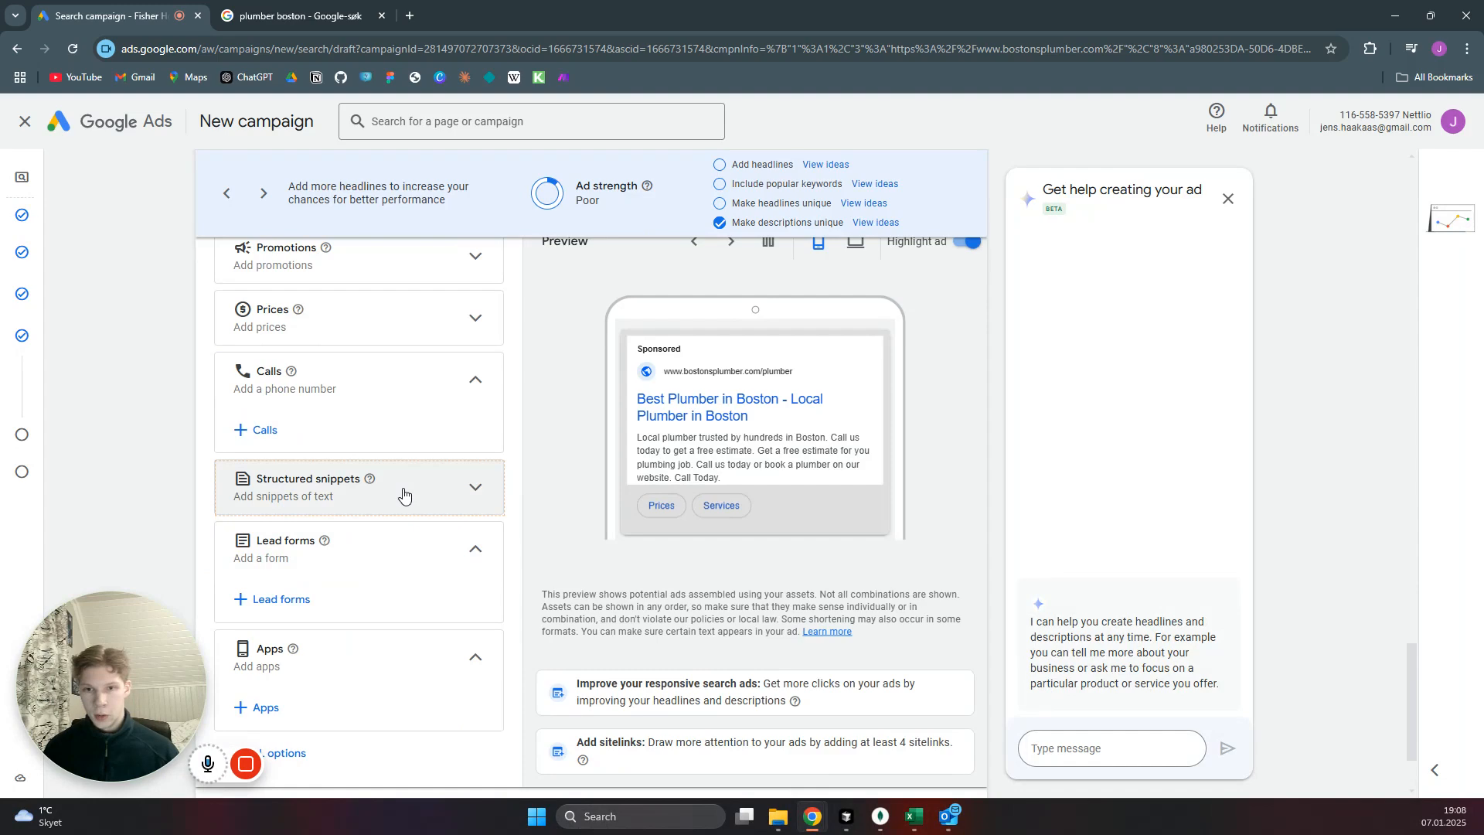
scroll(409, 496, up, 1)
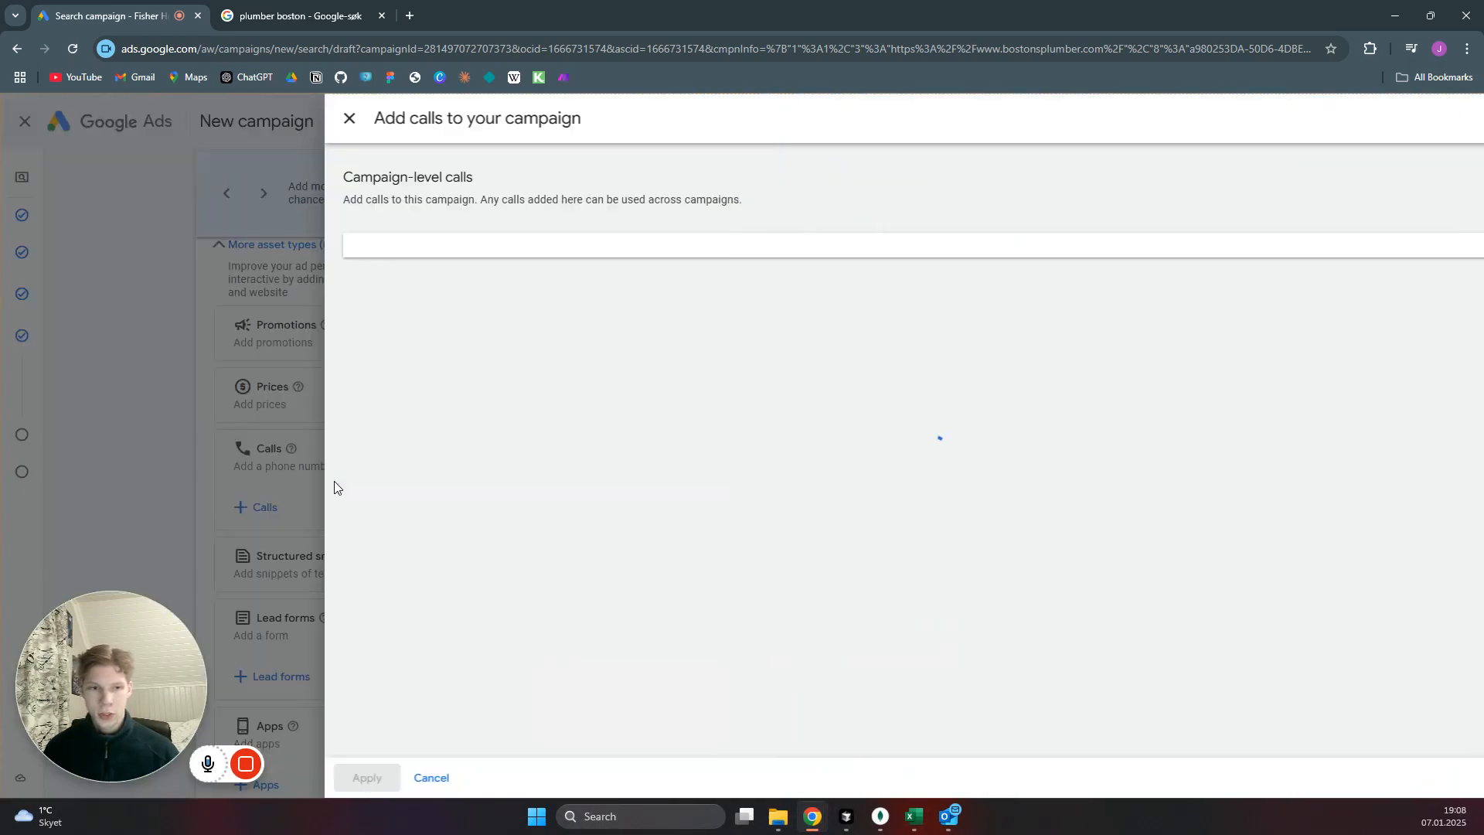
click(530, 309)
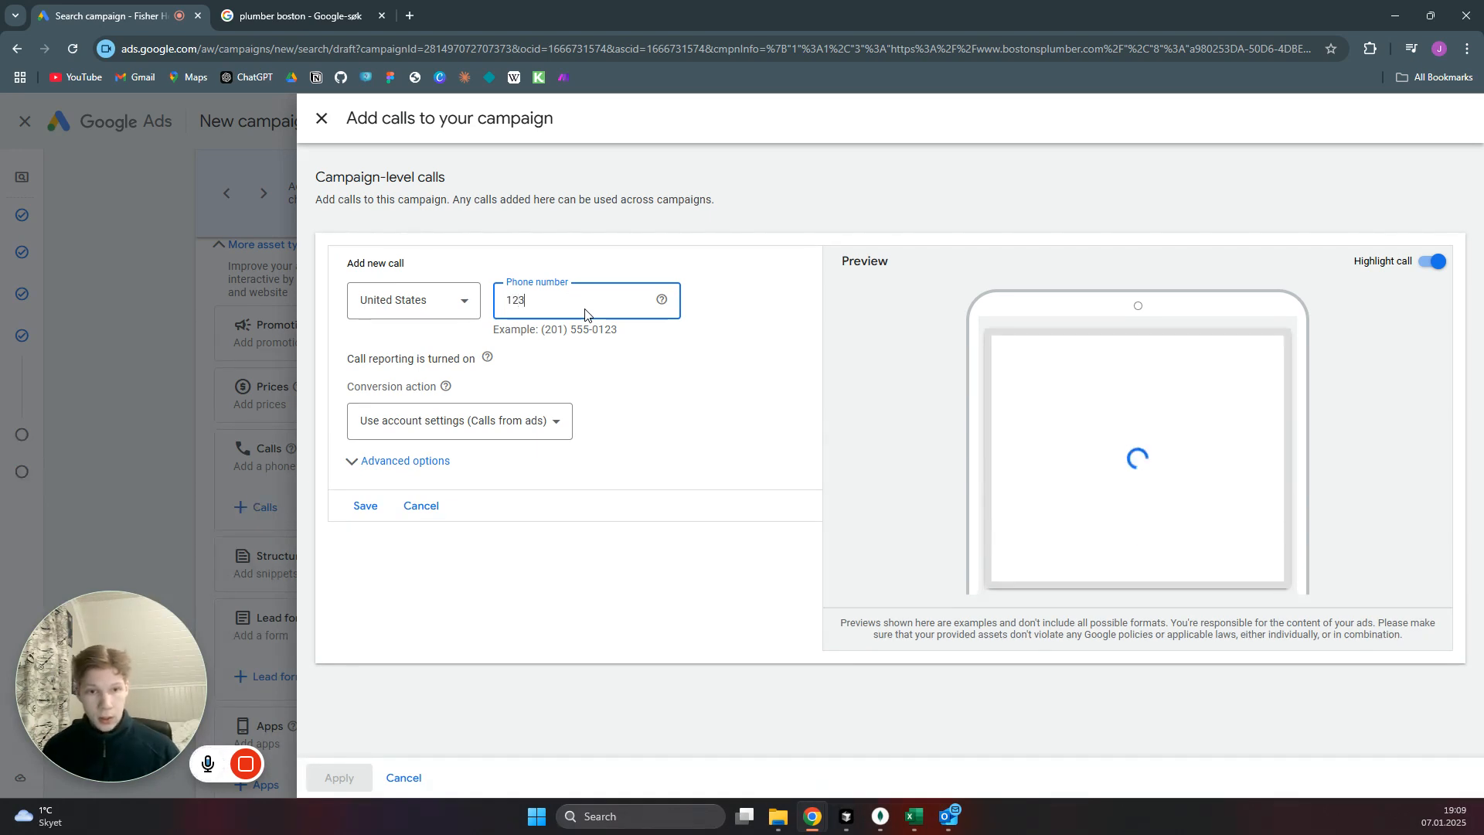
drag(617, 331, 503, 302)
text((201) 555-0123)
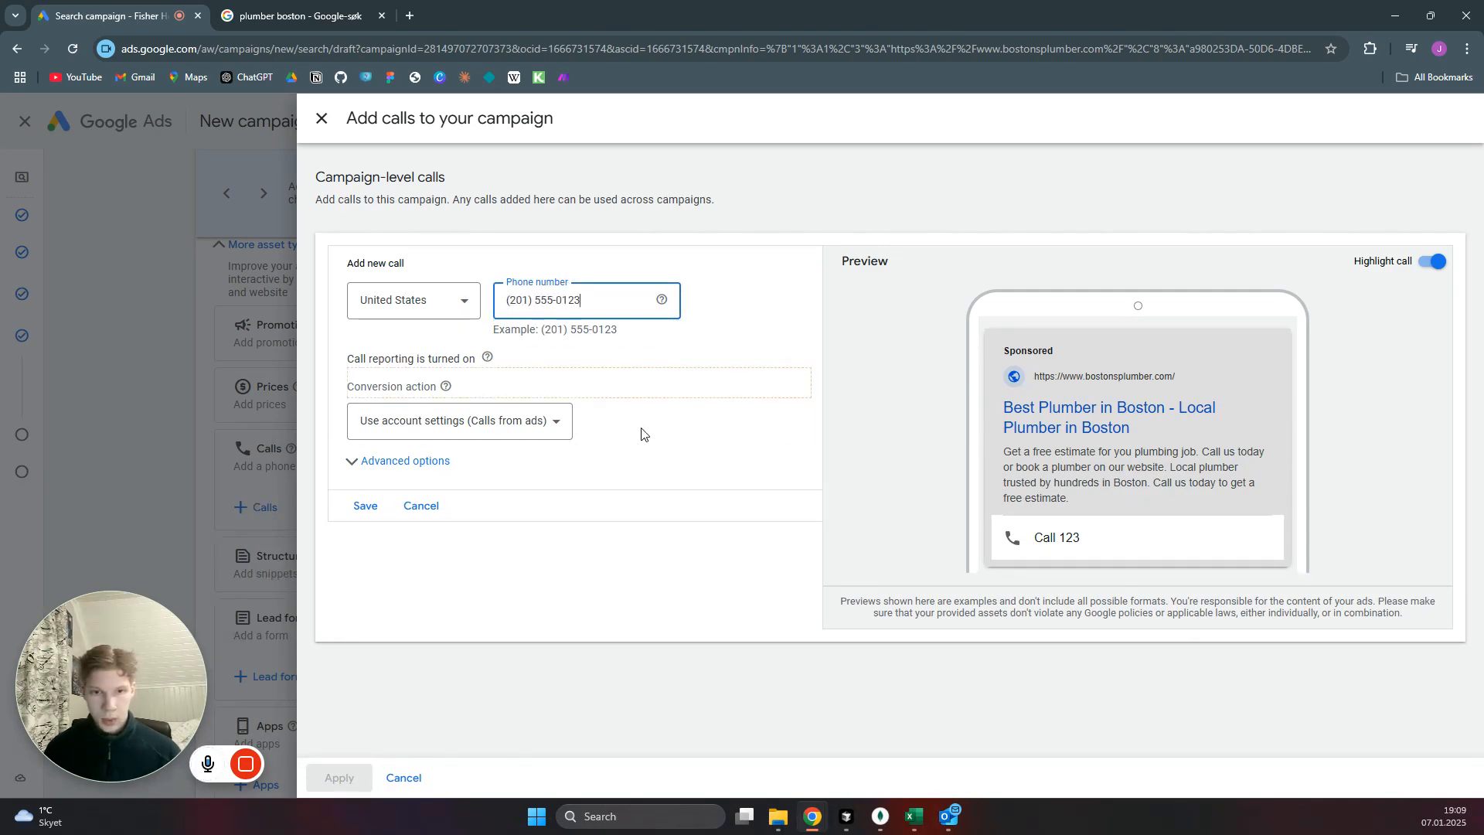
click(373, 512)
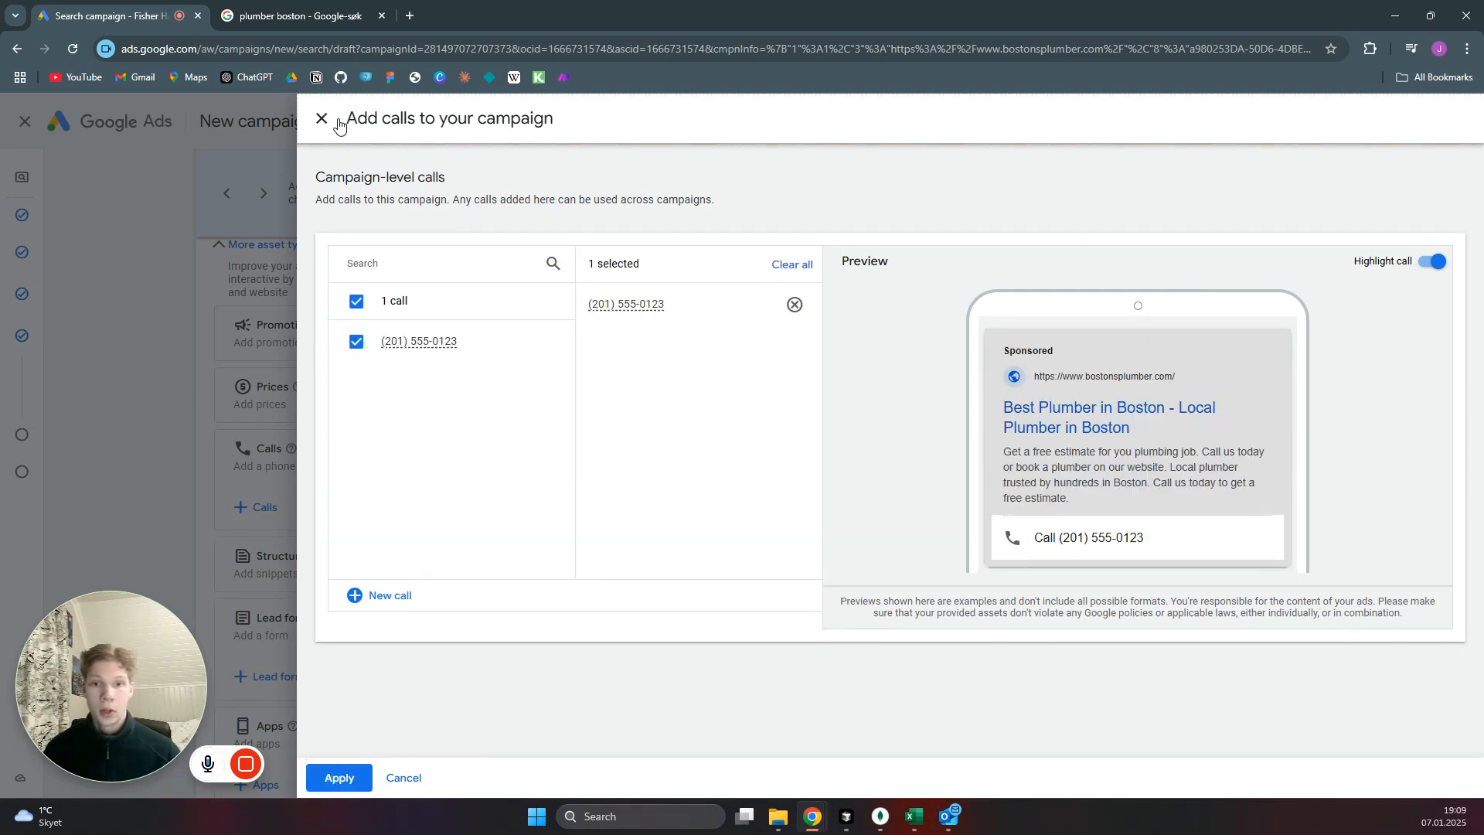
click(356, 777)
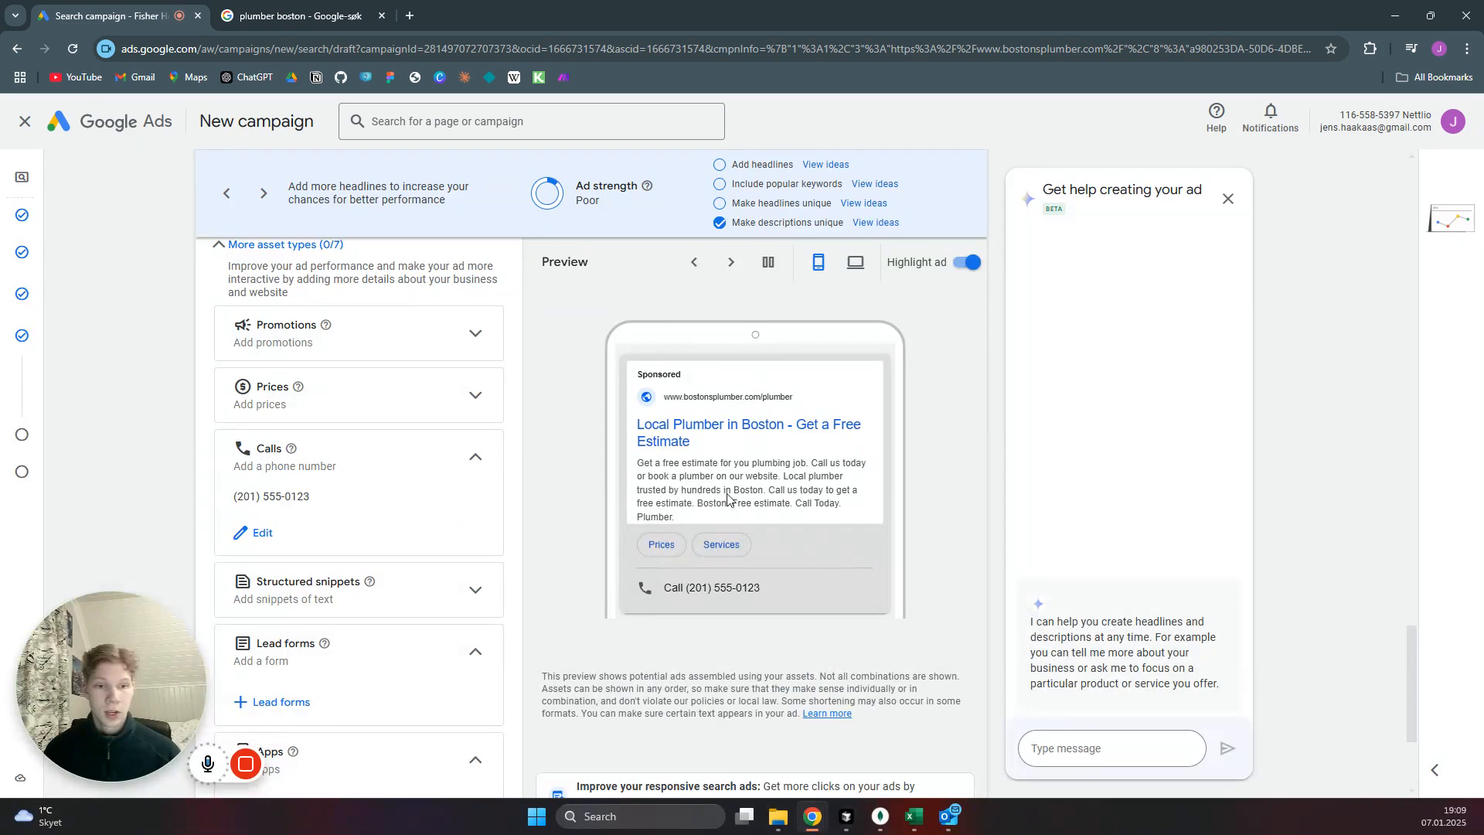
Finish the ad and continue from the keywords and ads page to the budget without entering any keywords.
scroll(484, 488, down, 3)
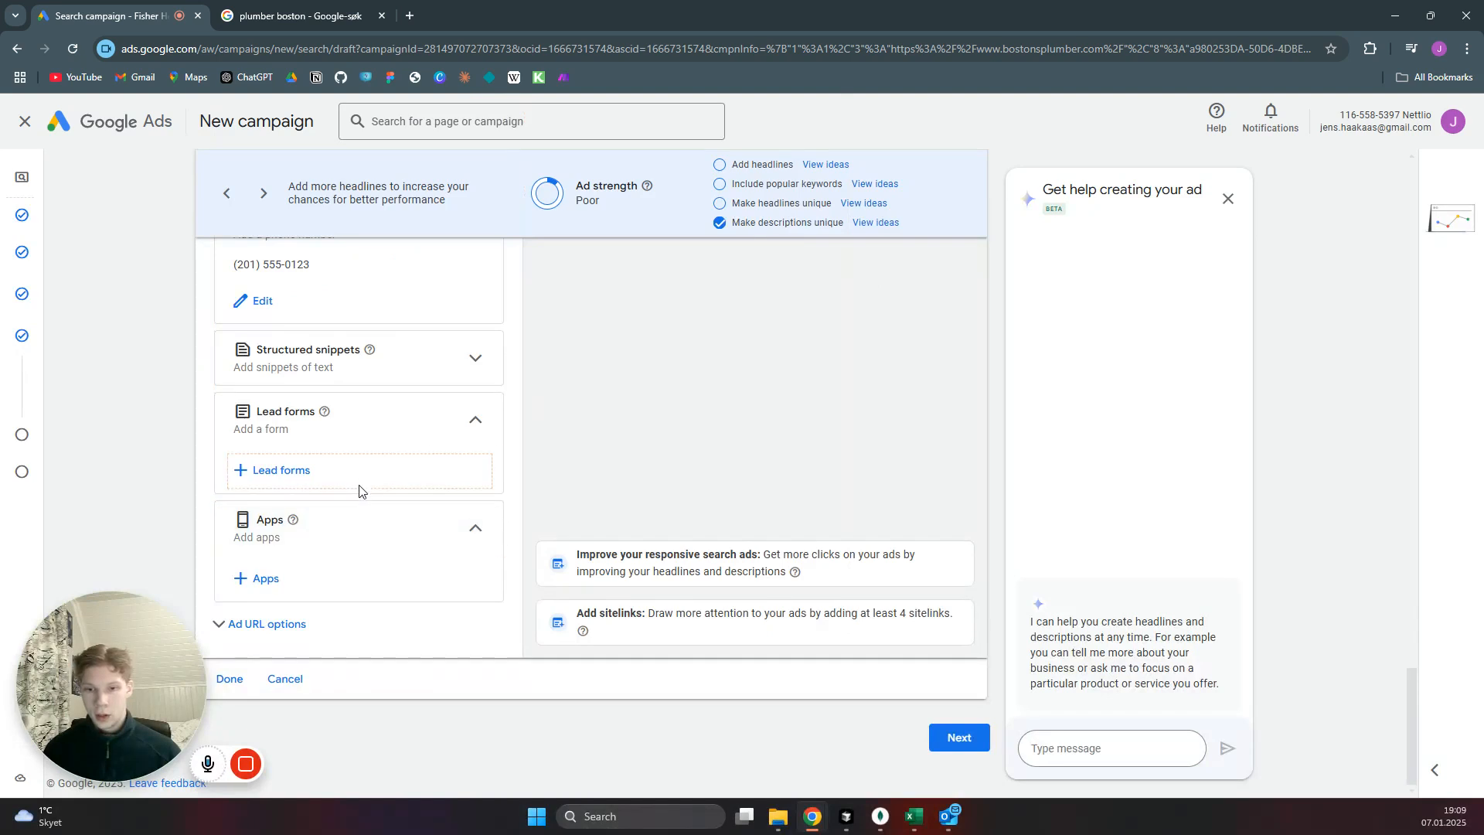
click(230, 680)
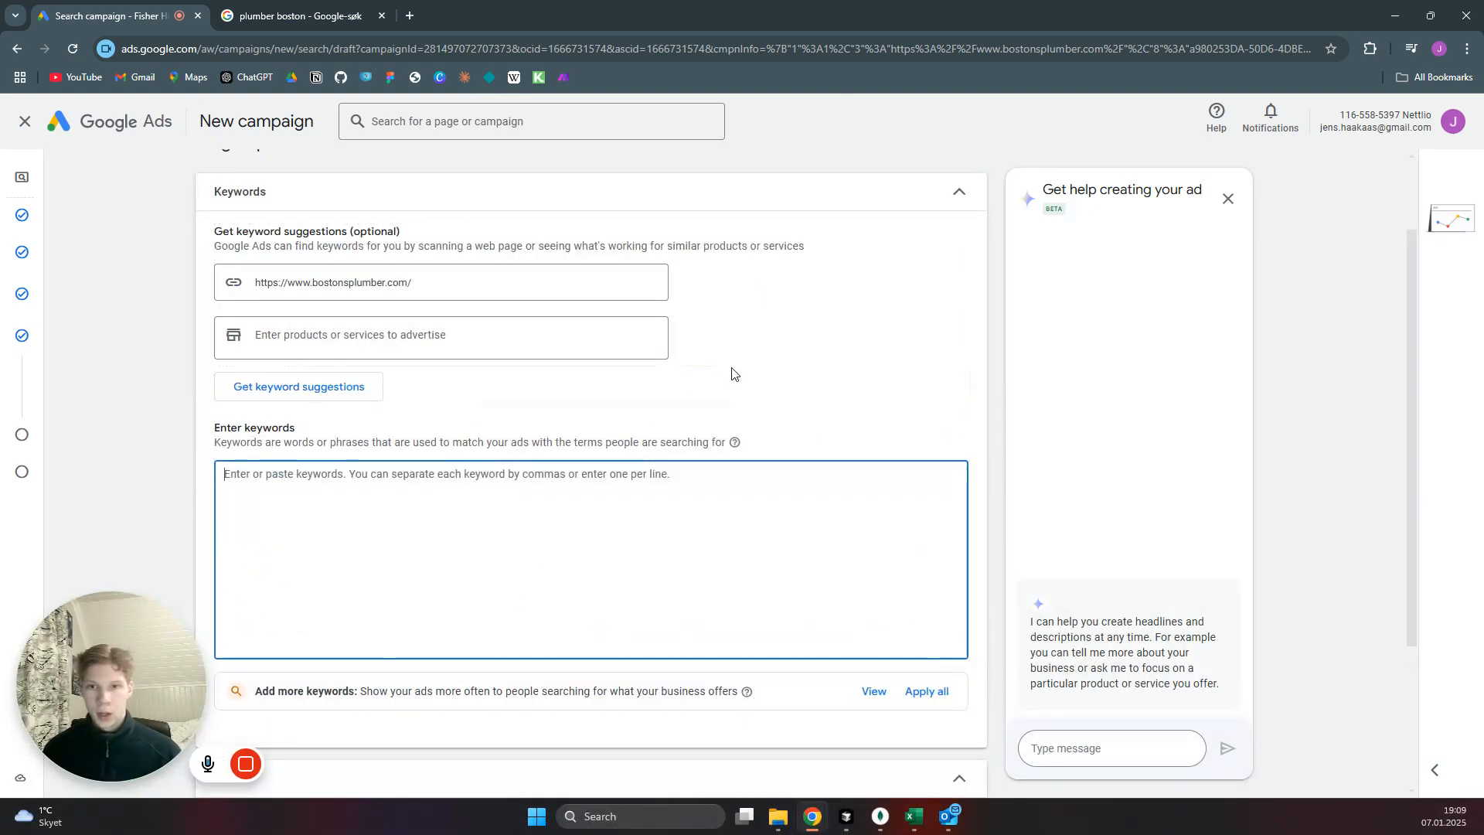
scroll(749, 371, down, 3)
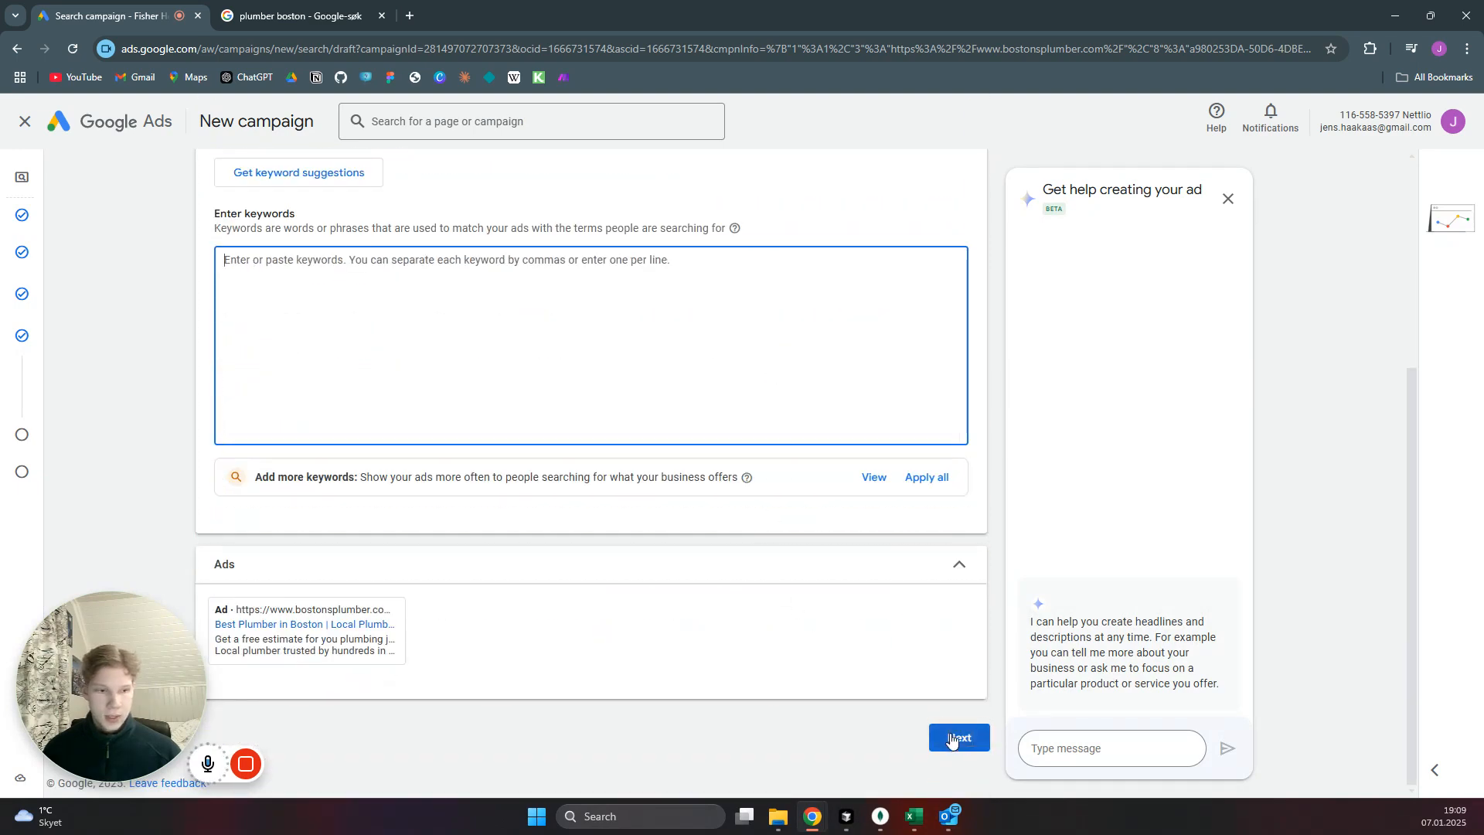
click(958, 739)
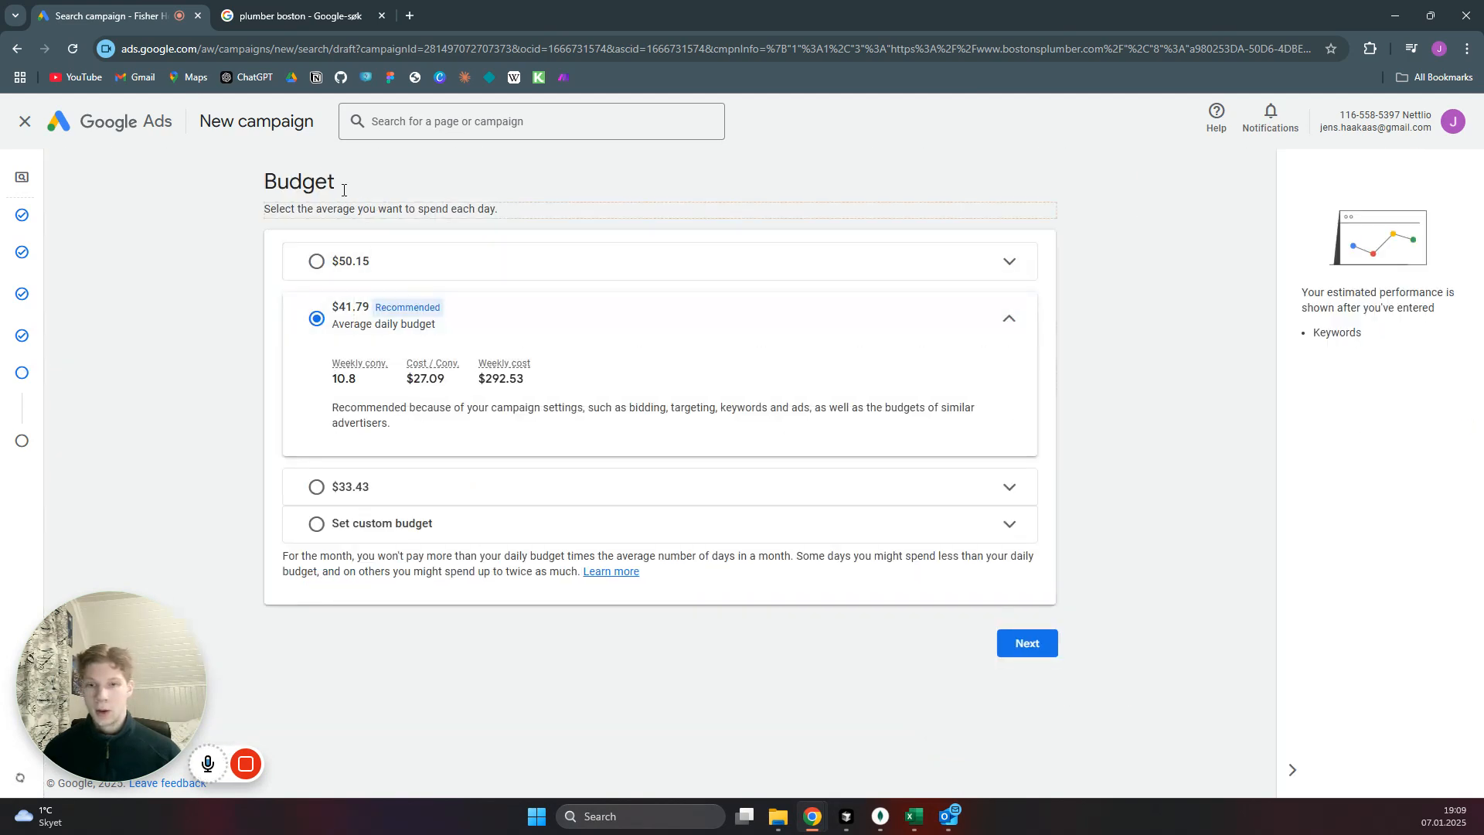
Set a custom average daily budget of $1.00 for the campaign and continue to the review.
click(317, 524)
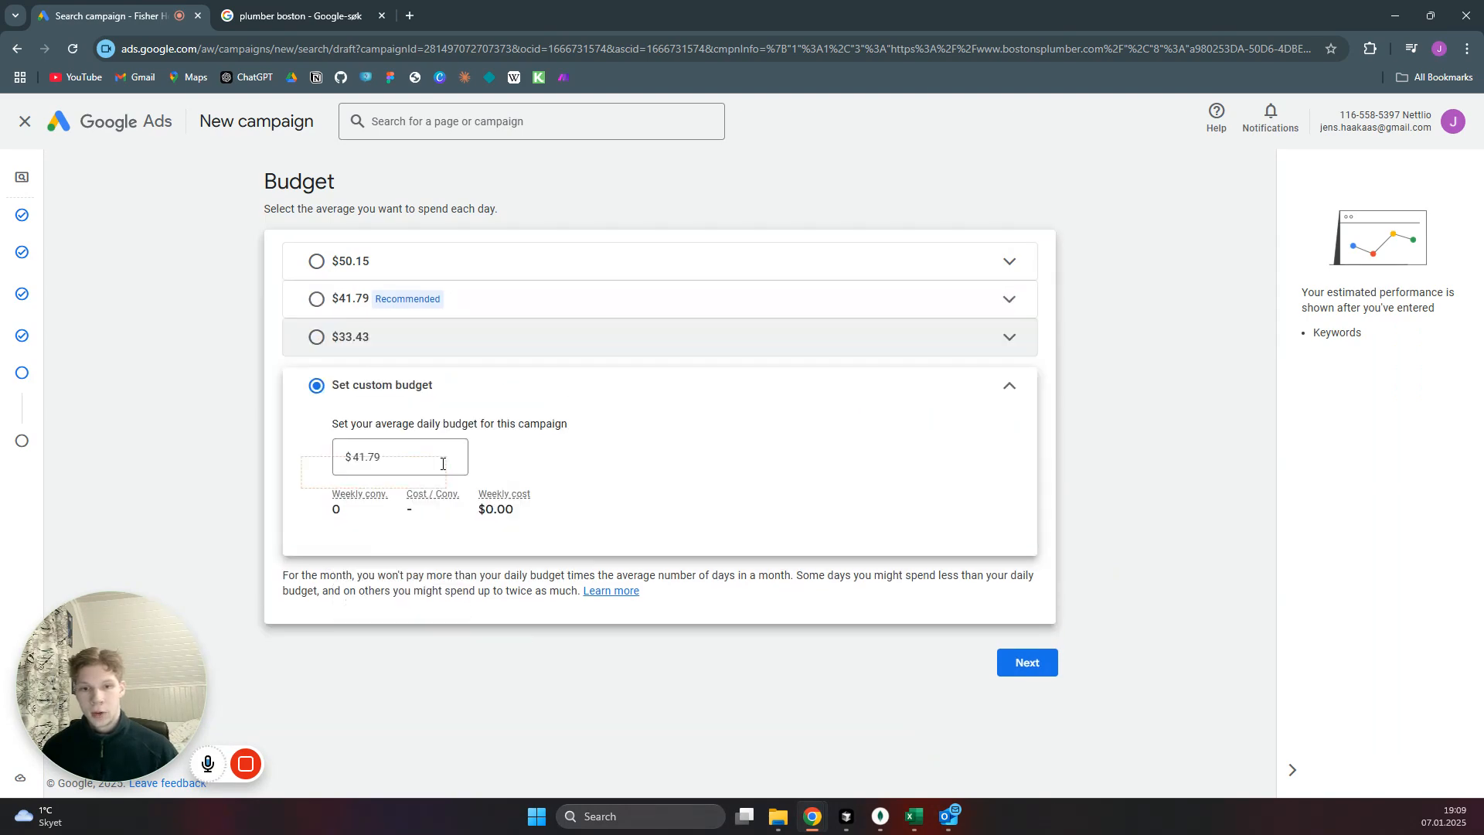
drag(396, 457, 355, 459)
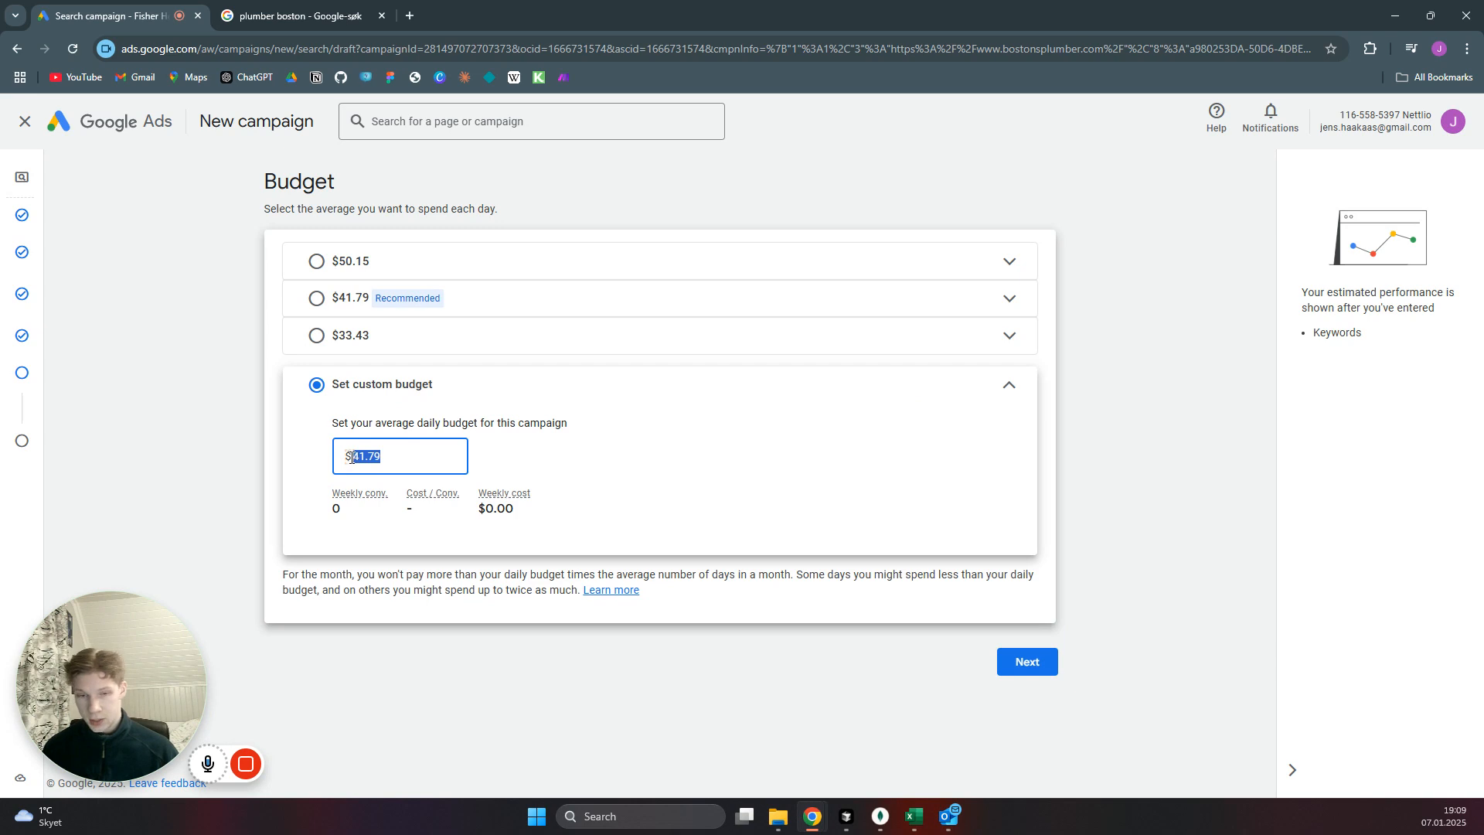
text(100)
click(1036, 663)
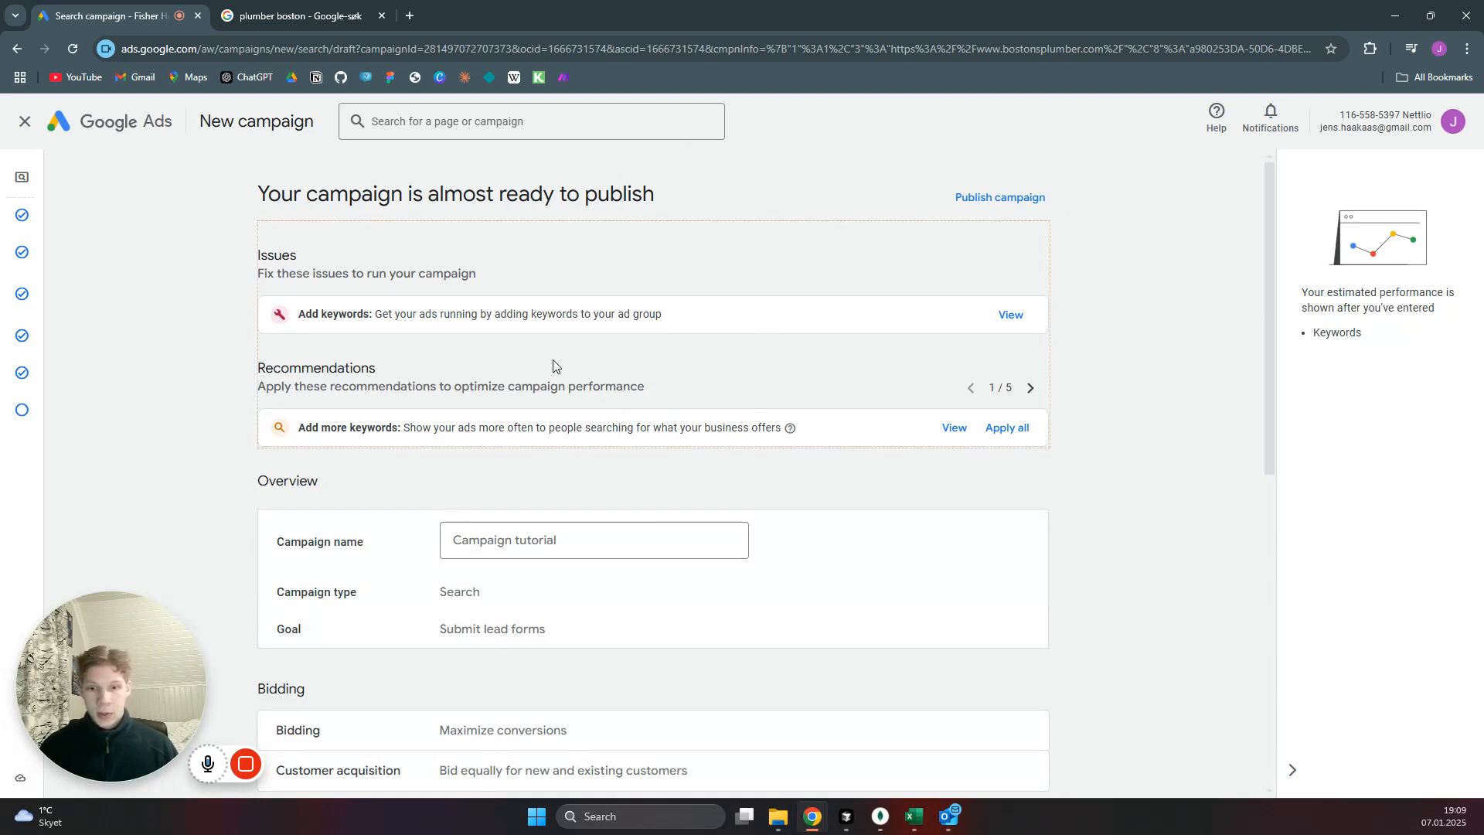
Review the campaign summary, publish the campaign despite the missing keywords and leave the Google Tag setup.
scroll(623, 361, down, 7)
scroll(768, 401, up, 7)
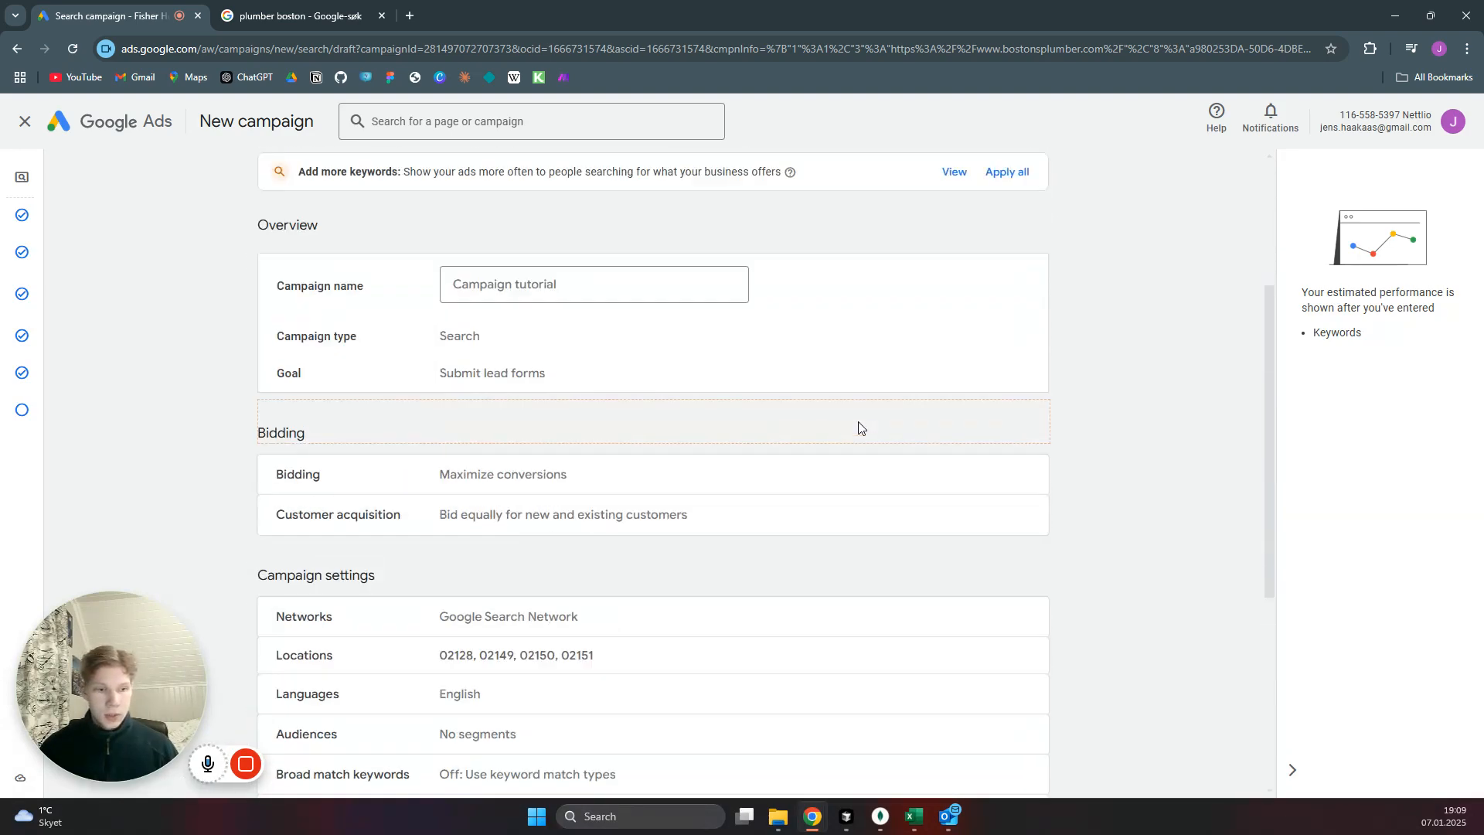
click(984, 202)
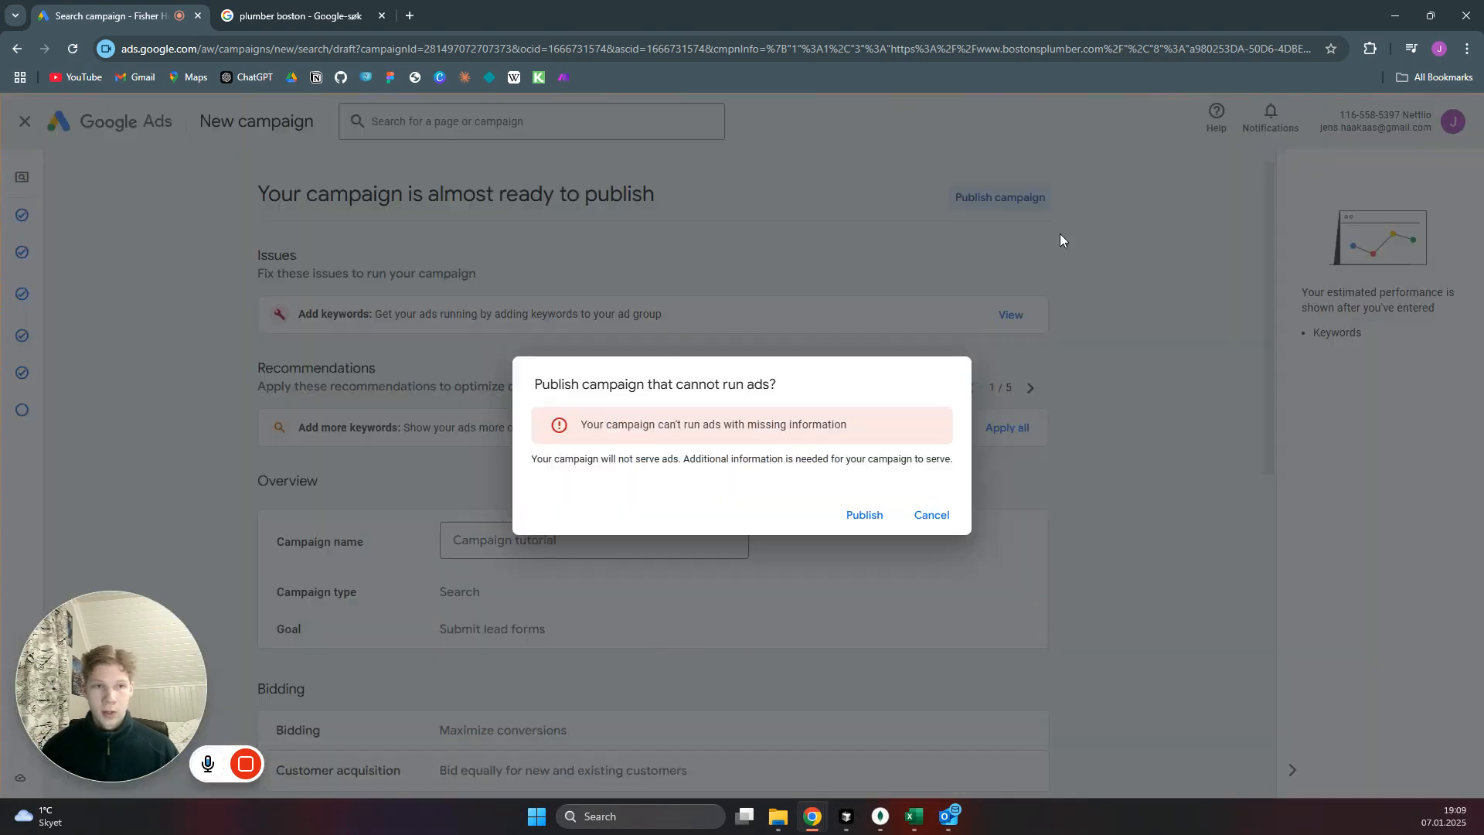
click(866, 517)
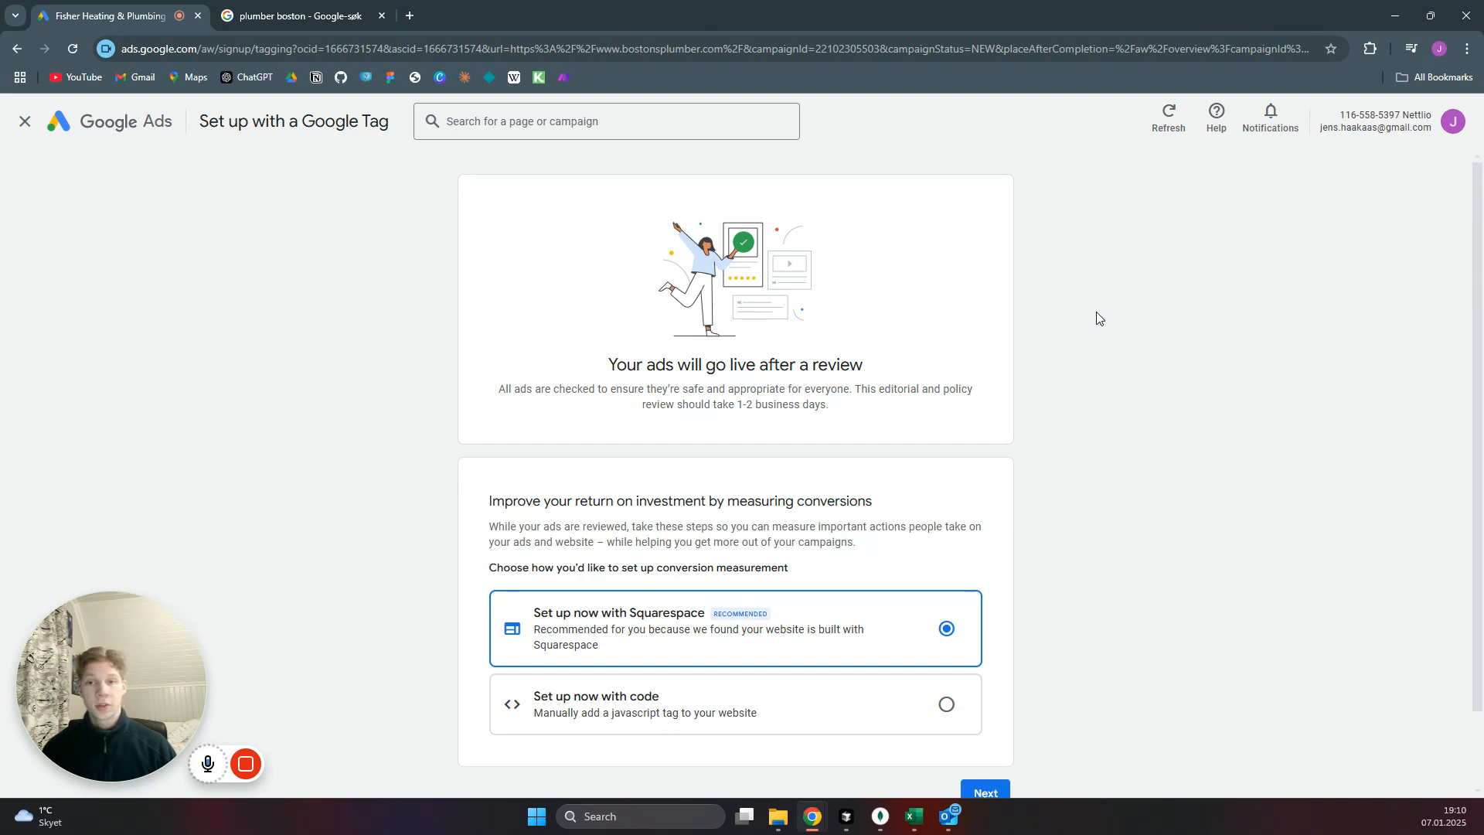
scroll(1179, 473, down, 2)
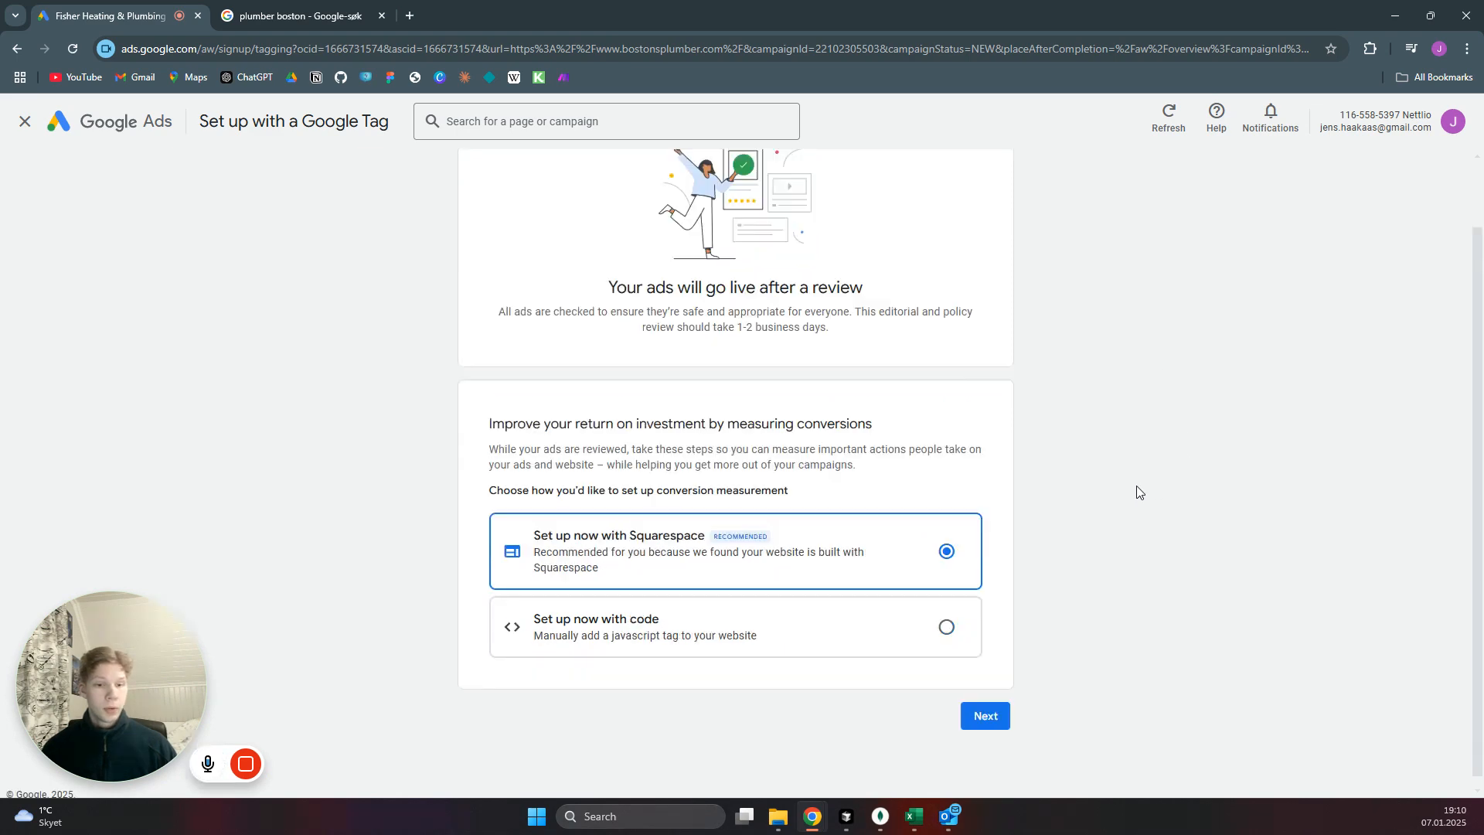
click(26, 124)
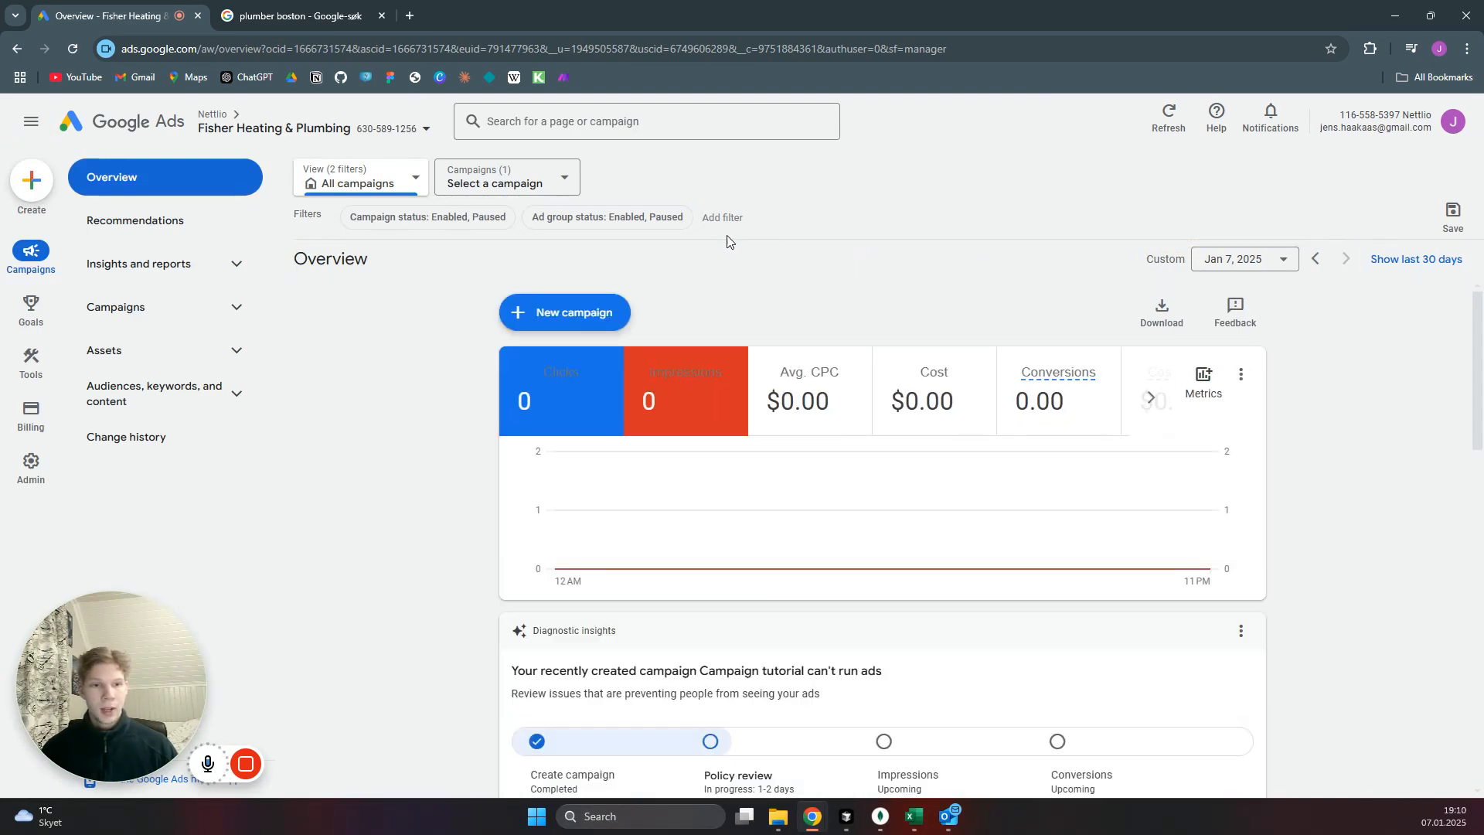
Open the search keywords of Ad group 1 in the campaign named Campaign tutorial.
click(224, 313)
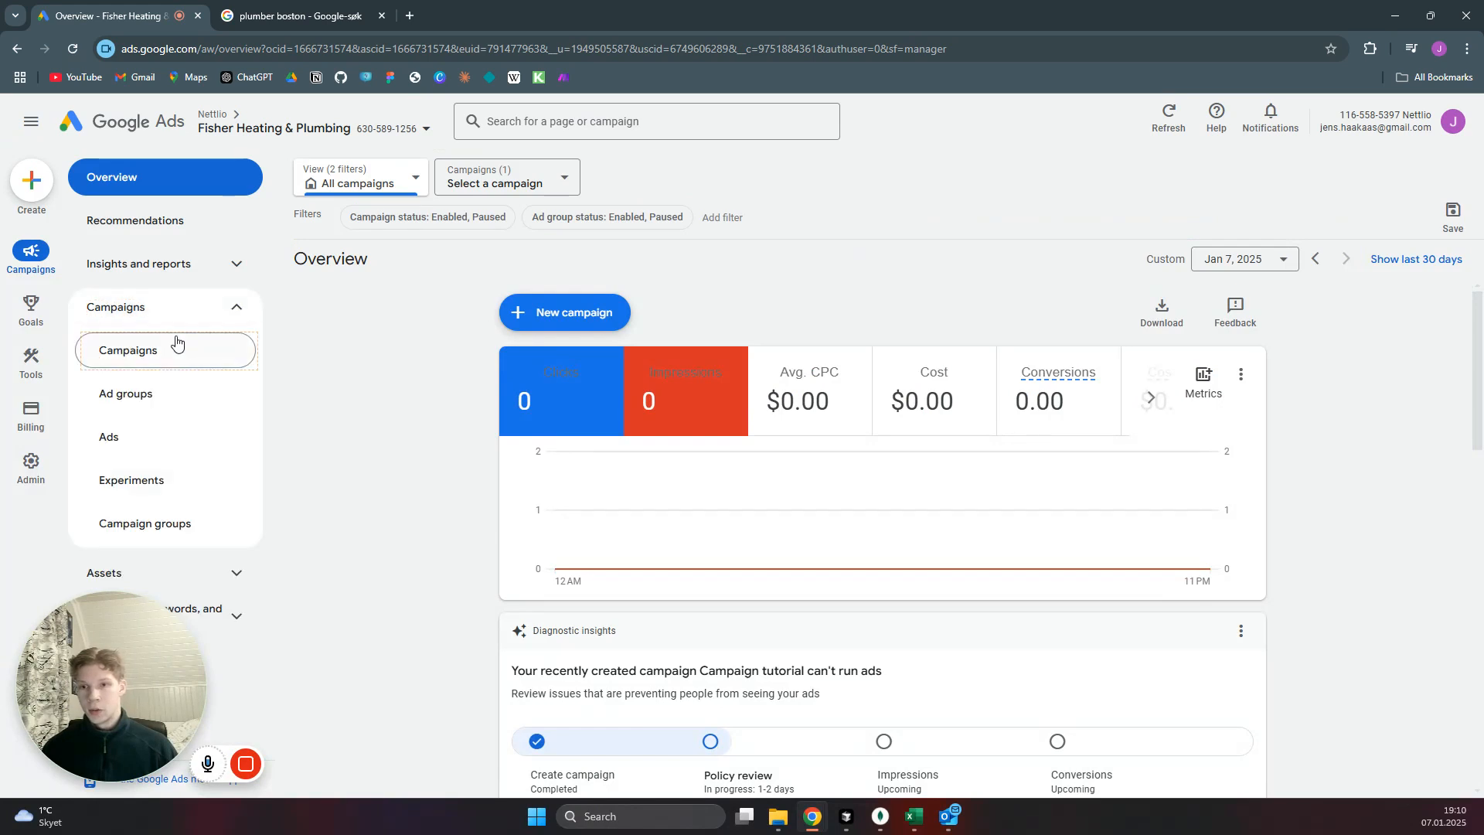
click(178, 347)
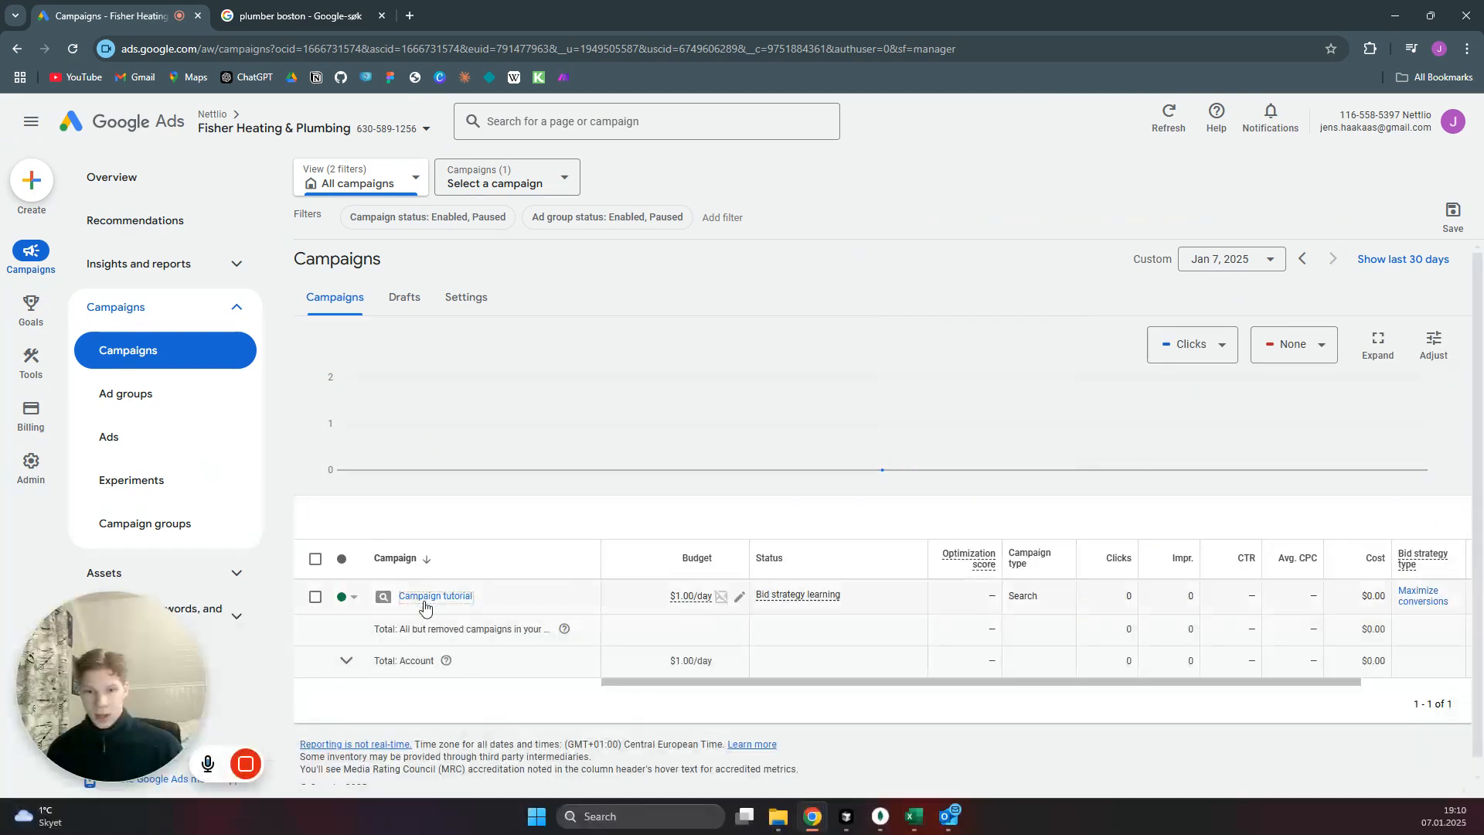
click(196, 448)
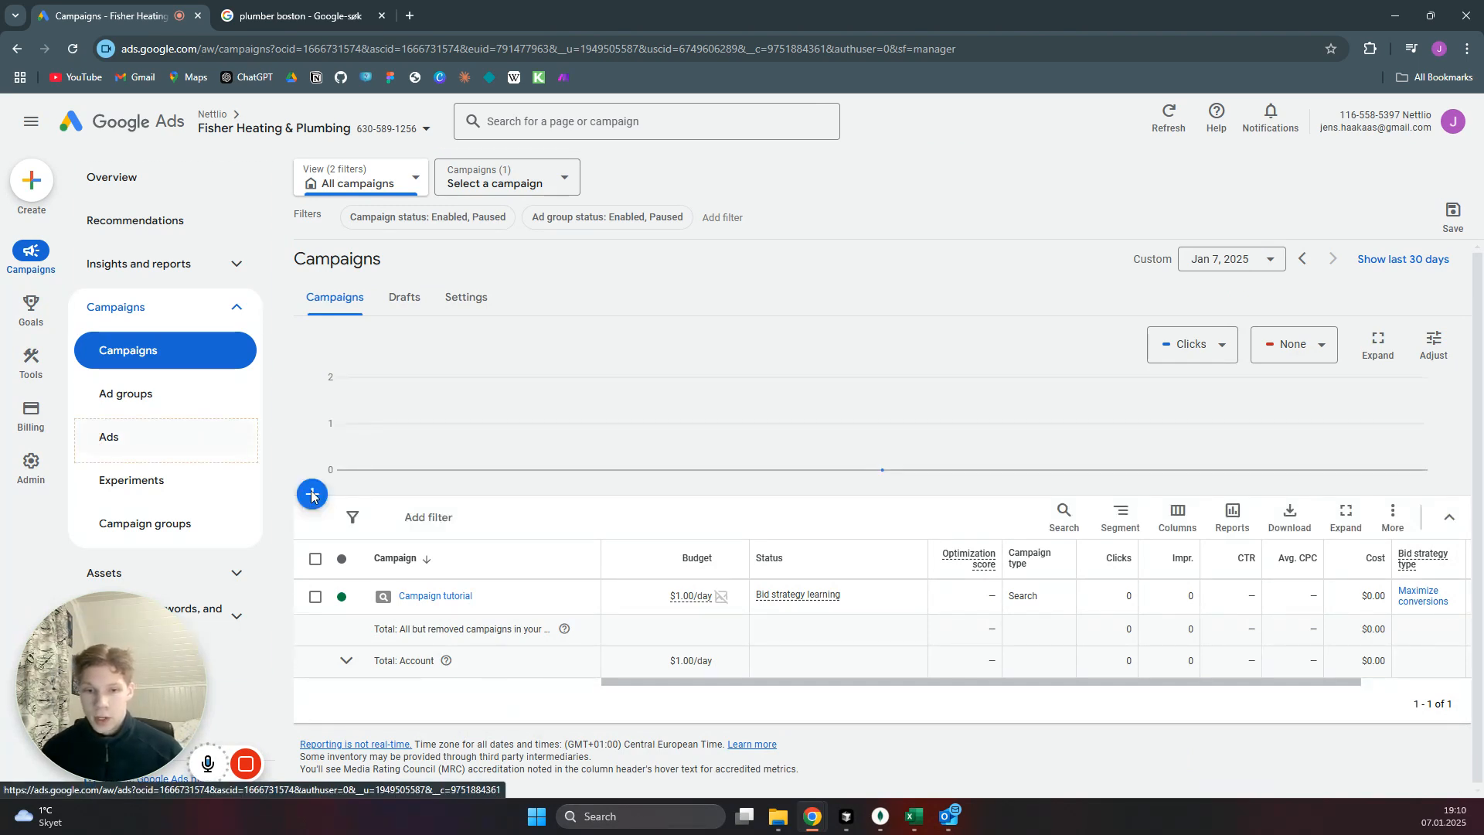
click(440, 596)
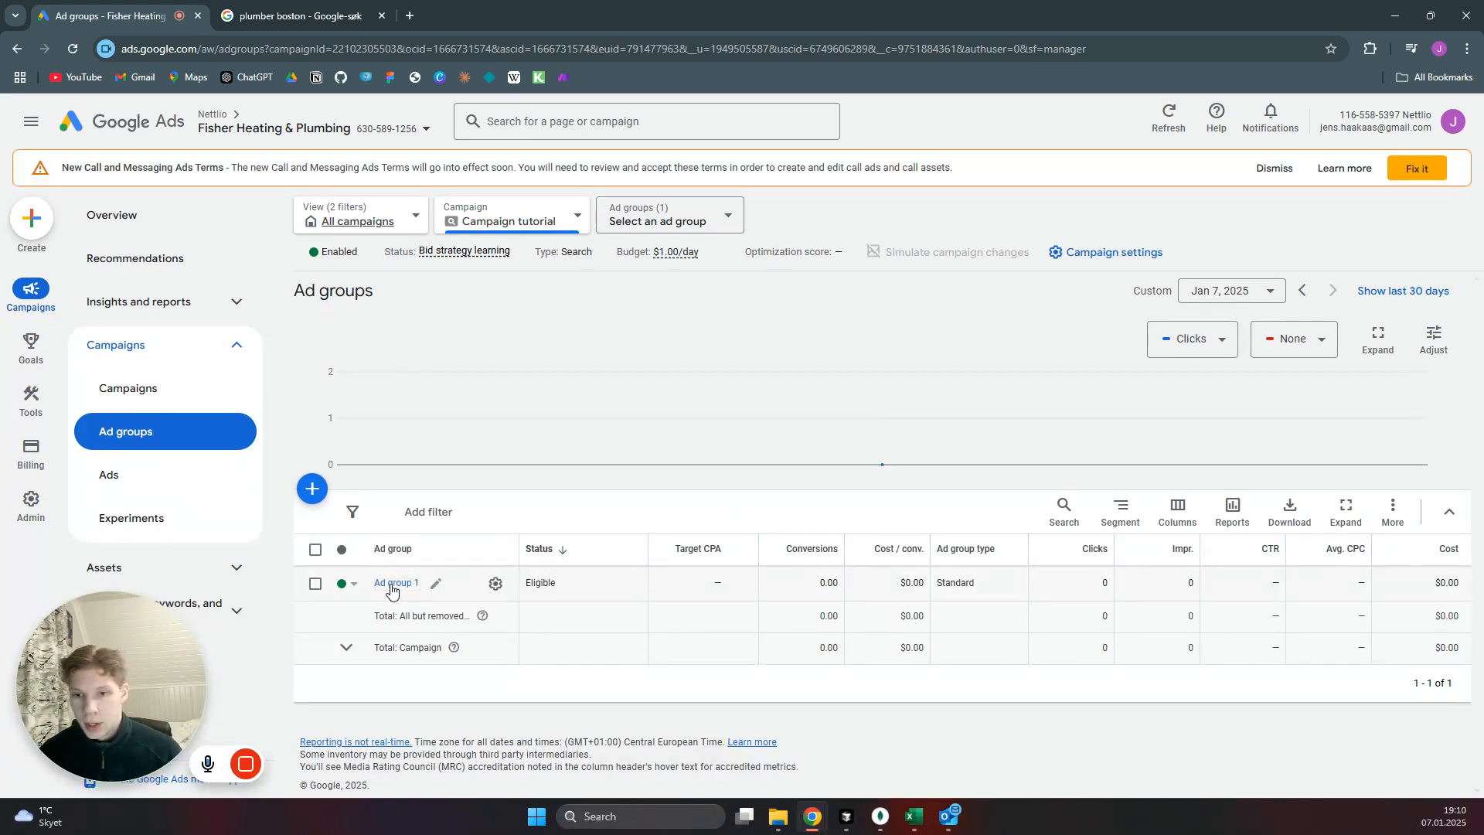
click(394, 584)
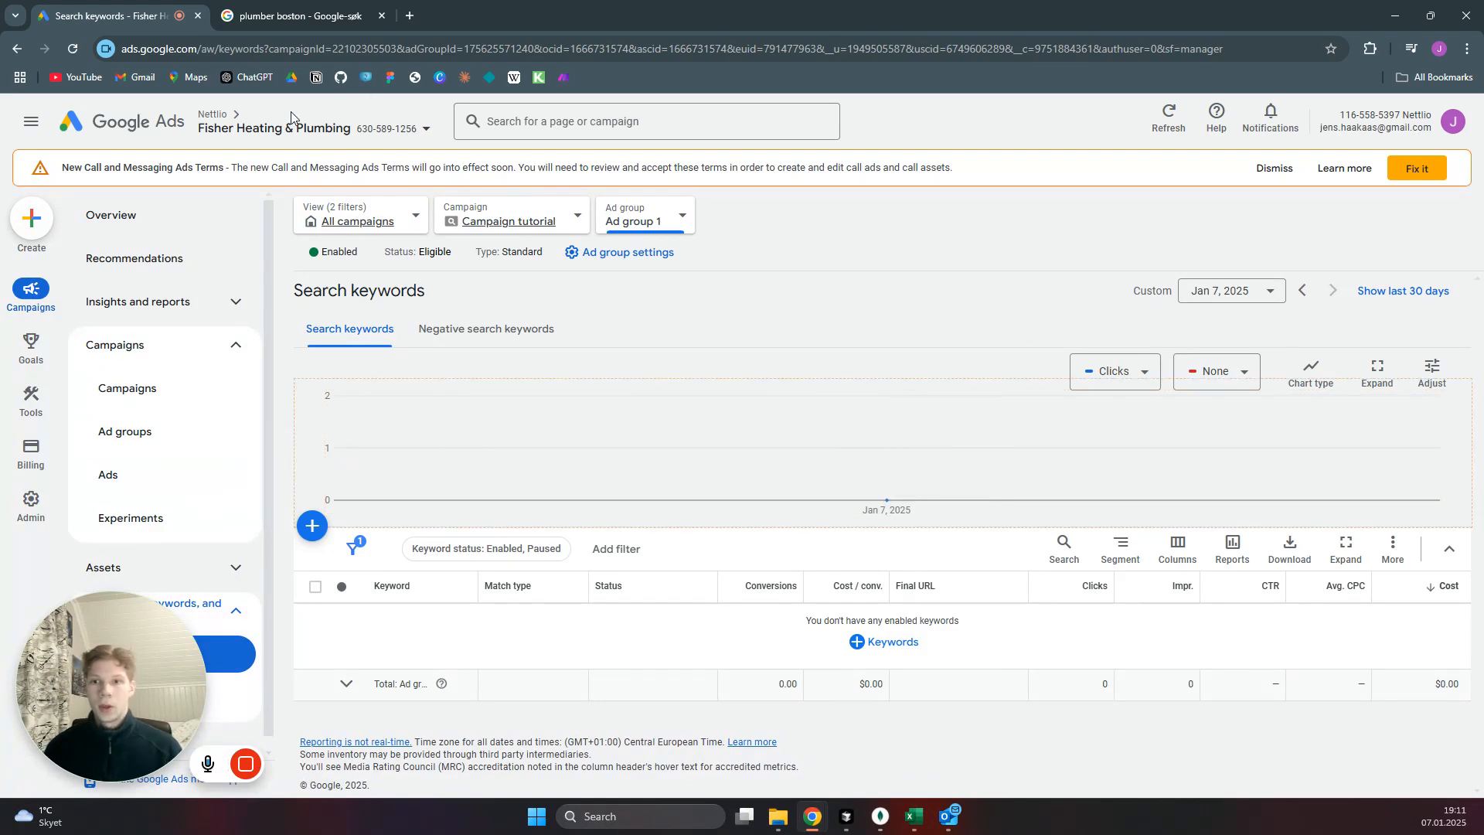
Open Keyword Planner in a separate browser tab and start discovering new keywords.
mouse_move(31, 403)
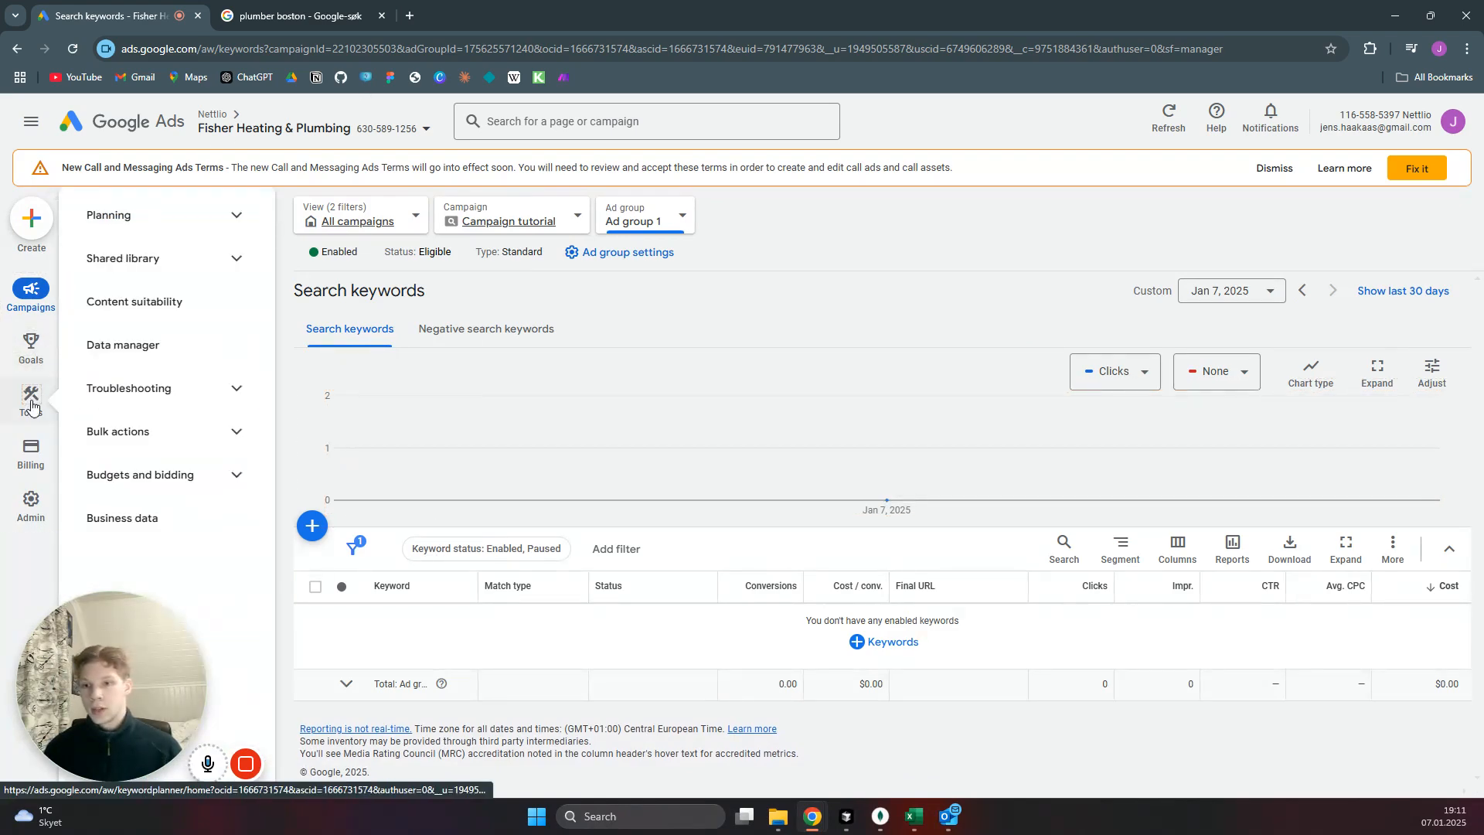
click(176, 225)
middle_click(156, 262)
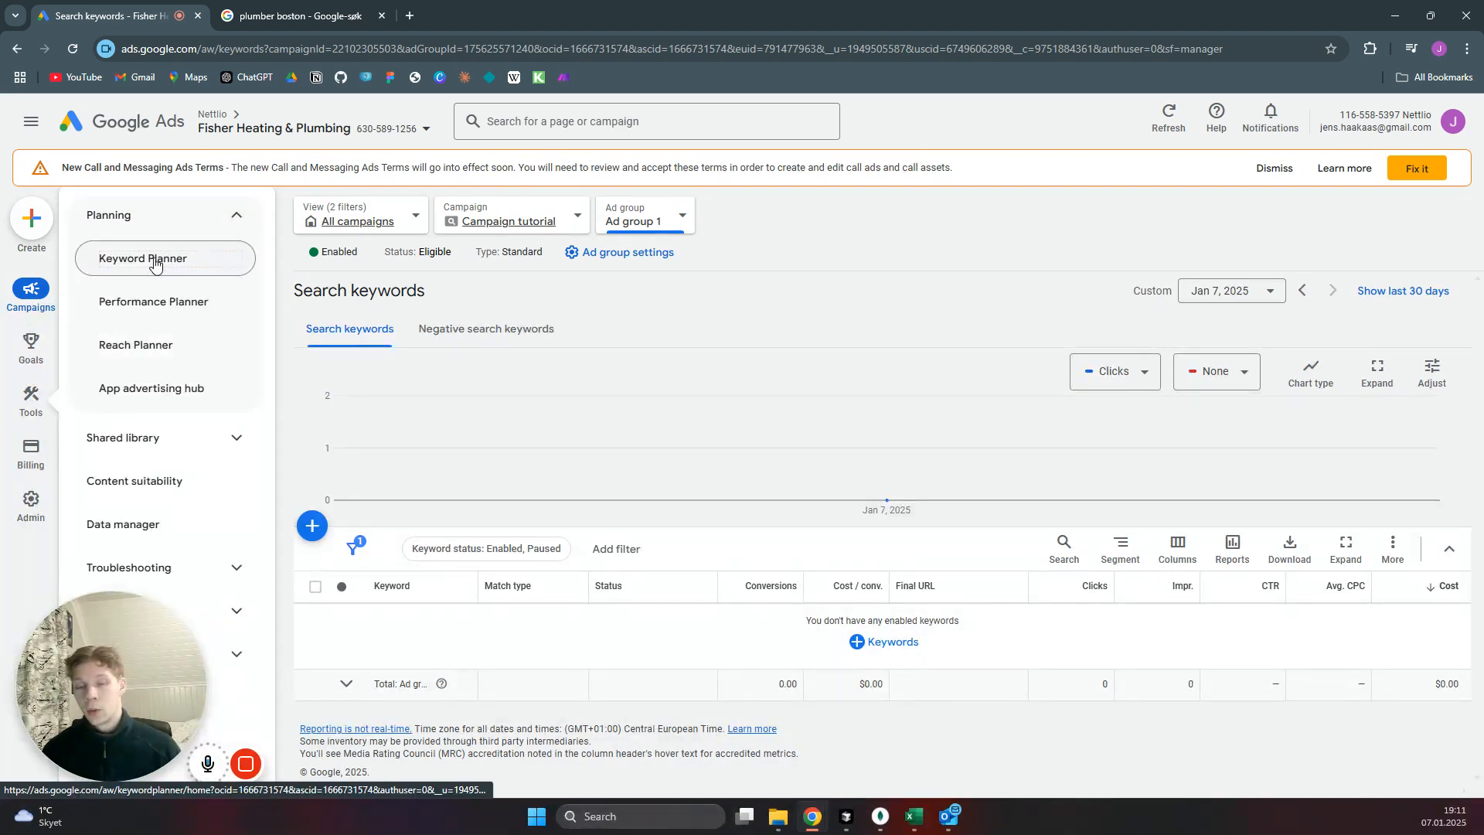
click(263, 15)
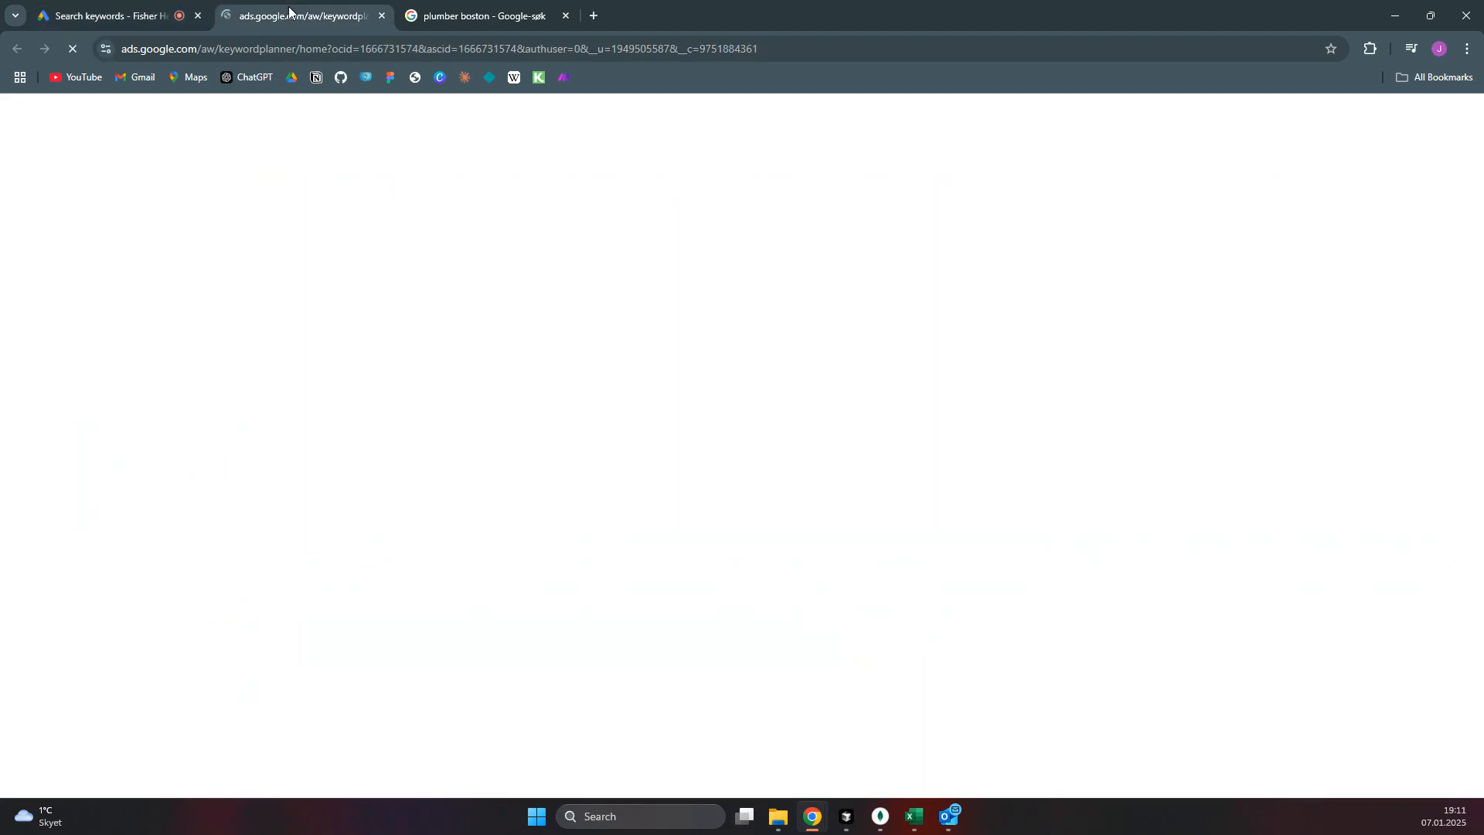
click(562, 404)
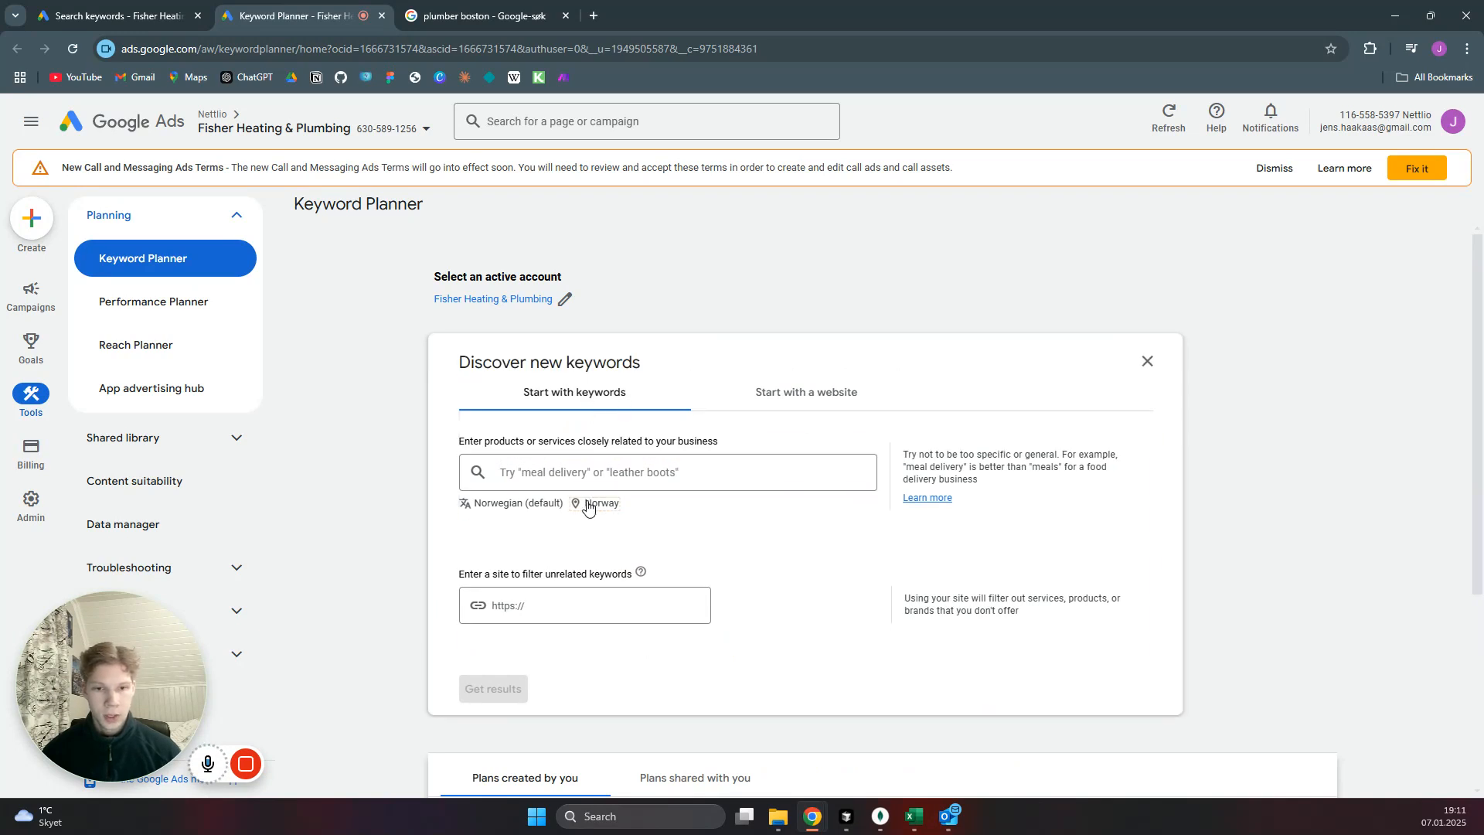
Replace Norway with the city of Boston, Massachusetts, United States as the keyword search location and save it.
click(597, 503)
click(724, 392)
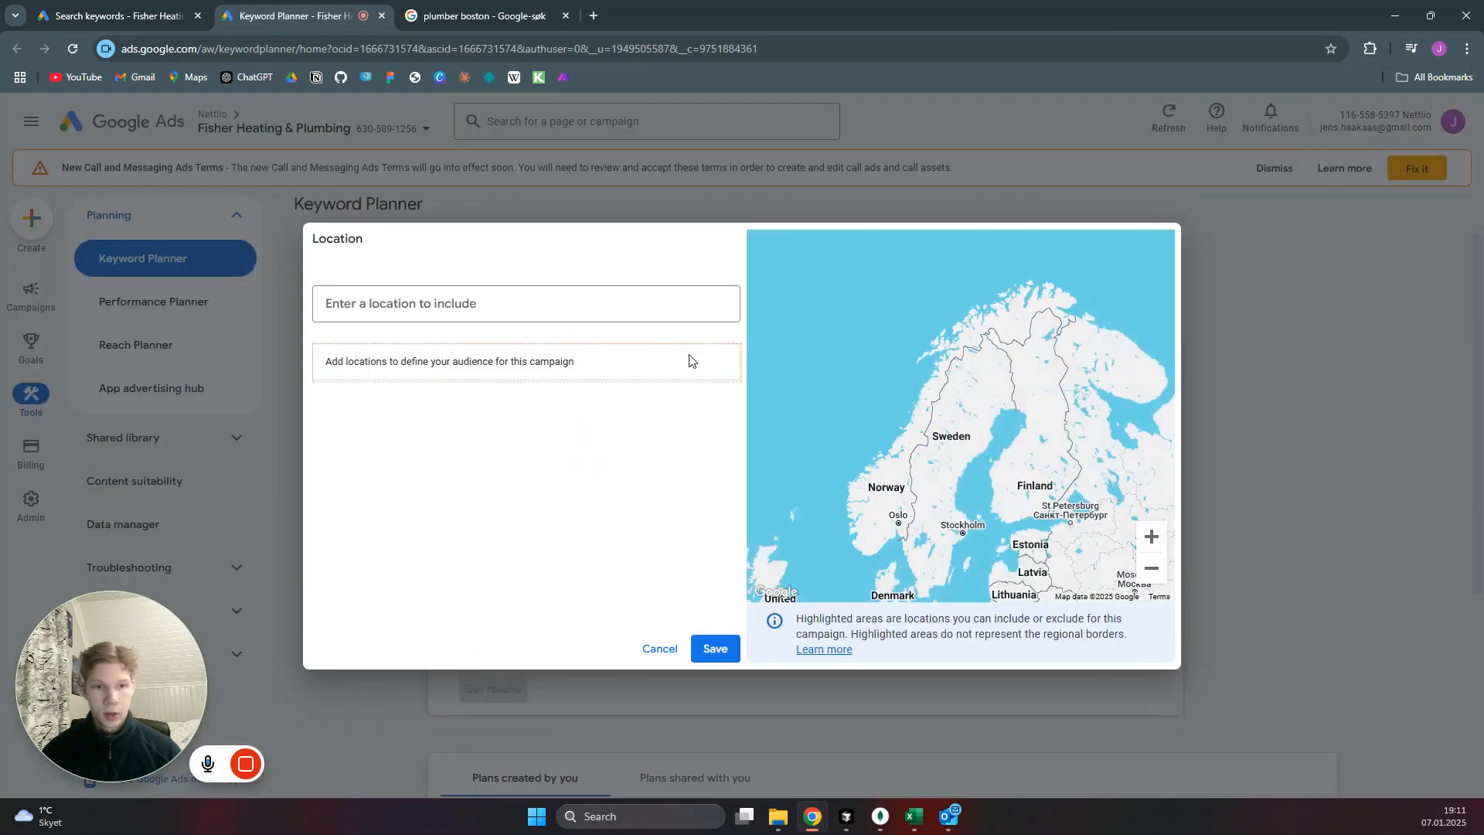
click(546, 317)
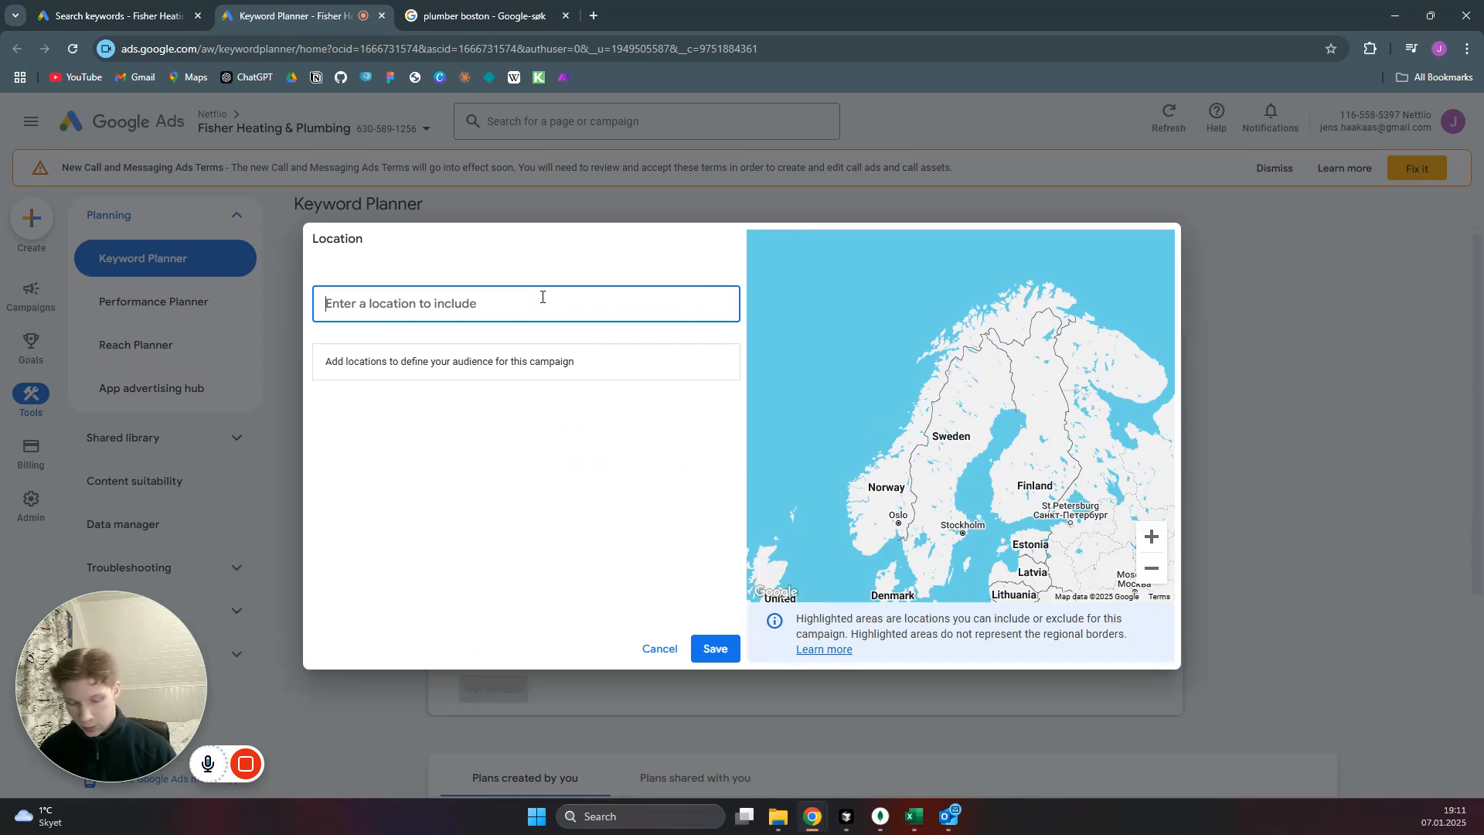
text(boston)
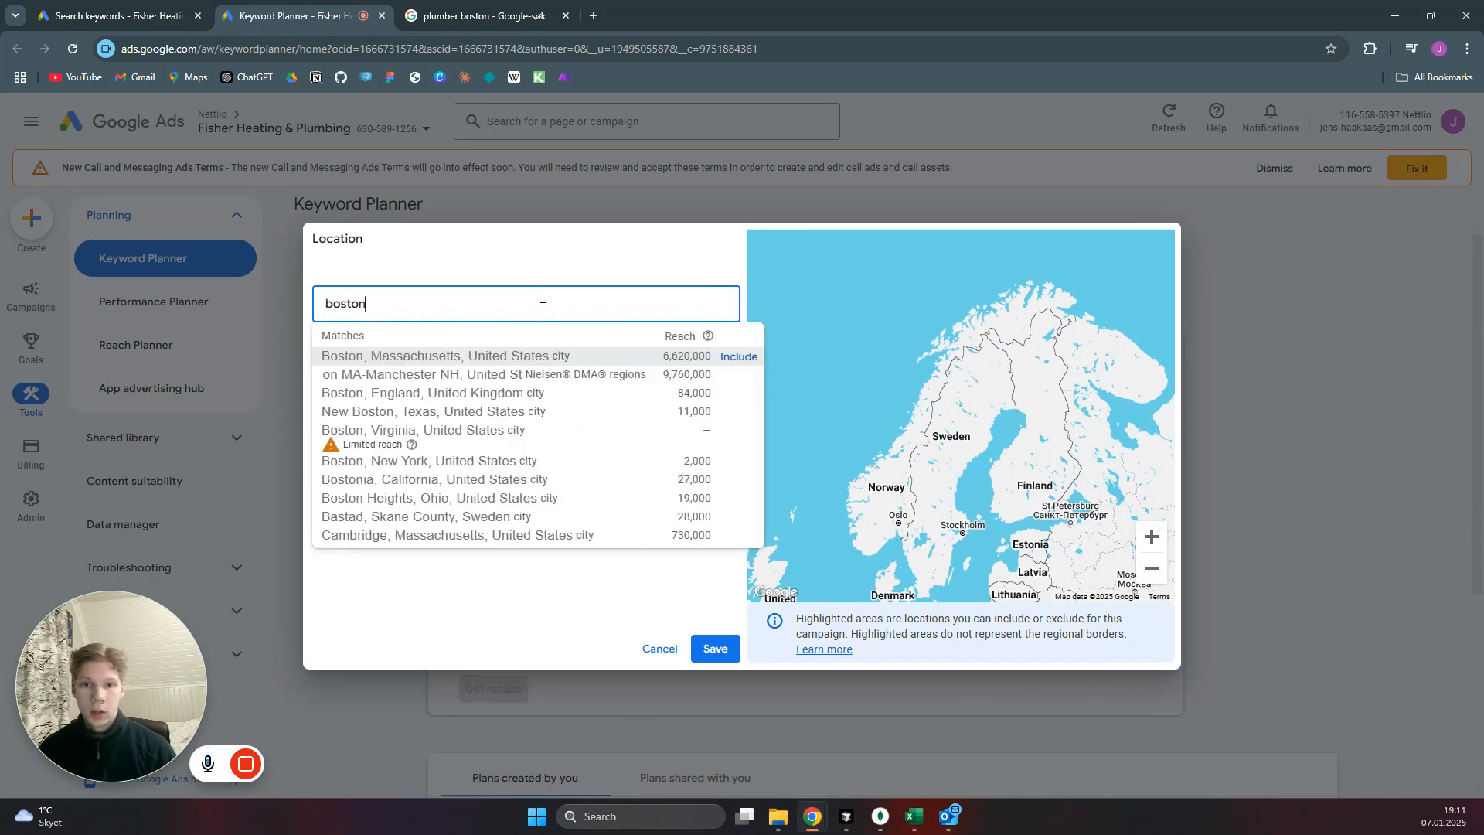
click(739, 357)
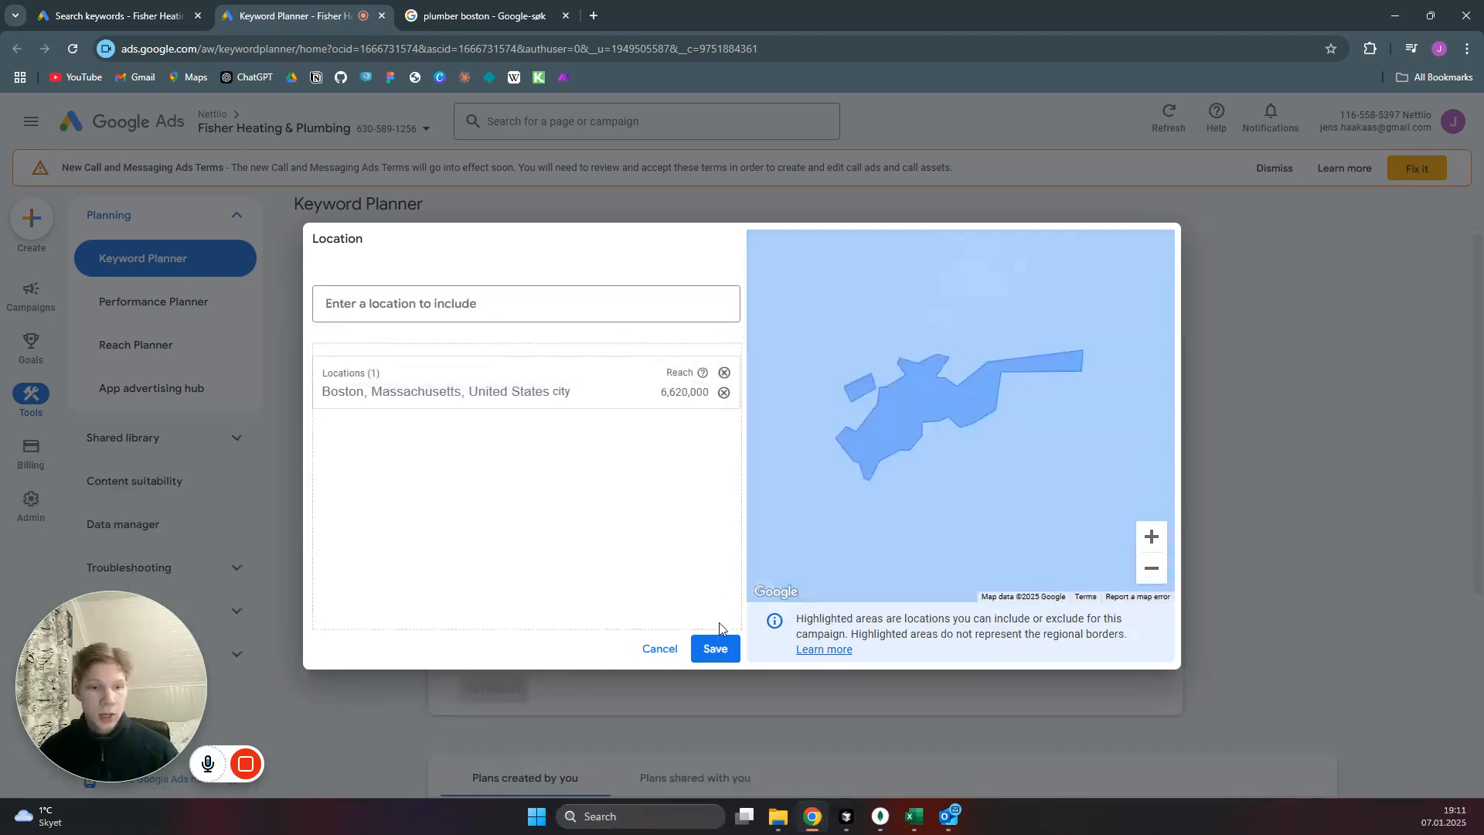
click(716, 650)
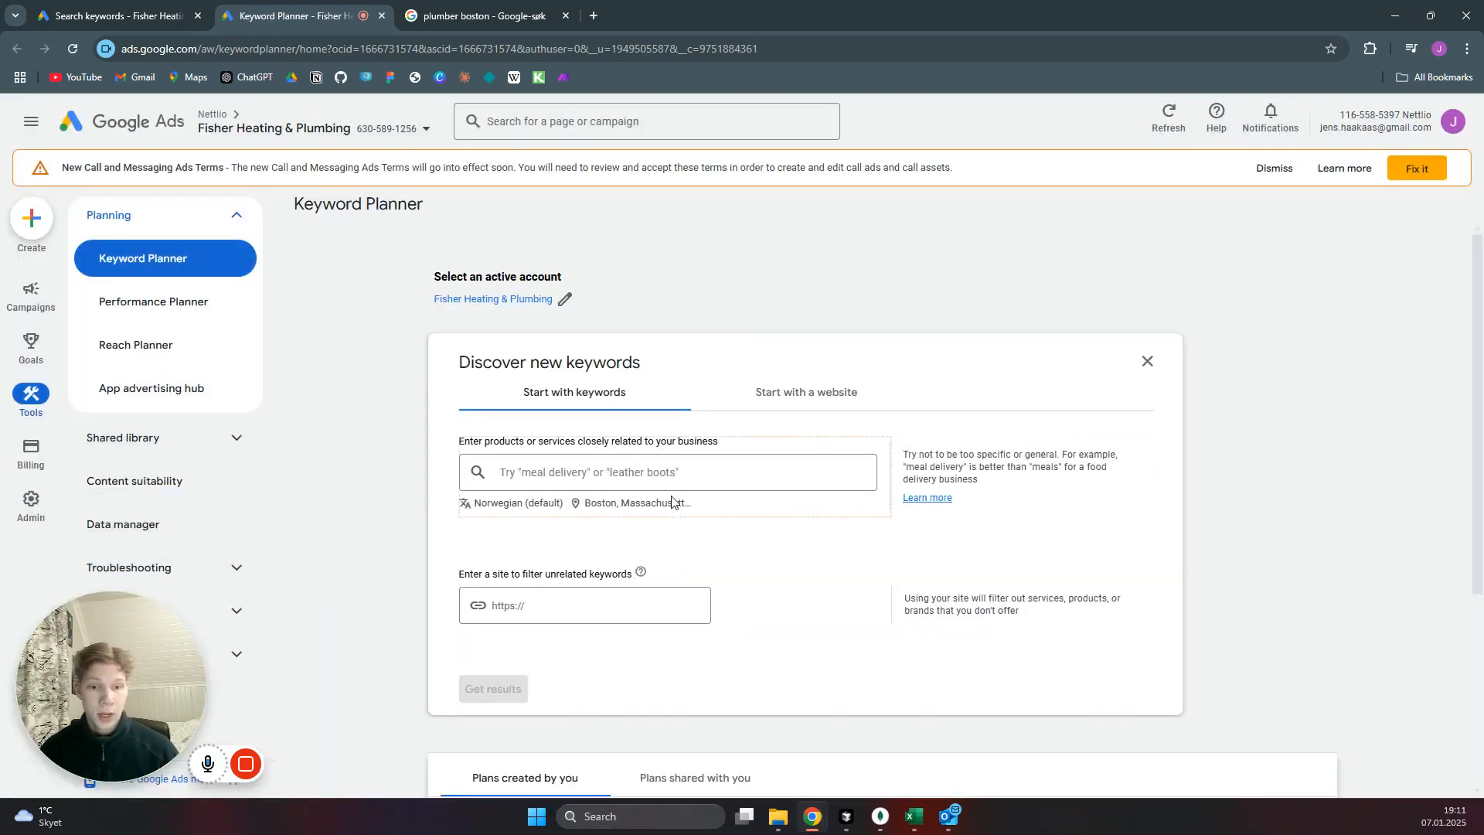
Set the keyword search language to English and activate the entry for products or services related to the business.
scroll(702, 467, down, 1)
click(533, 426)
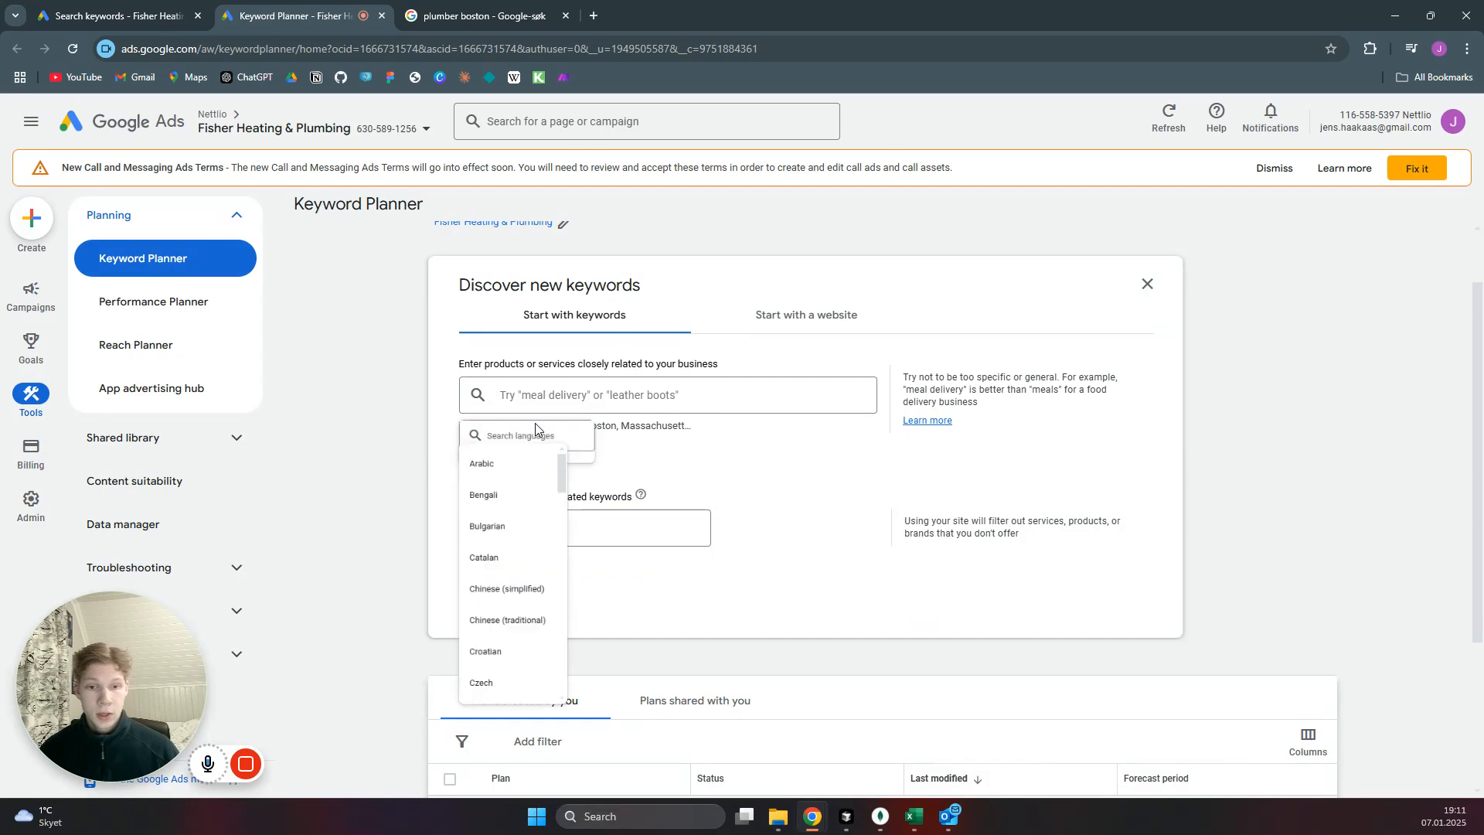
text(engli)
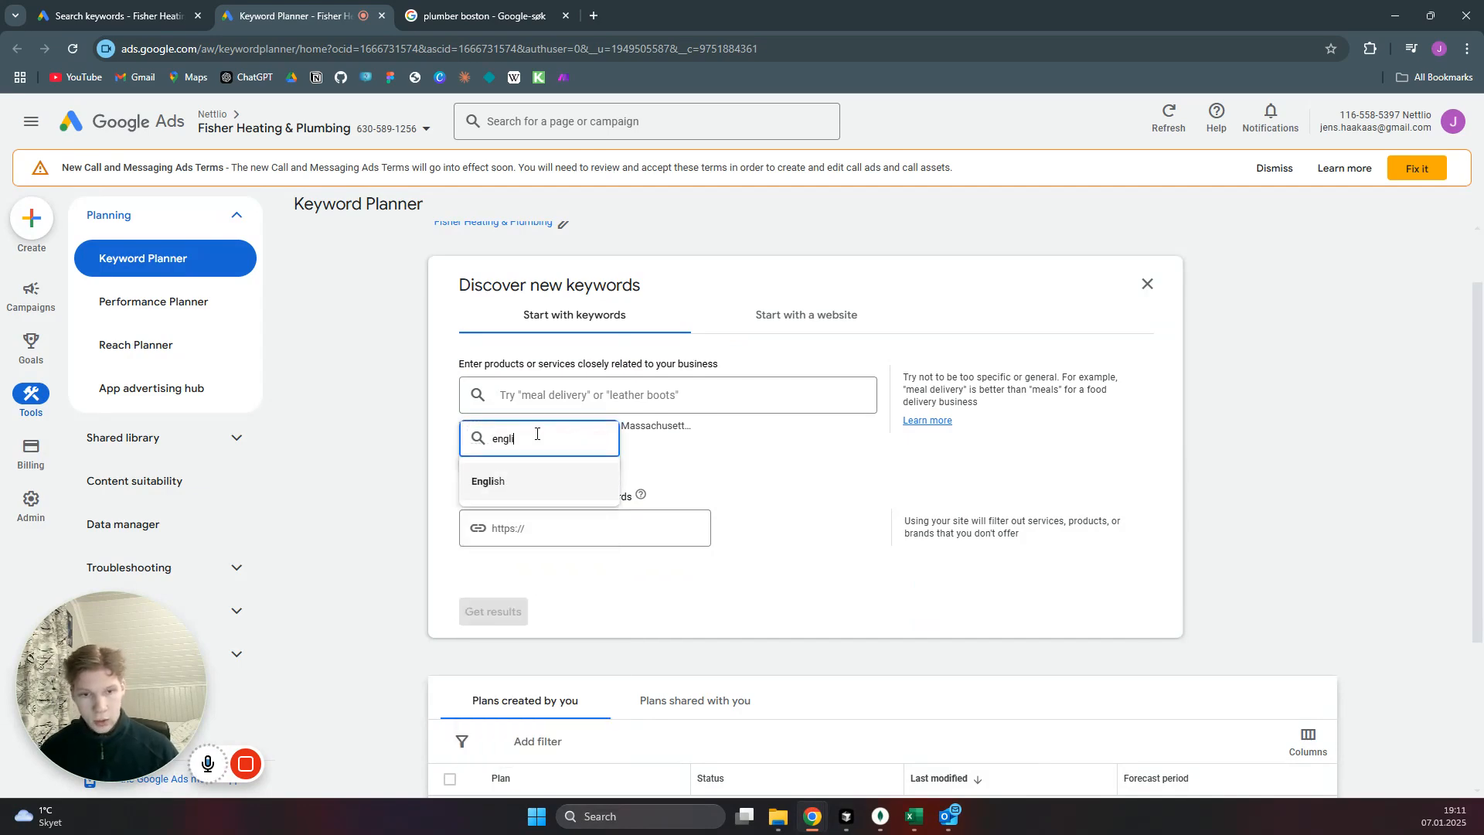
click(540, 486)
click(570, 385)
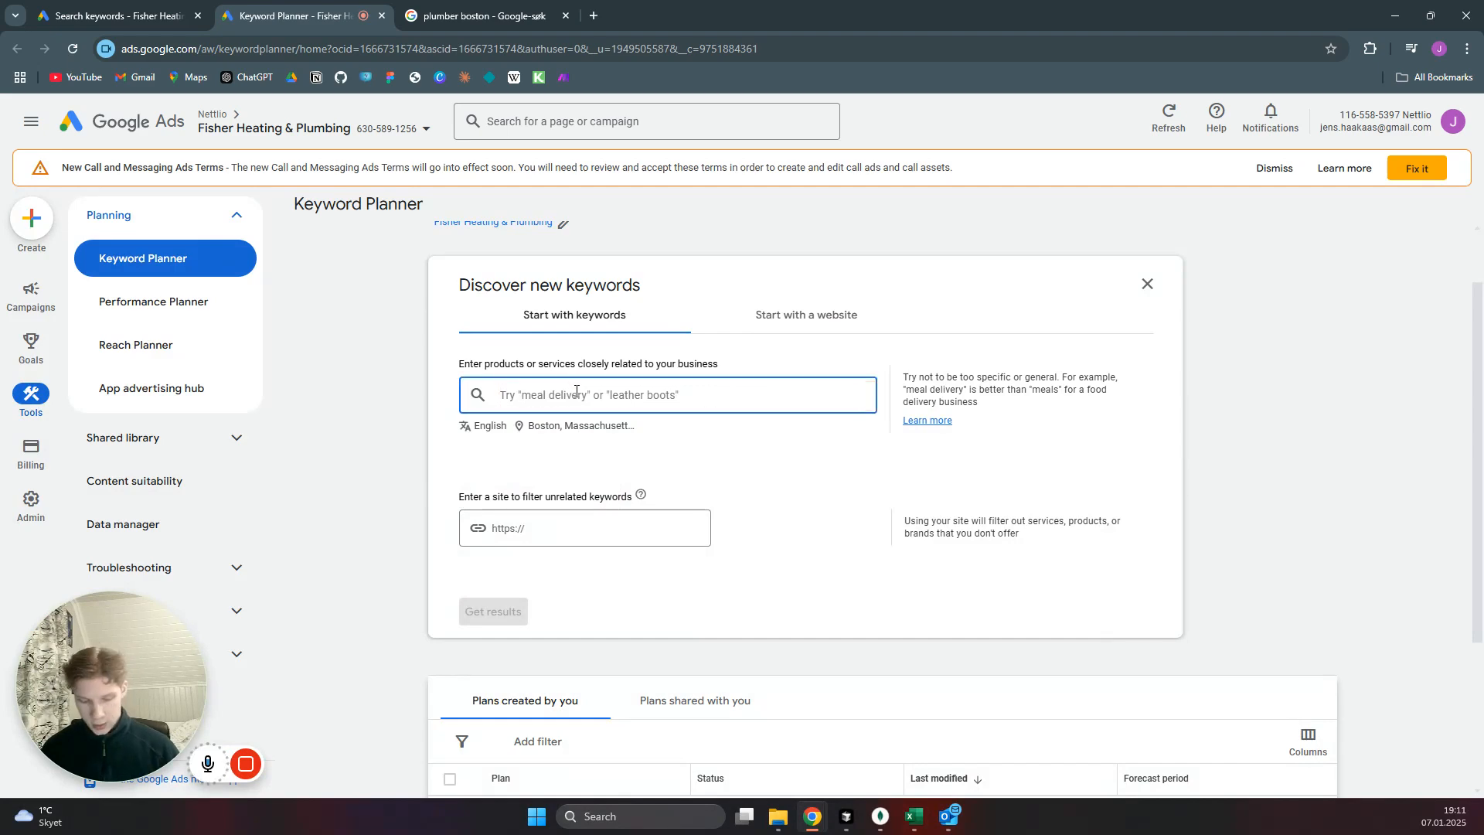
Get keyword ideas for the search term "plumber".
text(plu)
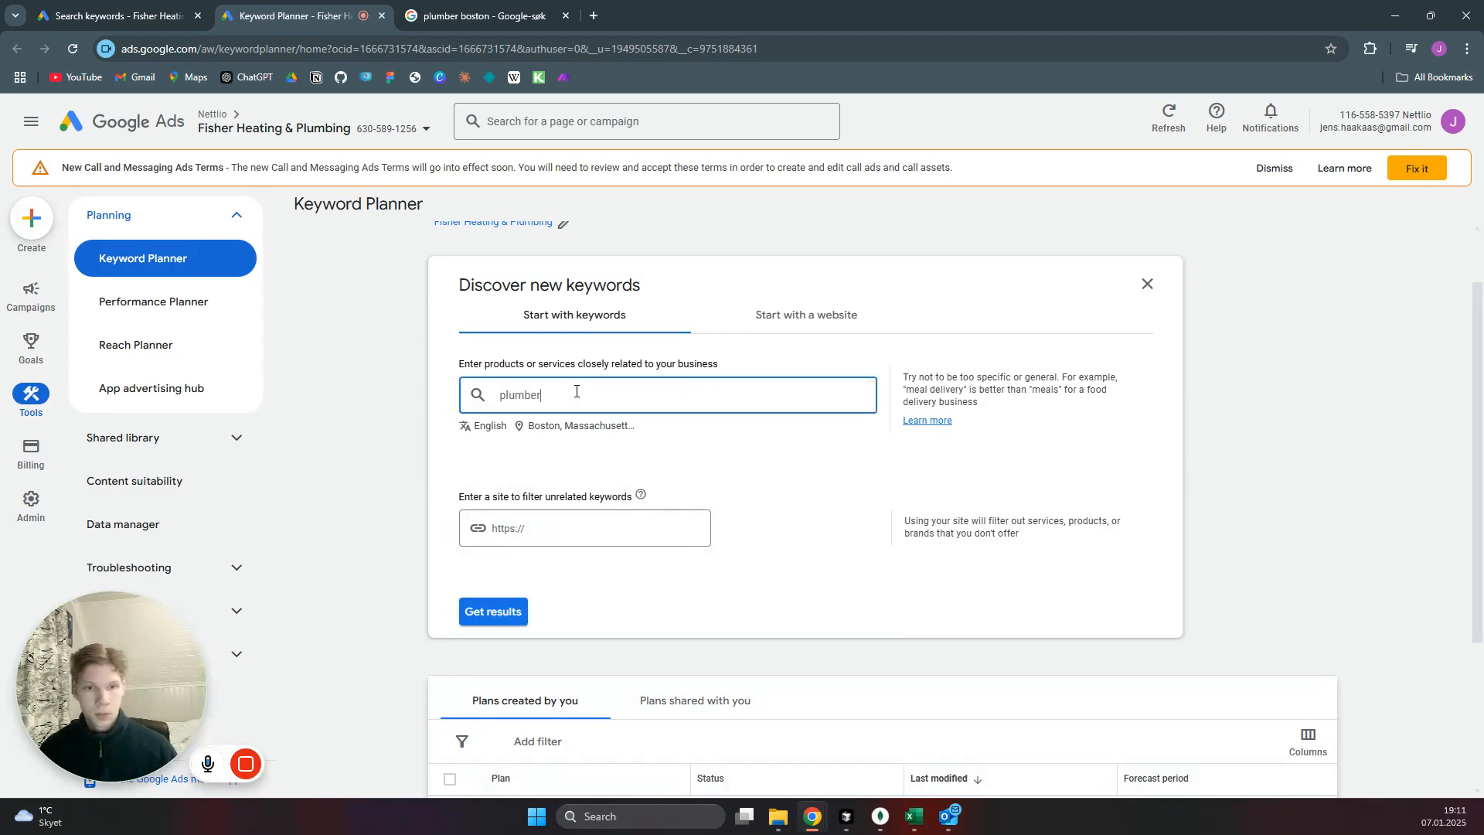
text(mber)
scroll(754, 464, down, 3)
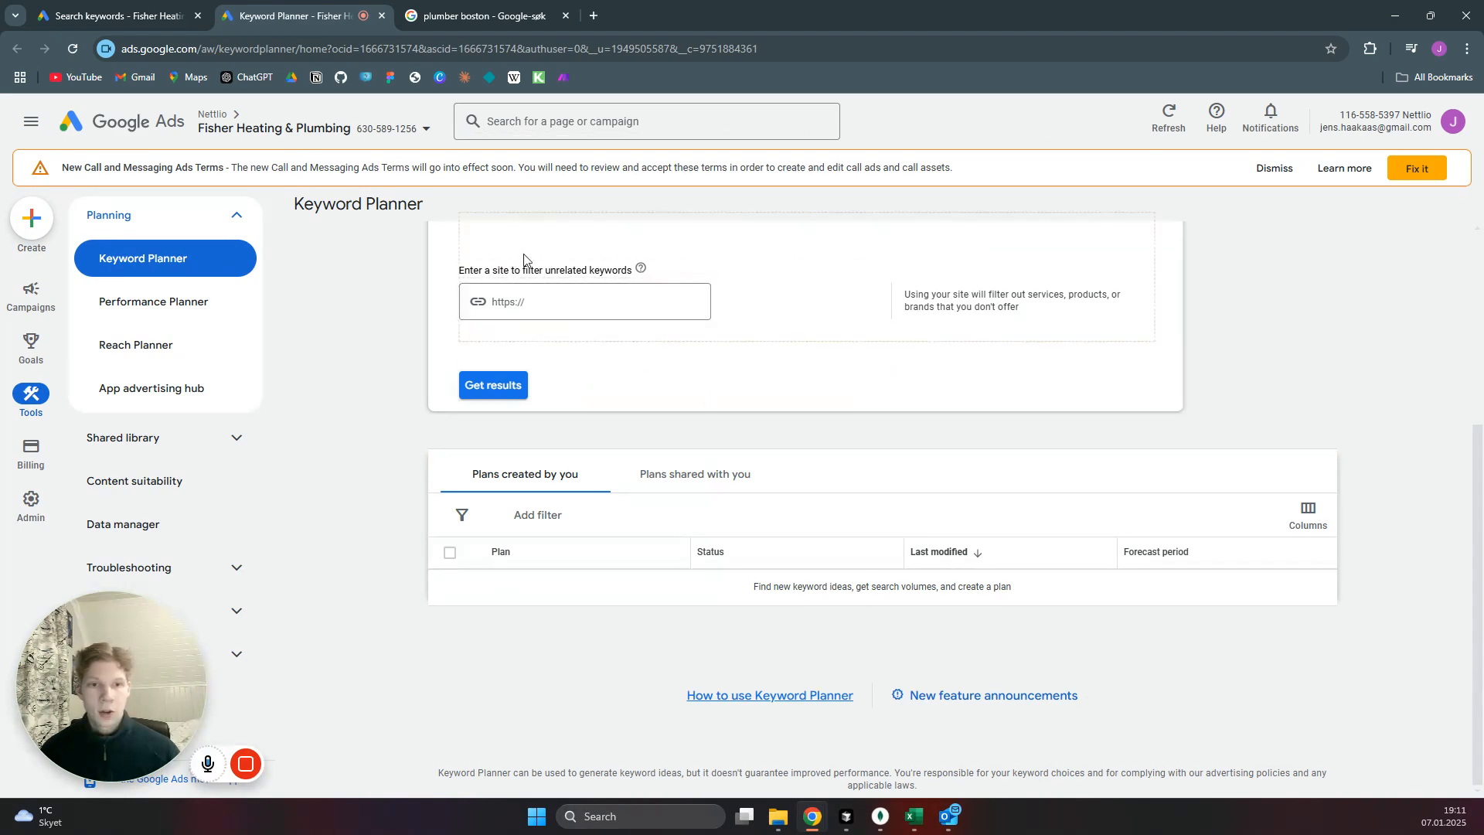
click(510, 388)
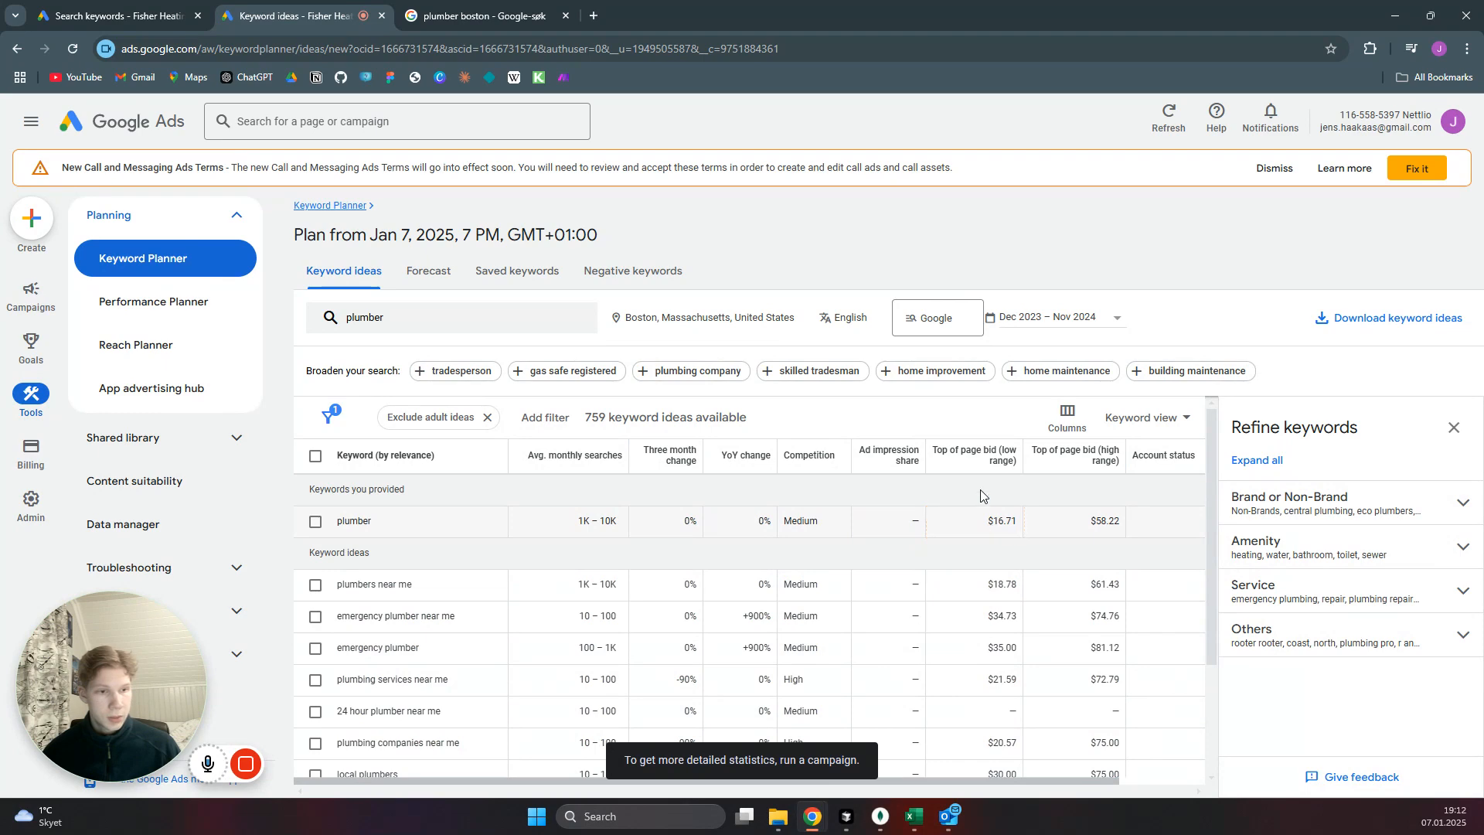
Examine the top of page bid ranges and monthly searches of the plumber-related keyword ideas.
mouse_move(983, 456)
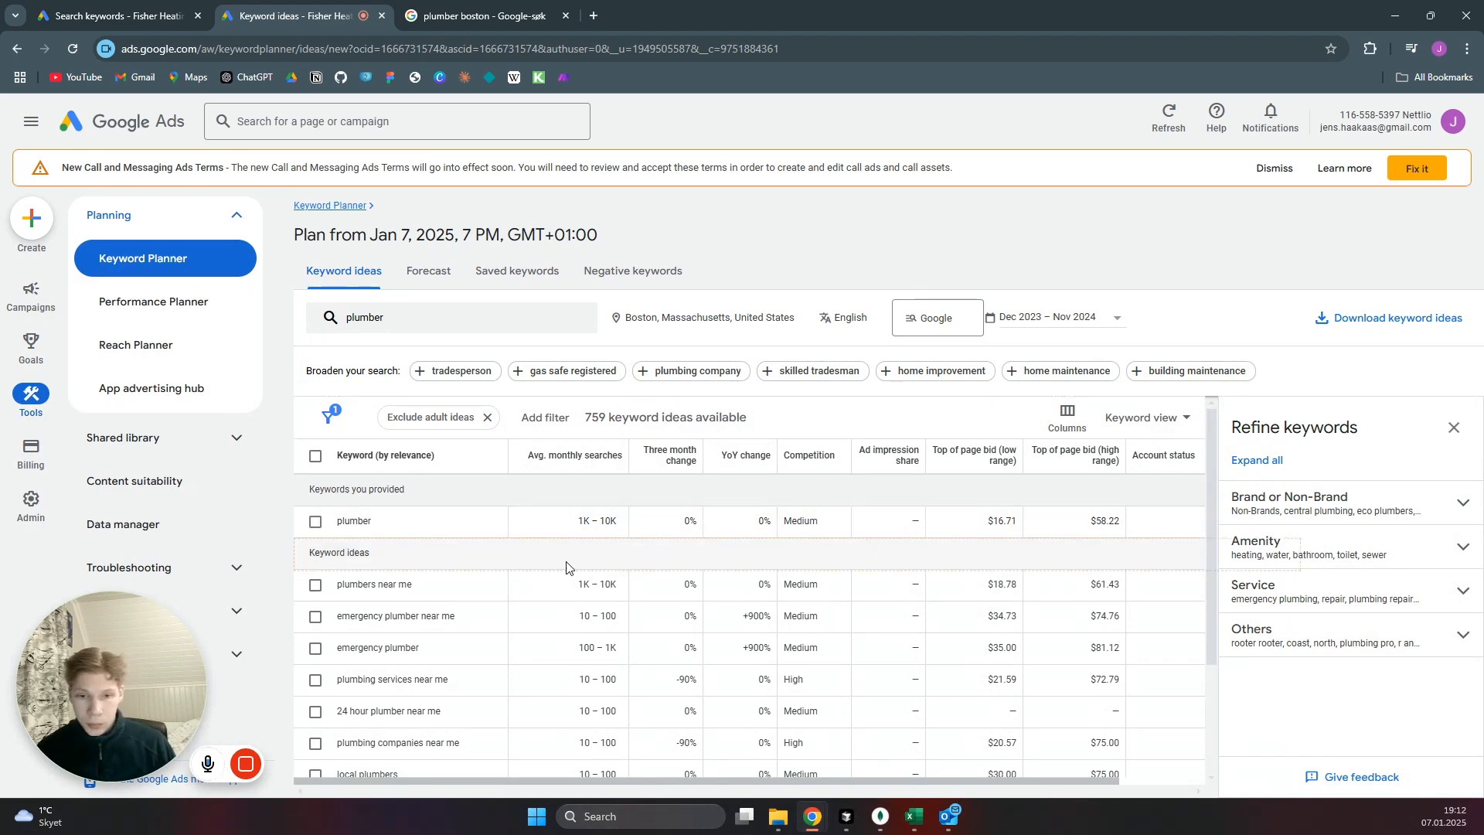
scroll(567, 568, down, 1)
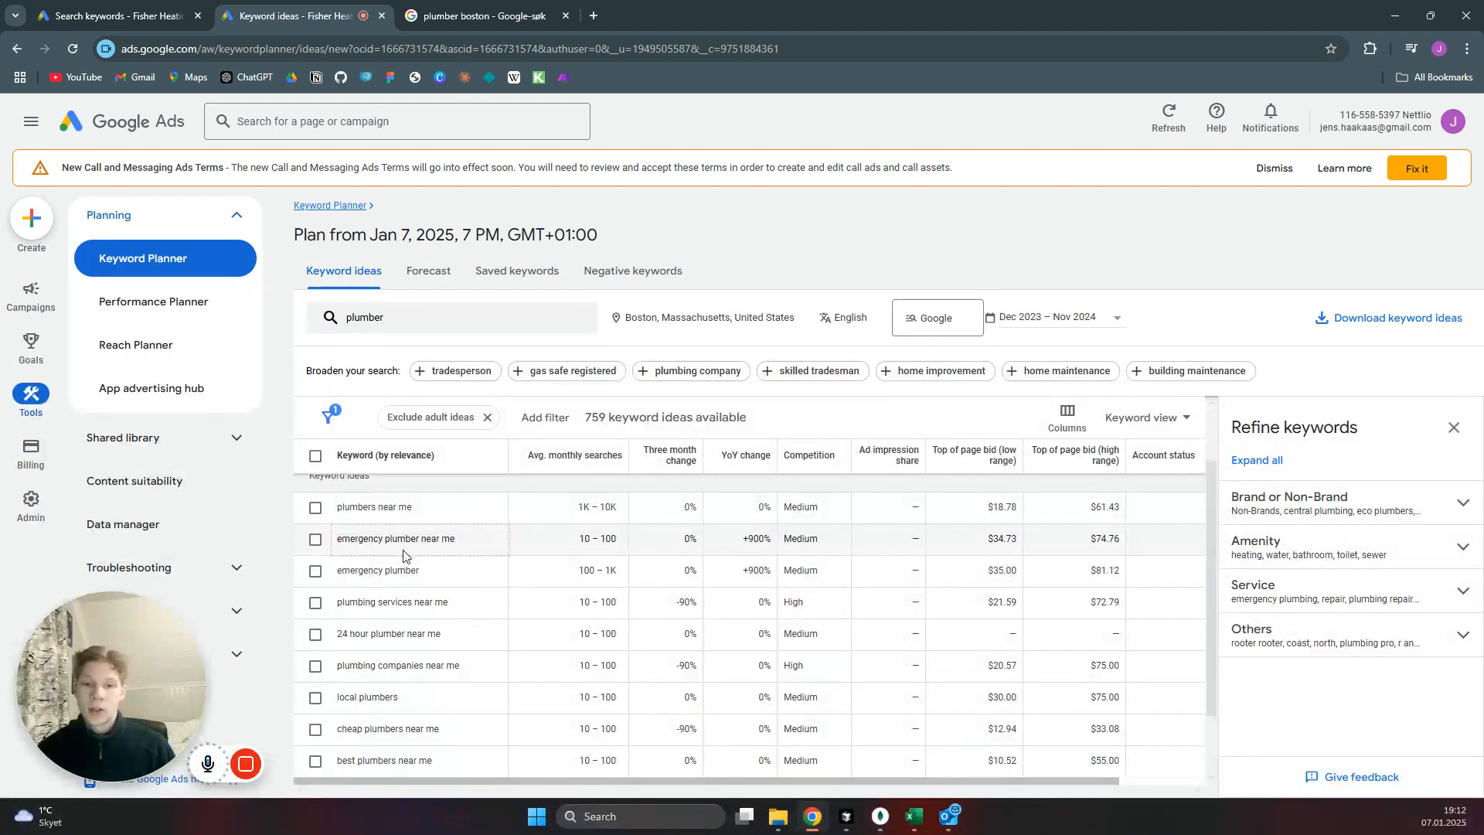
click(385, 572)
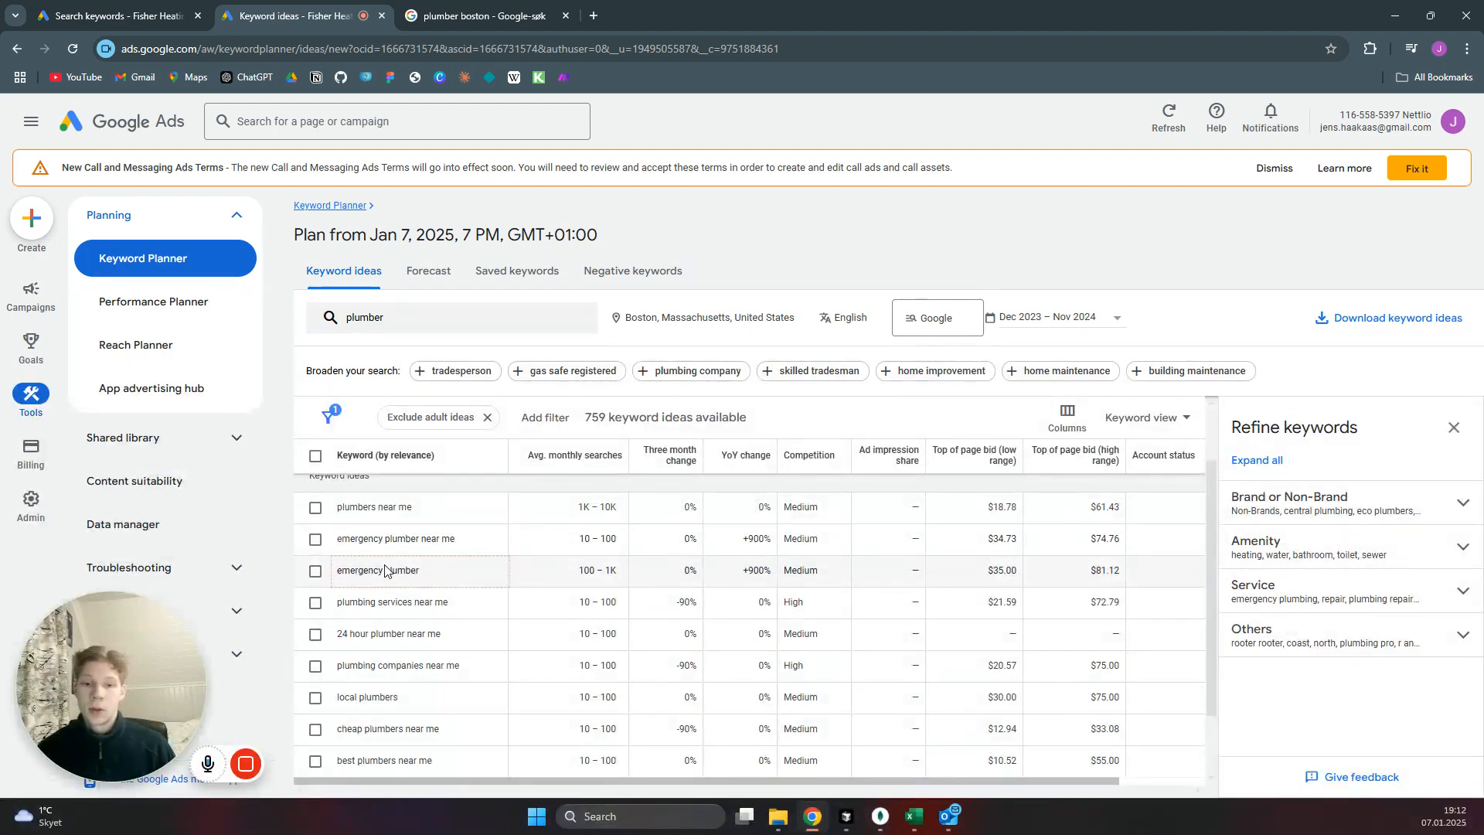
click(439, 554)
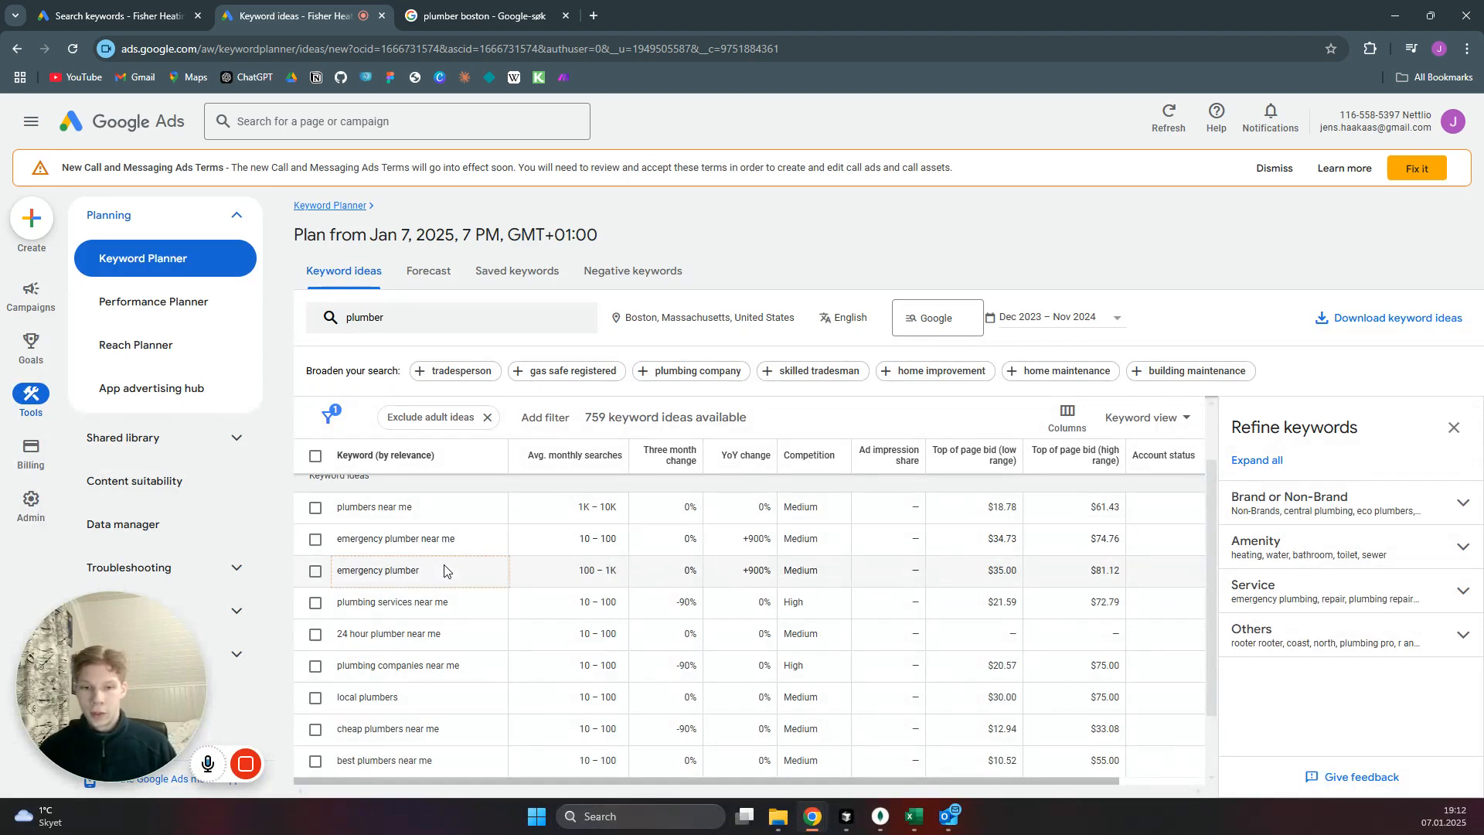
click(995, 577)
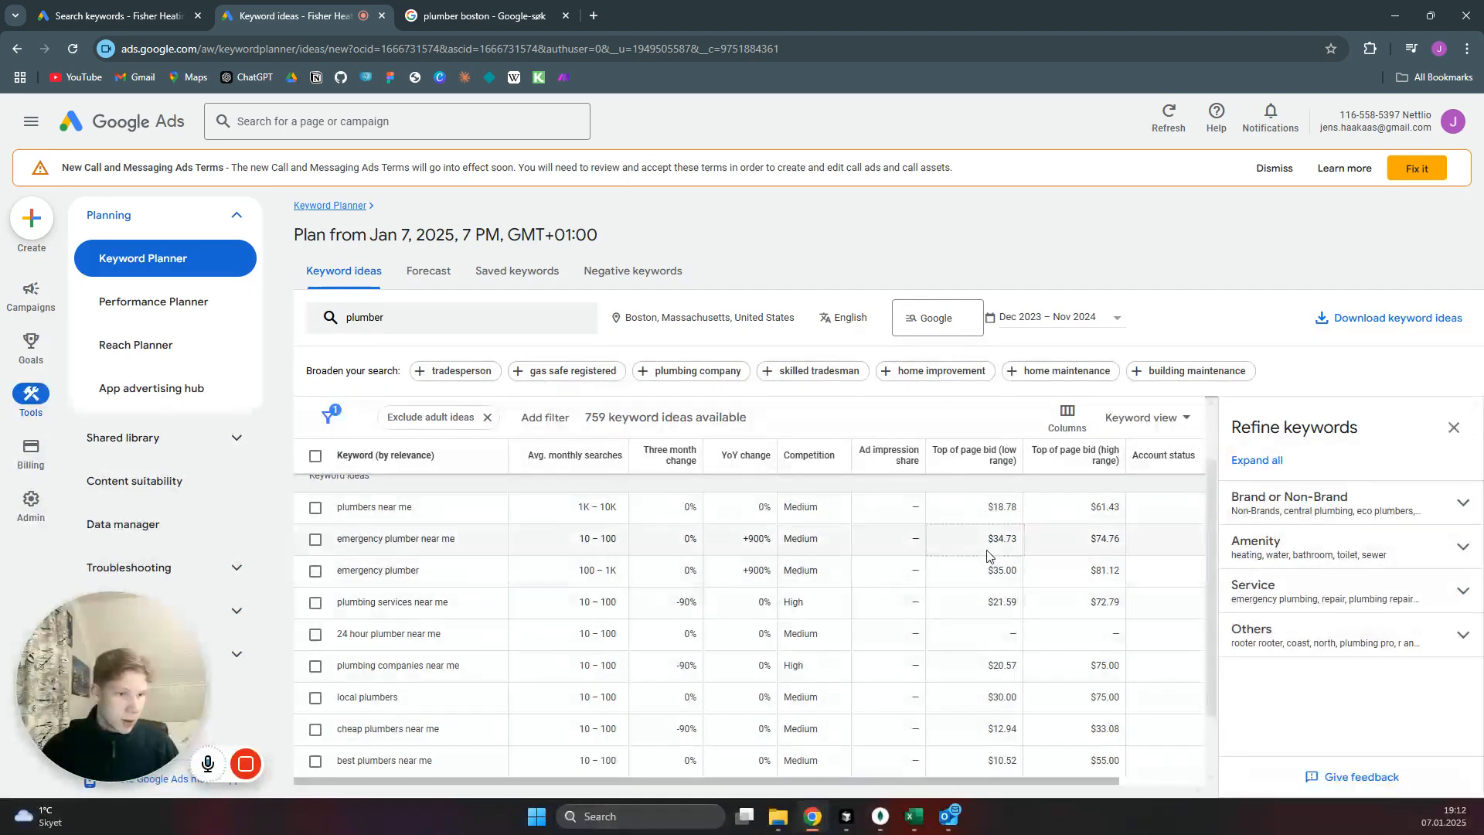
click(1056, 545)
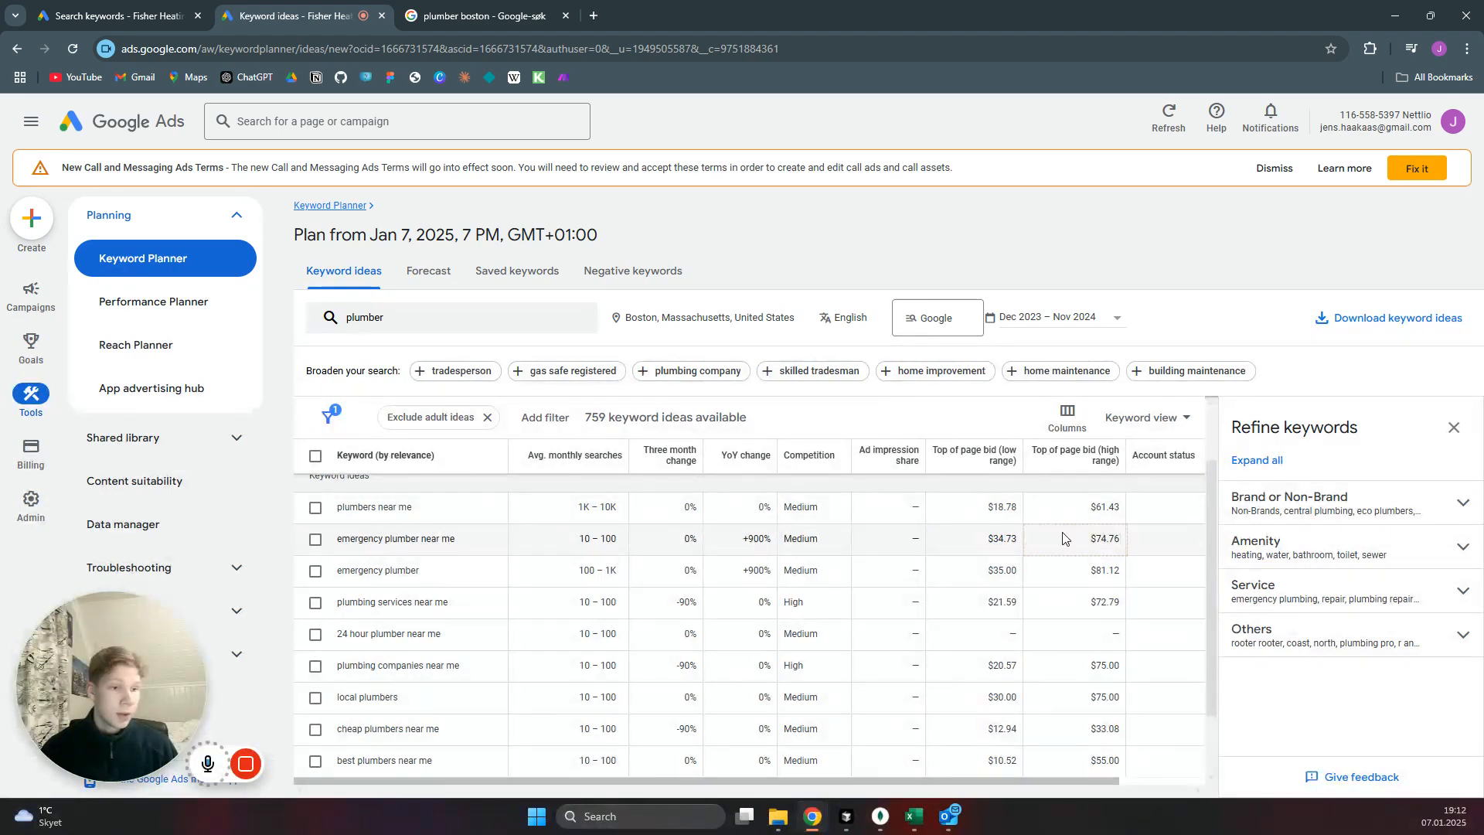
click(1080, 513)
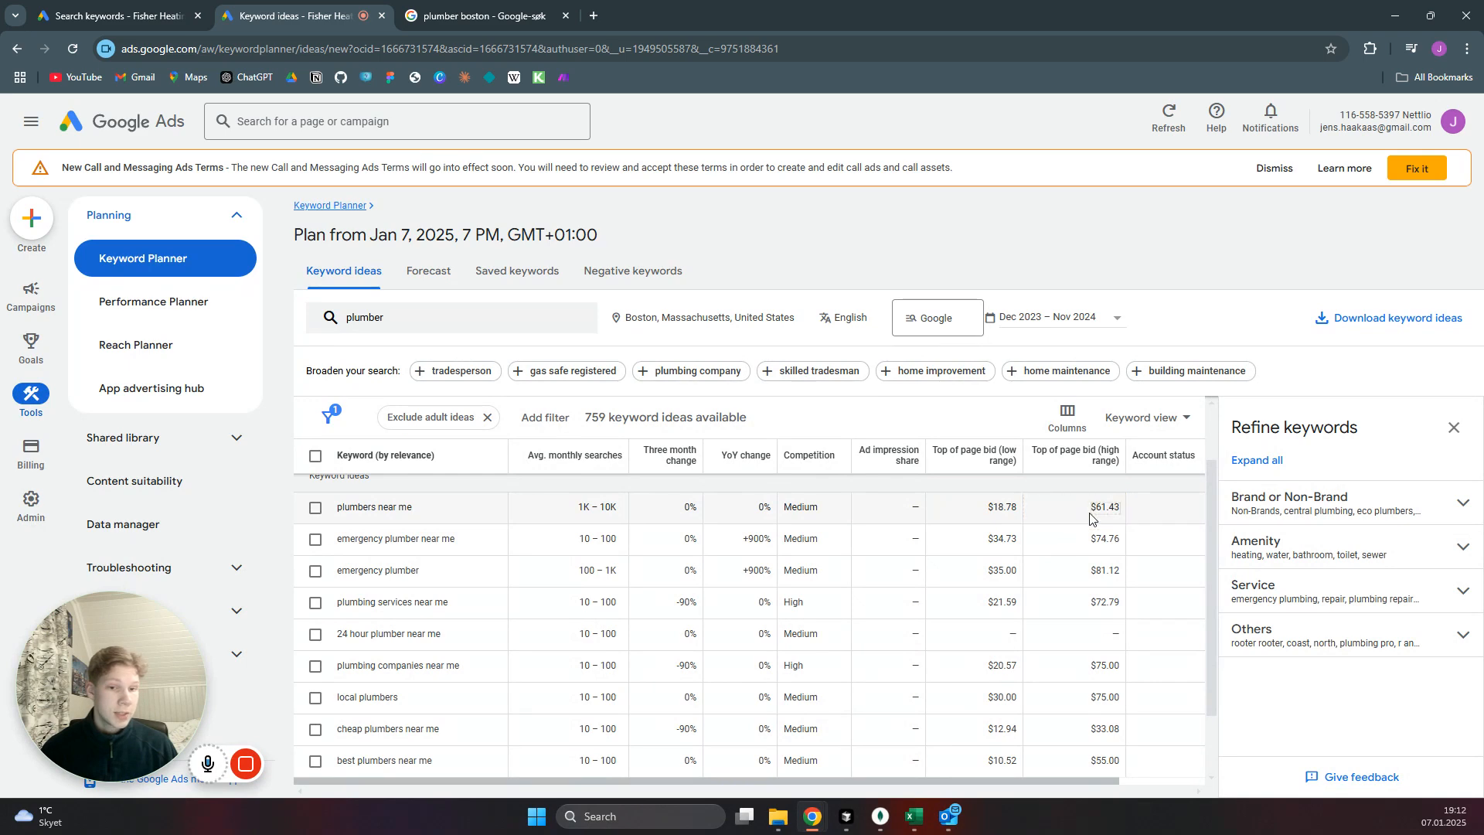
click(445, 525)
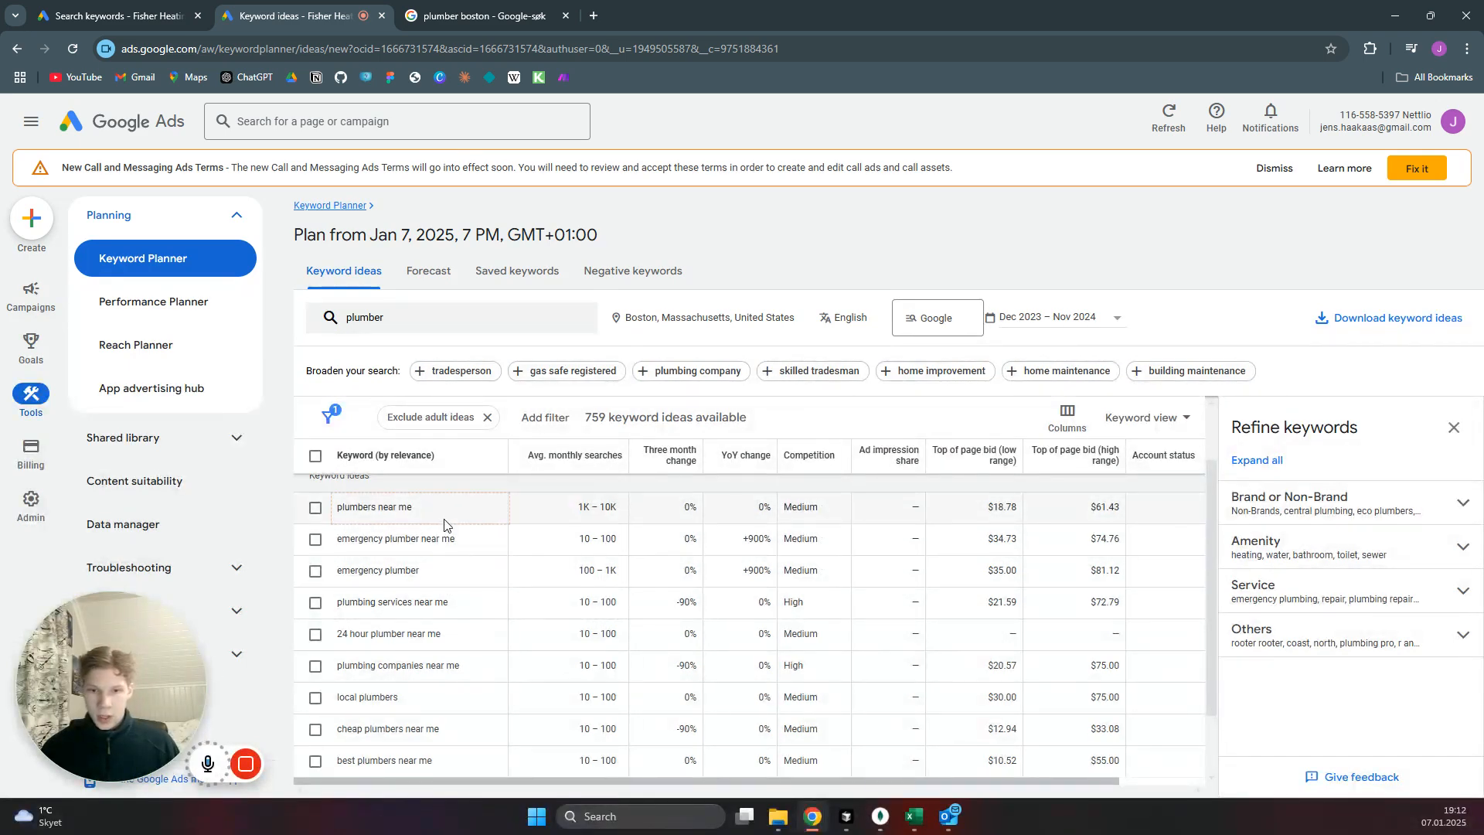
Copy the keyword "plumber" from the keyword ideas into a new keyword list for Ad group 1.
scroll(445, 524, up, 1)
double_click(358, 521)
key(ctrl+c)
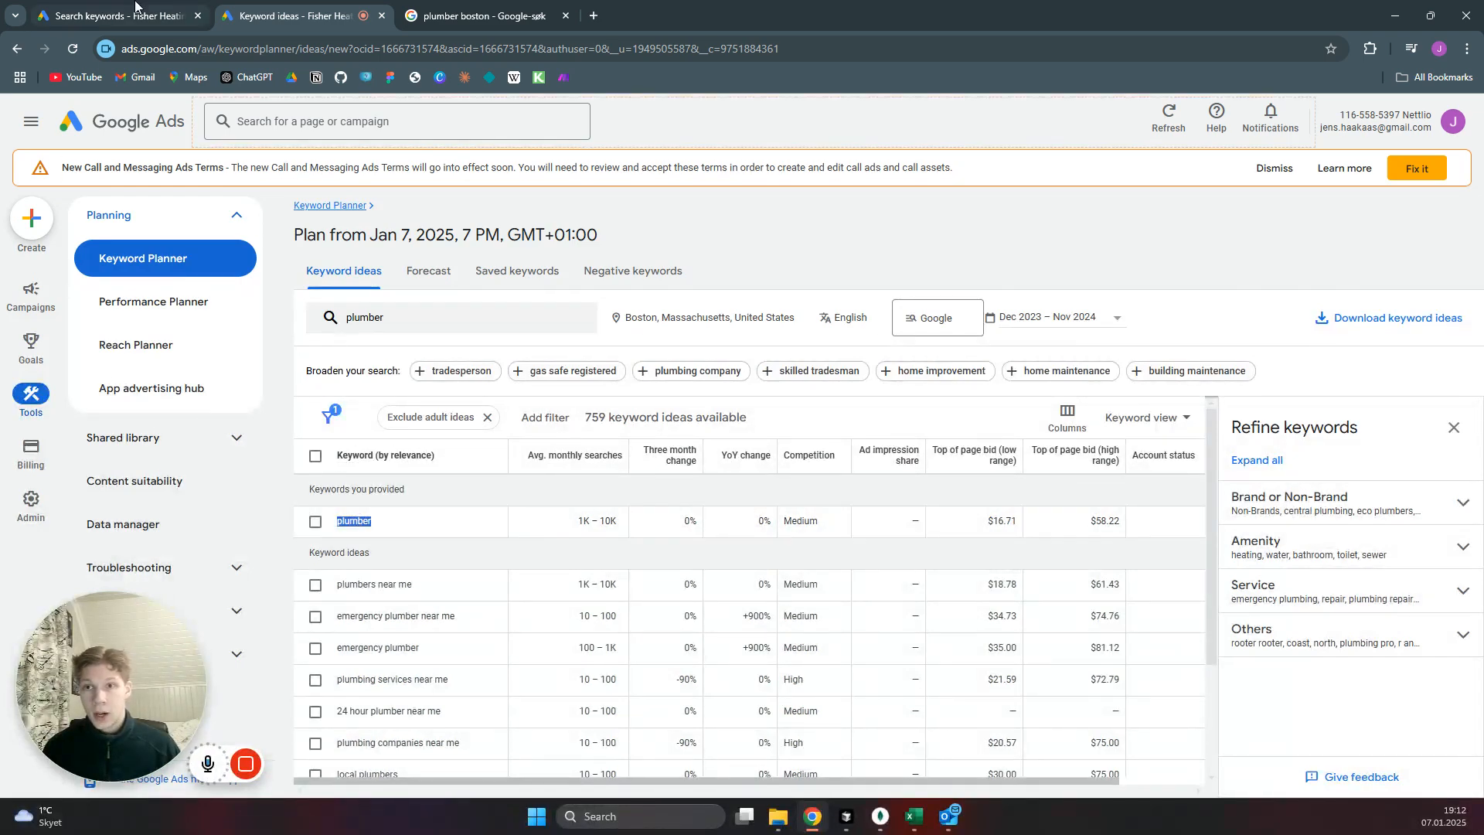
click(161, 23)
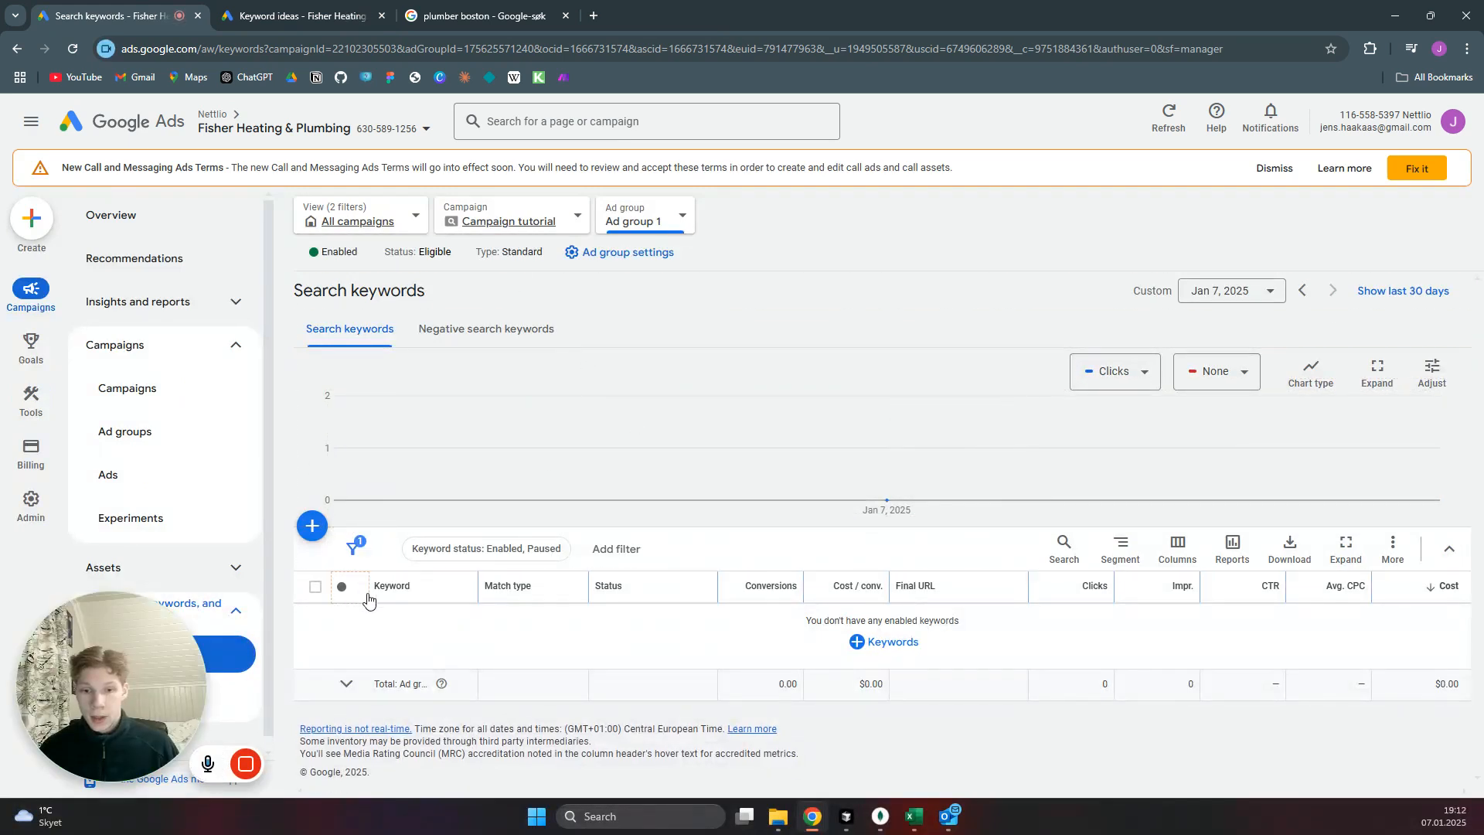
click(313, 527)
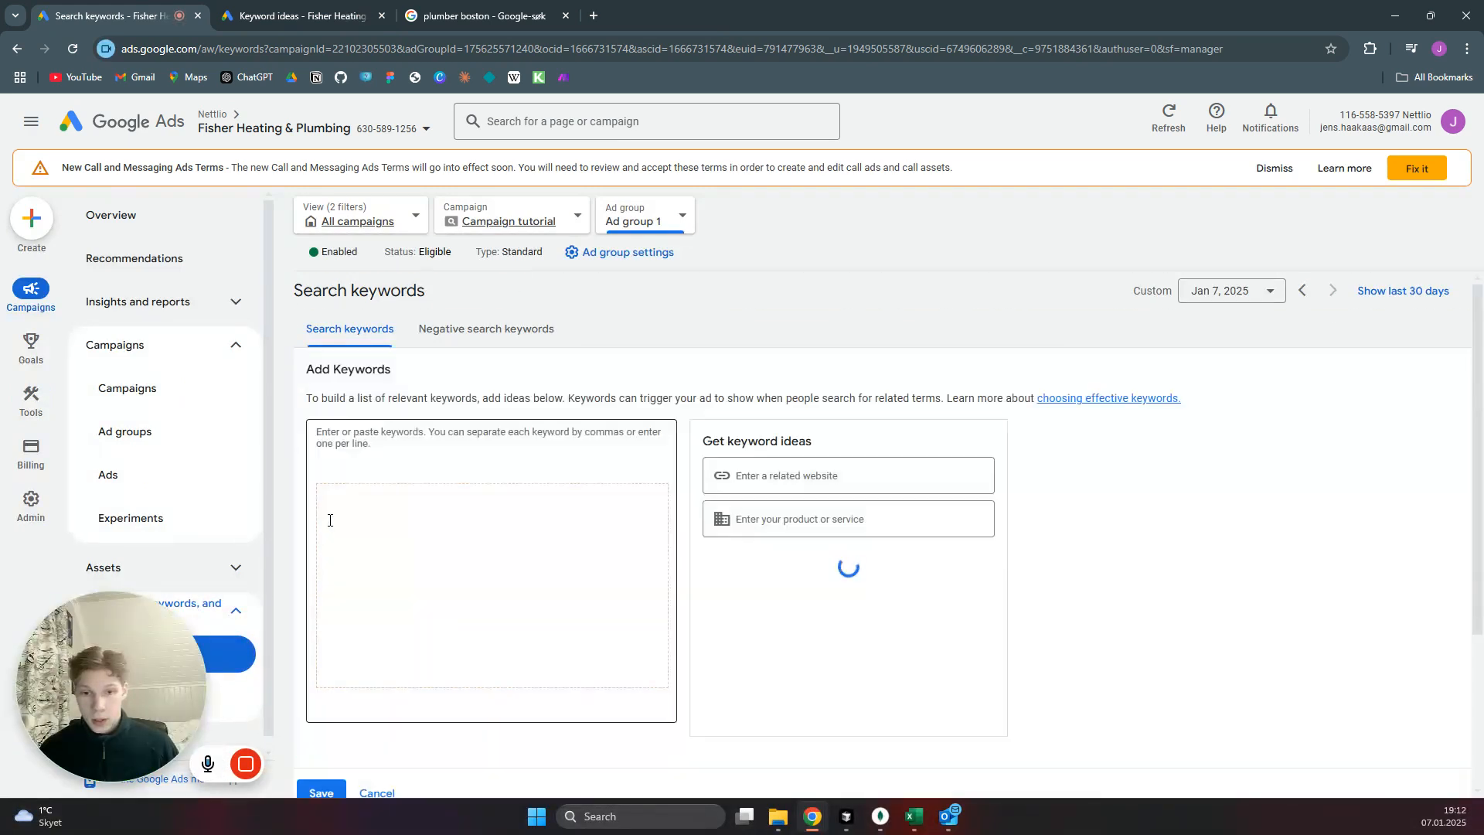
click(386, 444)
key(ctrl+v)
Add "plumbers near me" from the keyword ideas and "plumber boston" on separate lines, and save Ad group 1's keywords.
key(ctrl+Tab)
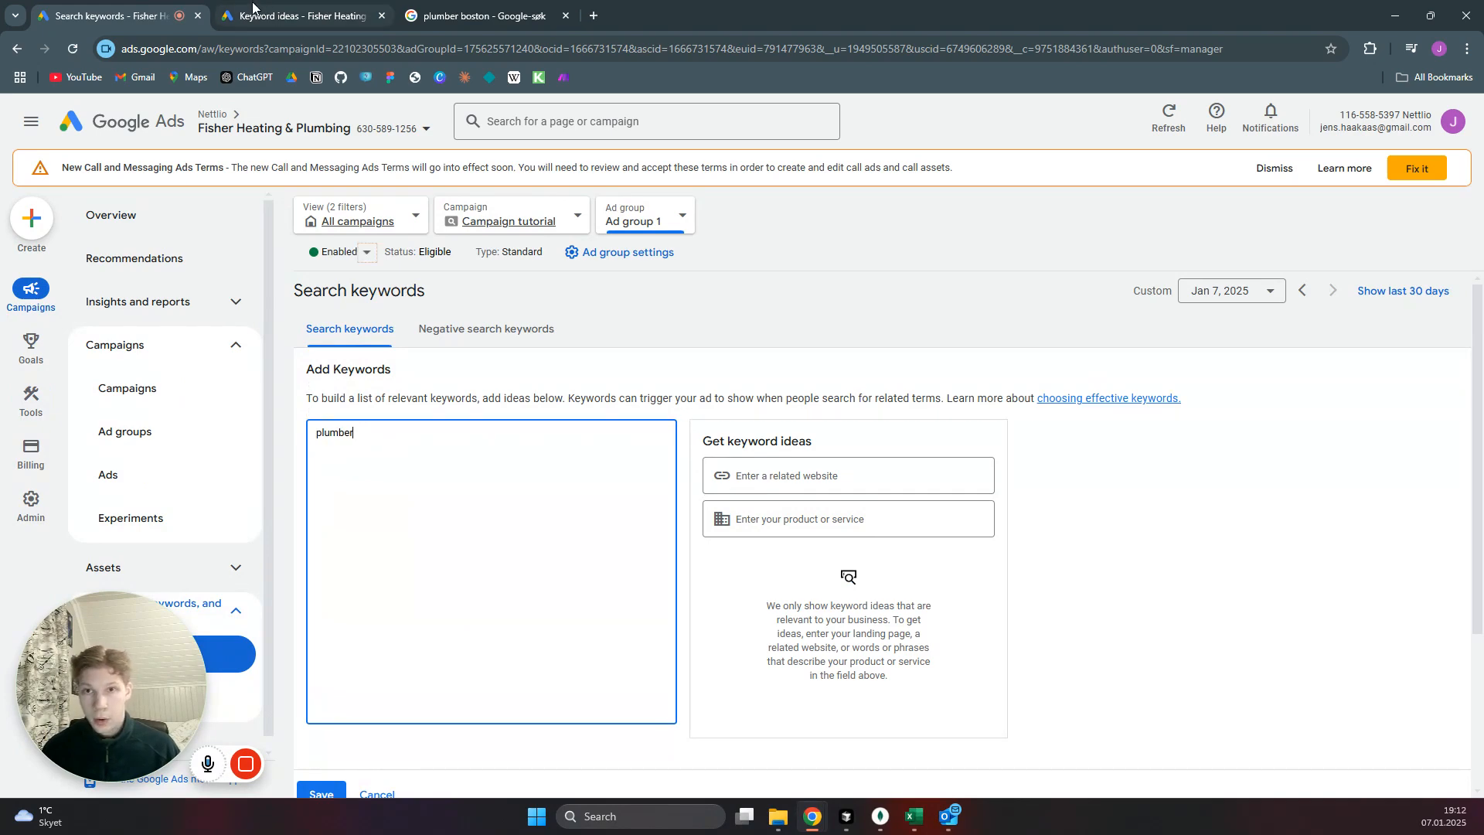
drag(414, 589, 334, 592)
key(ctrl+c)
click(155, 17)
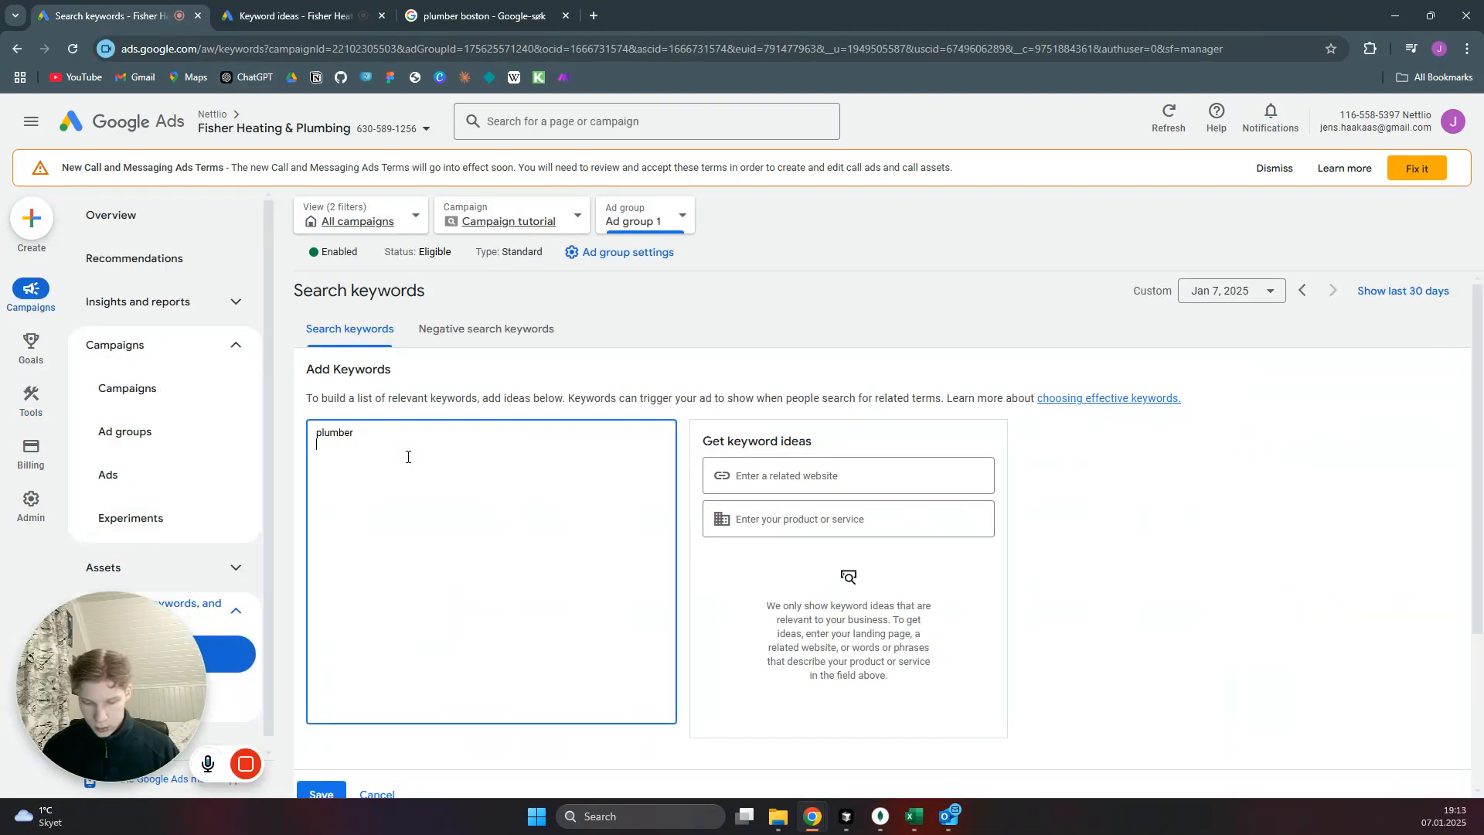
key(Return)
key(ctrl+v)
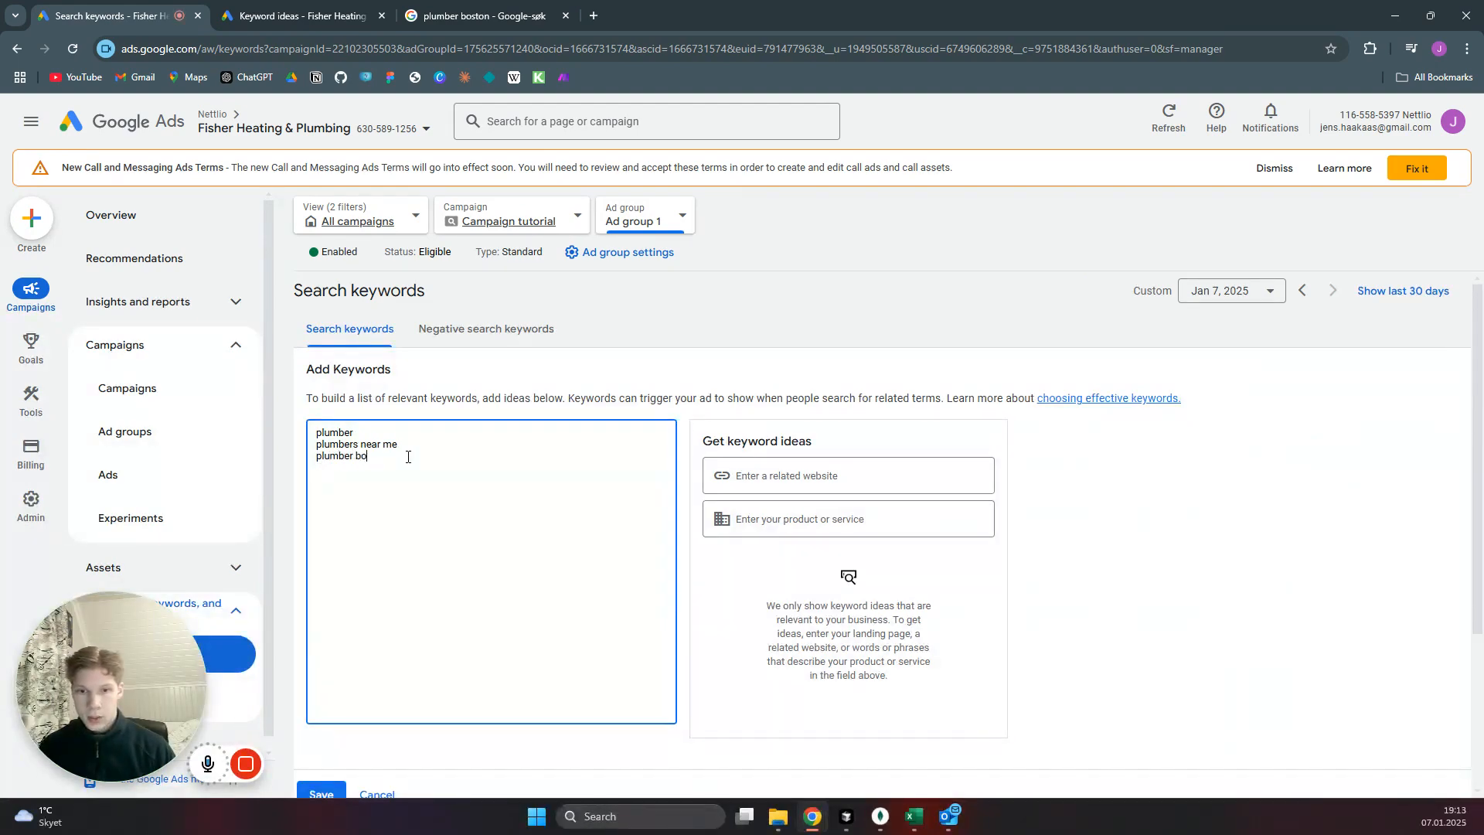
scroll(500, 504, down, 3)
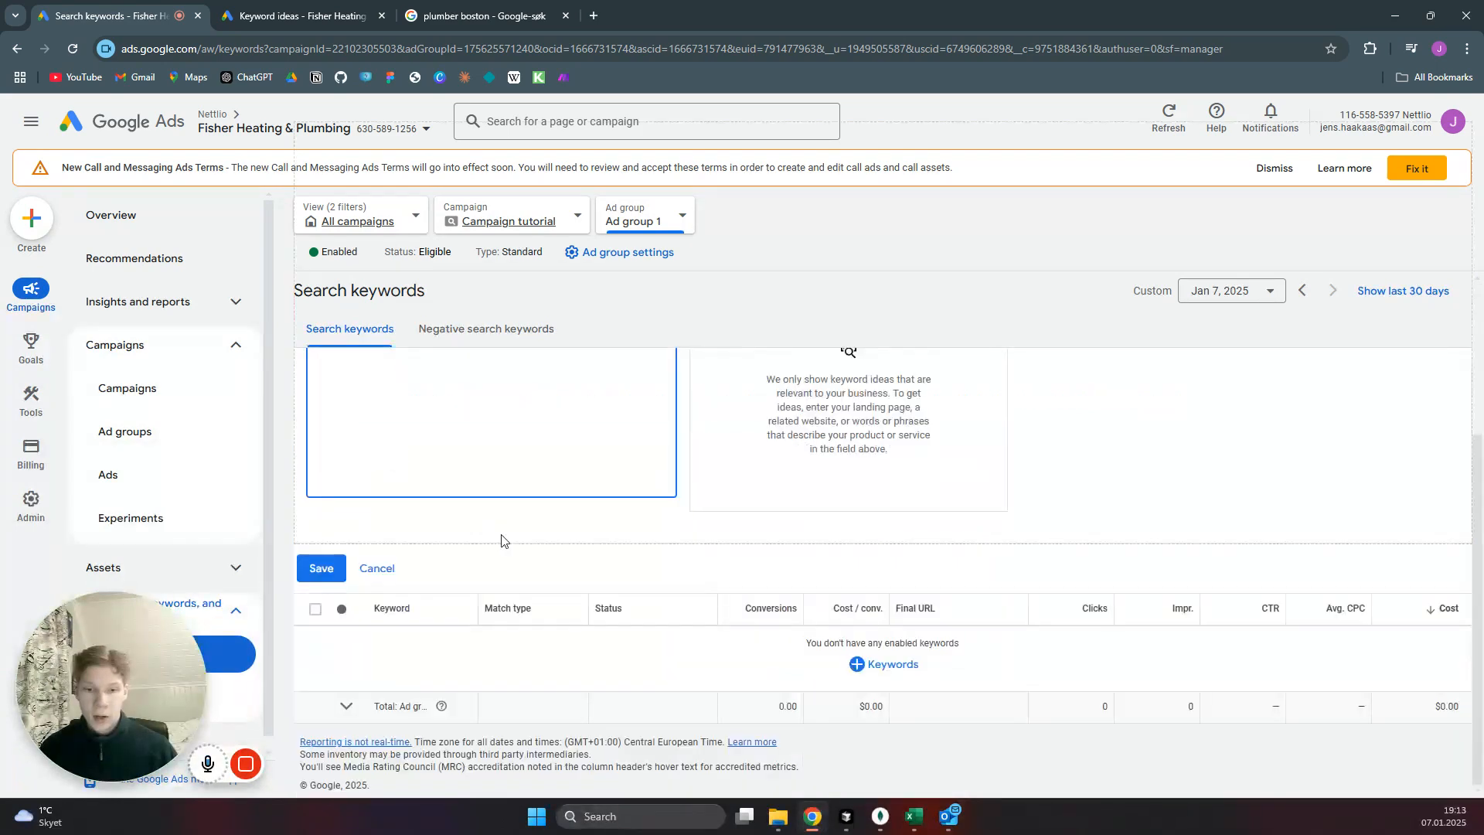
scroll(526, 530, up, 3)
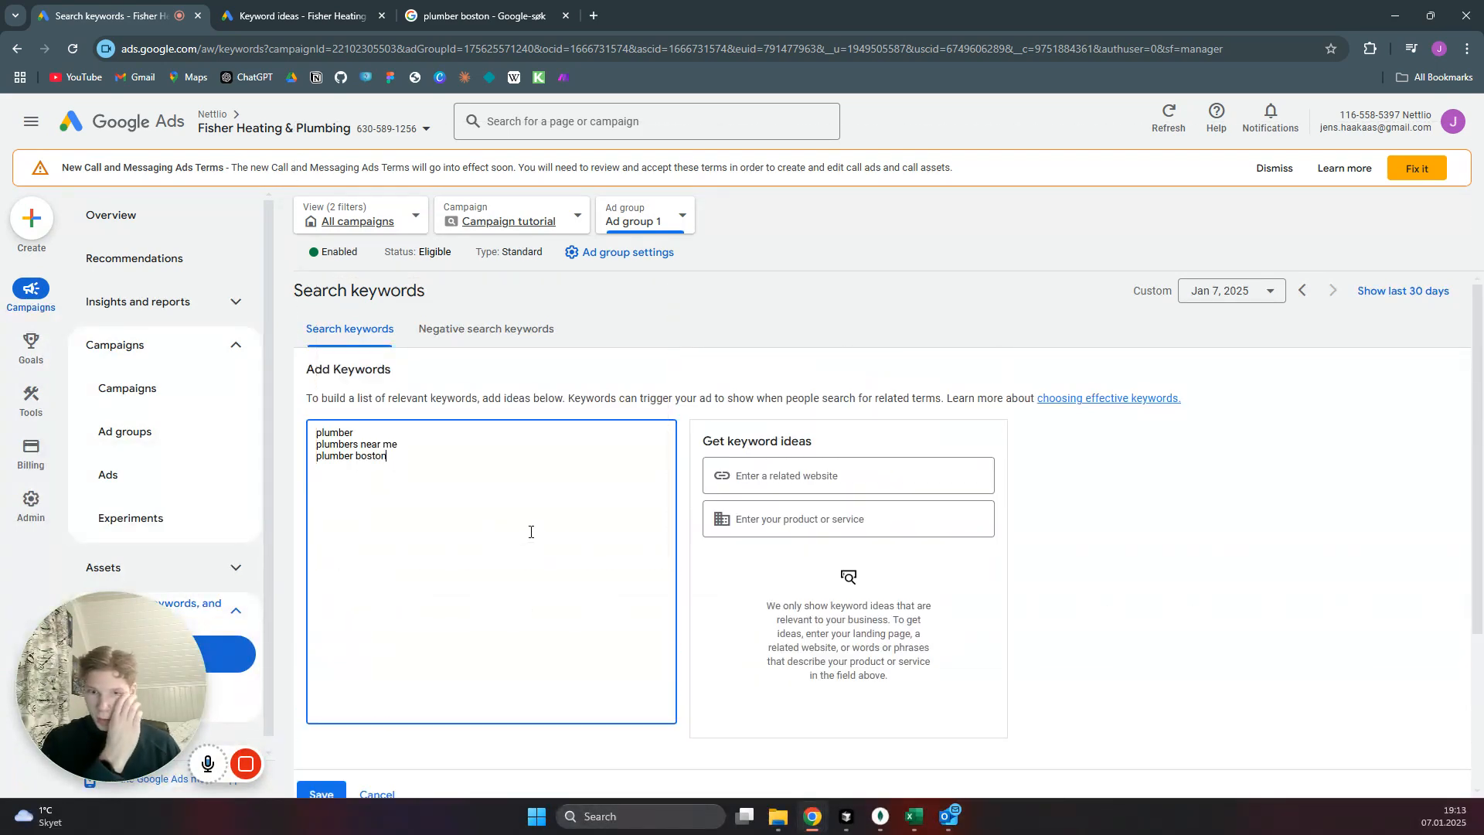
scroll(531, 532, down, 2)
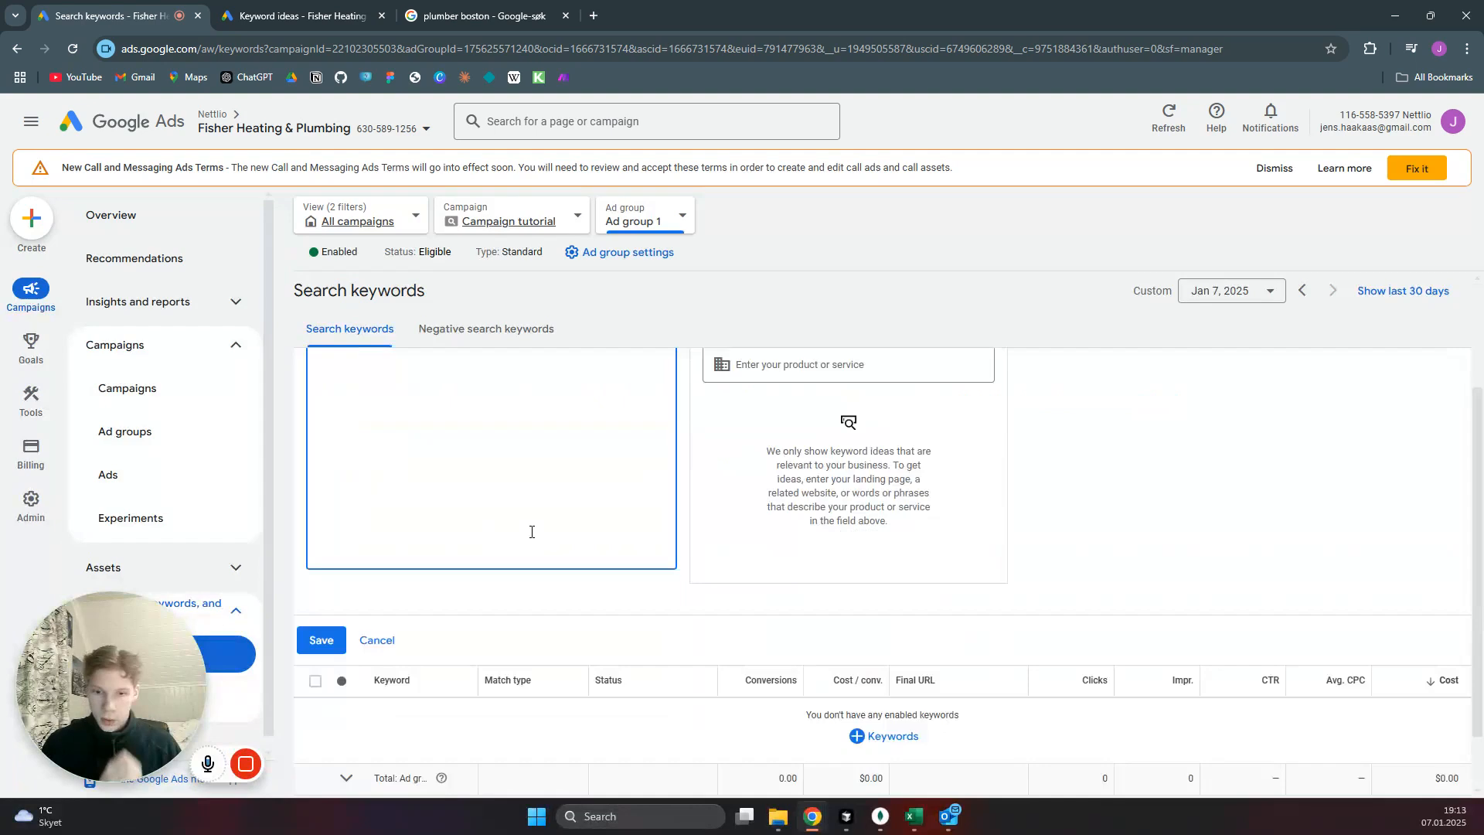
click(326, 648)
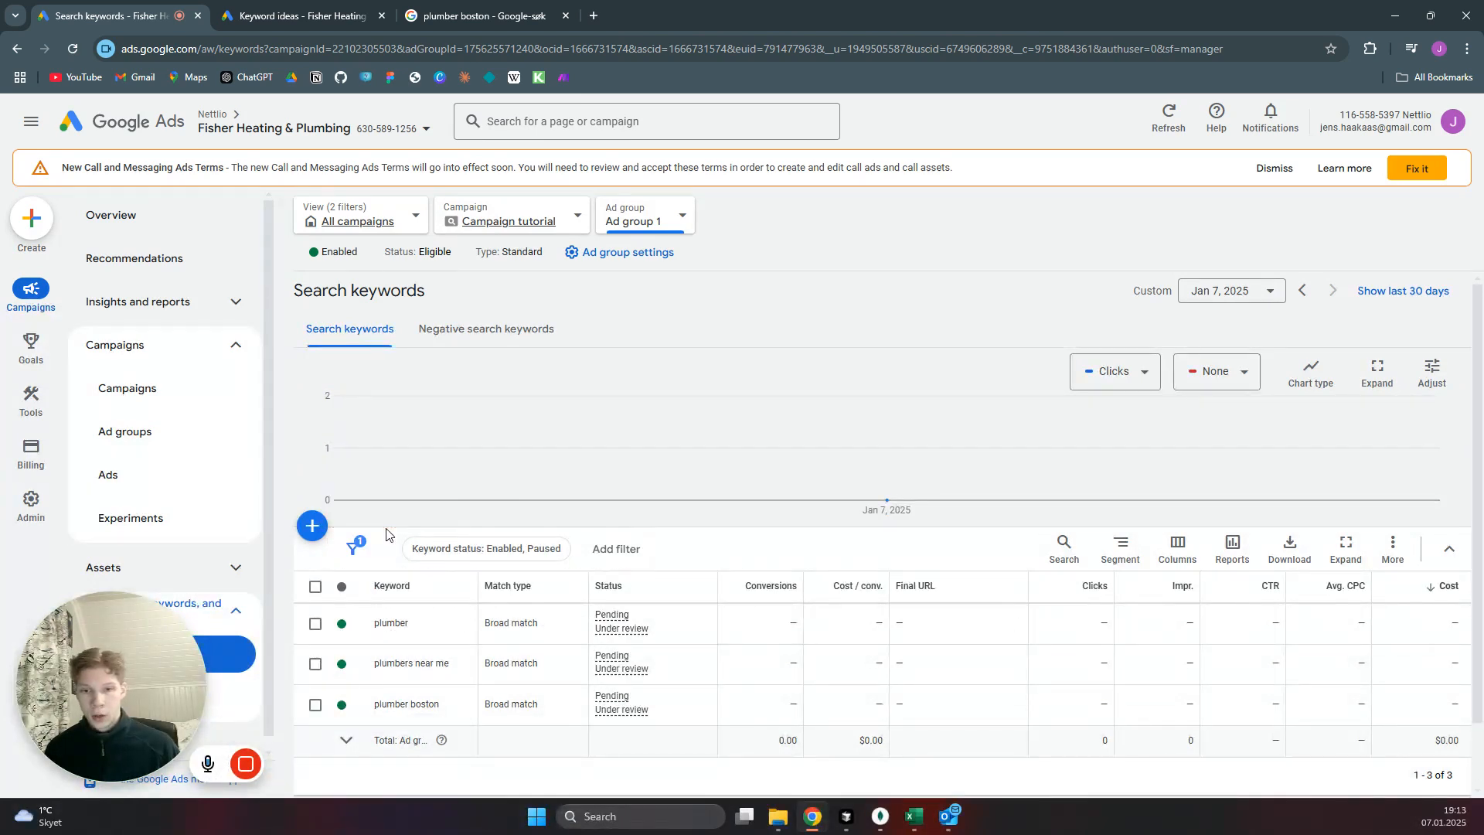
Change the match type of all three keywords in Ad group 1 to Phrase match and apply it.
click(315, 588)
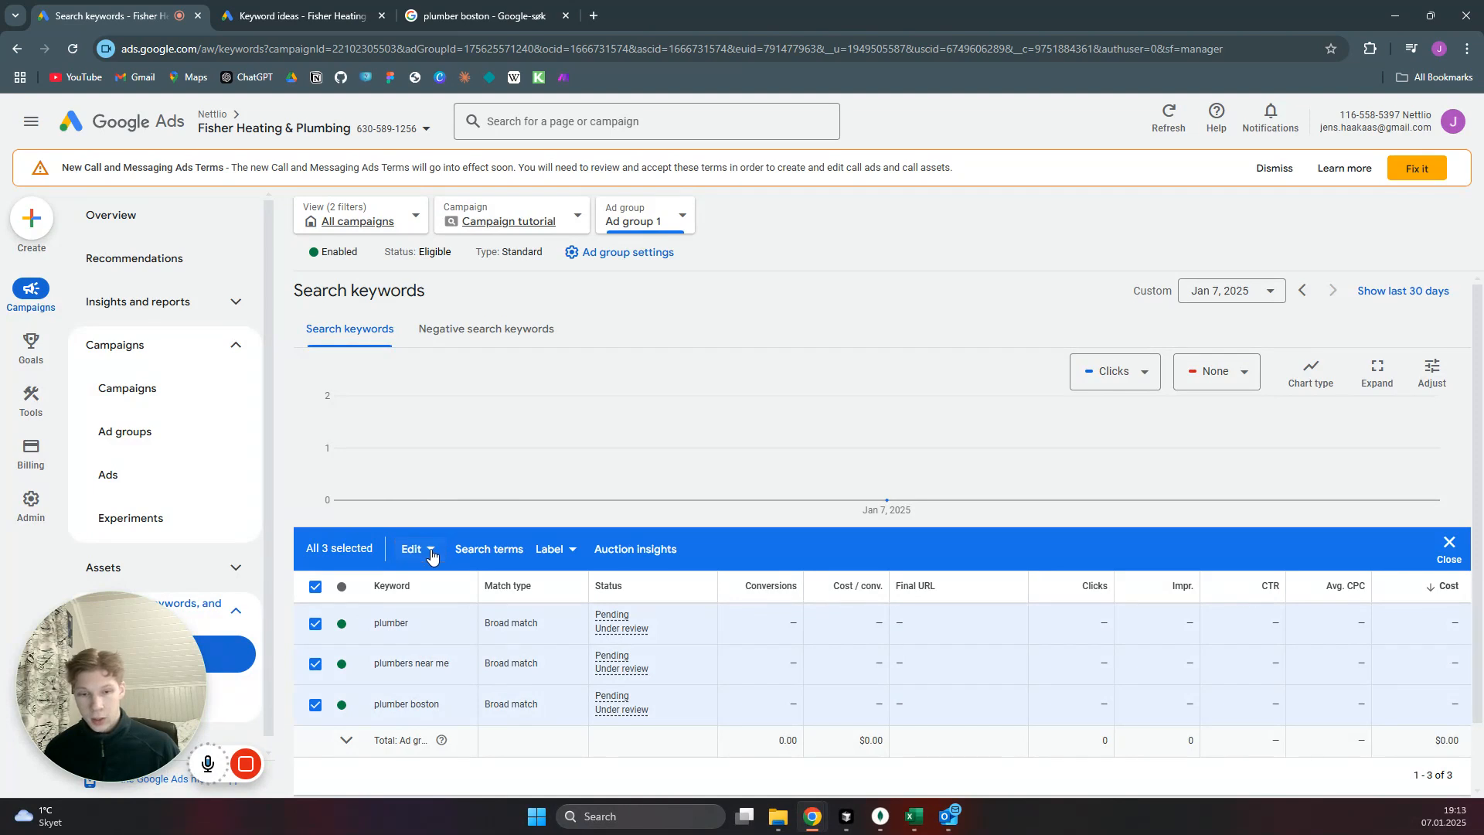
click(430, 551)
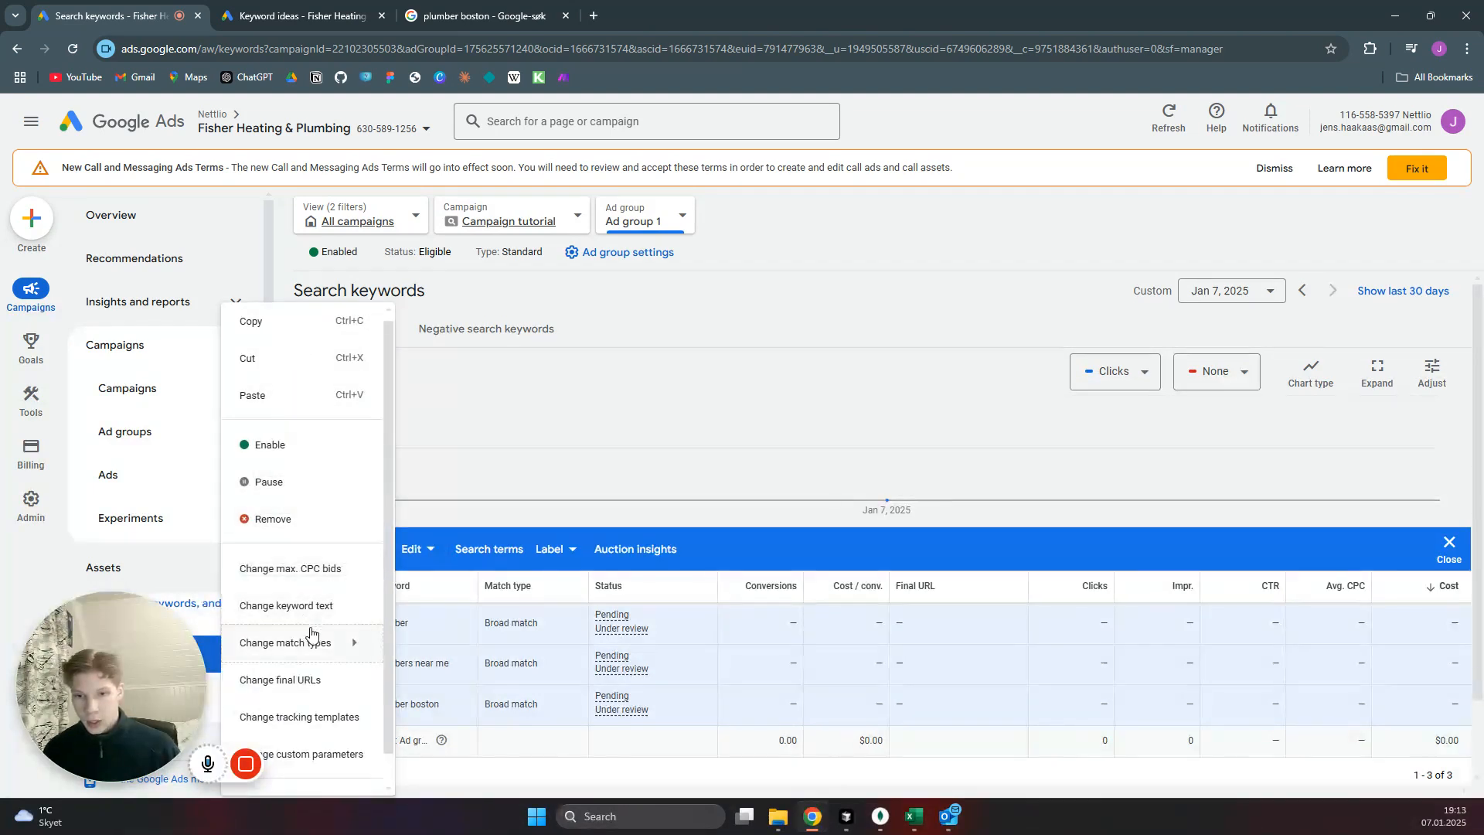
click(311, 634)
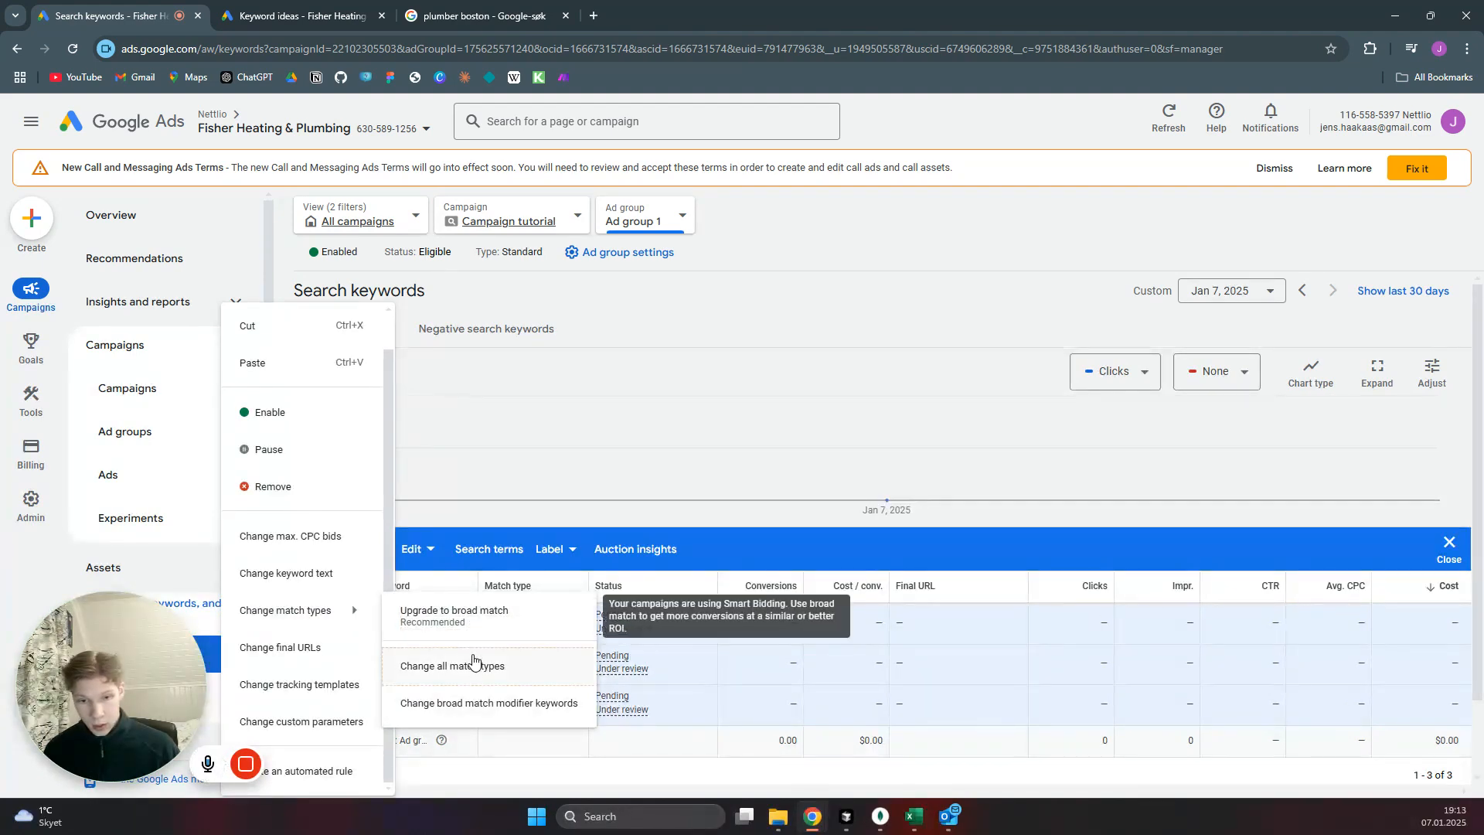
click(474, 661)
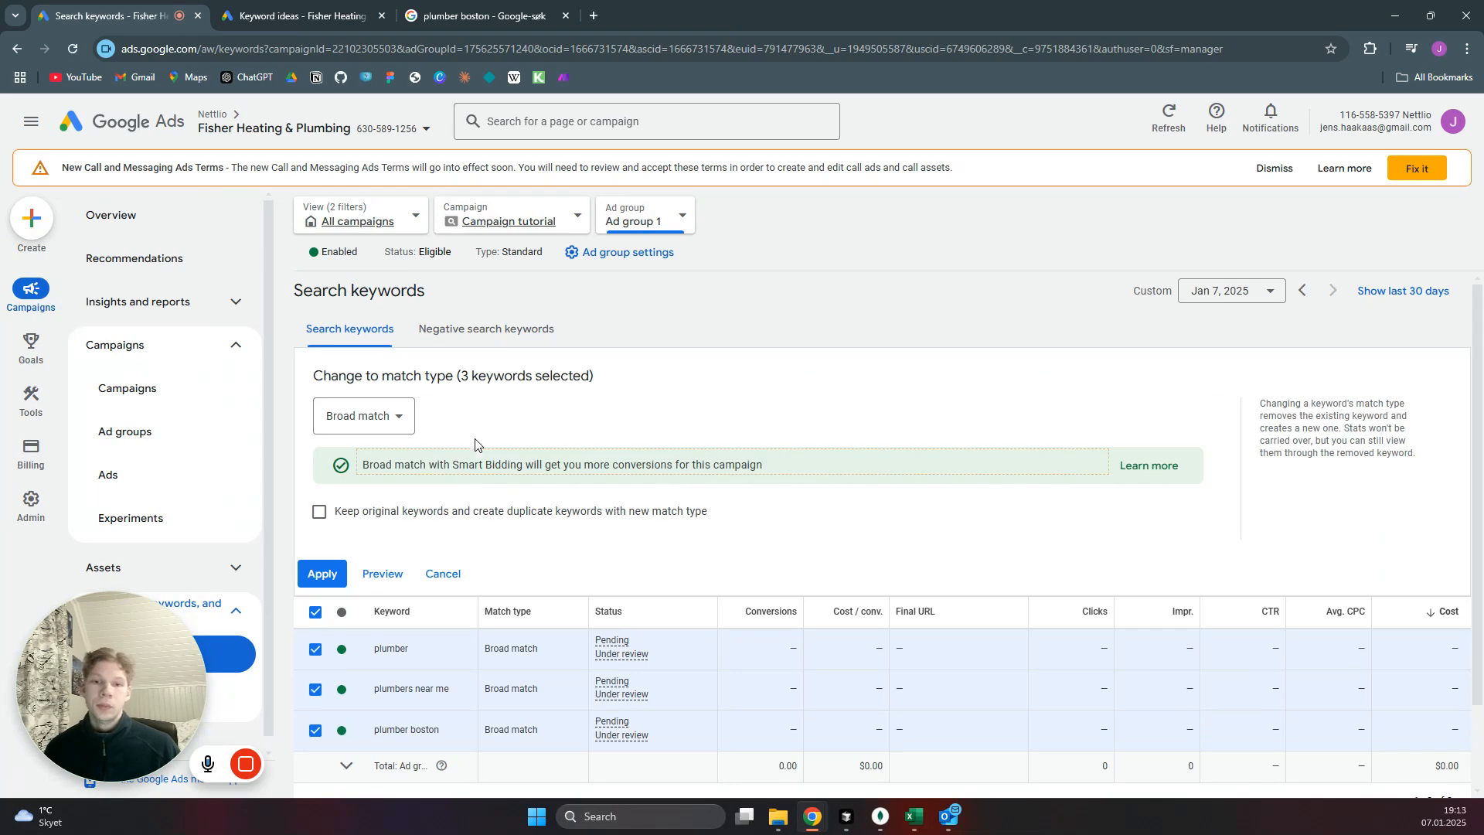
click(398, 421)
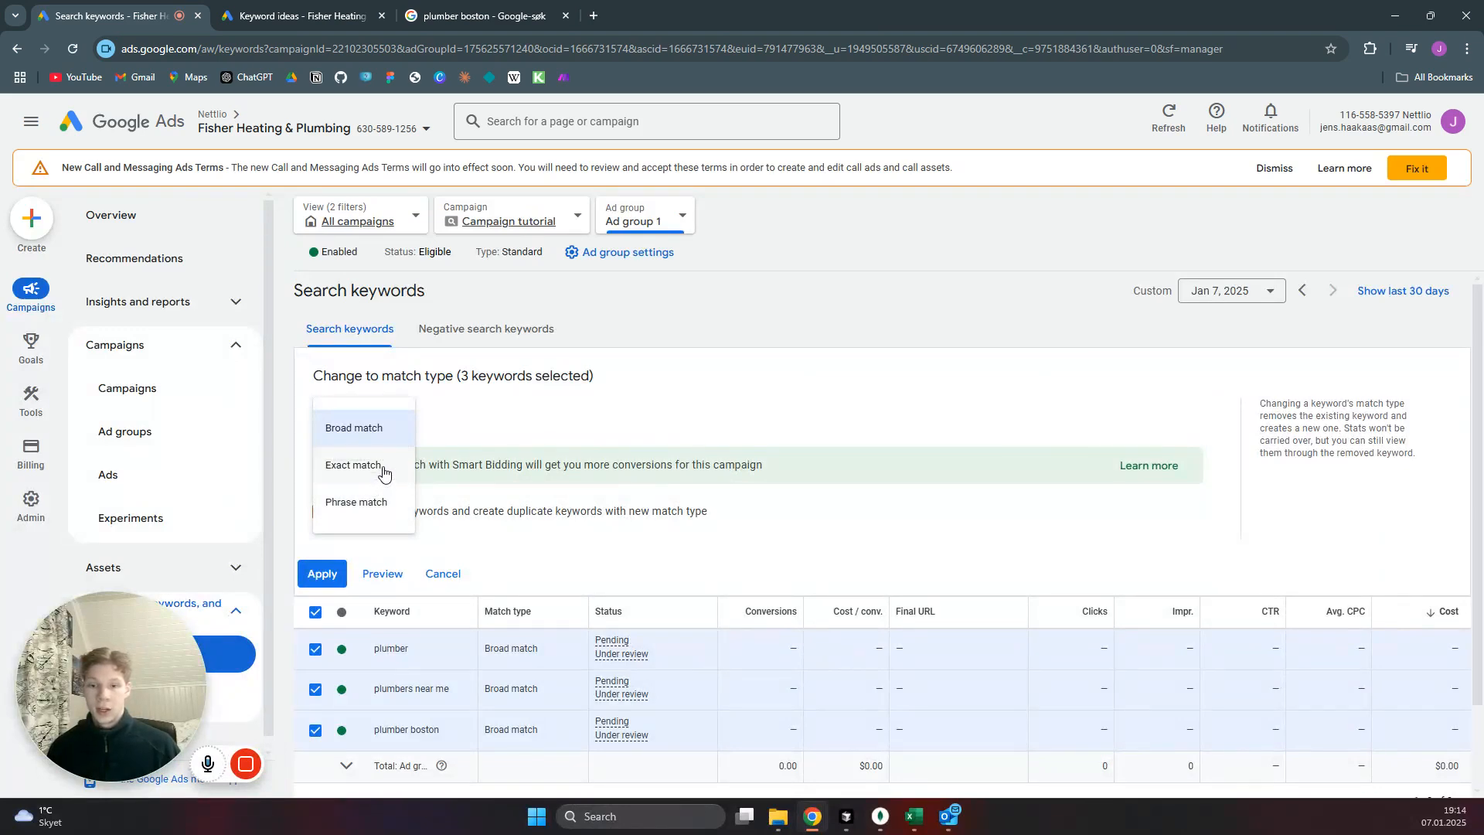
click(367, 509)
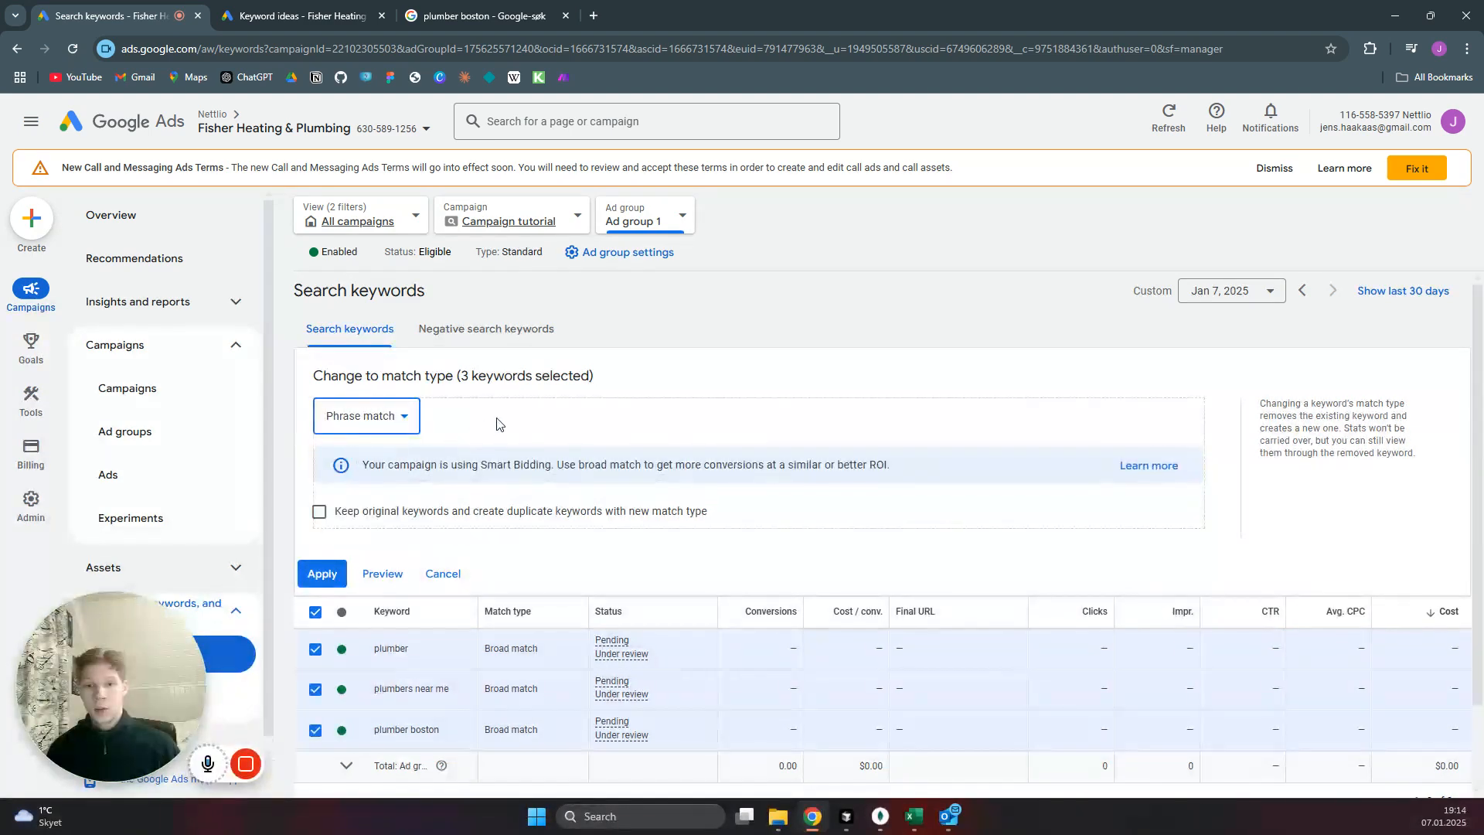
click(321, 573)
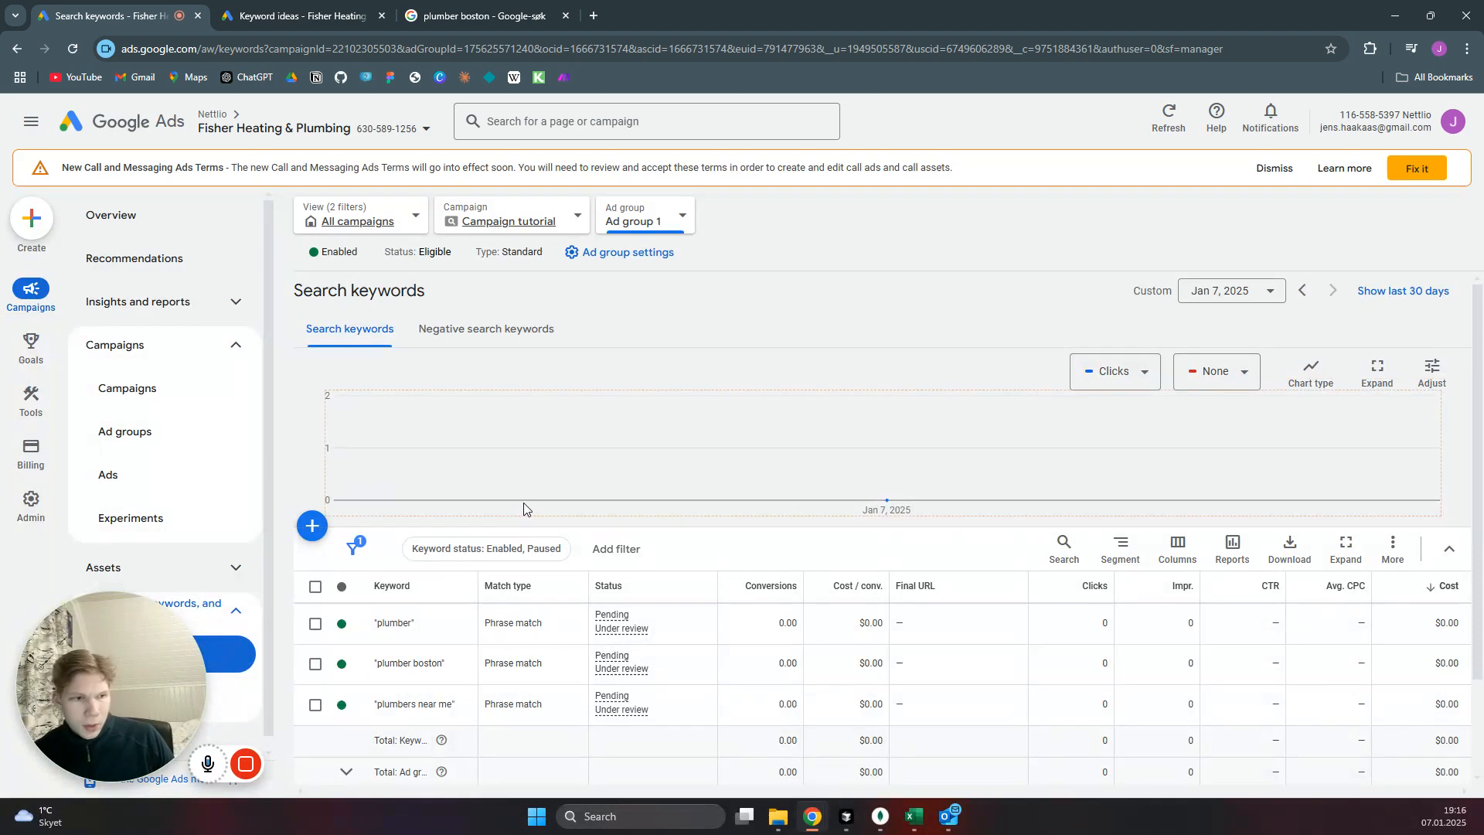
Change the Campaign tutorial campaign's bid strategy from the recommended focus to a directly selected Manual CPC and save it.
click(147, 391)
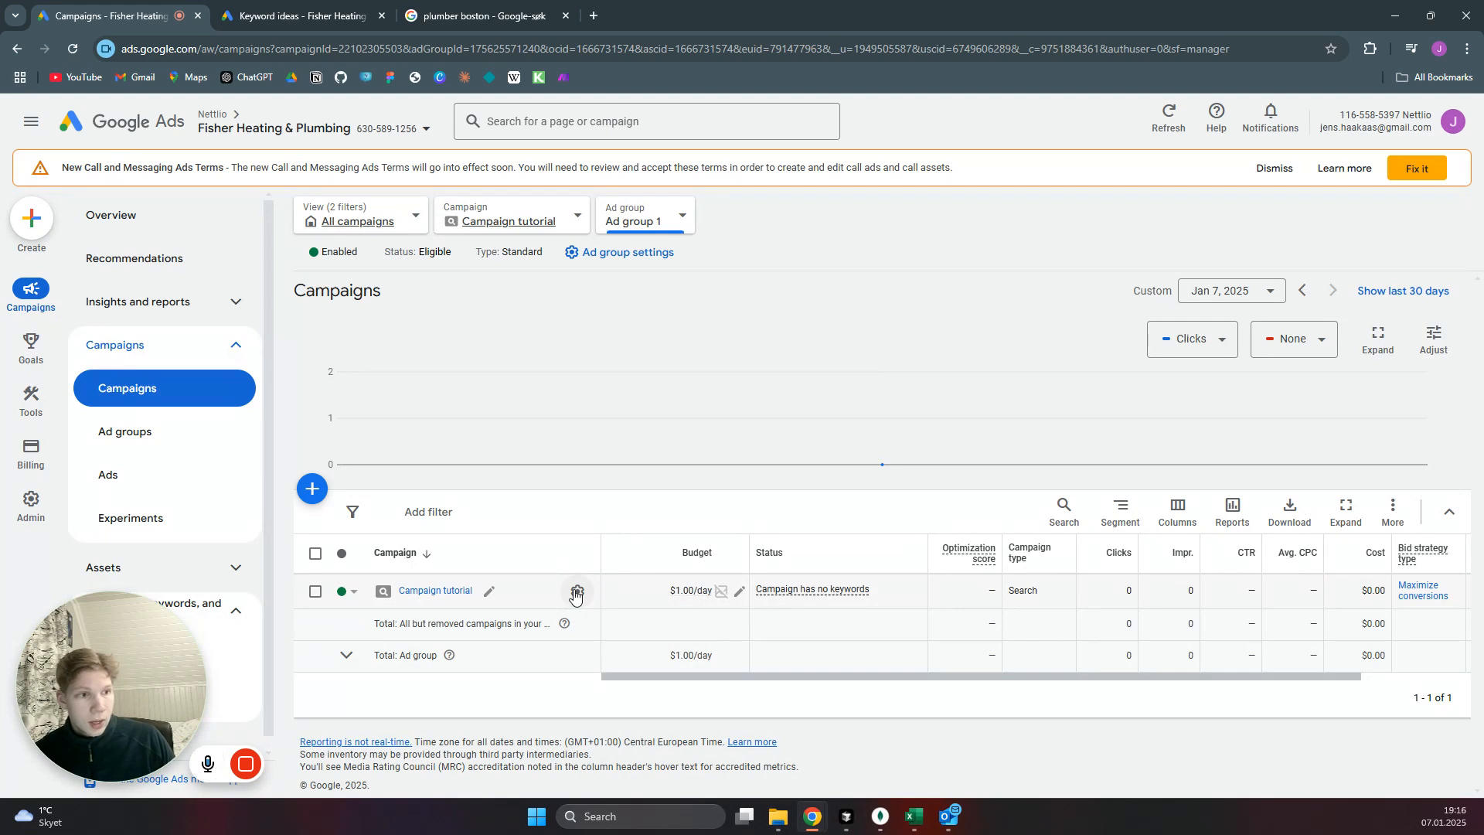
click(576, 592)
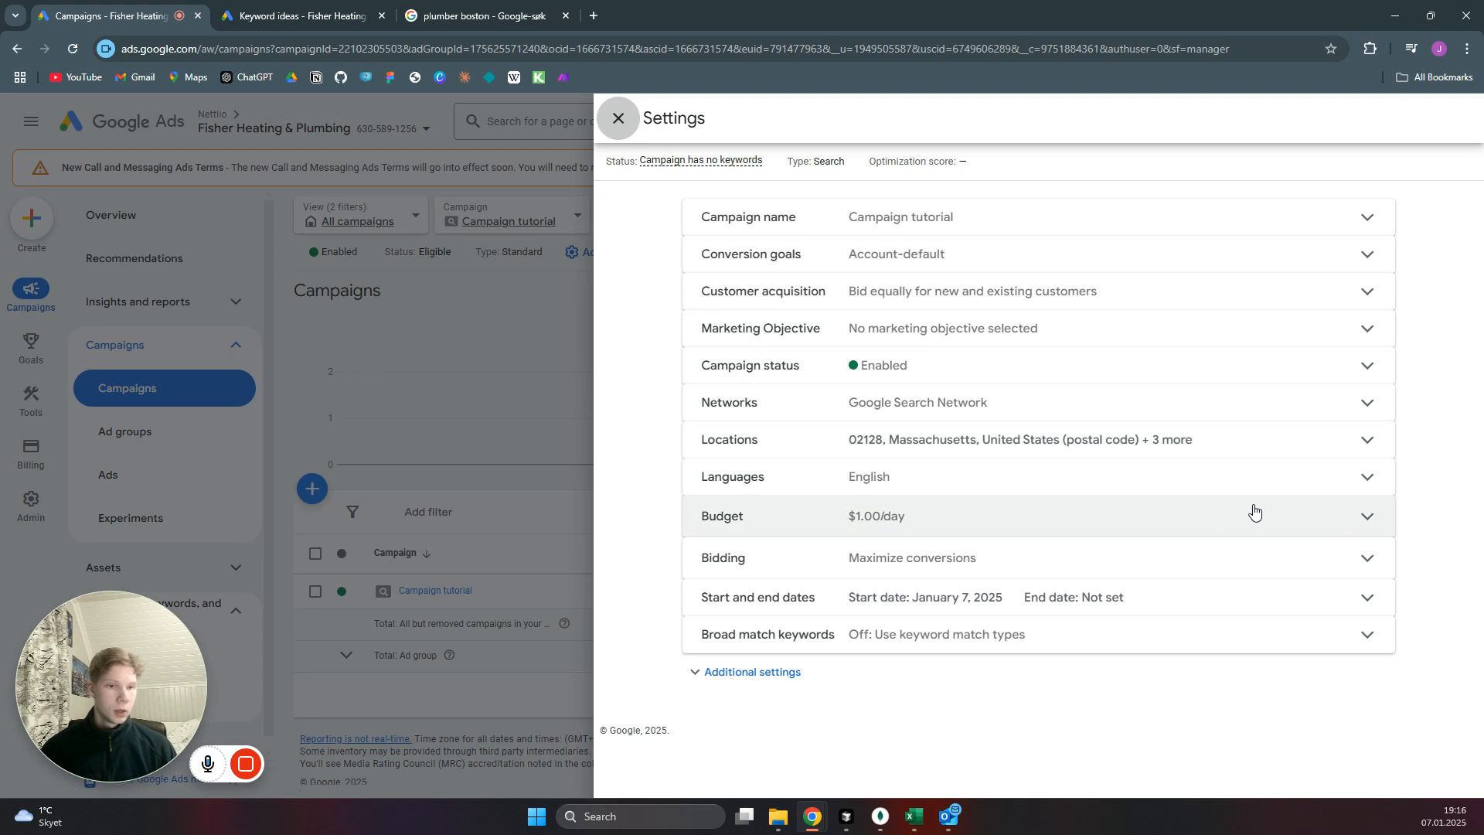
click(1370, 560)
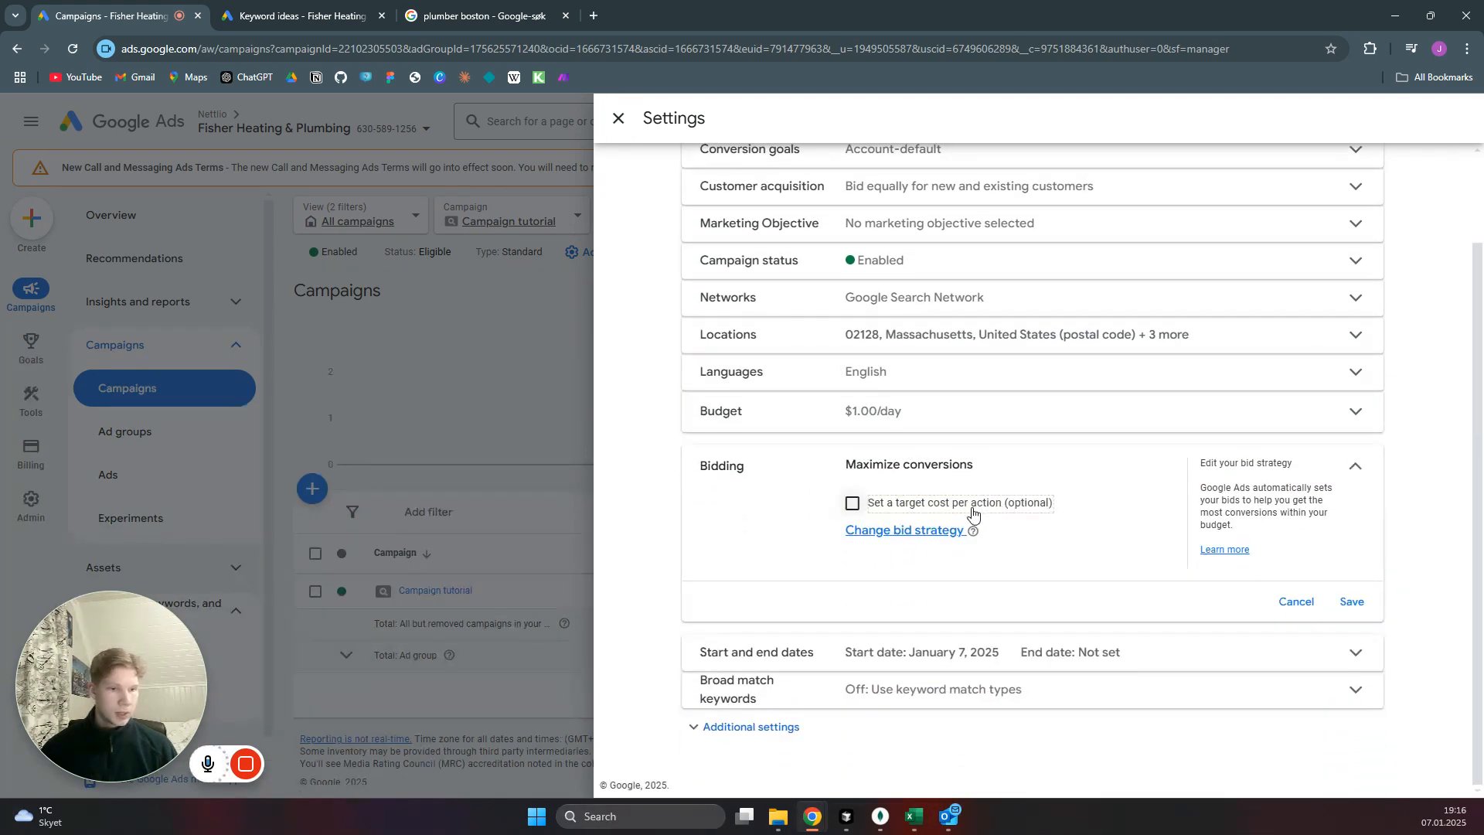
click(901, 533)
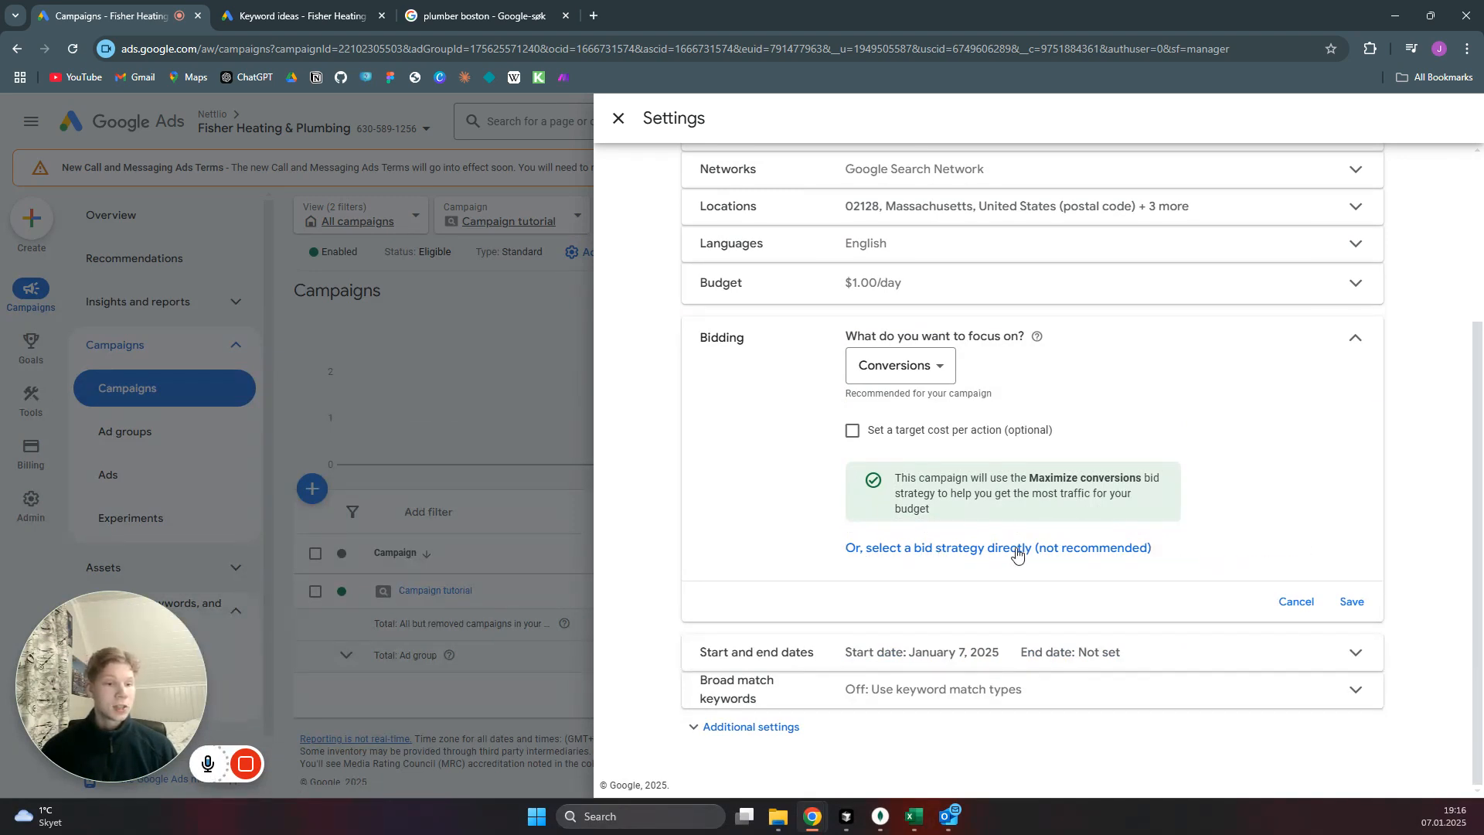
click(1059, 553)
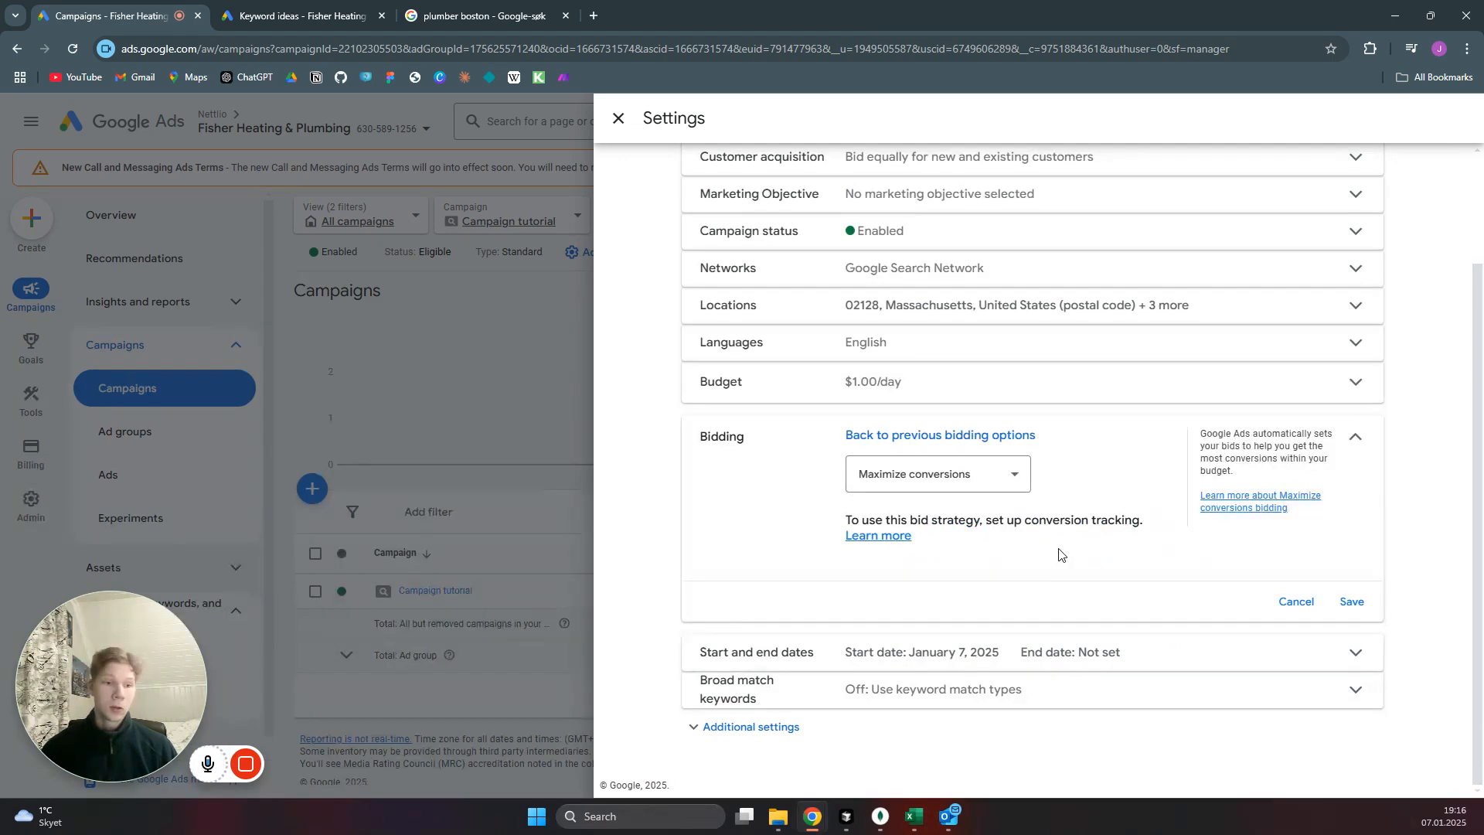
click(1014, 483)
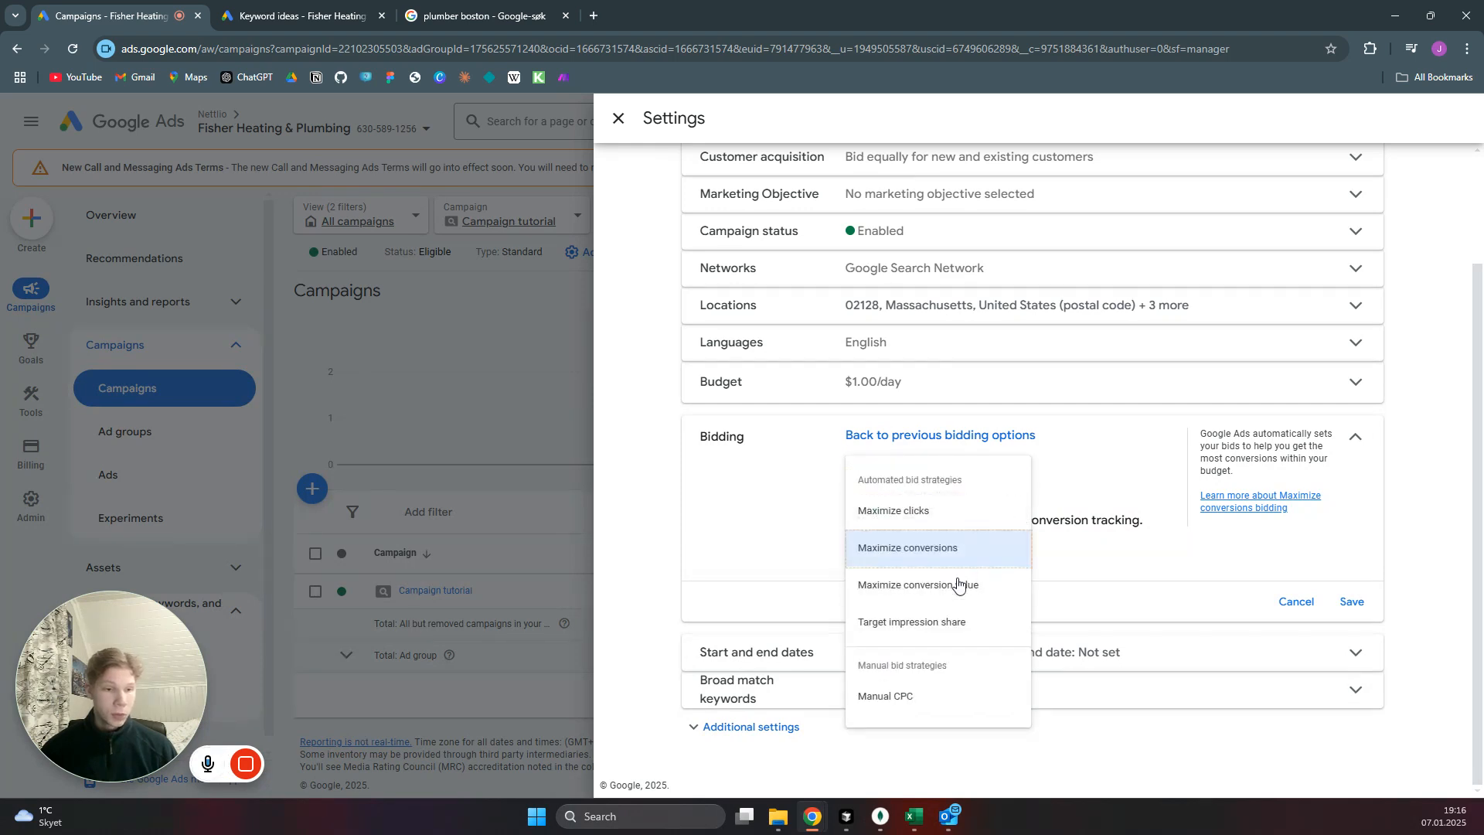
click(912, 698)
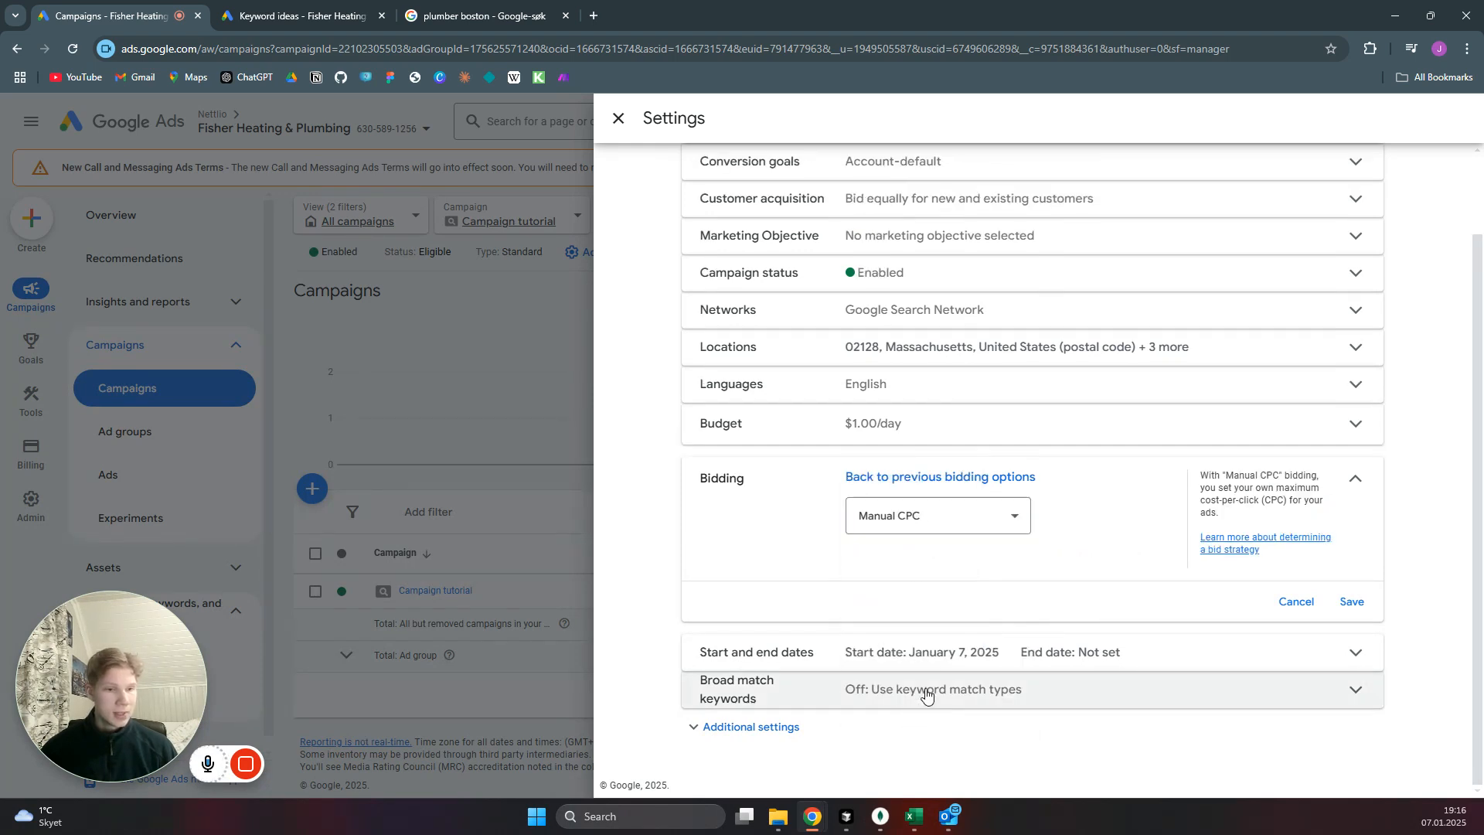
click(1354, 603)
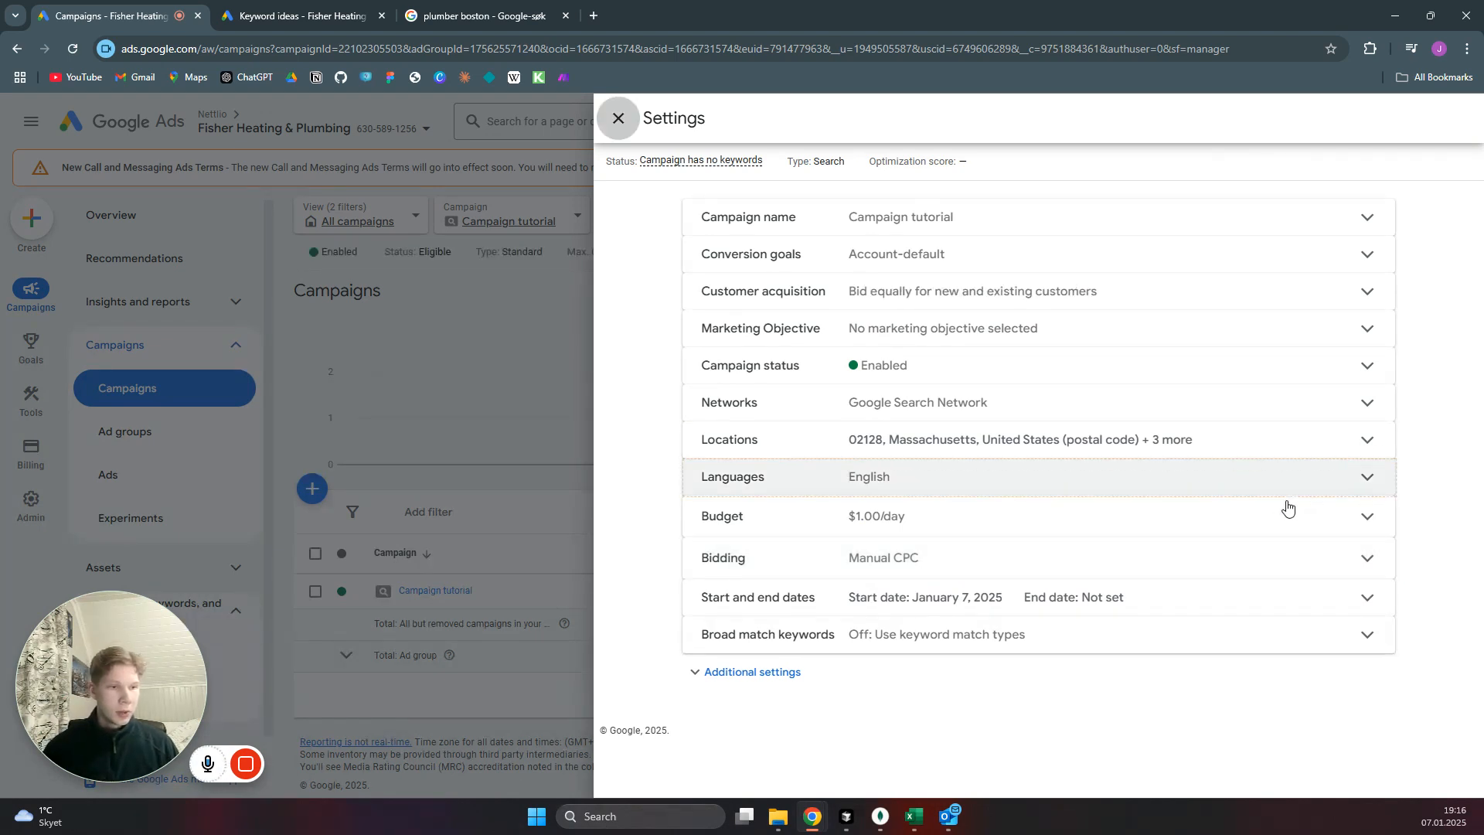
Set the campaign's average daily budget to $100, confirm the large increase, and close the campaign settings.
click(1373, 522)
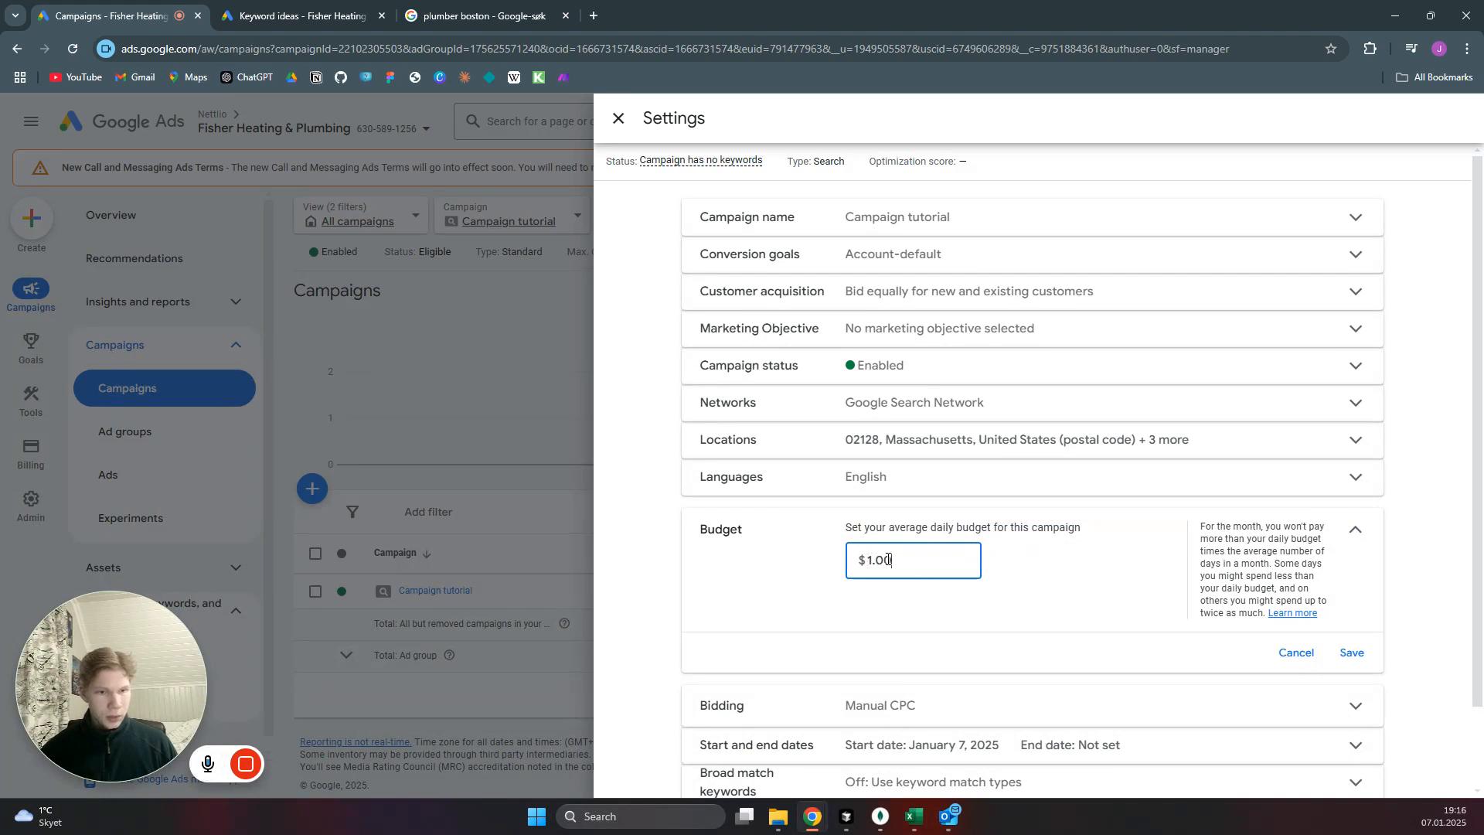
drag(897, 558, 854, 561)
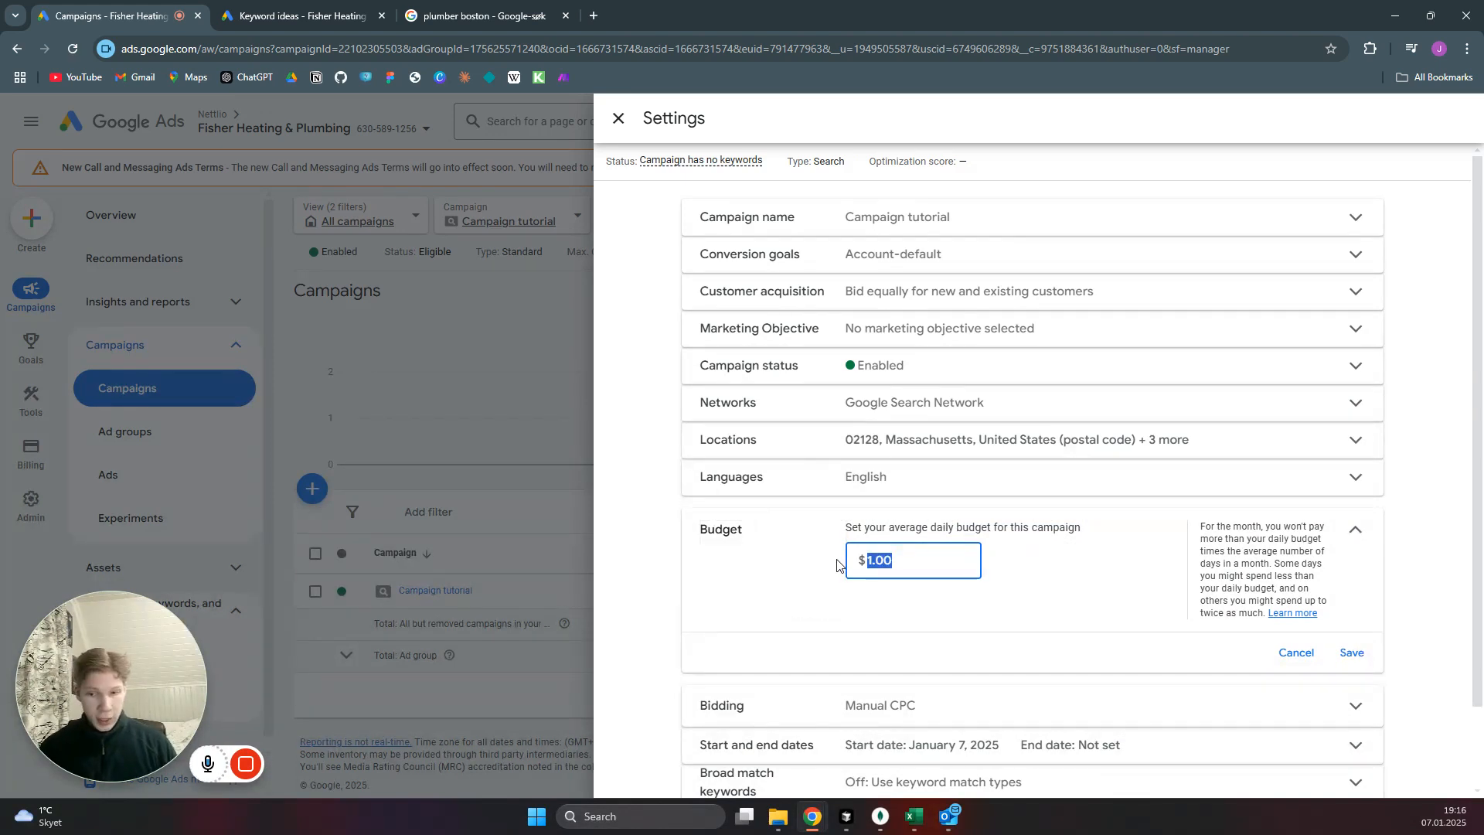
text(100)
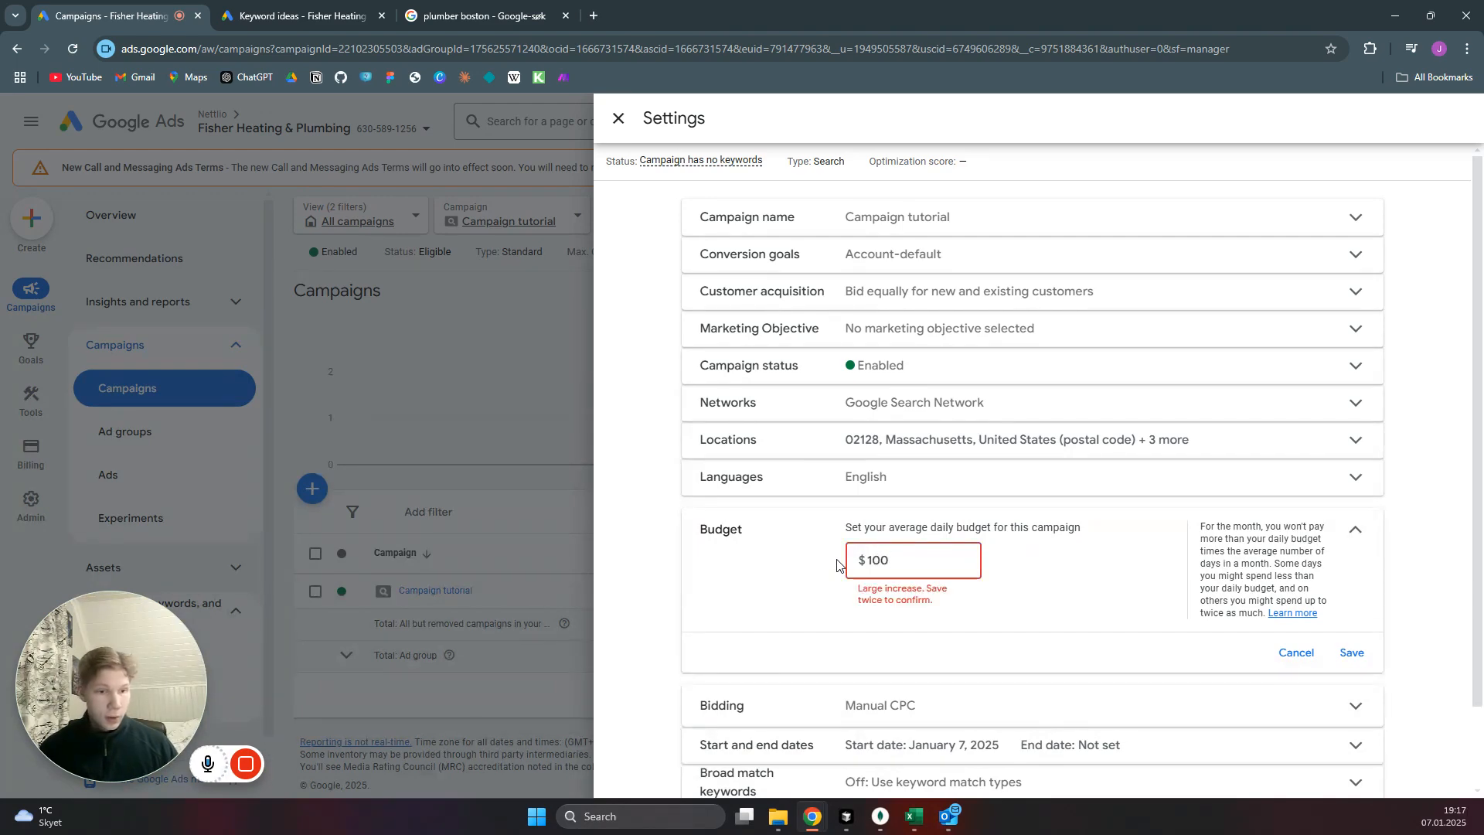
click(1354, 656)
click(1356, 658)
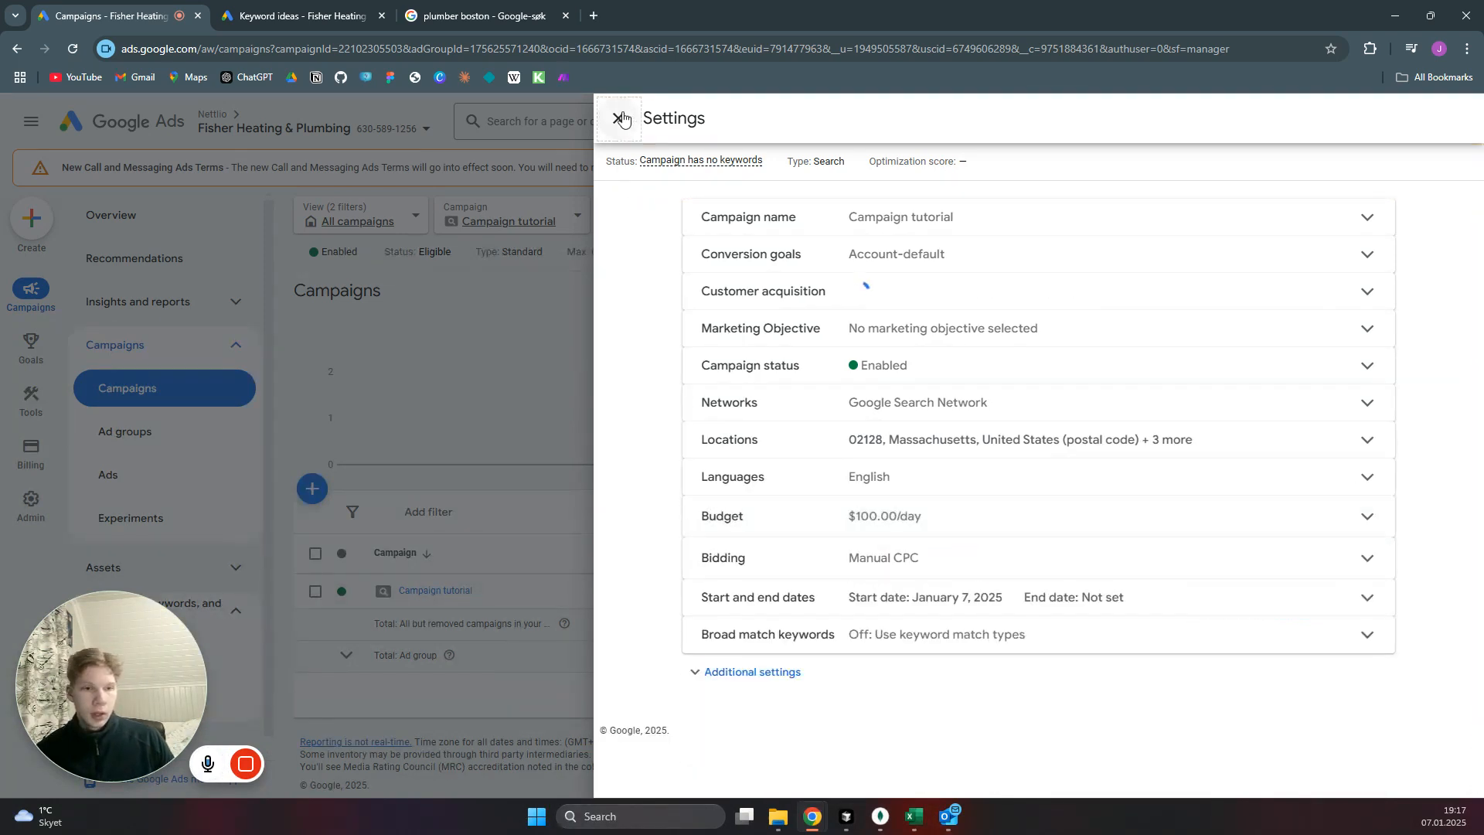
click(623, 118)
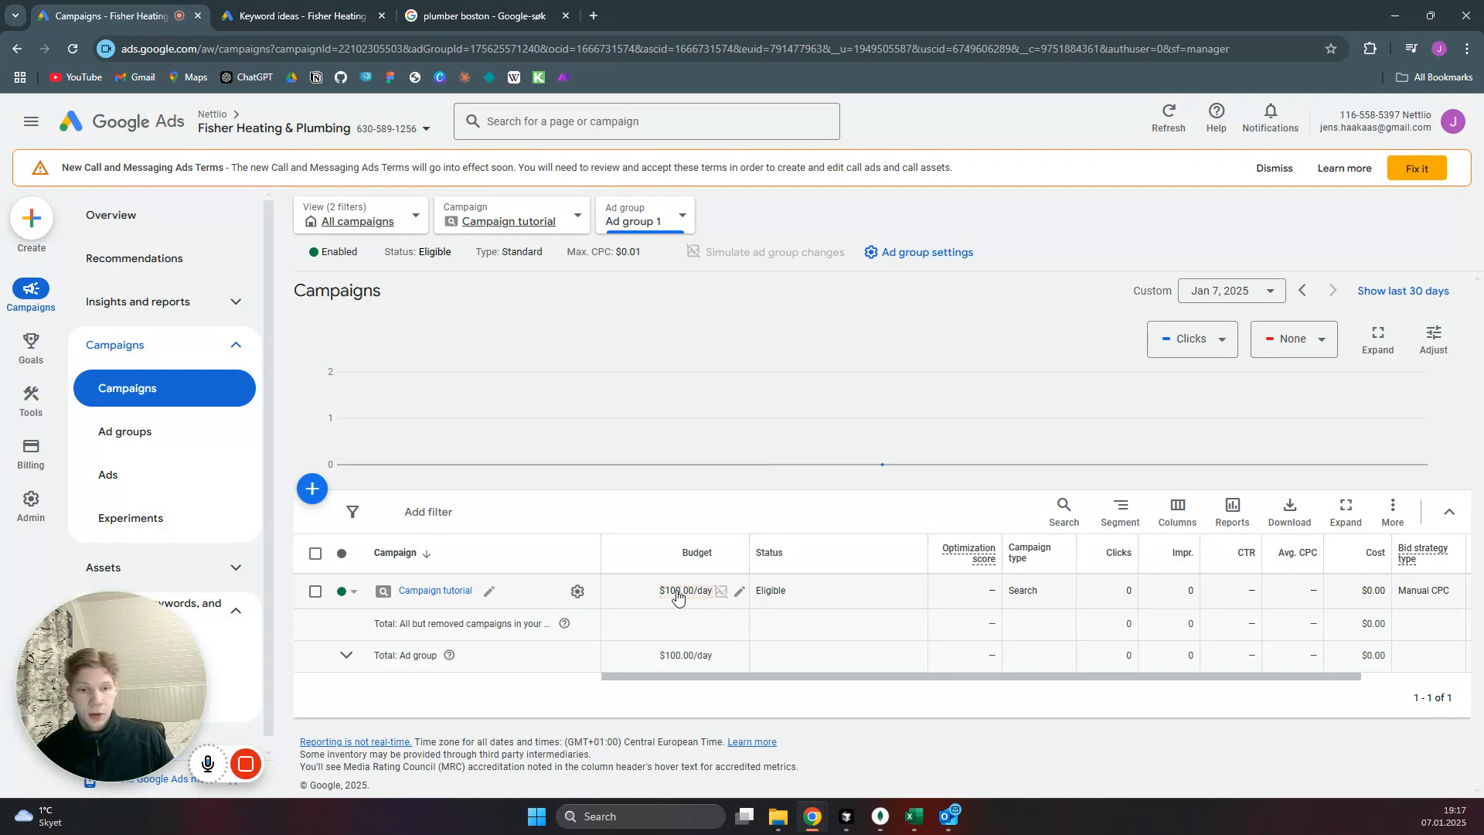
Pause the Campaign tutorial campaign from the campaigns table, leaving its budget unedited.
click(741, 593)
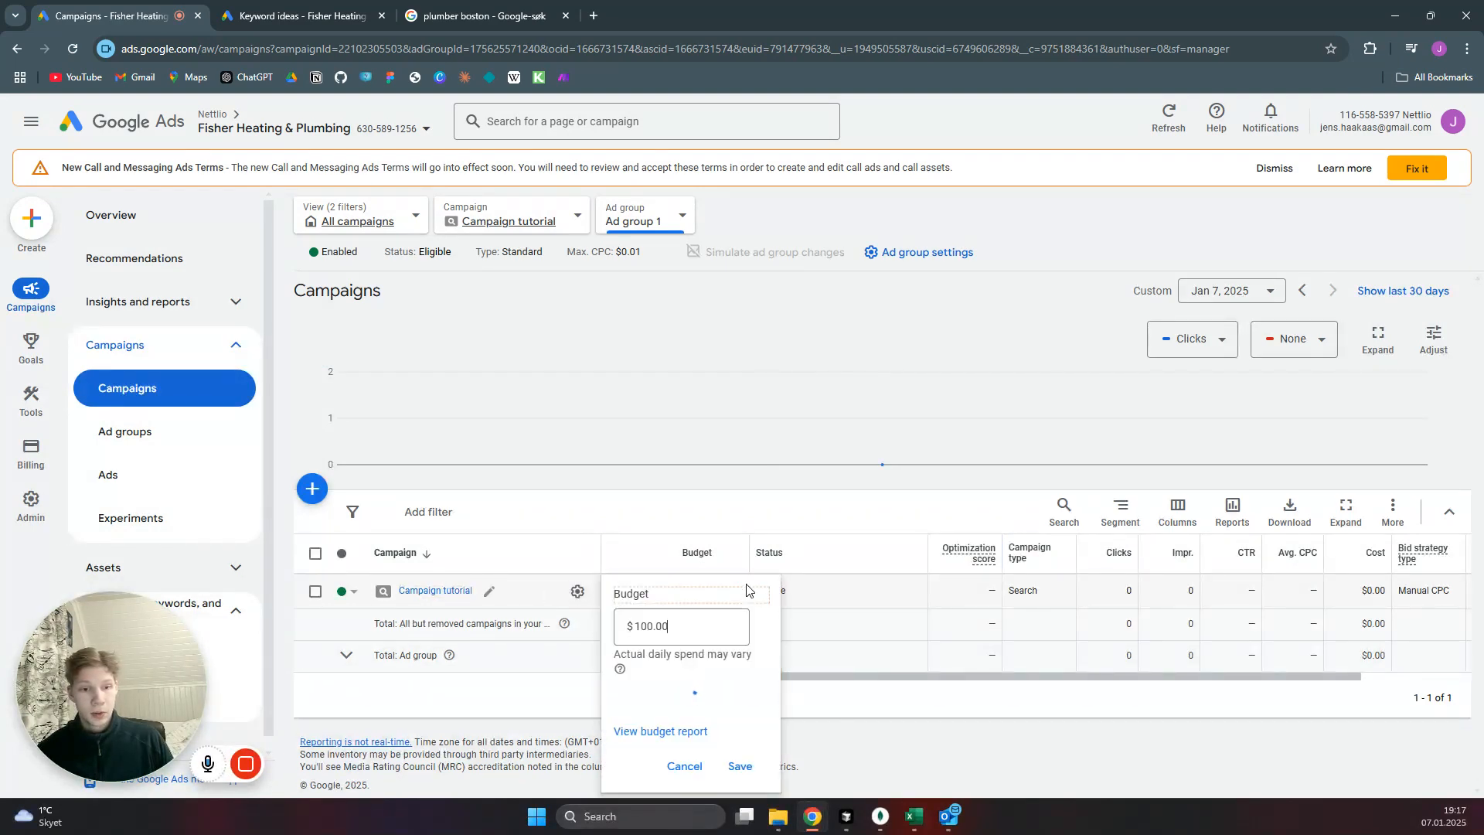
click(345, 598)
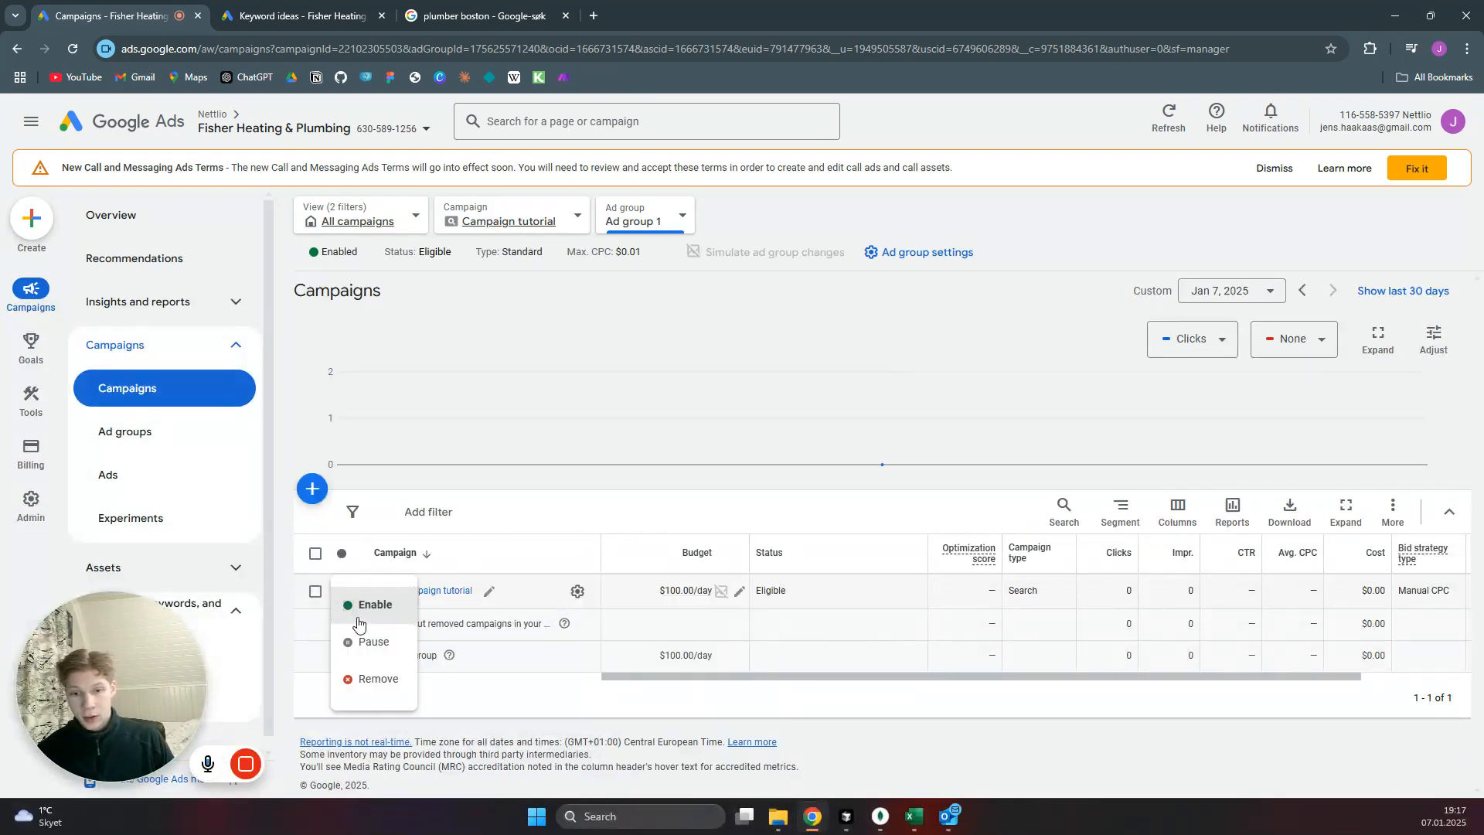
click(366, 645)
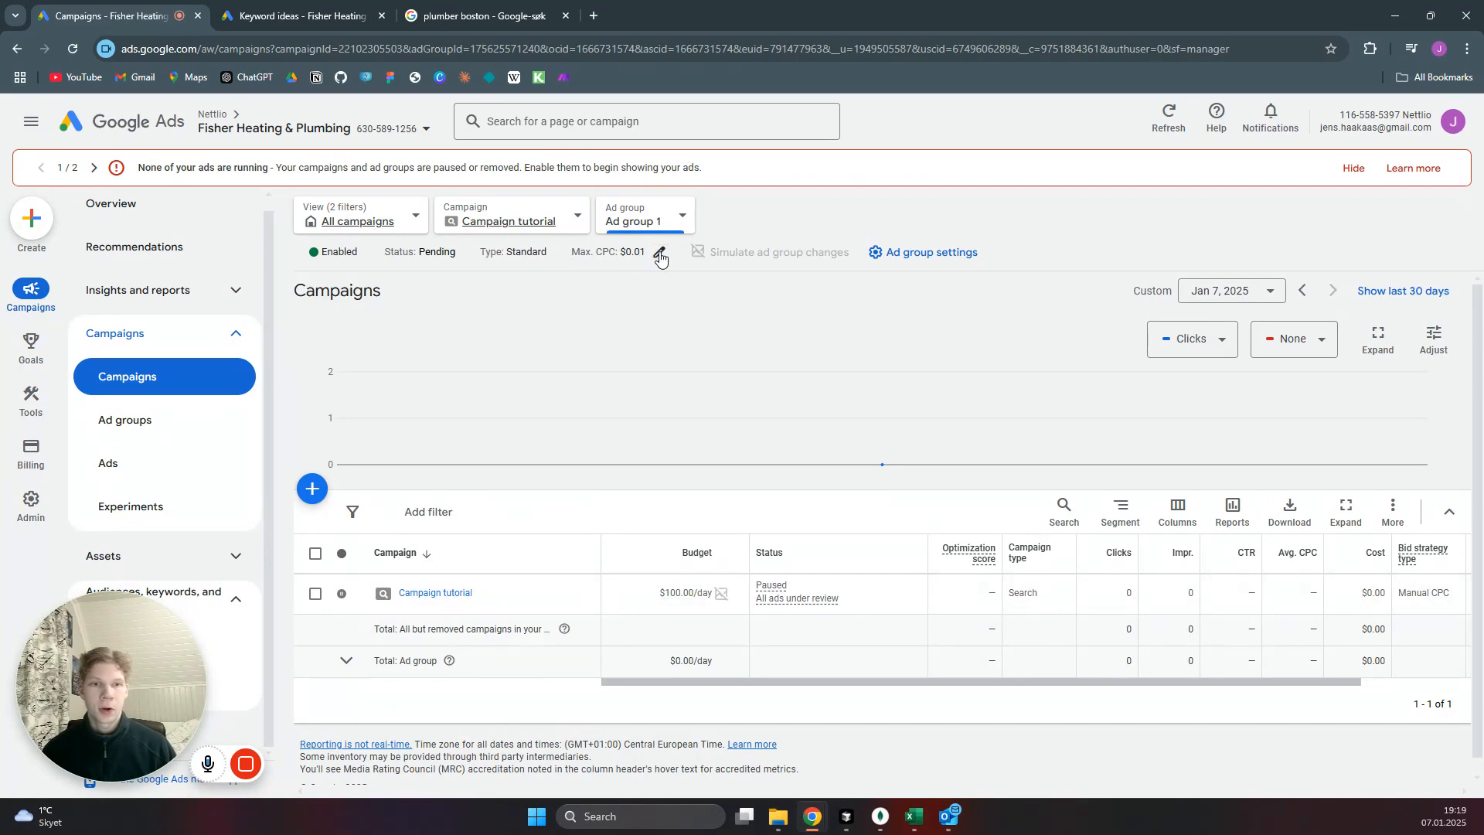
Check the top of page bids in the keyword ideas and enter 25 dollars as Ad group 1's maximum CPC.
click(659, 255)
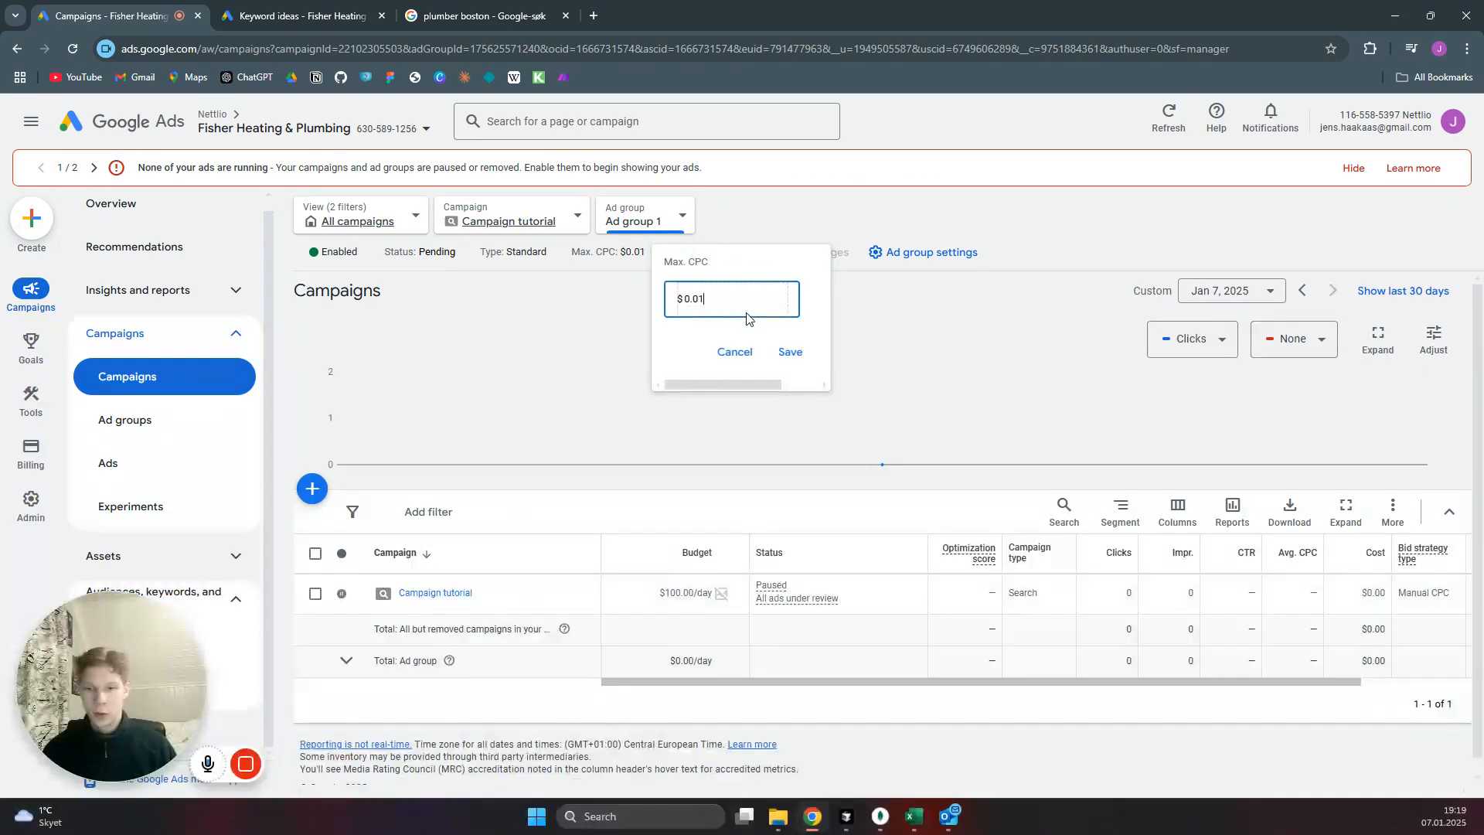
click(315, 11)
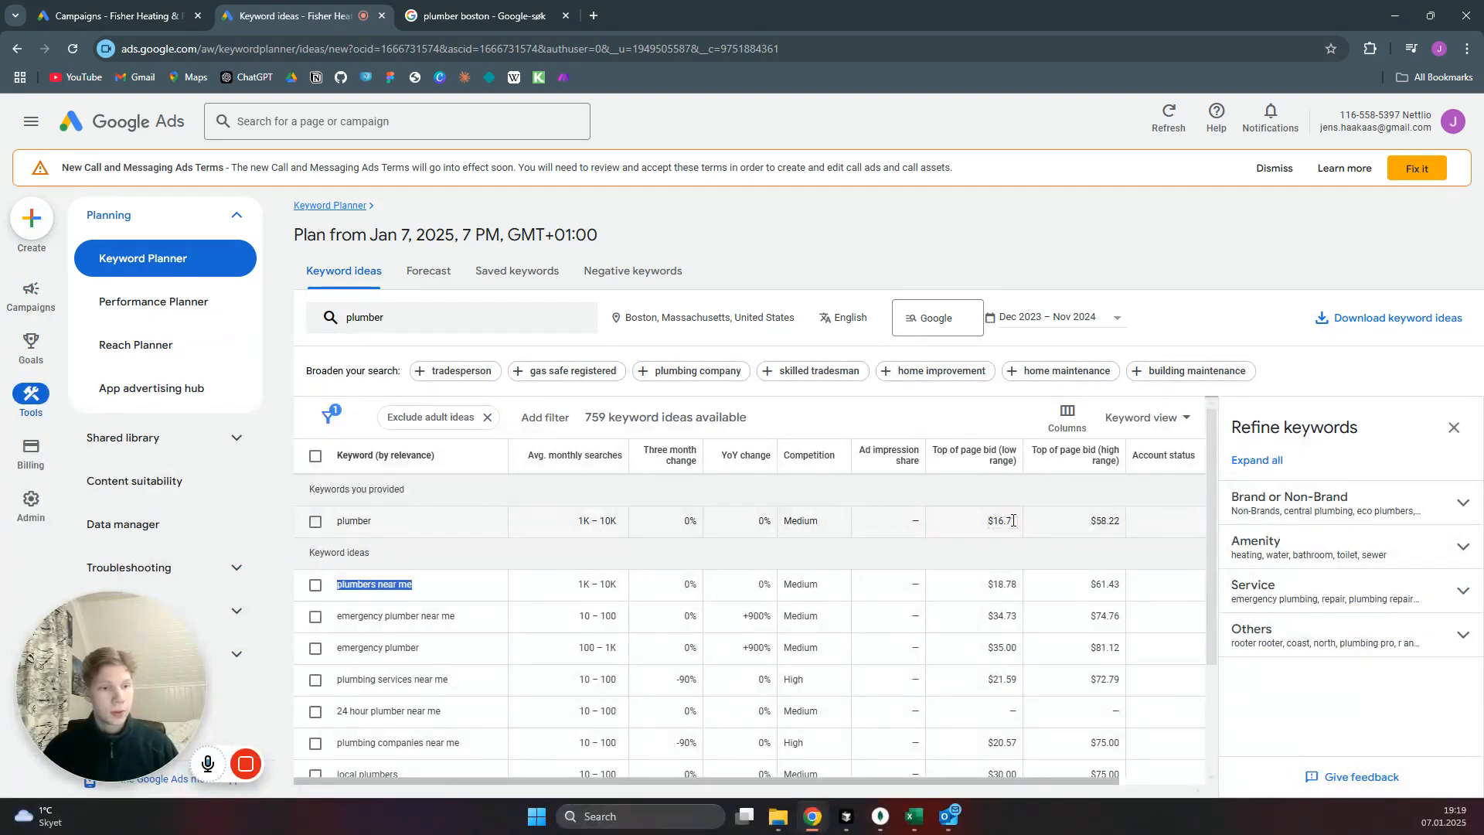
click(73, 14)
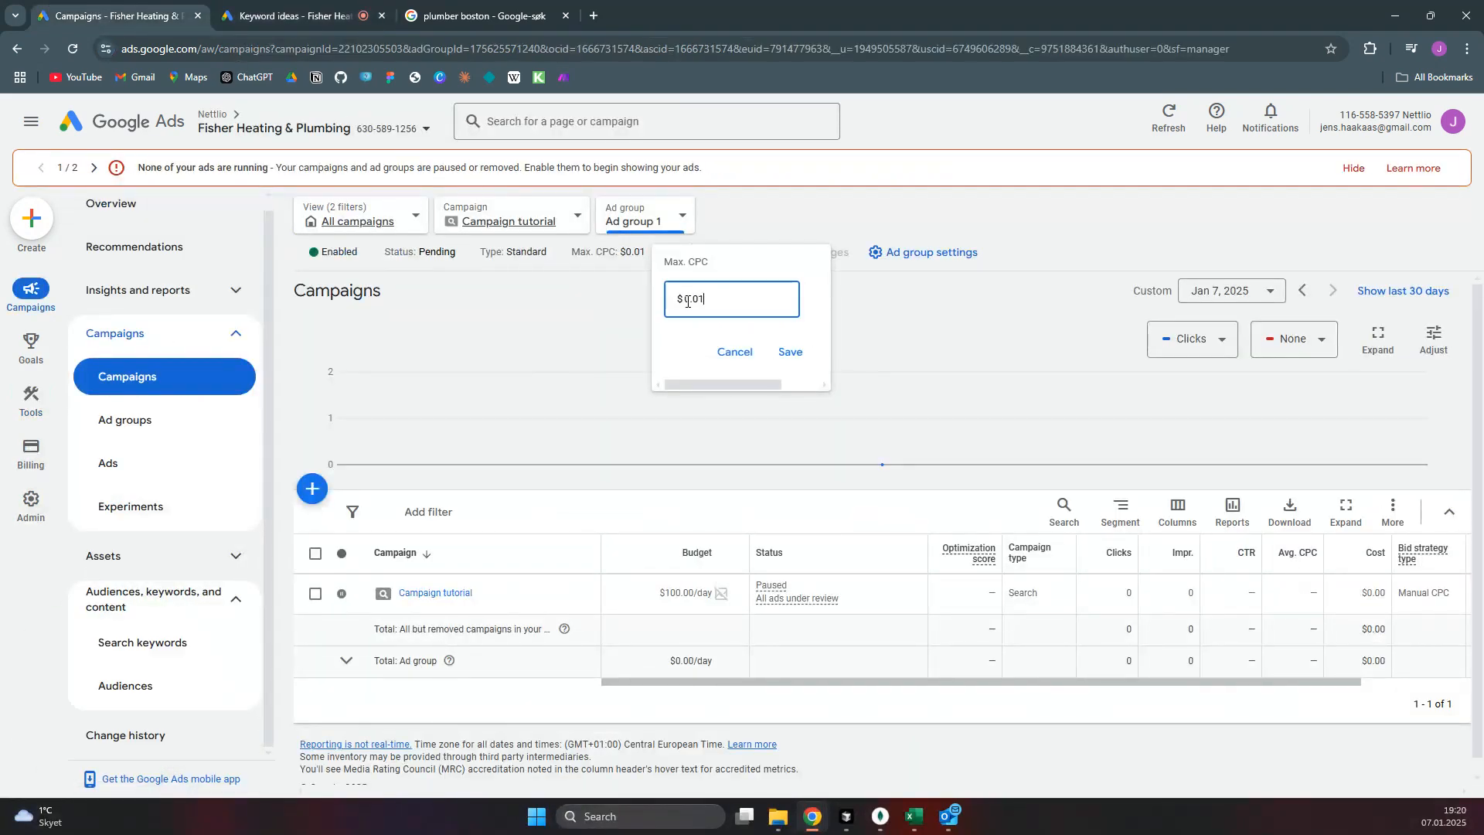
double_click(715, 299)
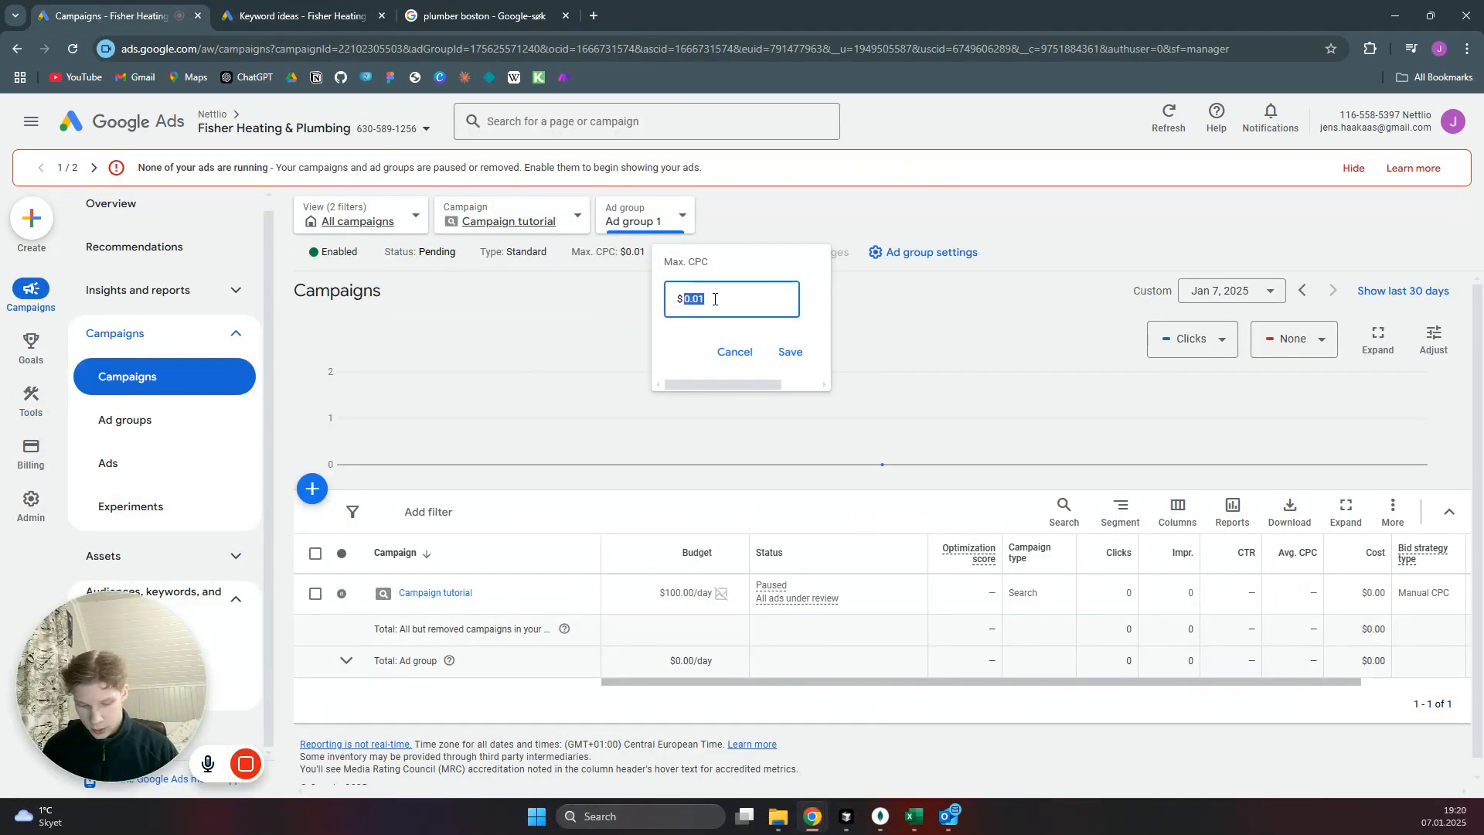
text(25)
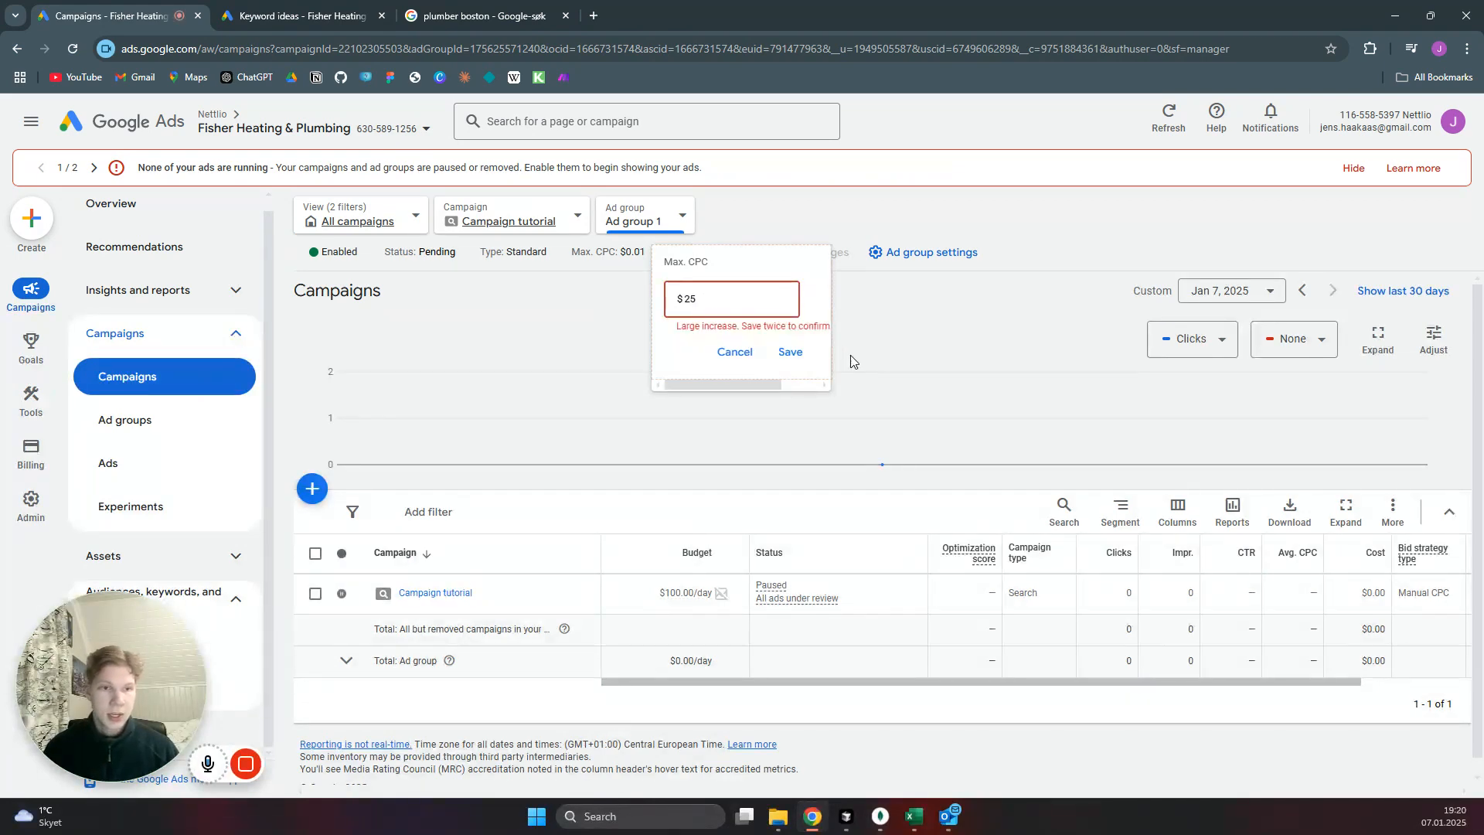